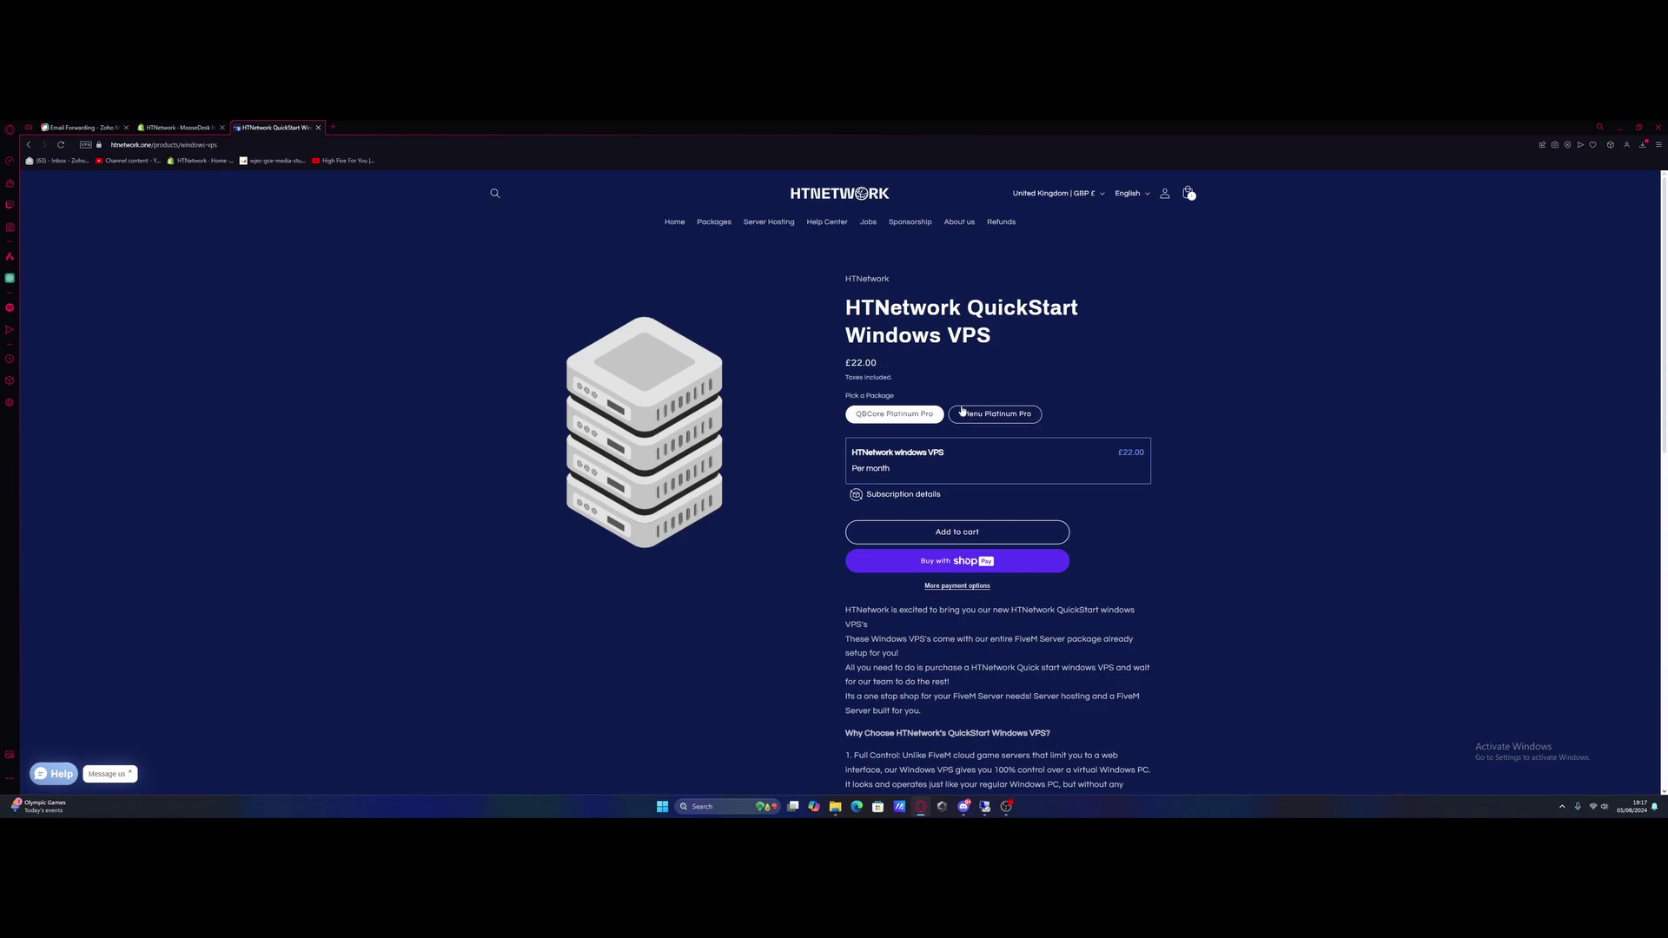
- Scroll through the QuickStart Windows VPS product description and specifications
scroll(962, 411, down, 5)
scroll(962, 410, down, 3)
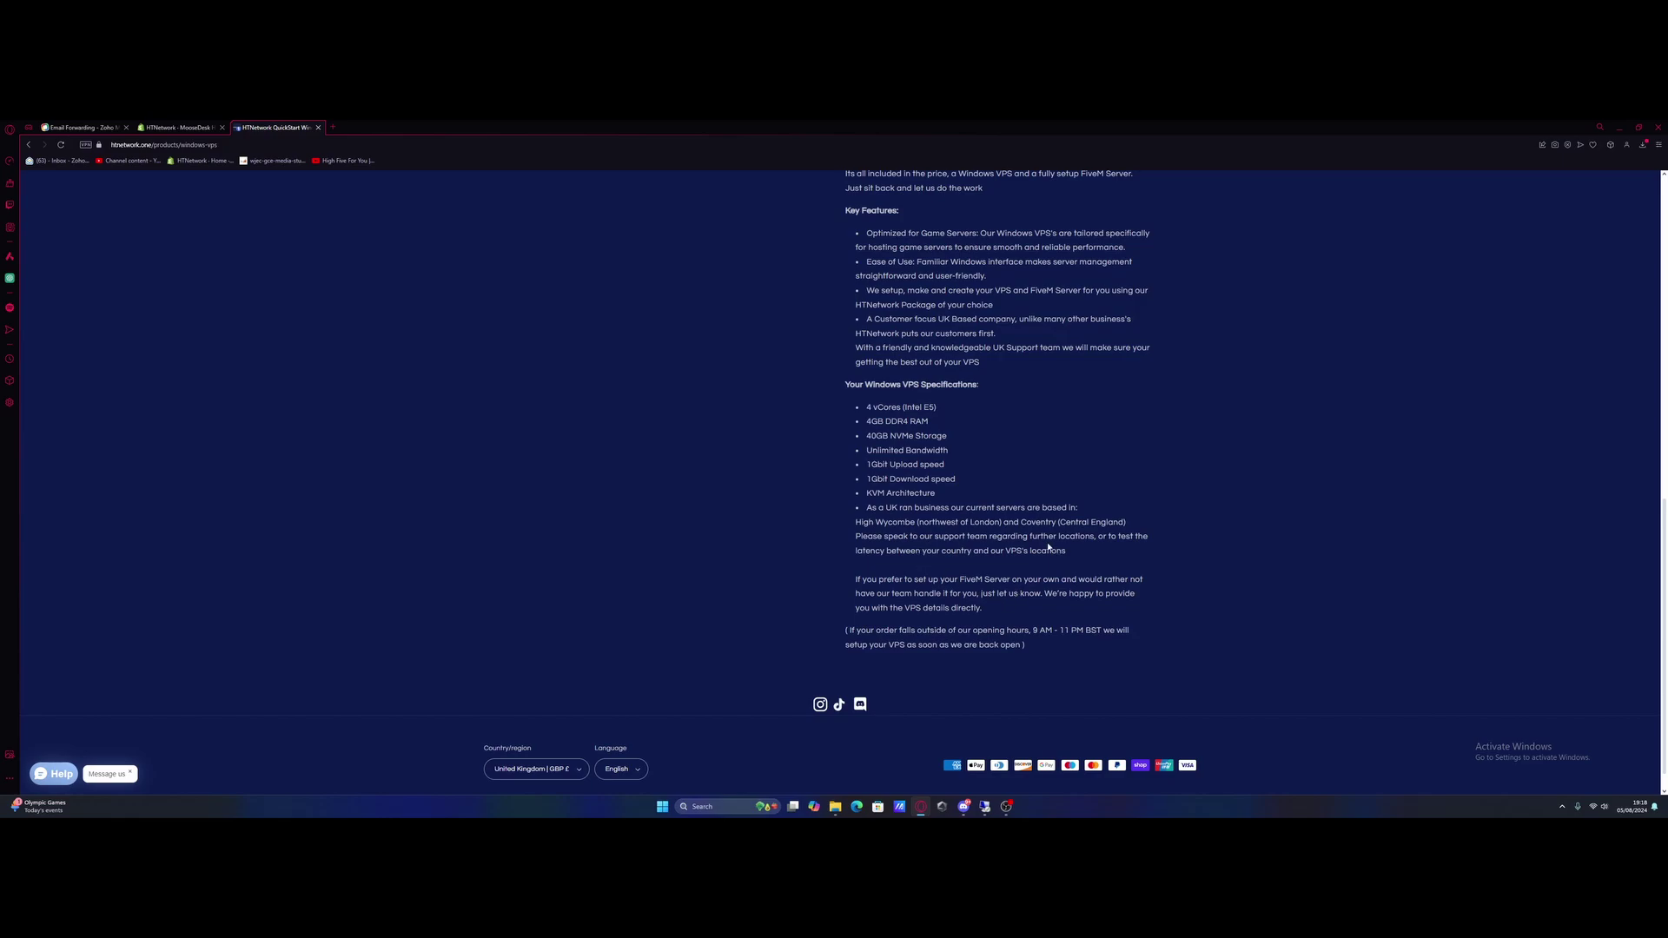
scroll(980, 516, up, 4)
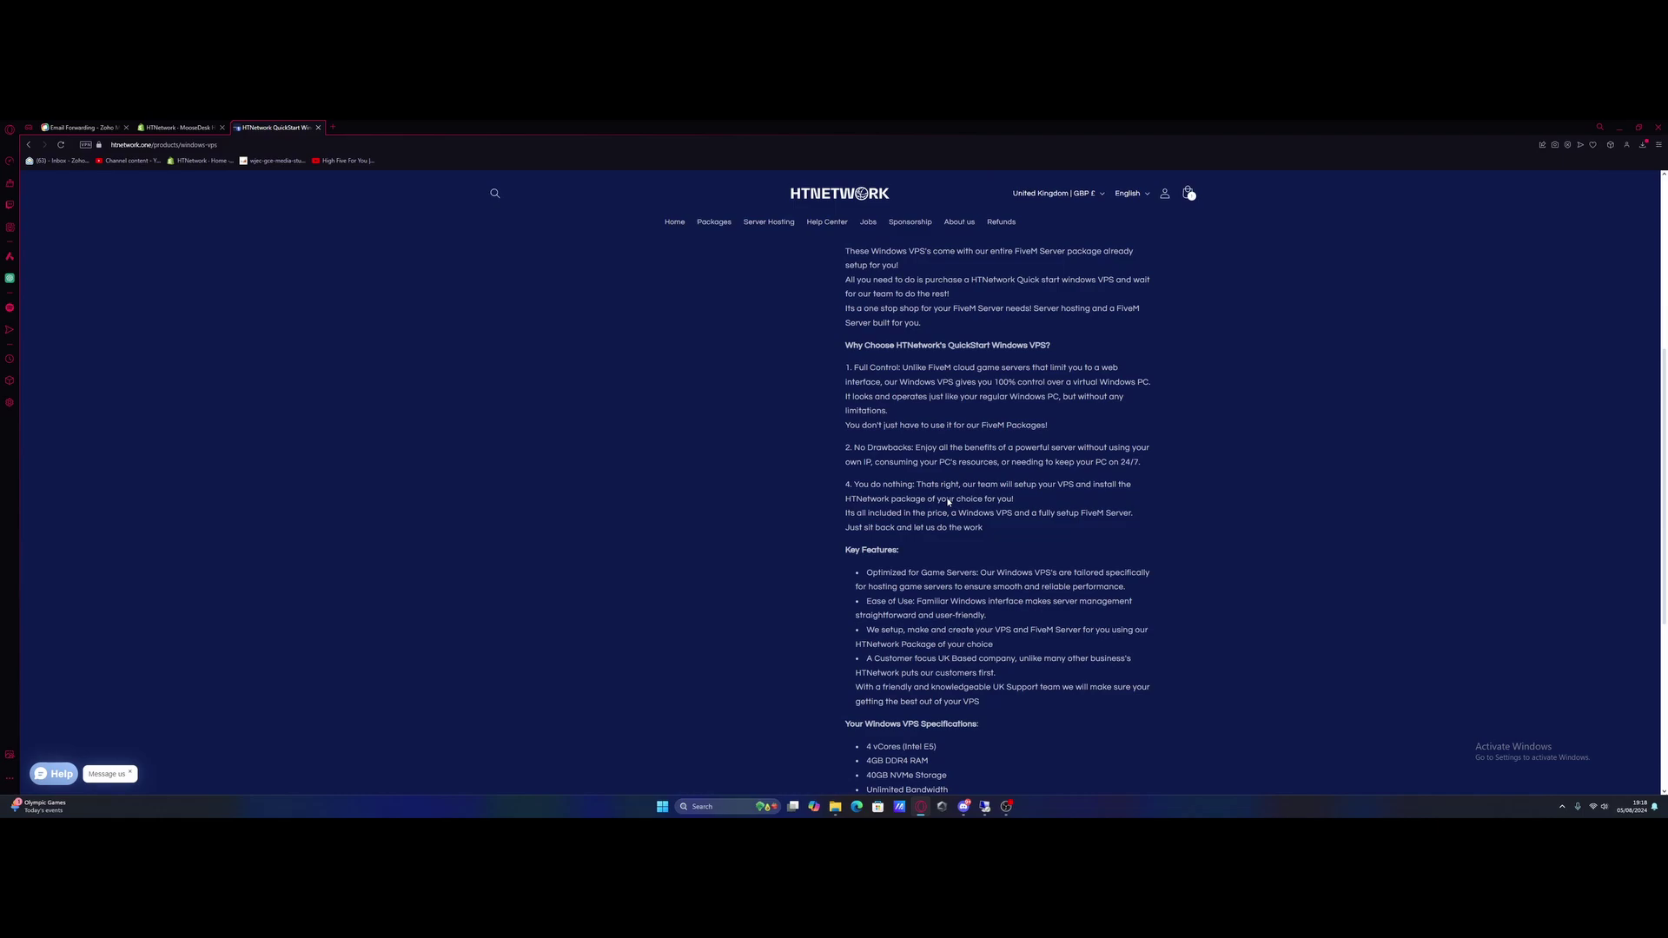
scroll(949, 501, up, 3)
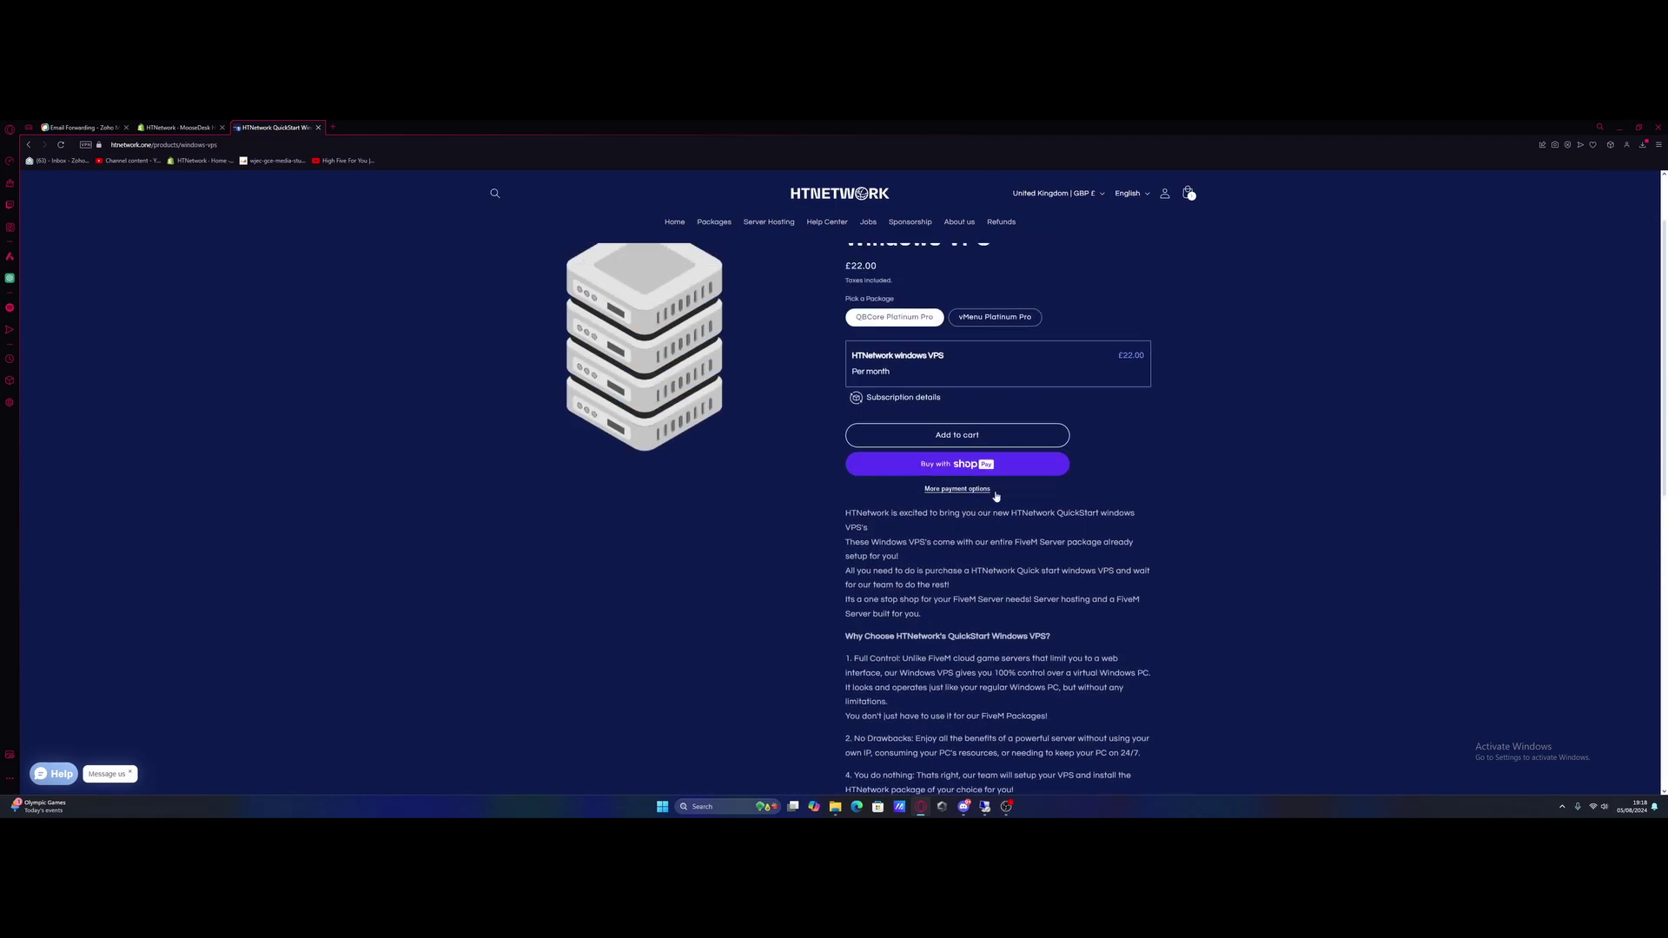
scroll(994, 487, up, 1)
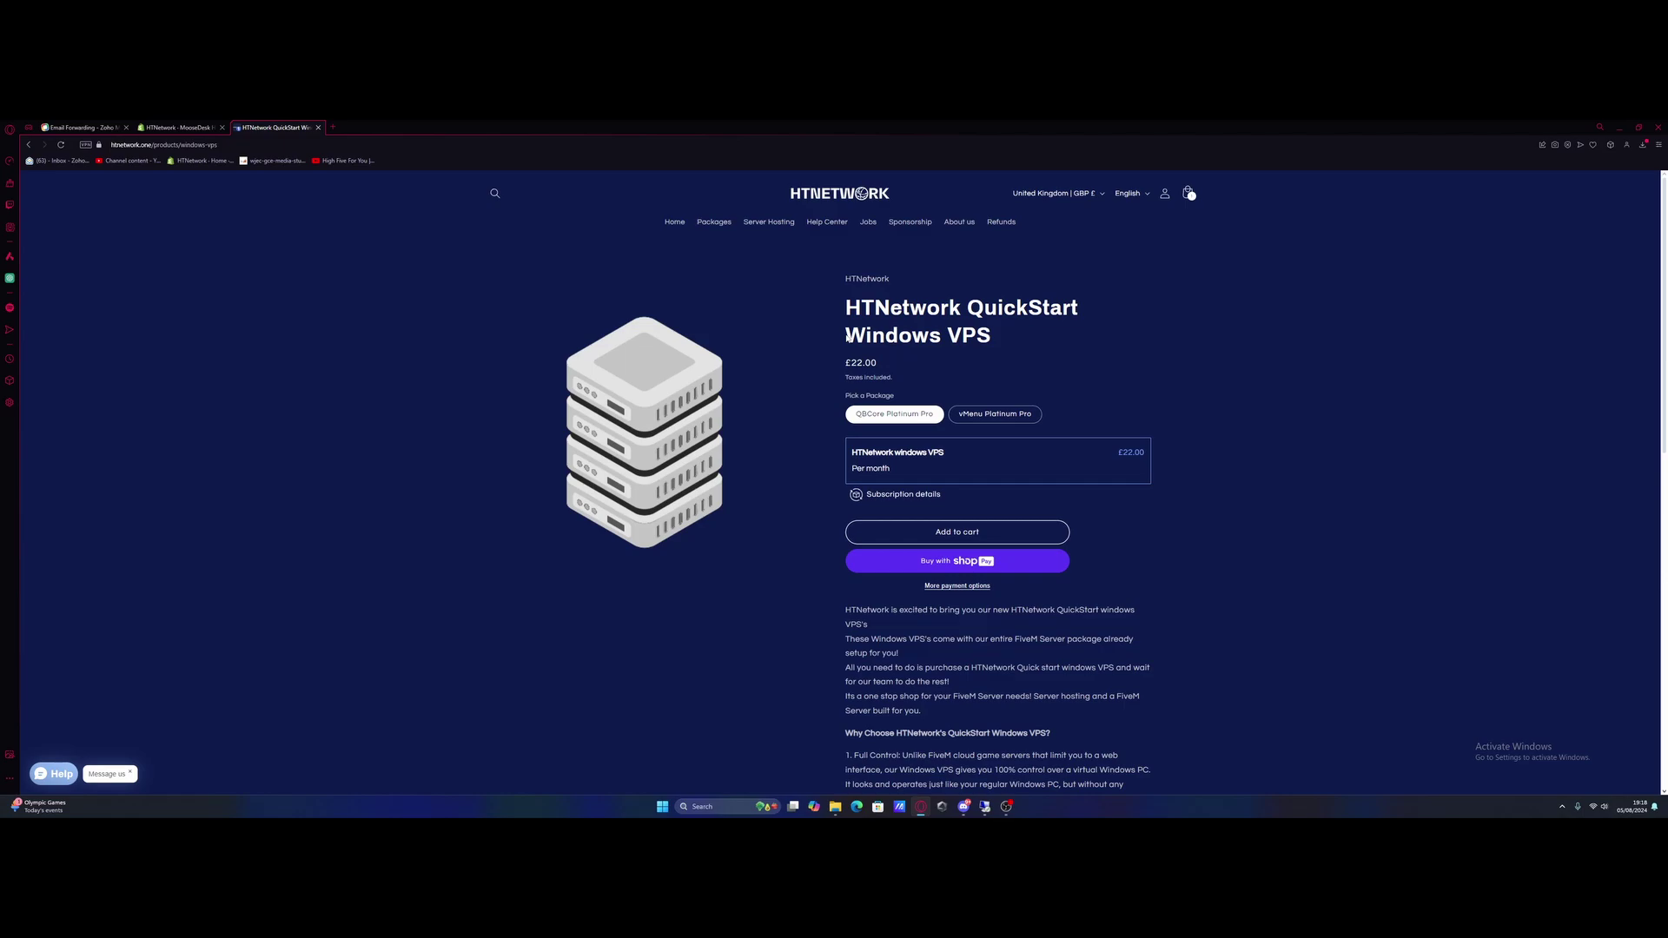
scroll(964, 344, down, 1)
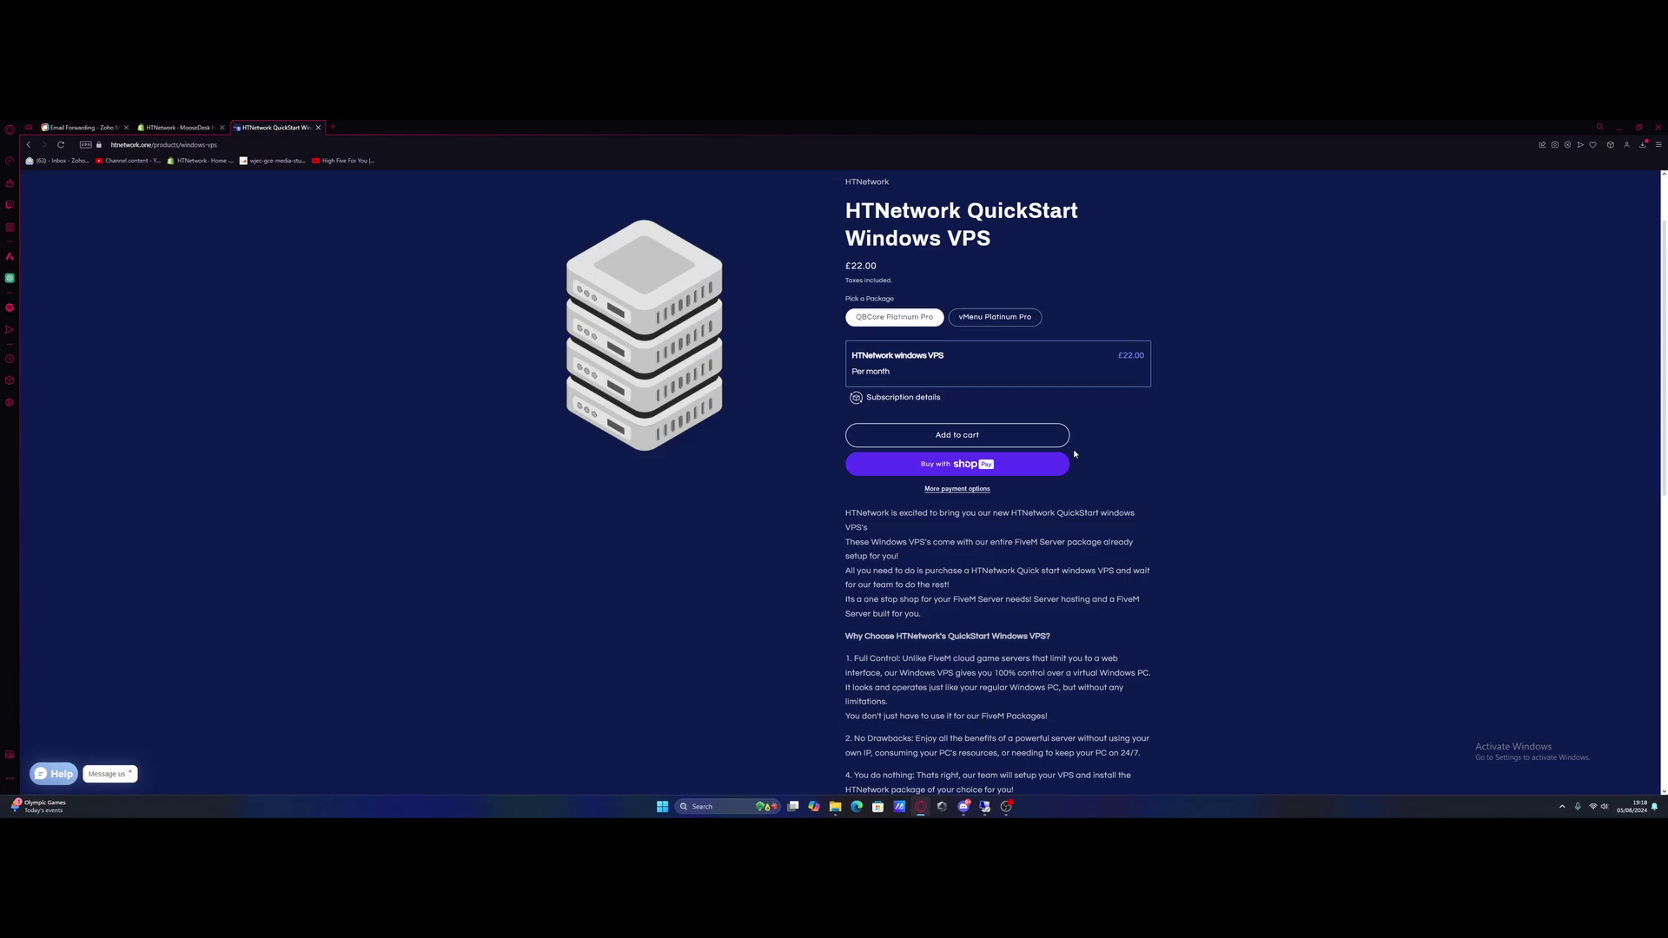
scroll(1299, 426, up, 1)
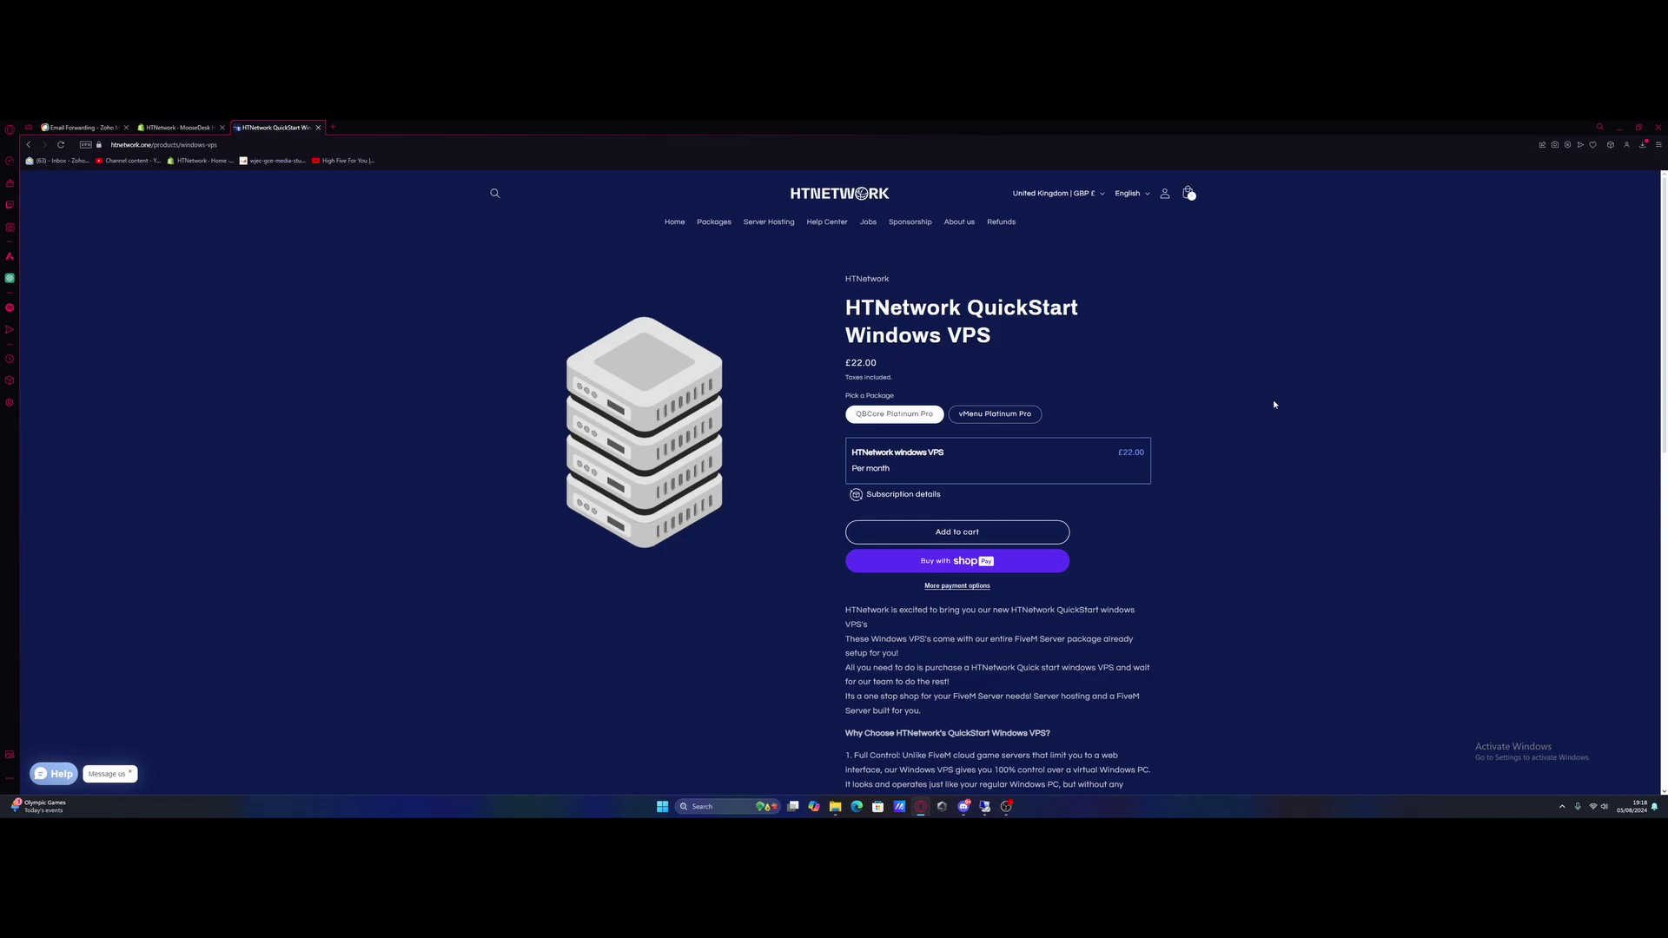
scroll(1274, 405, down, 4)
scroll(1161, 481, down, 2)
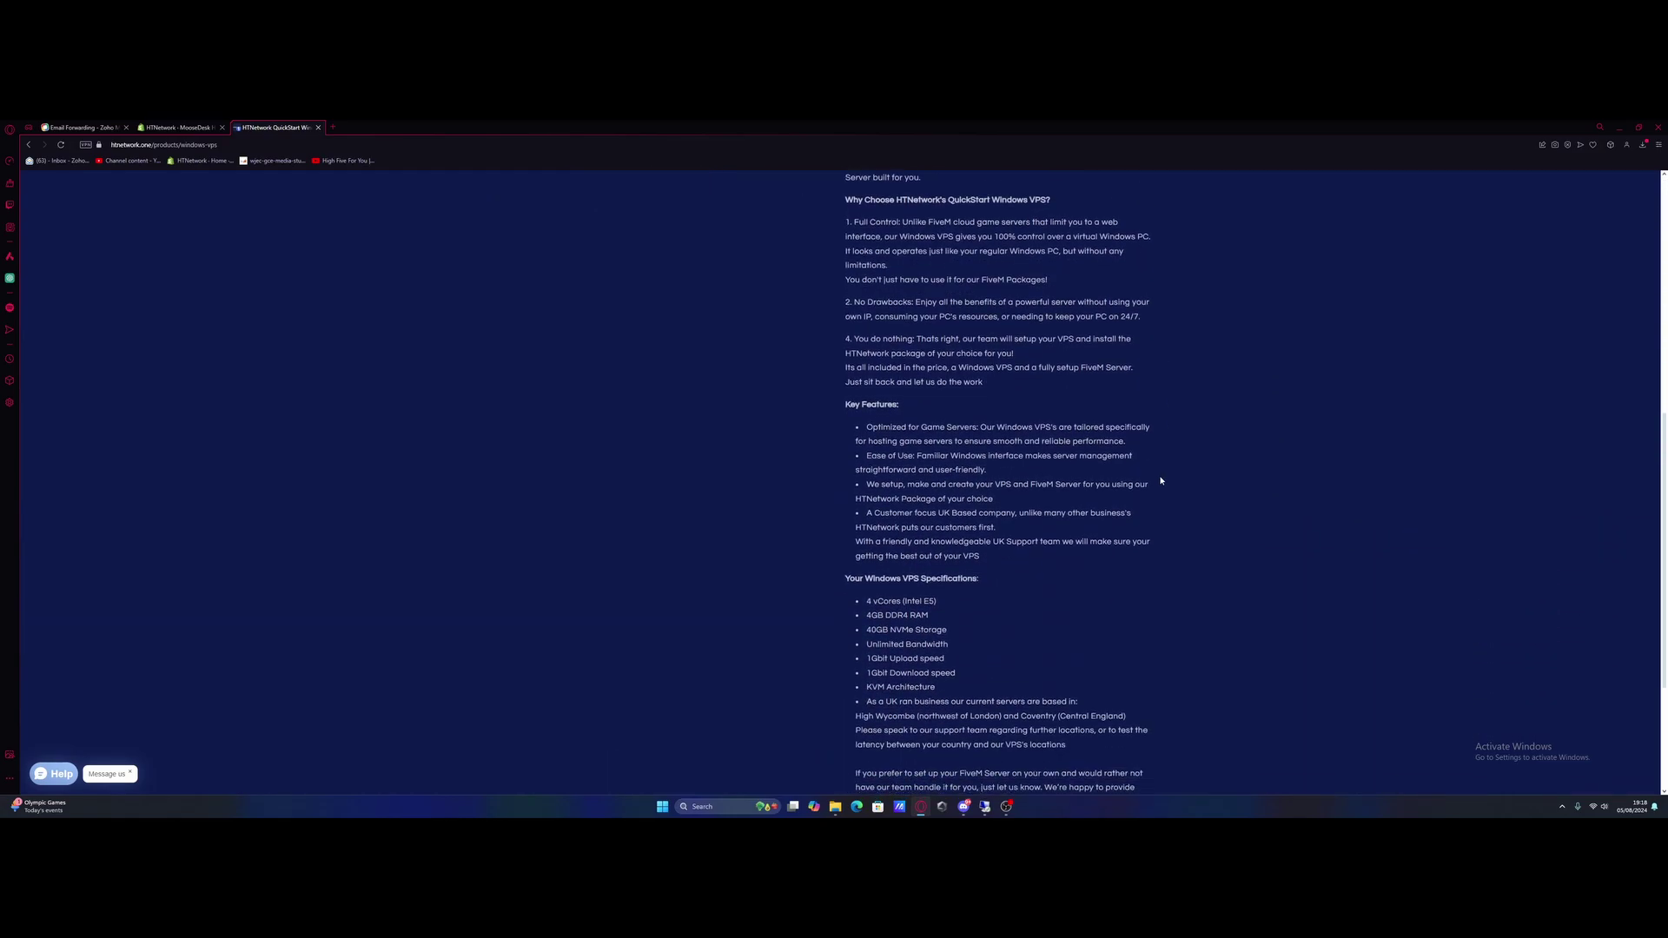
scroll(1160, 480, down, 3)
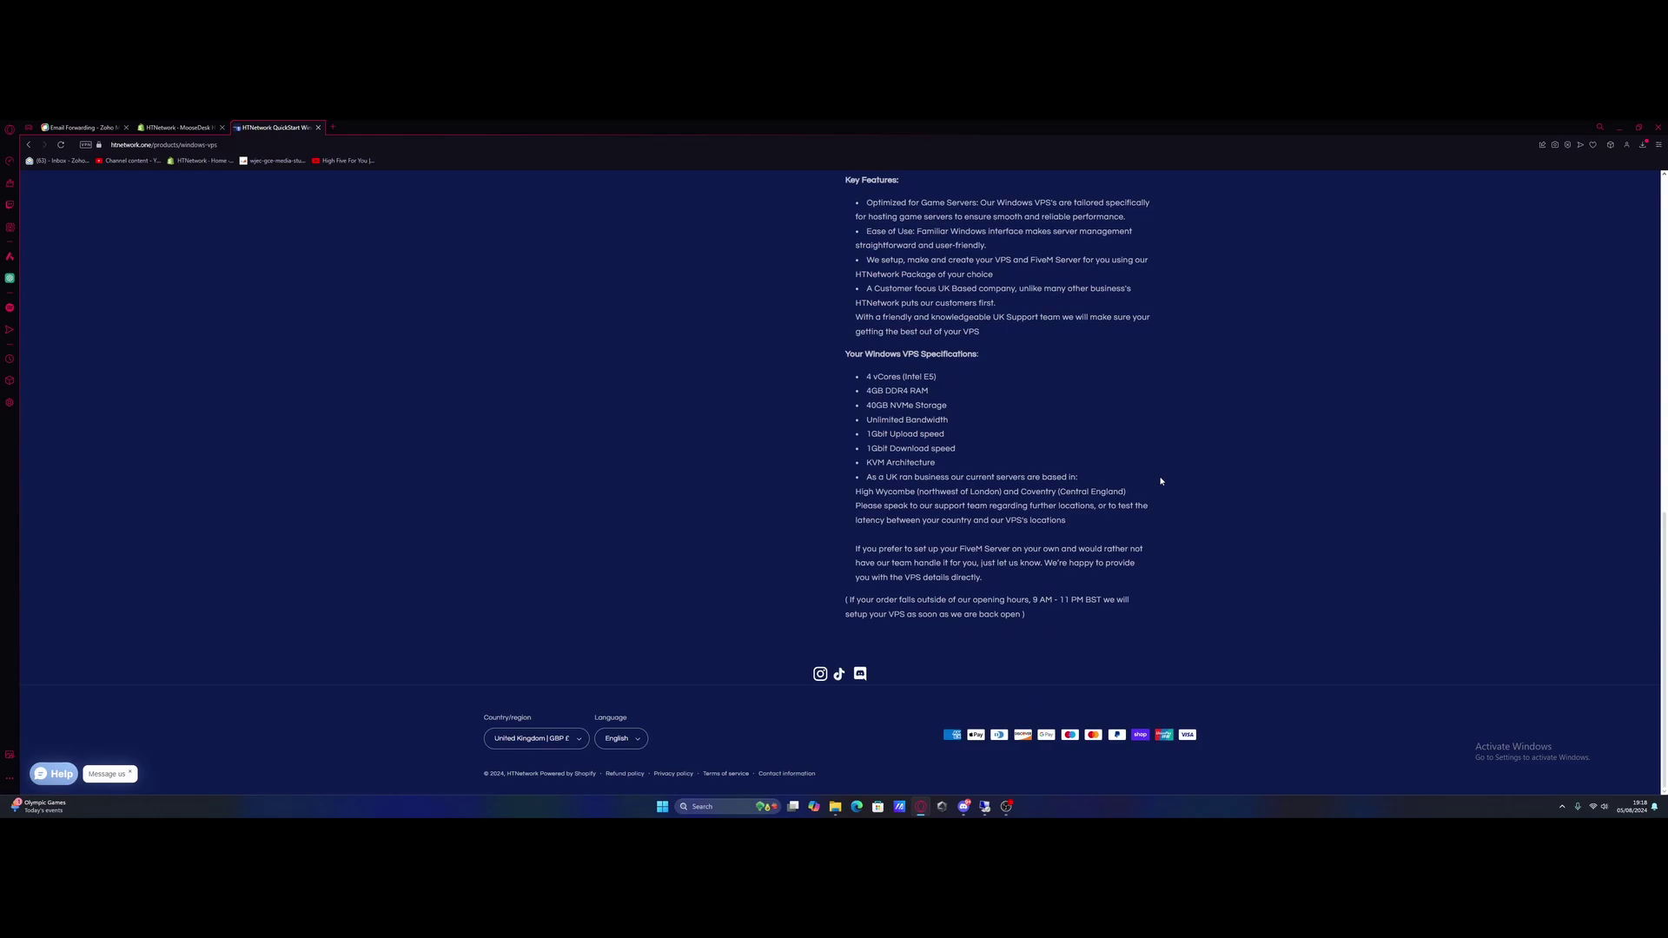
scroll(1161, 480, up, 10)
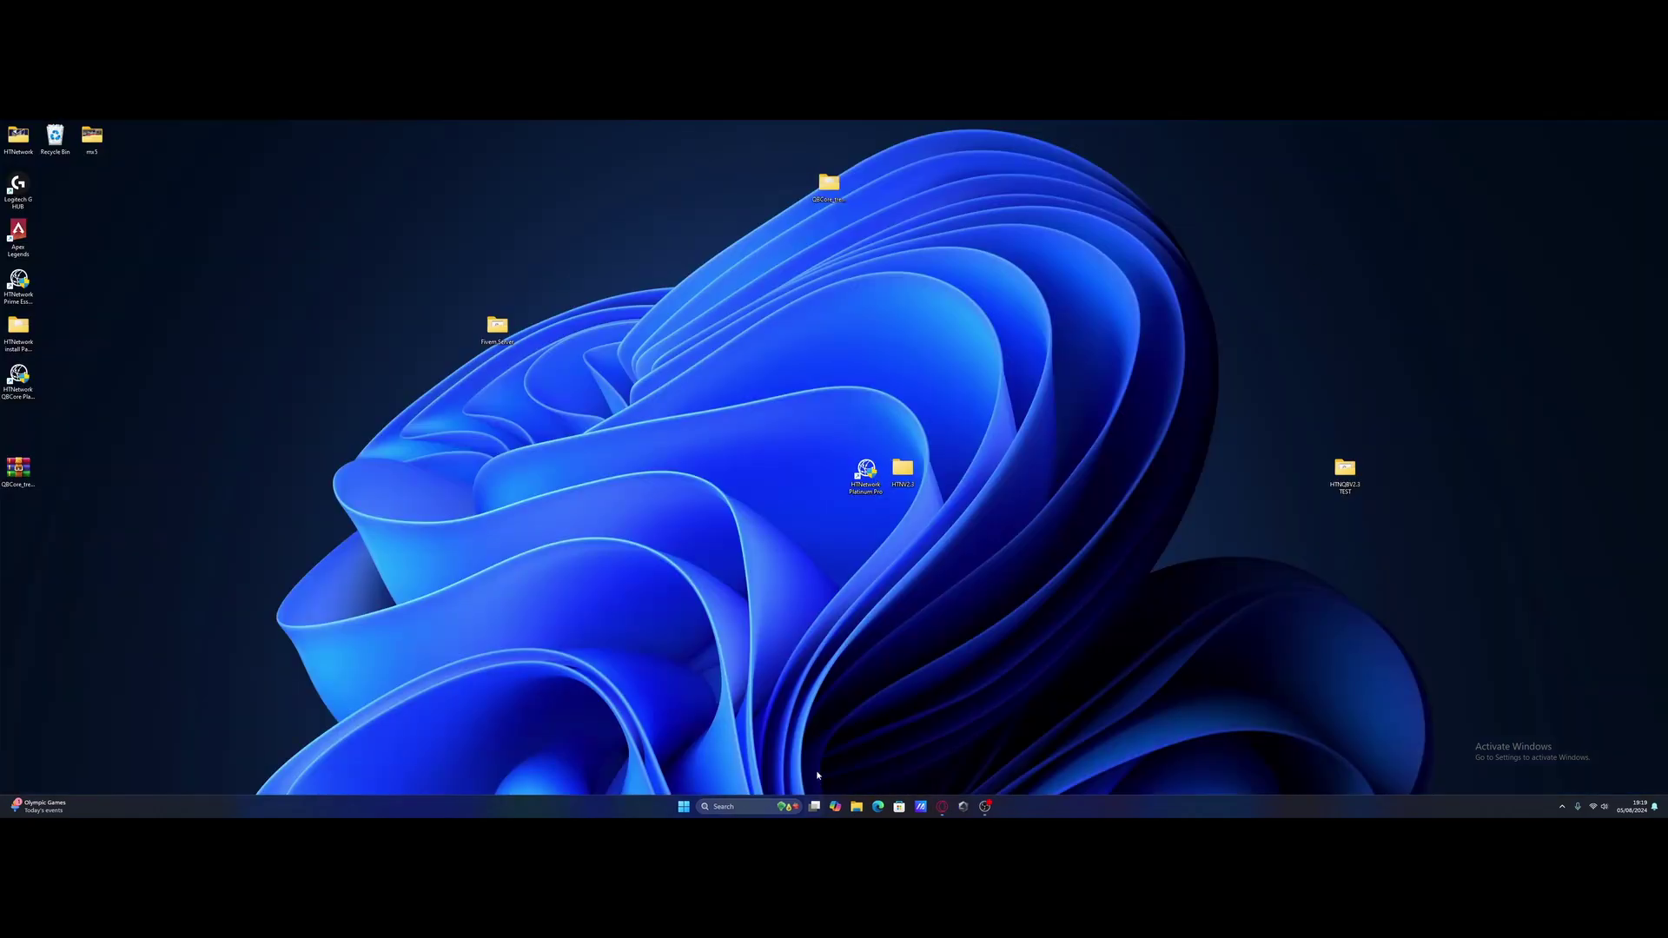
- Launch Remote Desktop Connection via a 'remo' Start search and connect to the saved VPS address
click(727, 808)
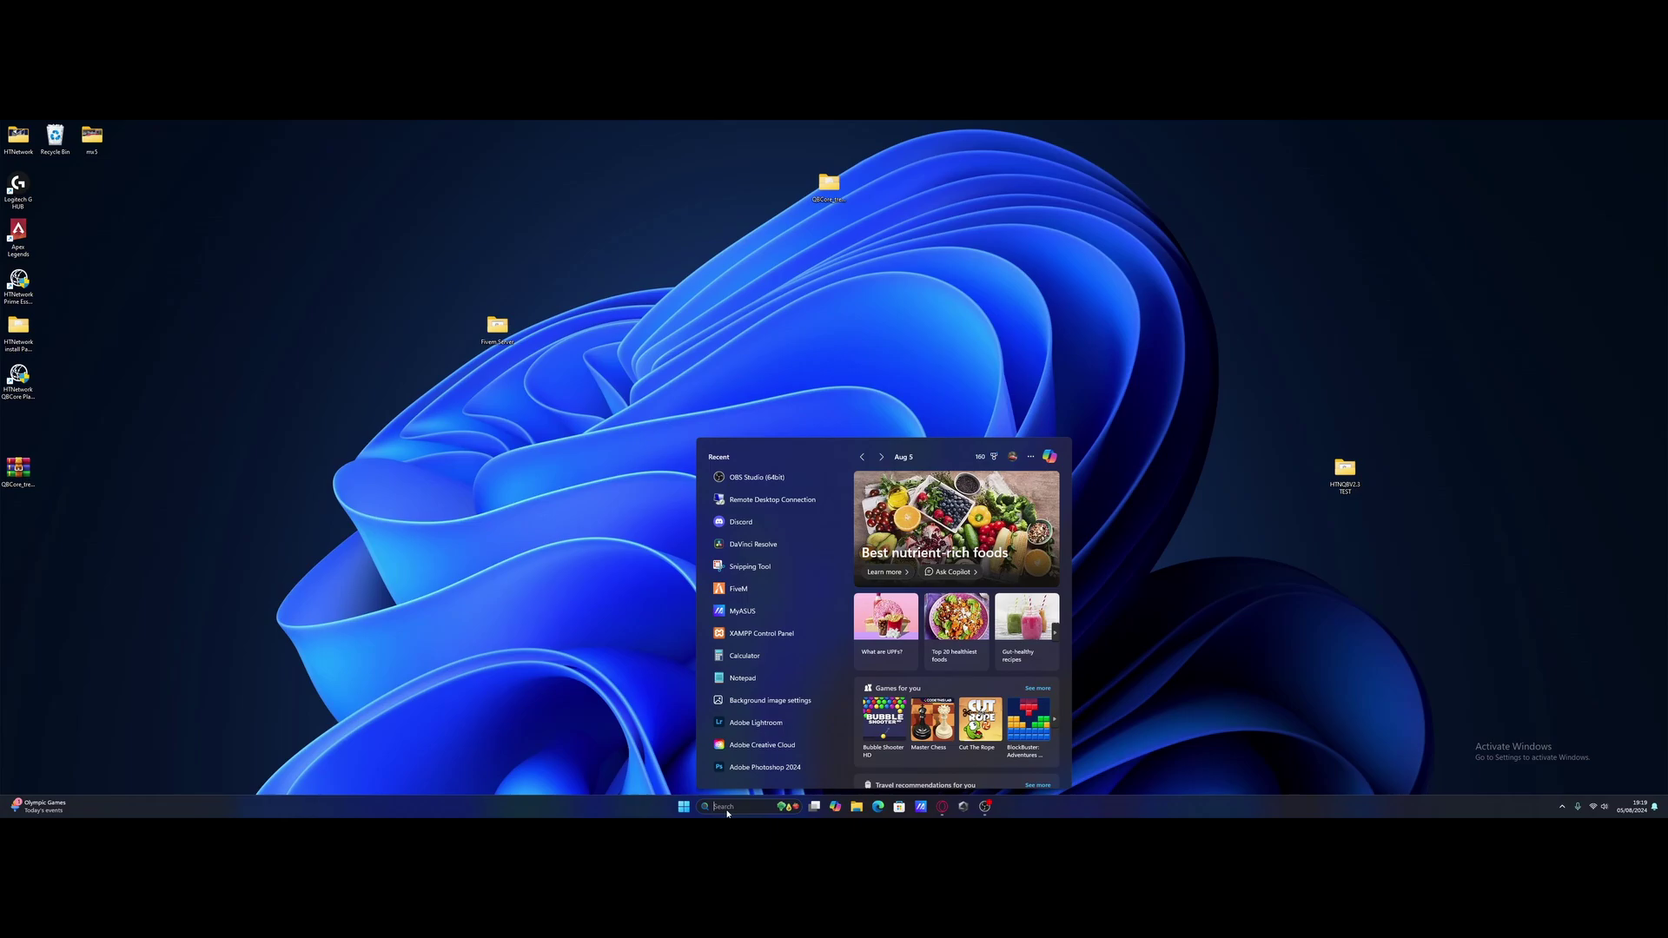
text(remote Desktop Connectio)
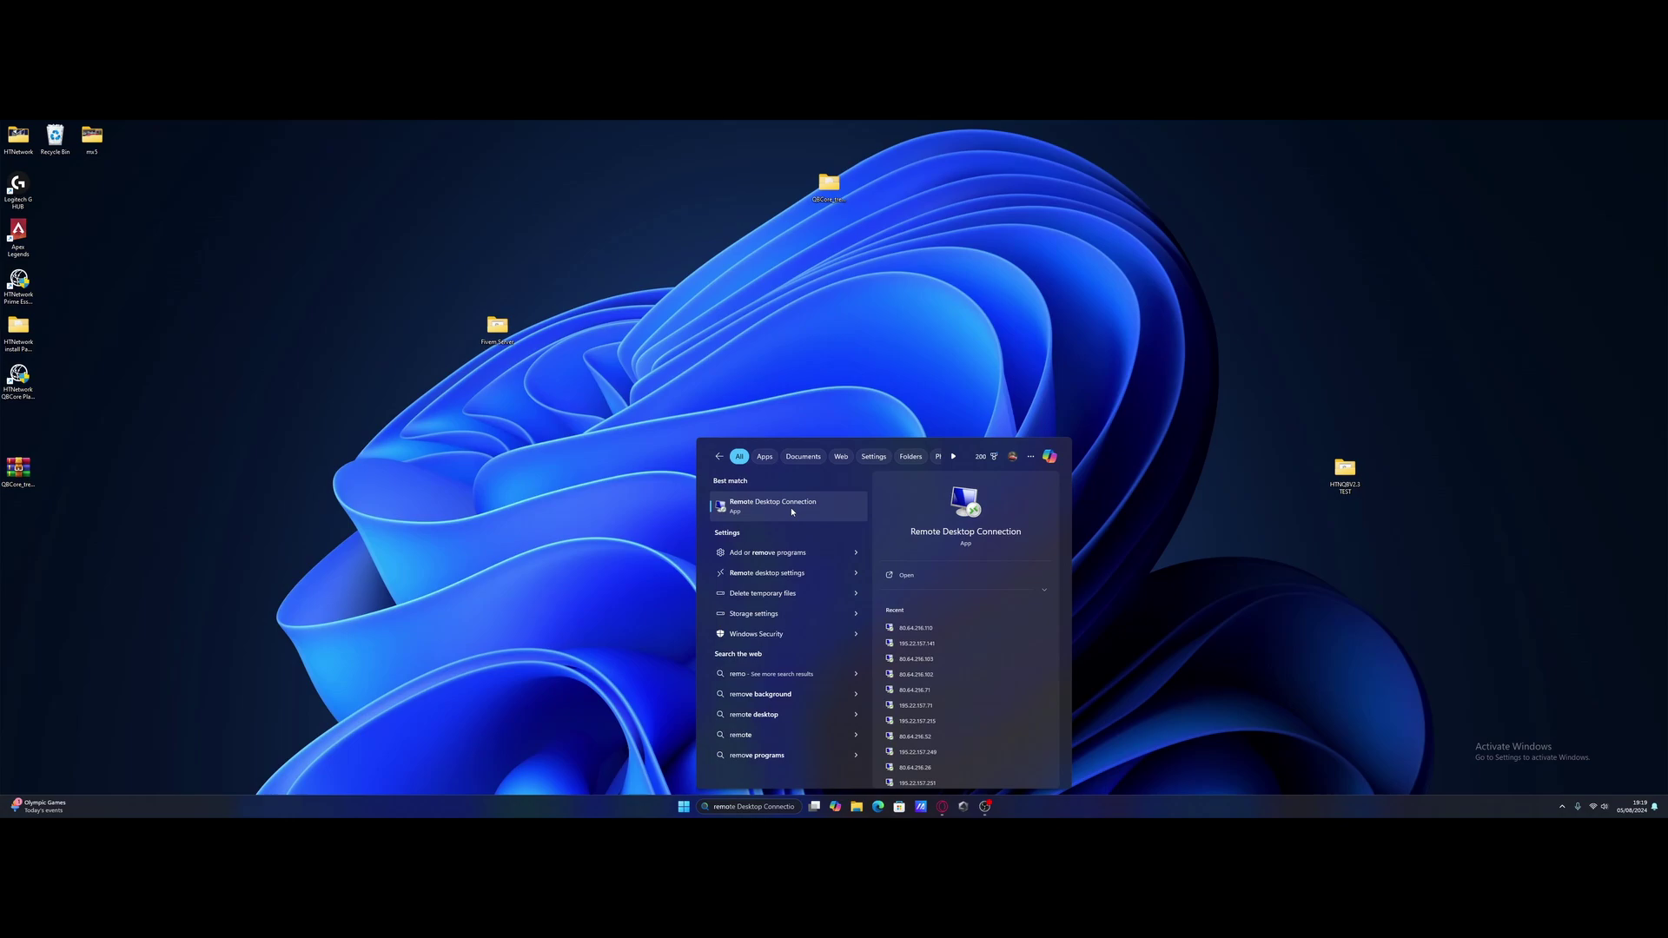
click(921, 578)
click(884, 320)
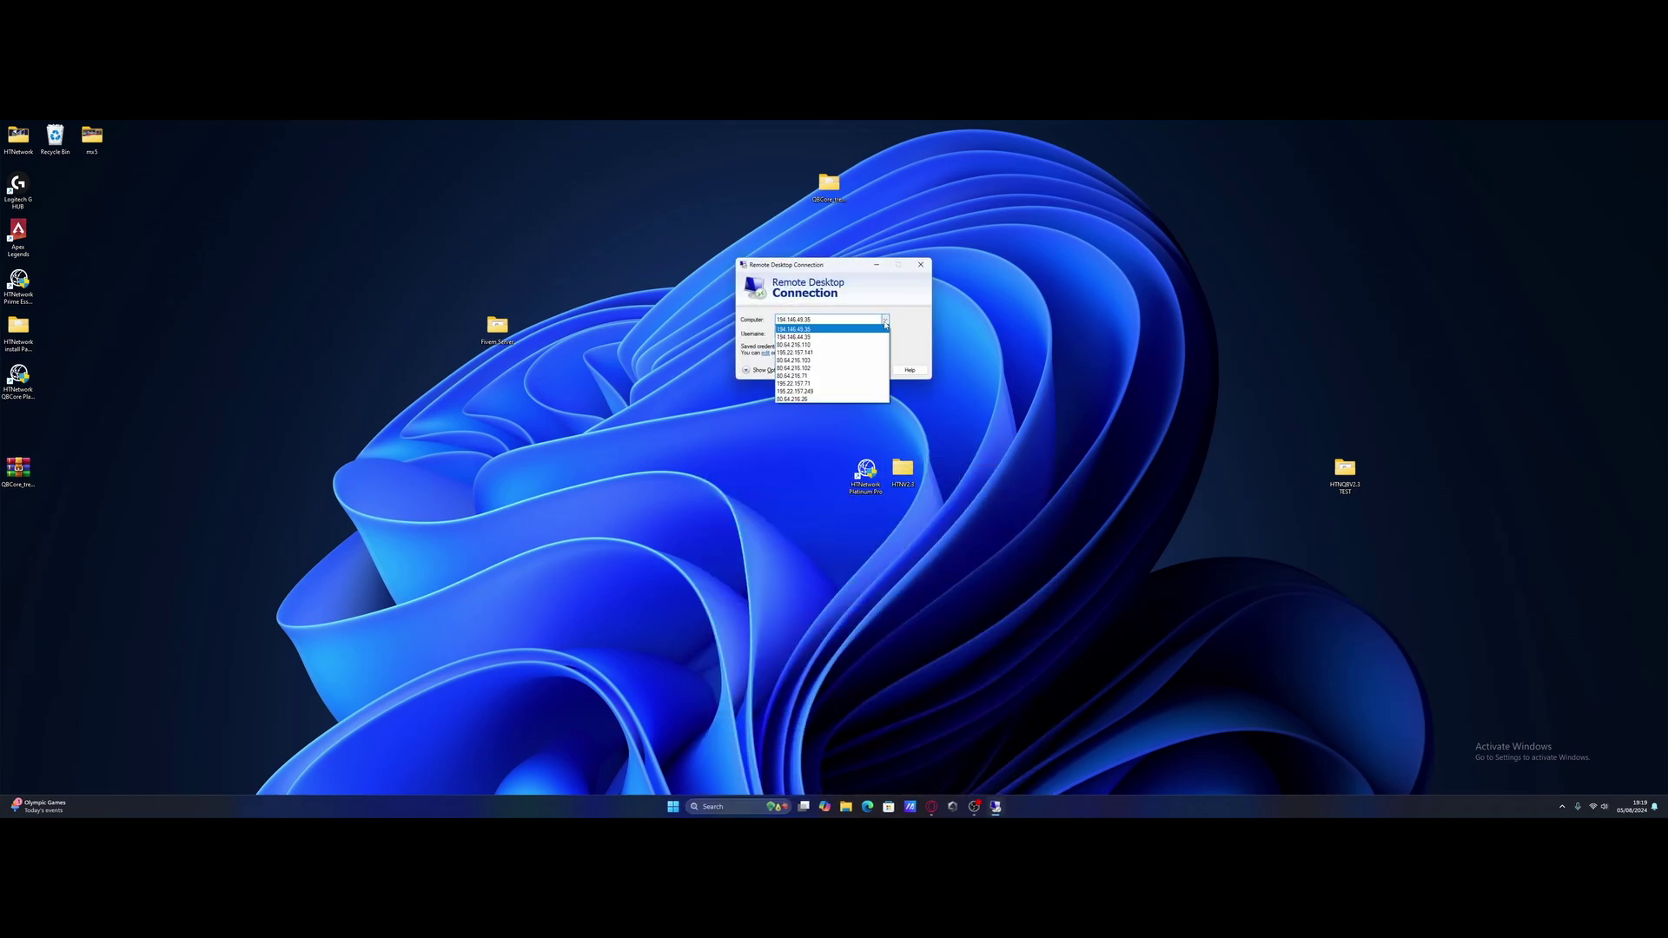
click(929, 327)
click(766, 371)
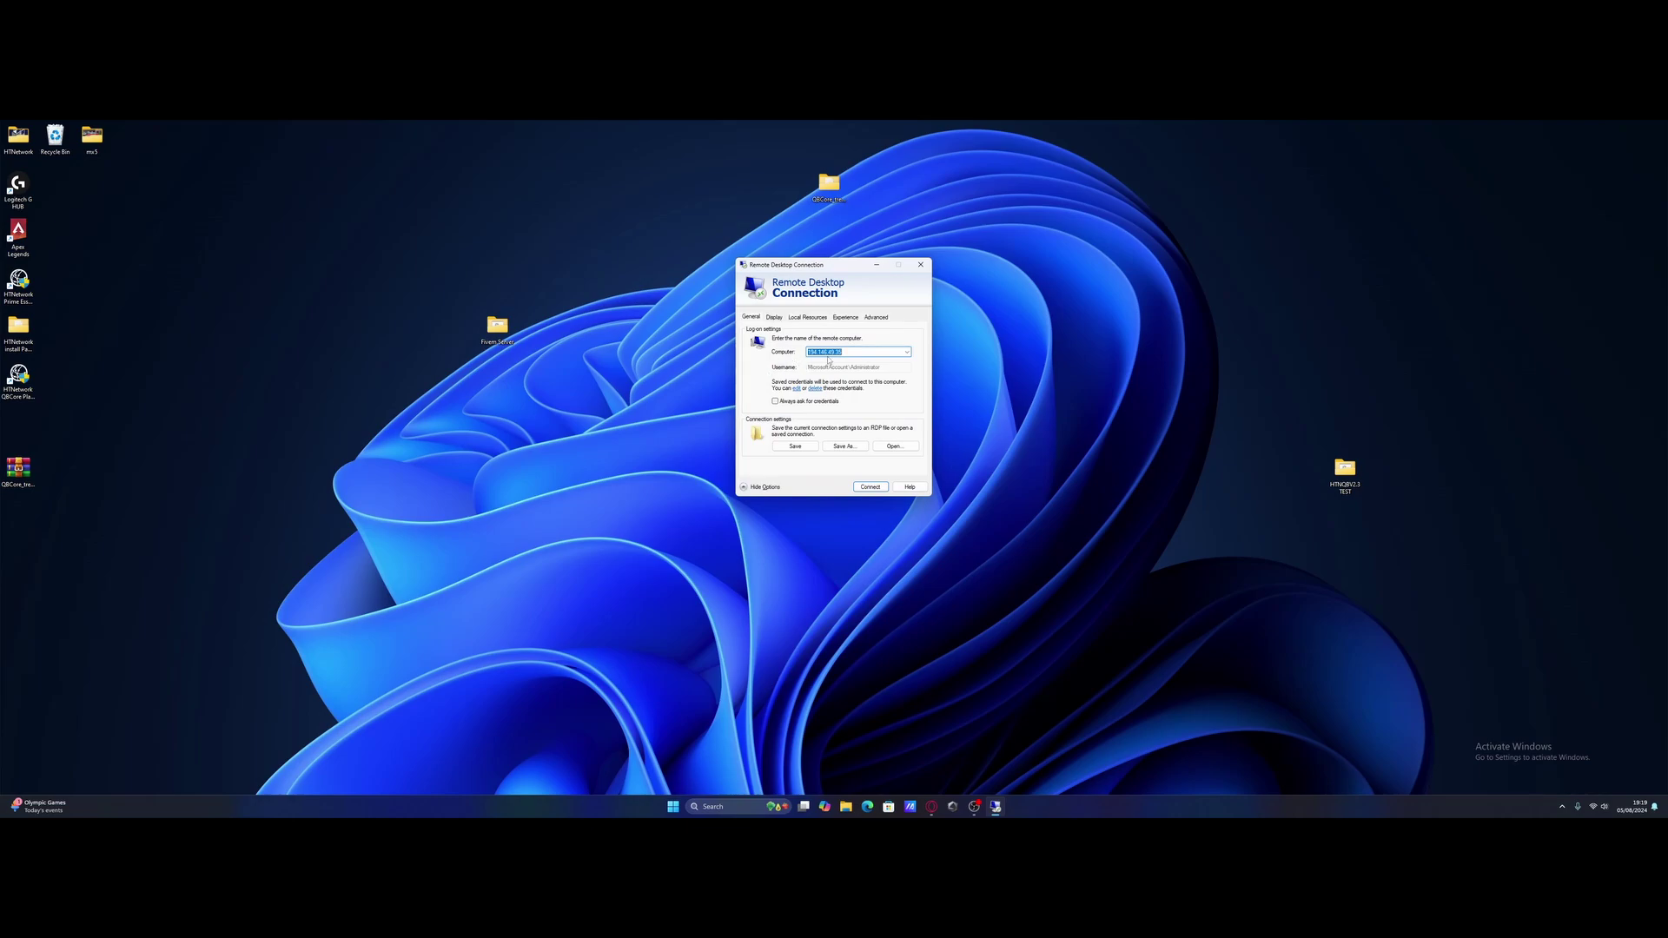
click(870, 486)
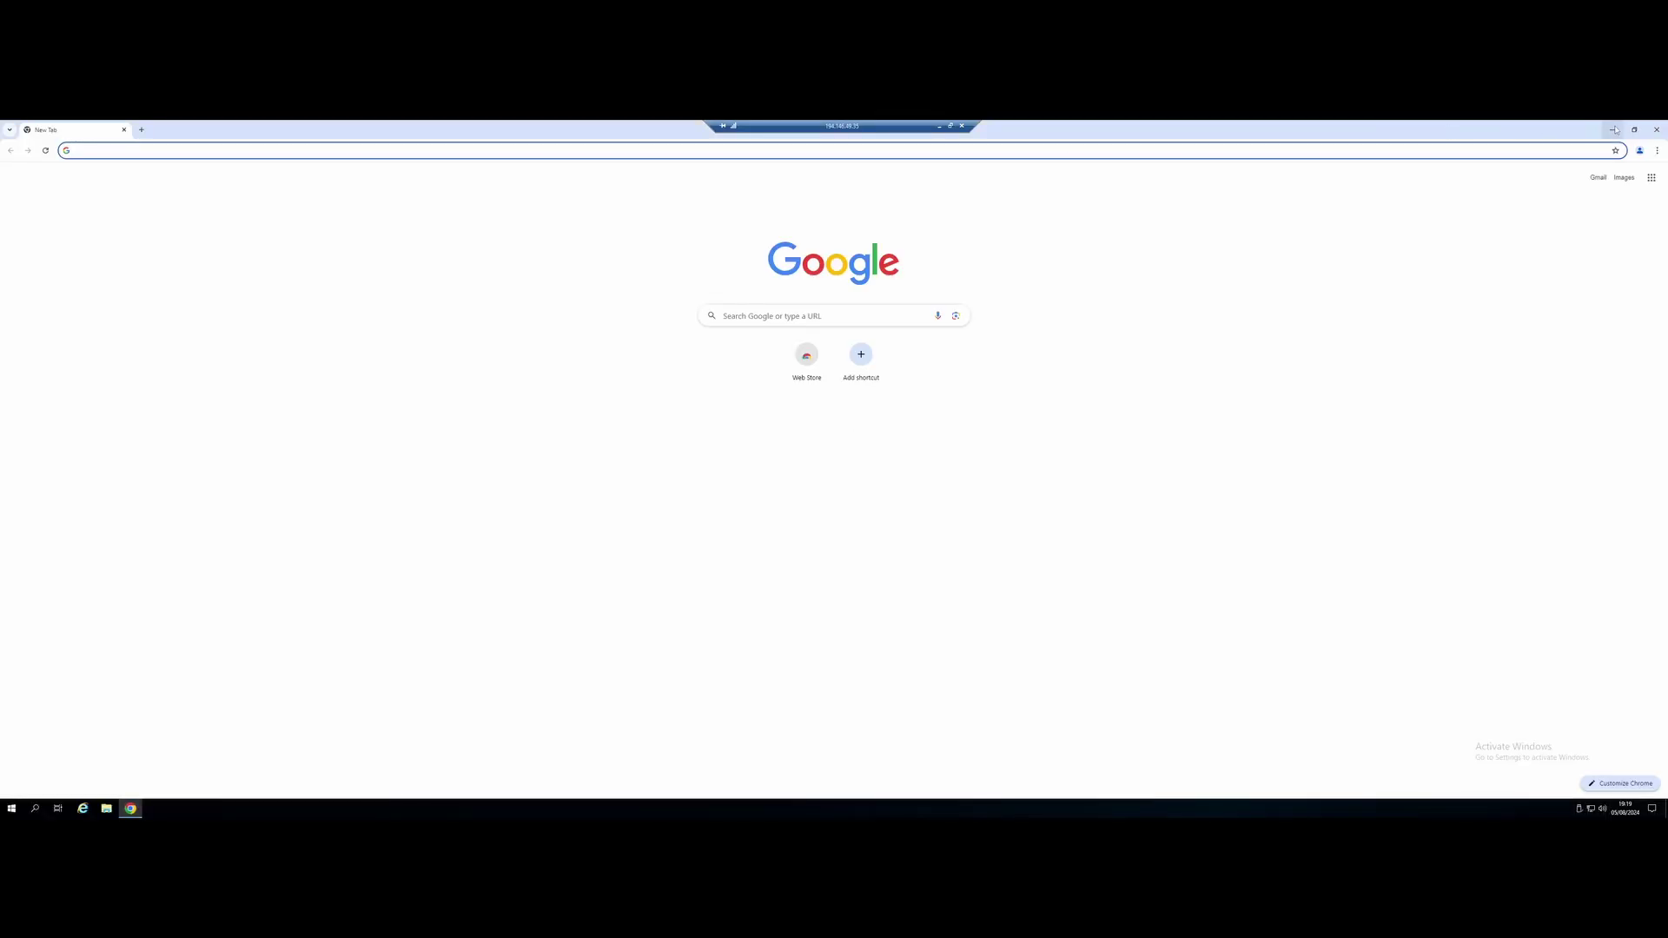
- Minimise Chrome and create a 'FiveM Server' folder on the VPS desktop
click(1613, 130)
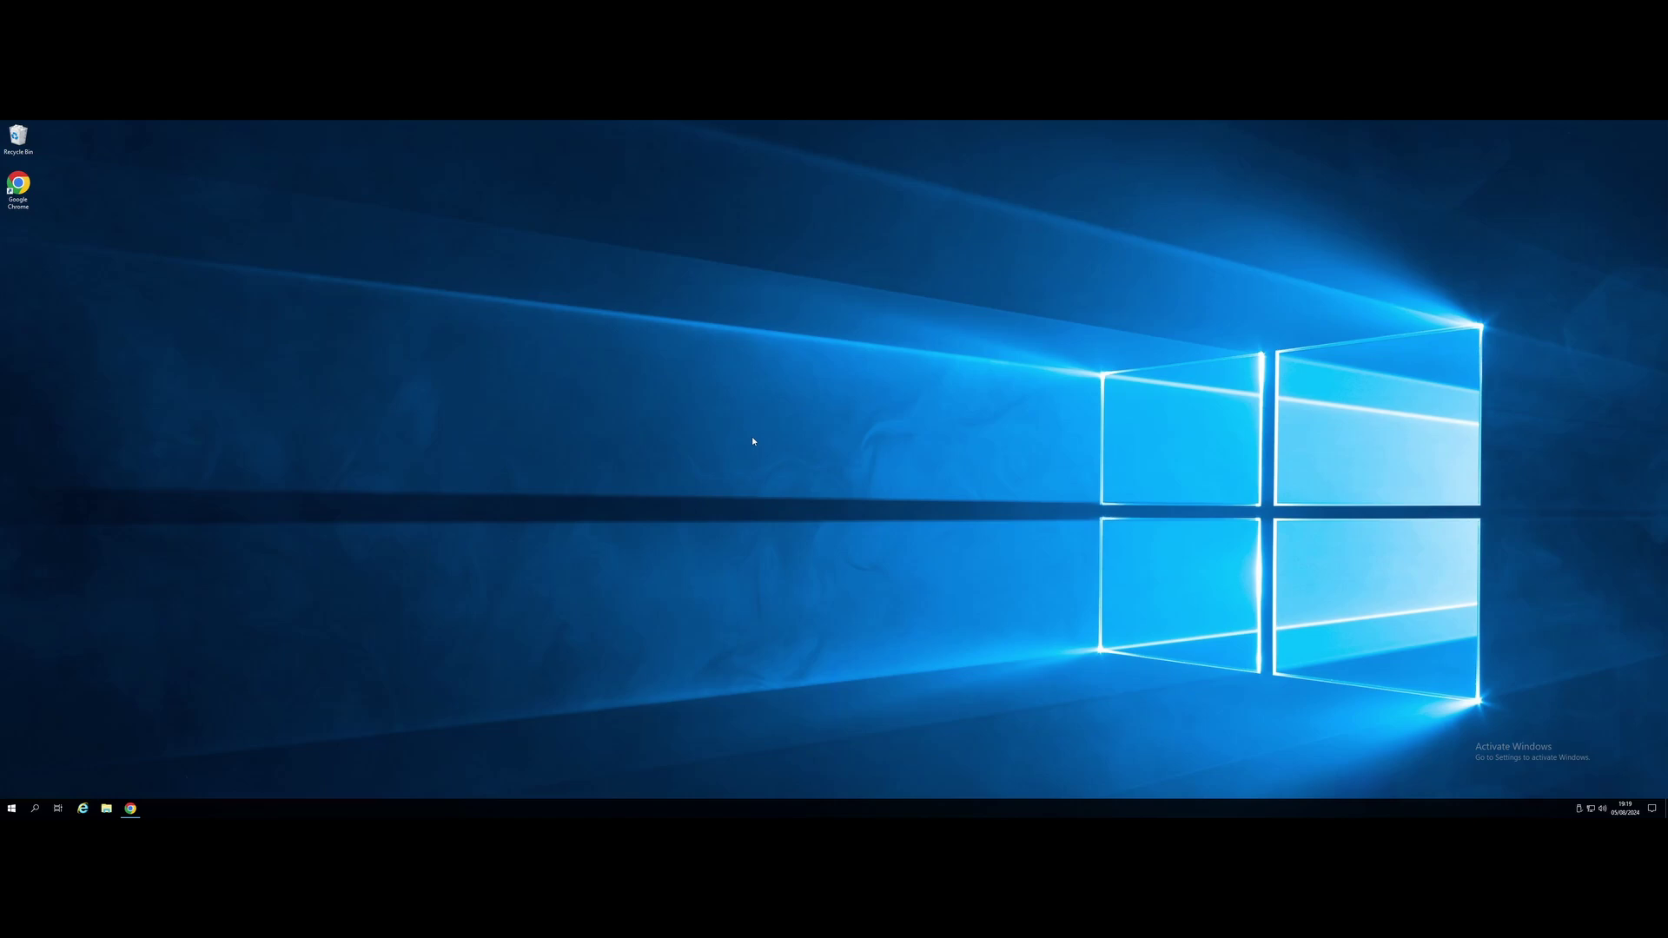
right_click(752, 441)
mouse_move(808, 515)
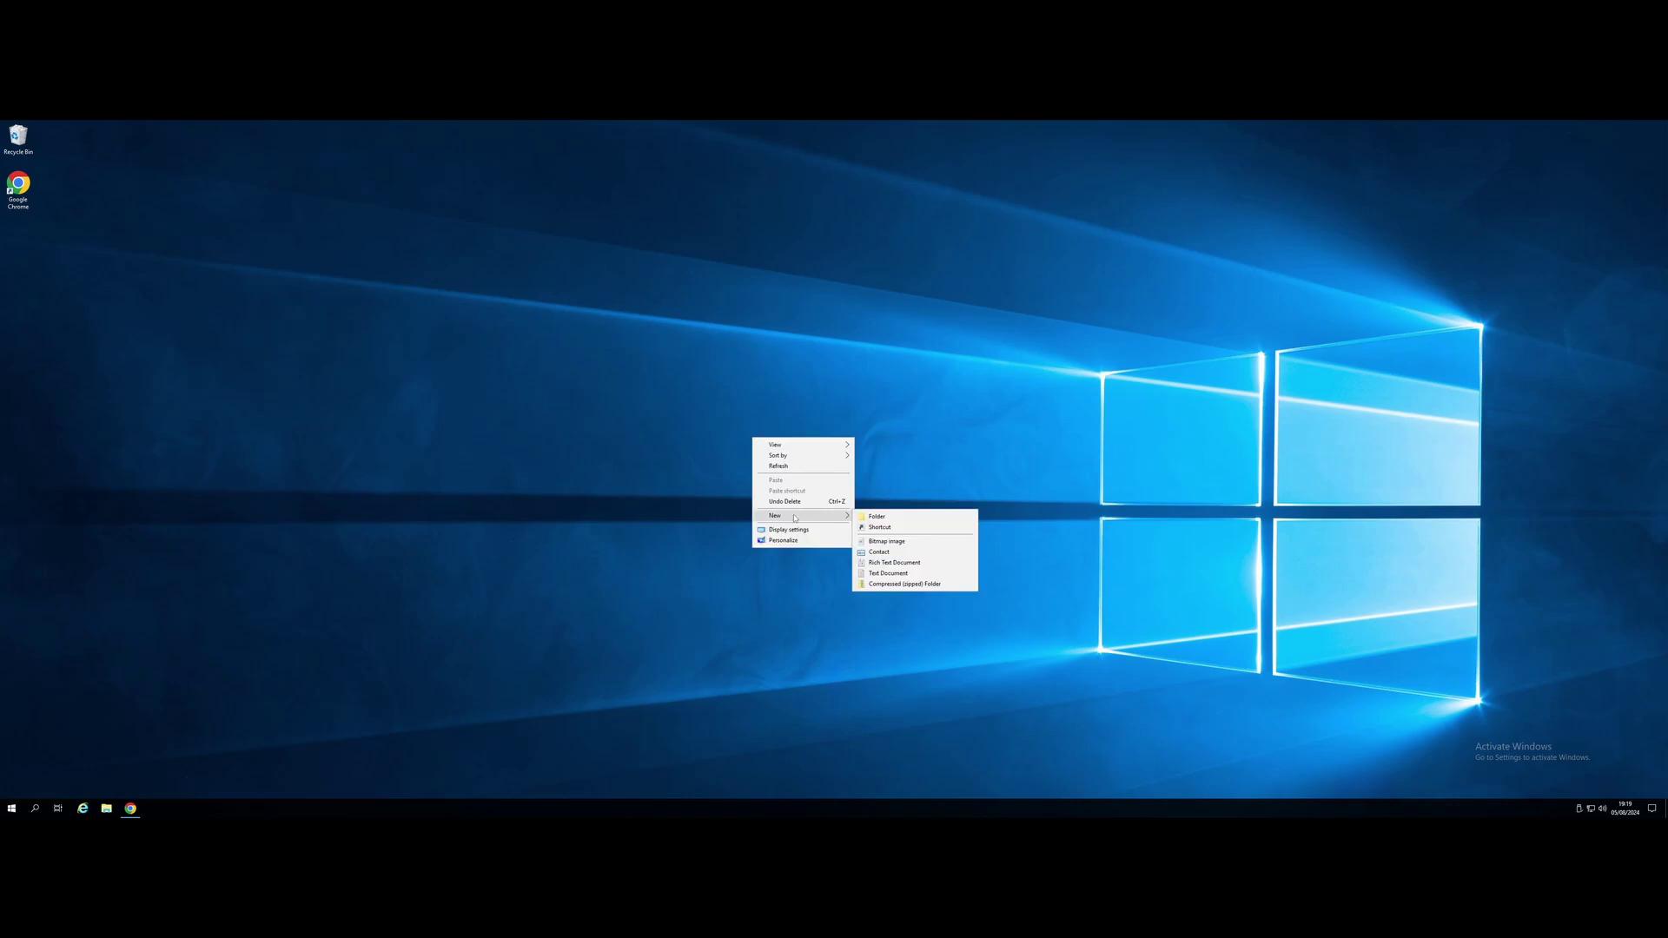
click(888, 522)
text(Fol)
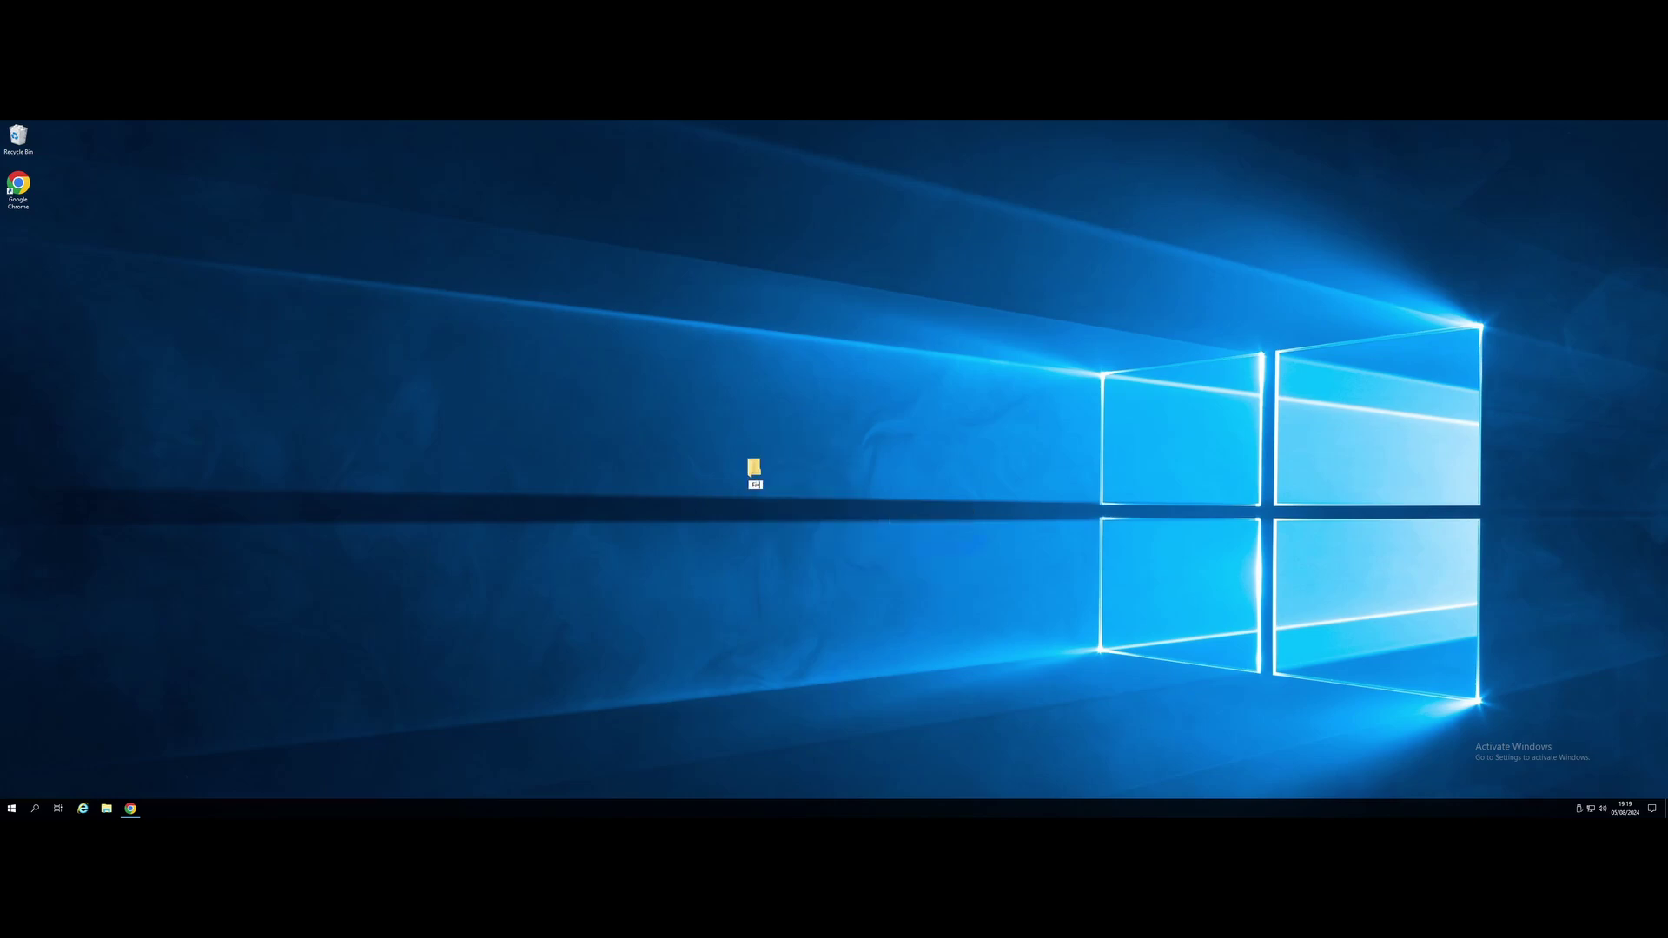
text(eM Server)
key(Return)
drag(768, 470, 768, 423)
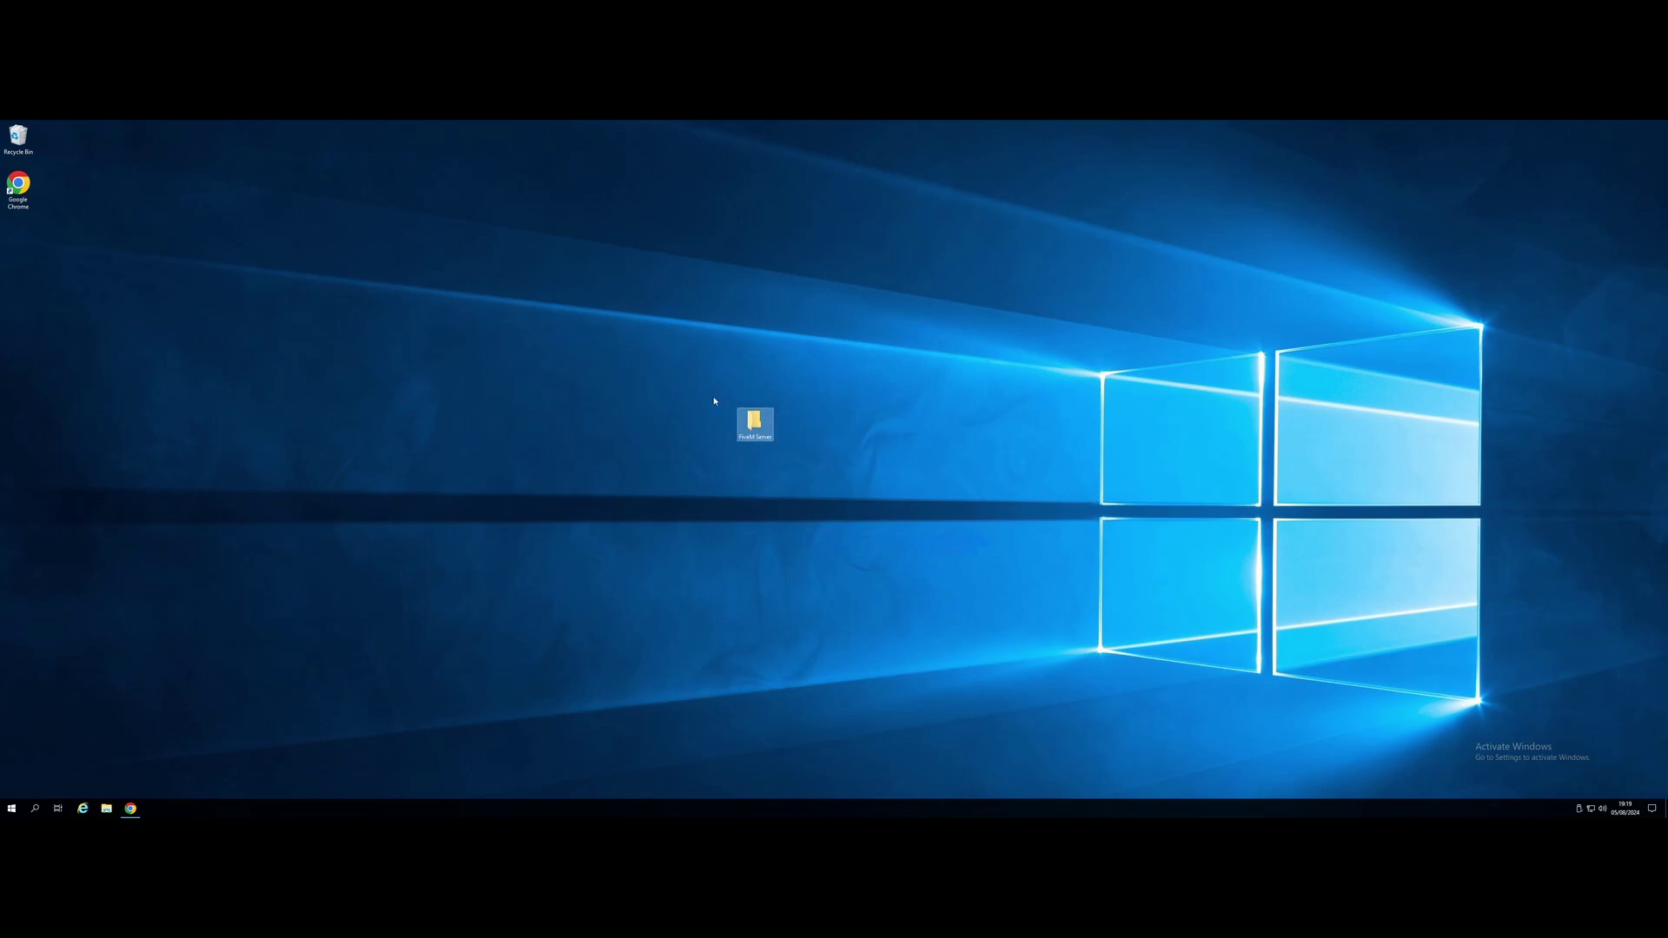
- Inside FiveM Server, create a new folder named 'Server Files'
double_click(757, 433)
right_click(762, 444)
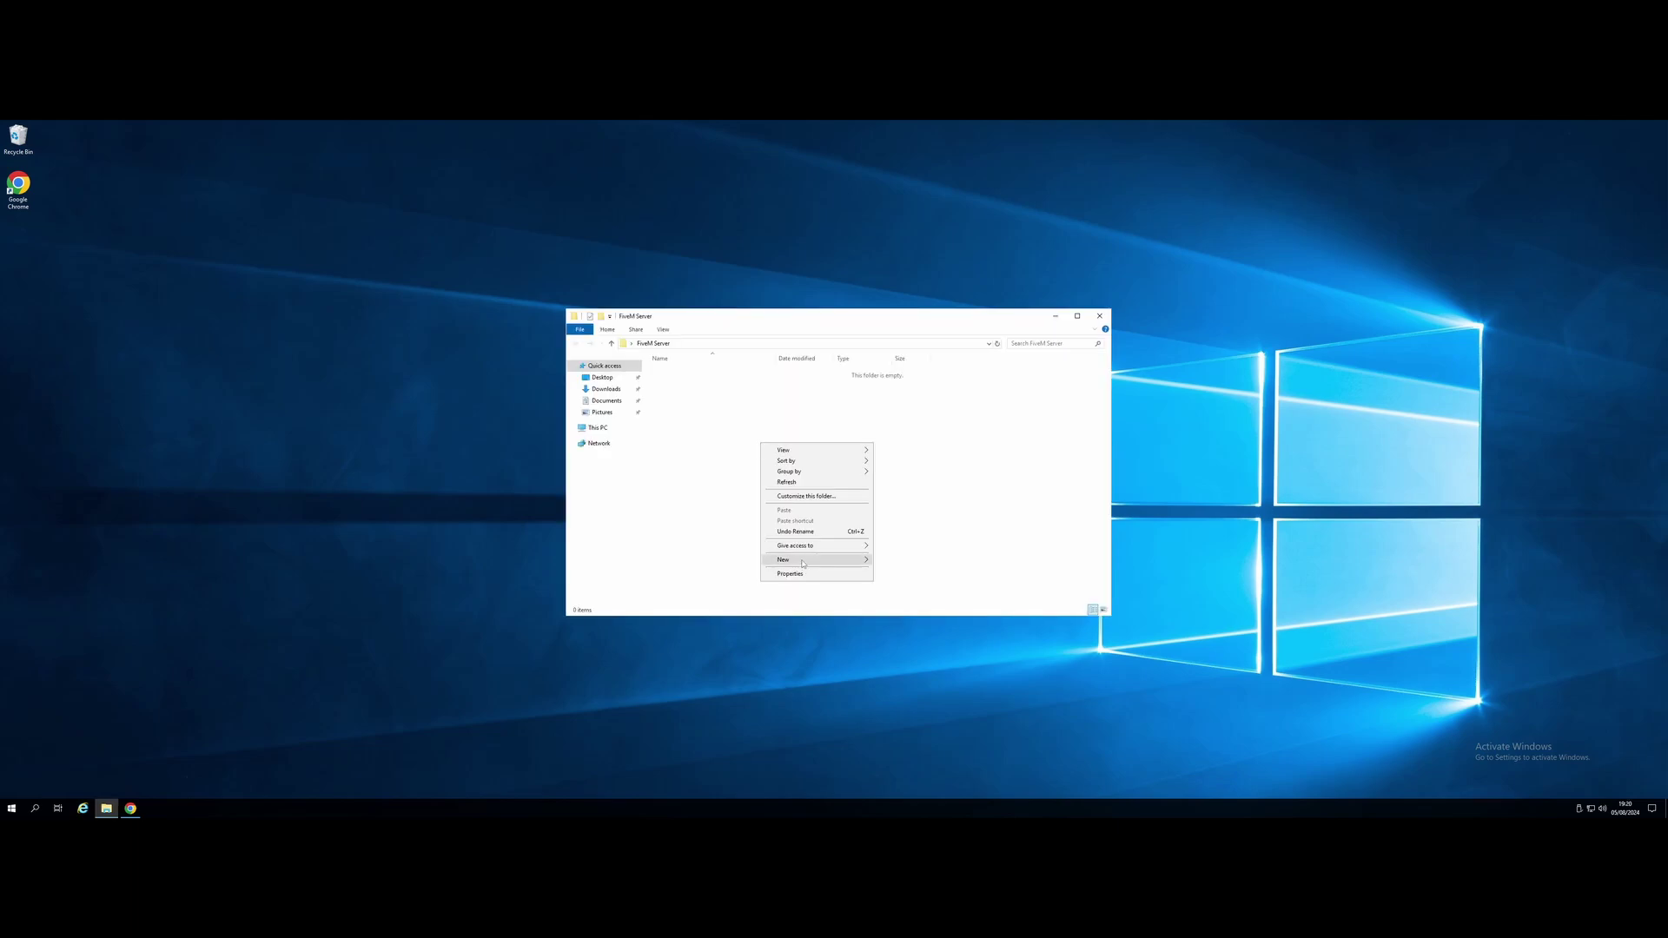
mouse_move(803, 563)
click(922, 563)
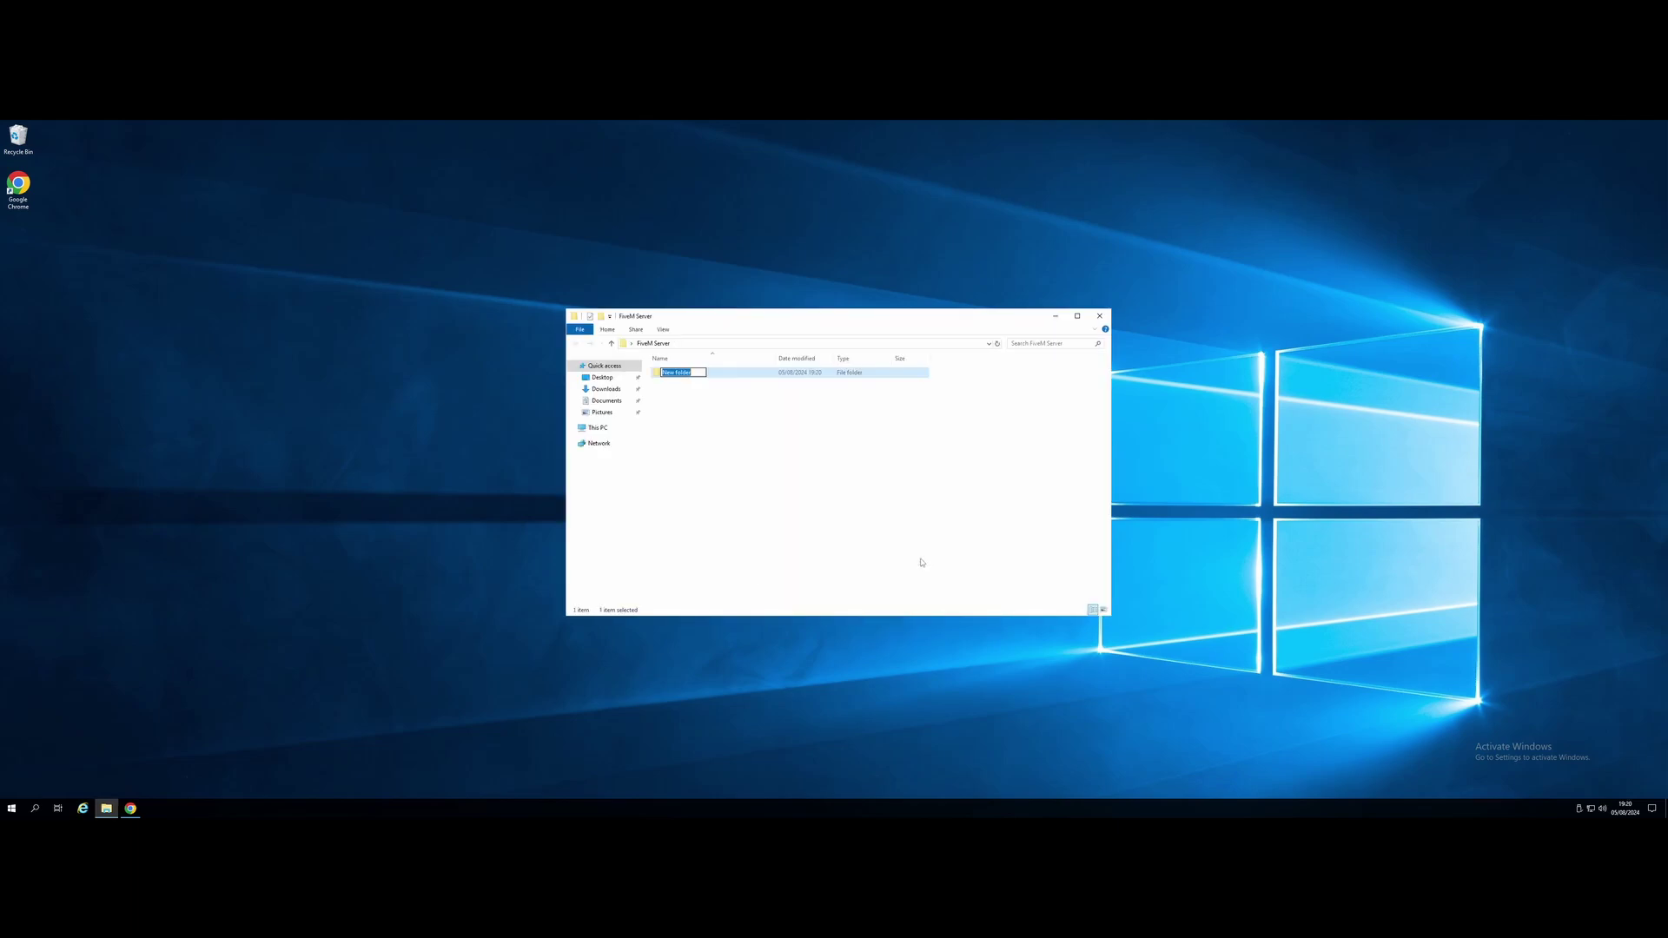
text(Server Files)
key(Return)
- Search 'fivem server files', accept cookies, and open the runtime.fivem.net Windows artifacts page
text(f)
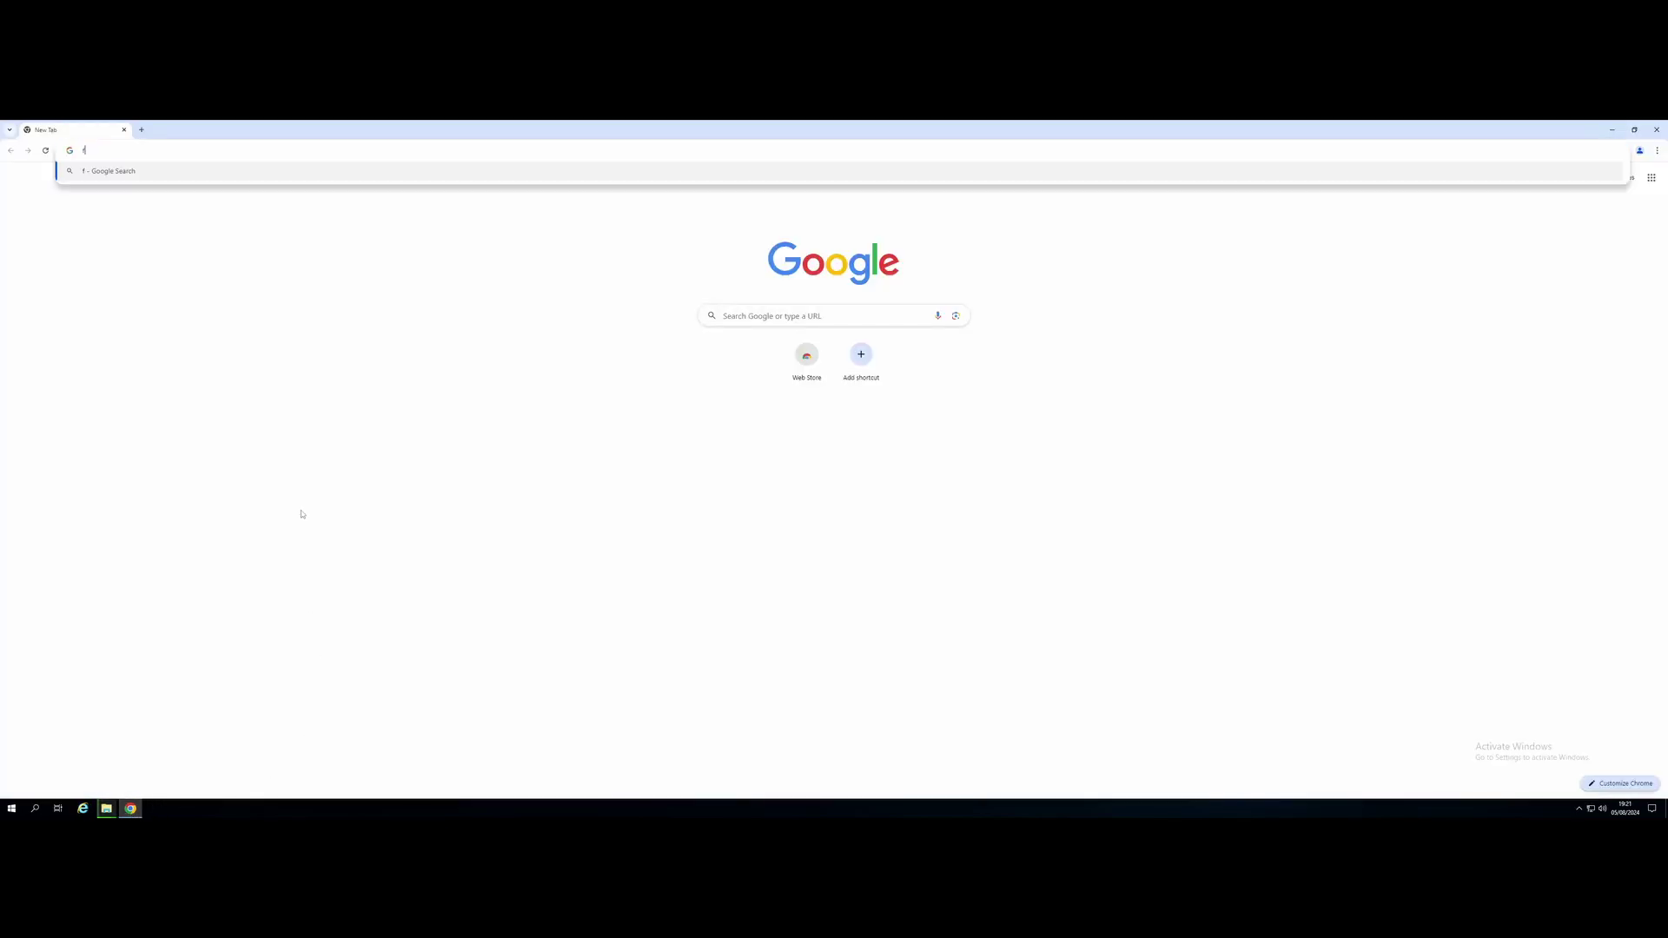
text(ivem server files)
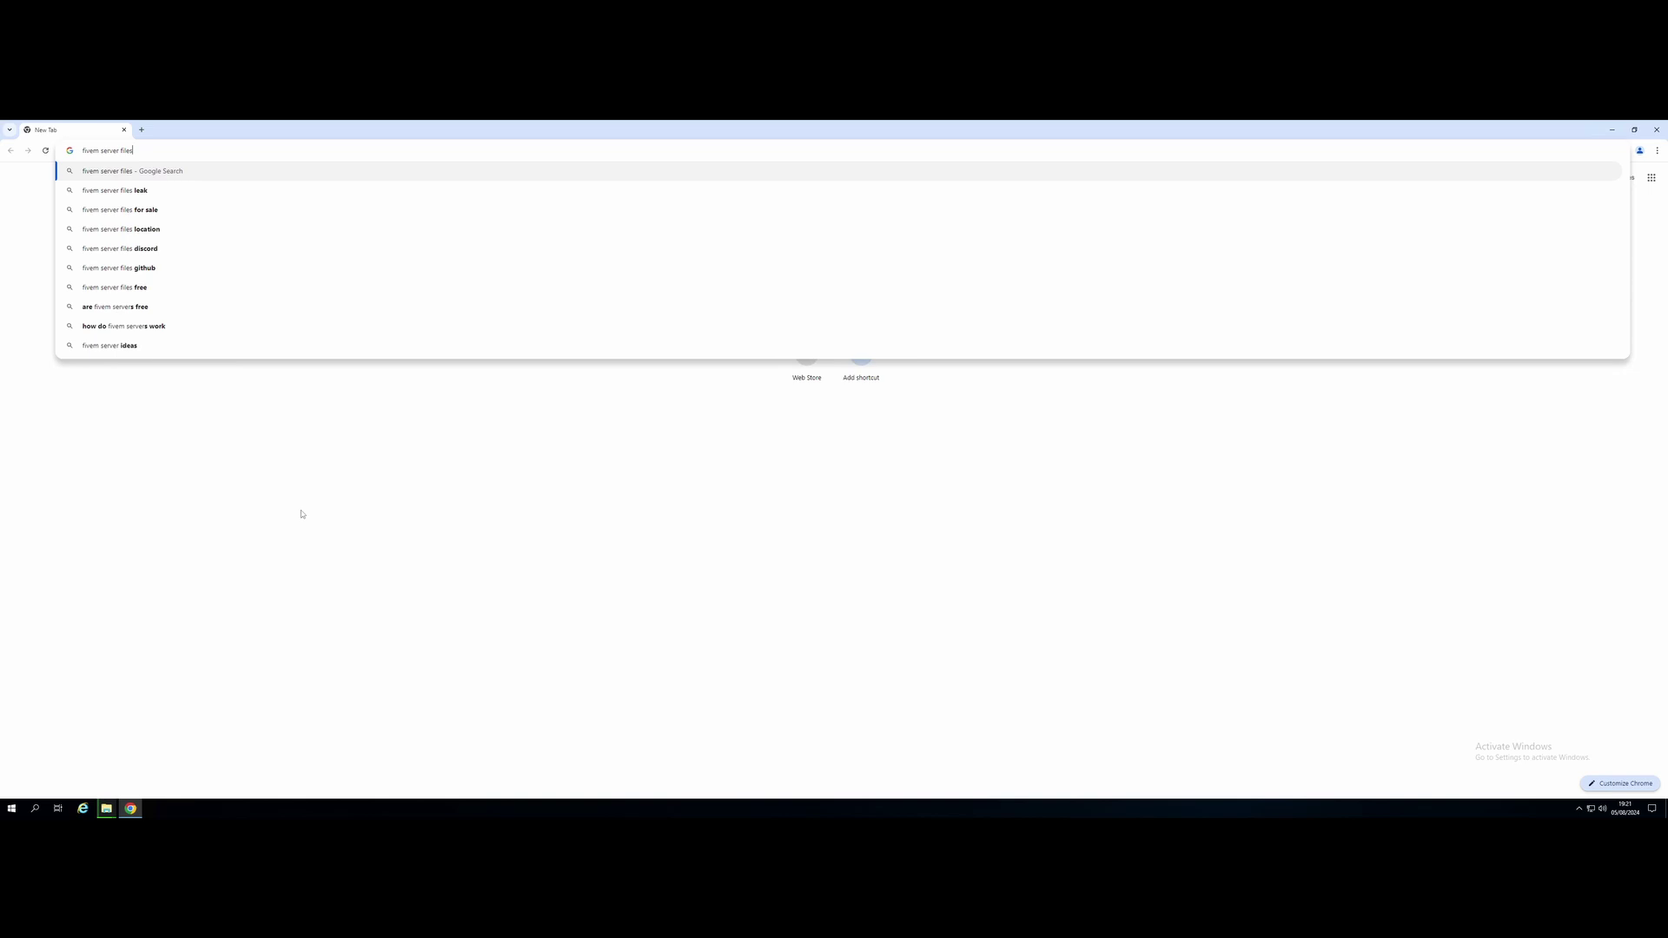
key(Return)
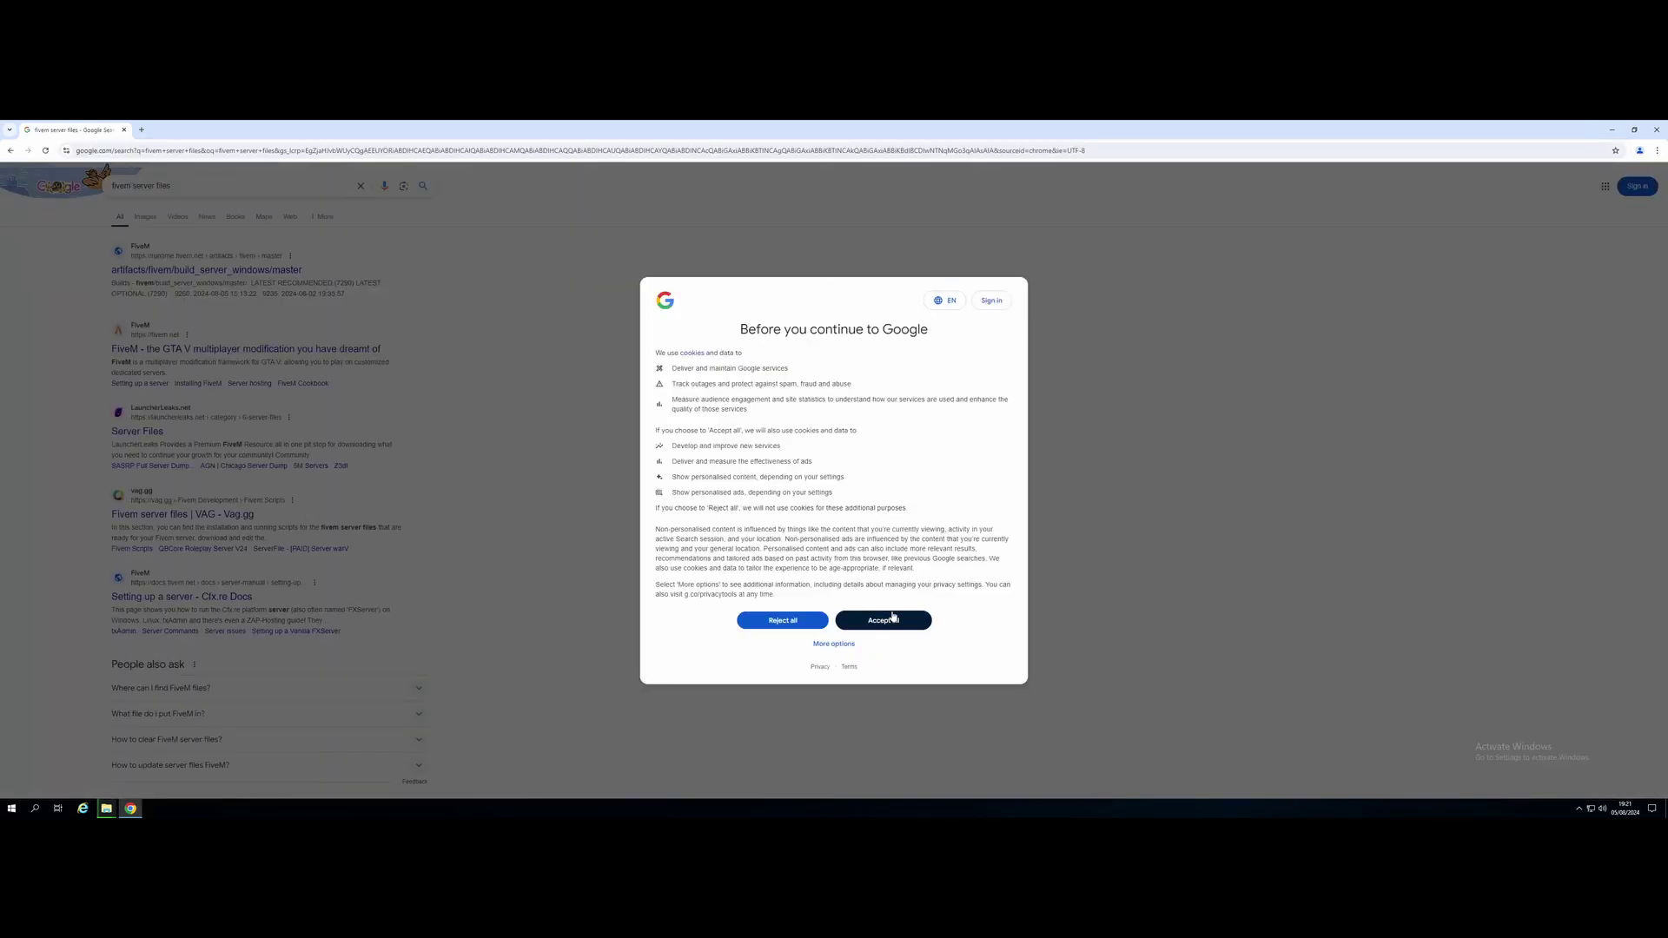
click(883, 621)
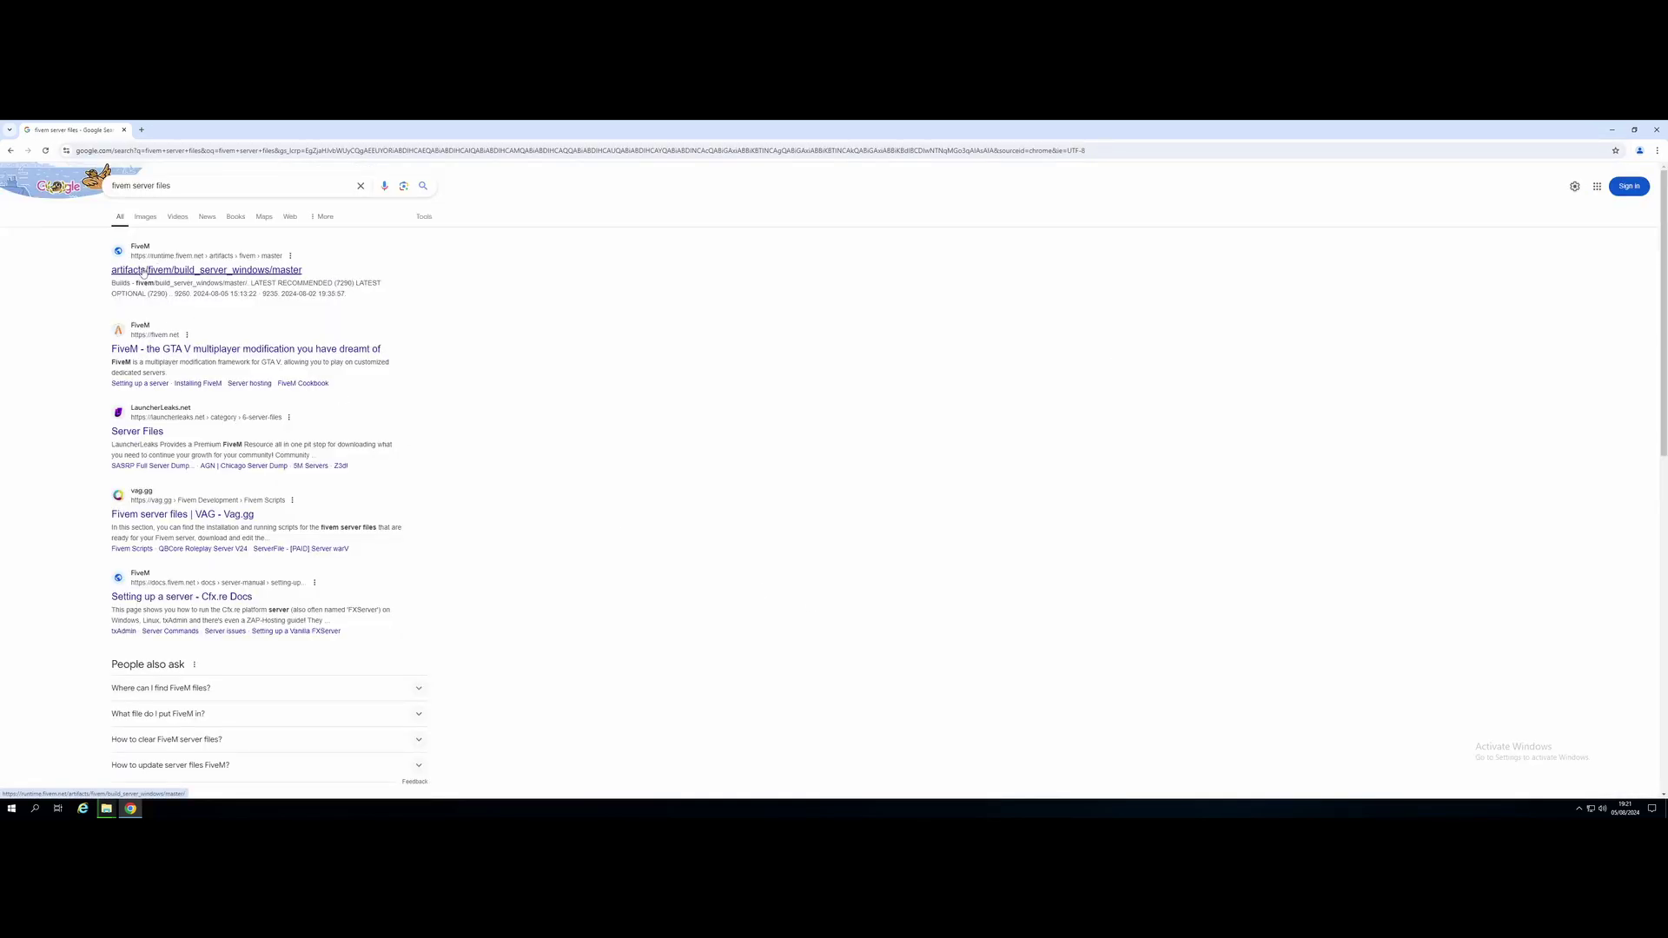
click(143, 272)
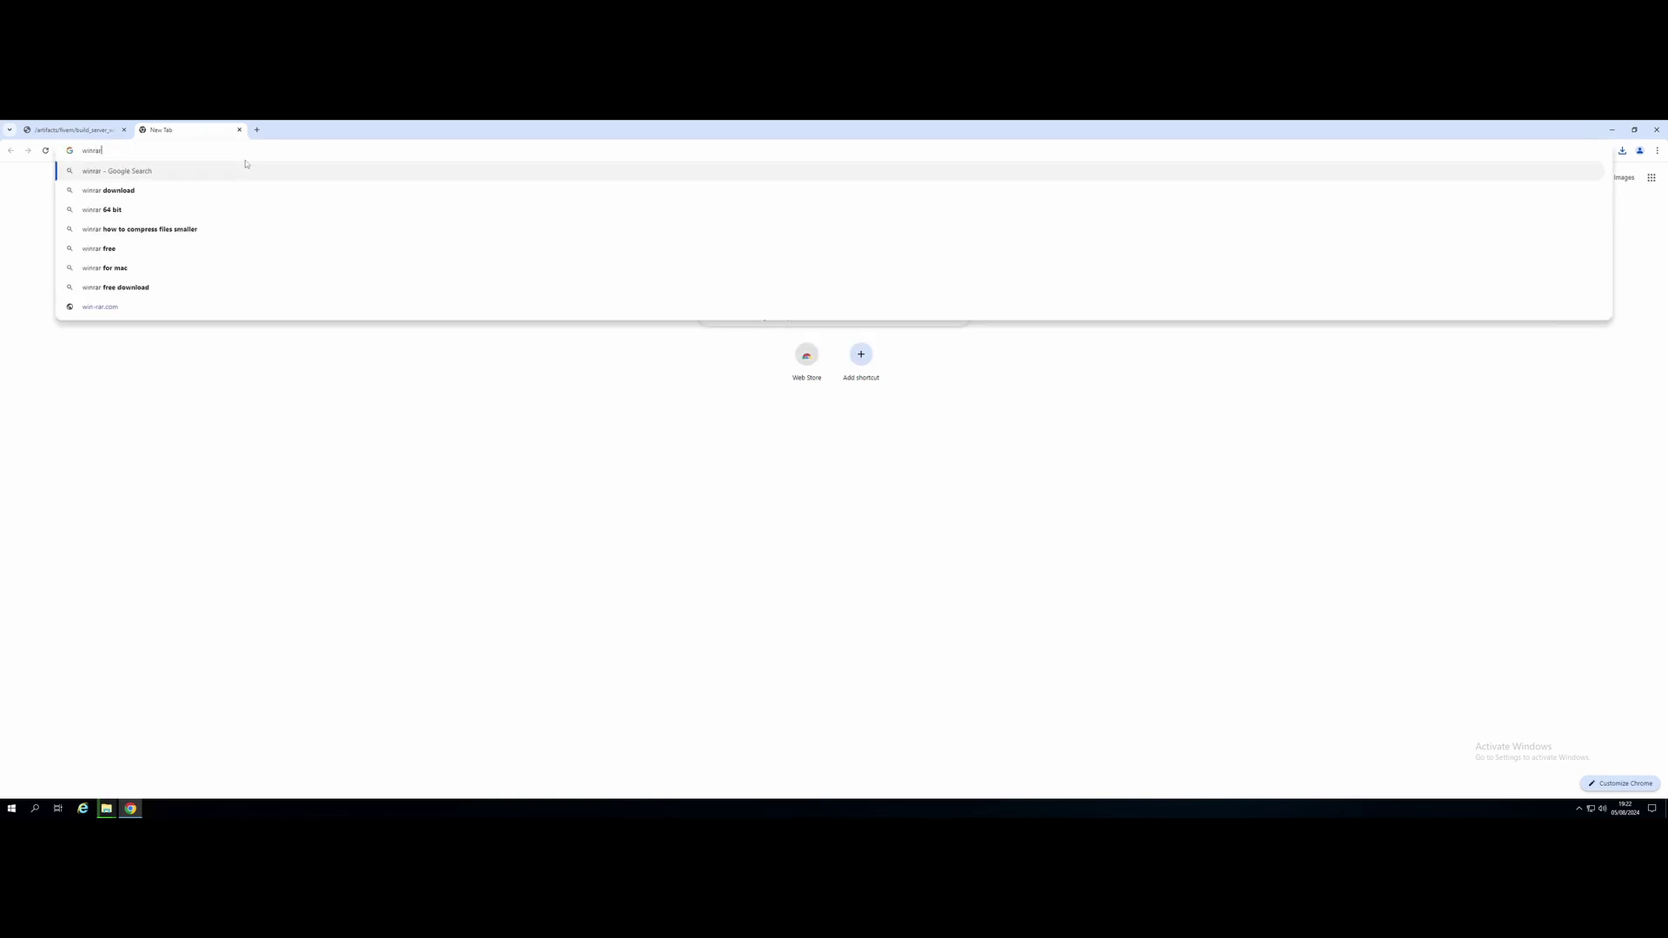
- Search for WinRAR and download it from the WinRAR website
key(Return)
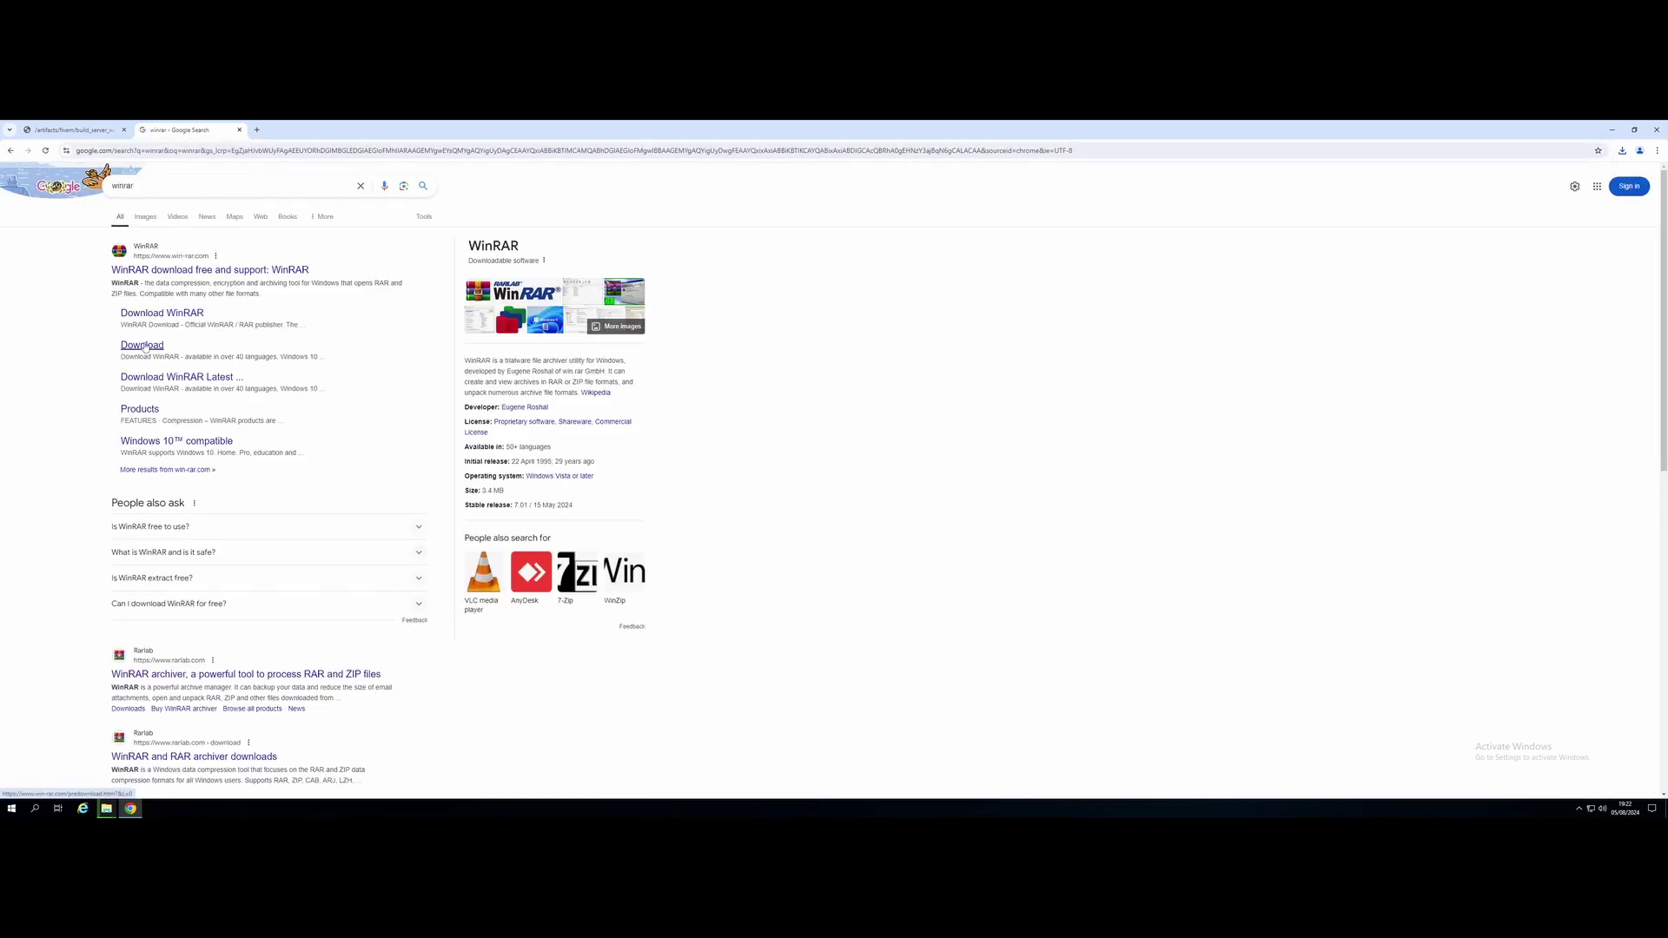
click(144, 345)
click(812, 522)
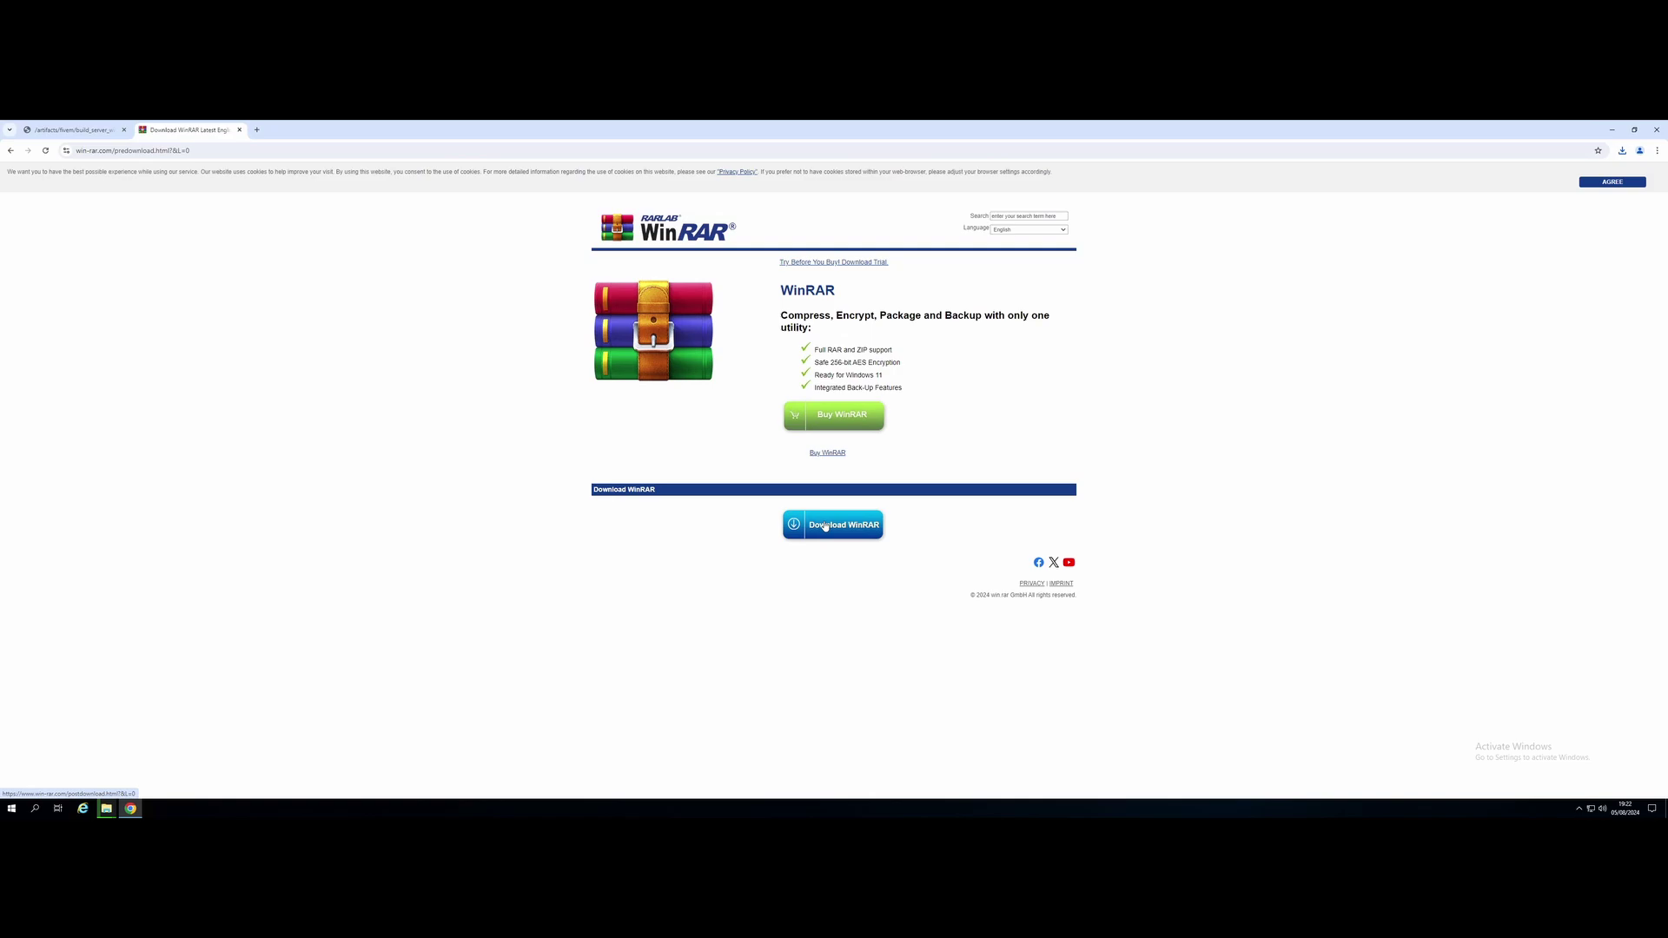
click(730, 410)
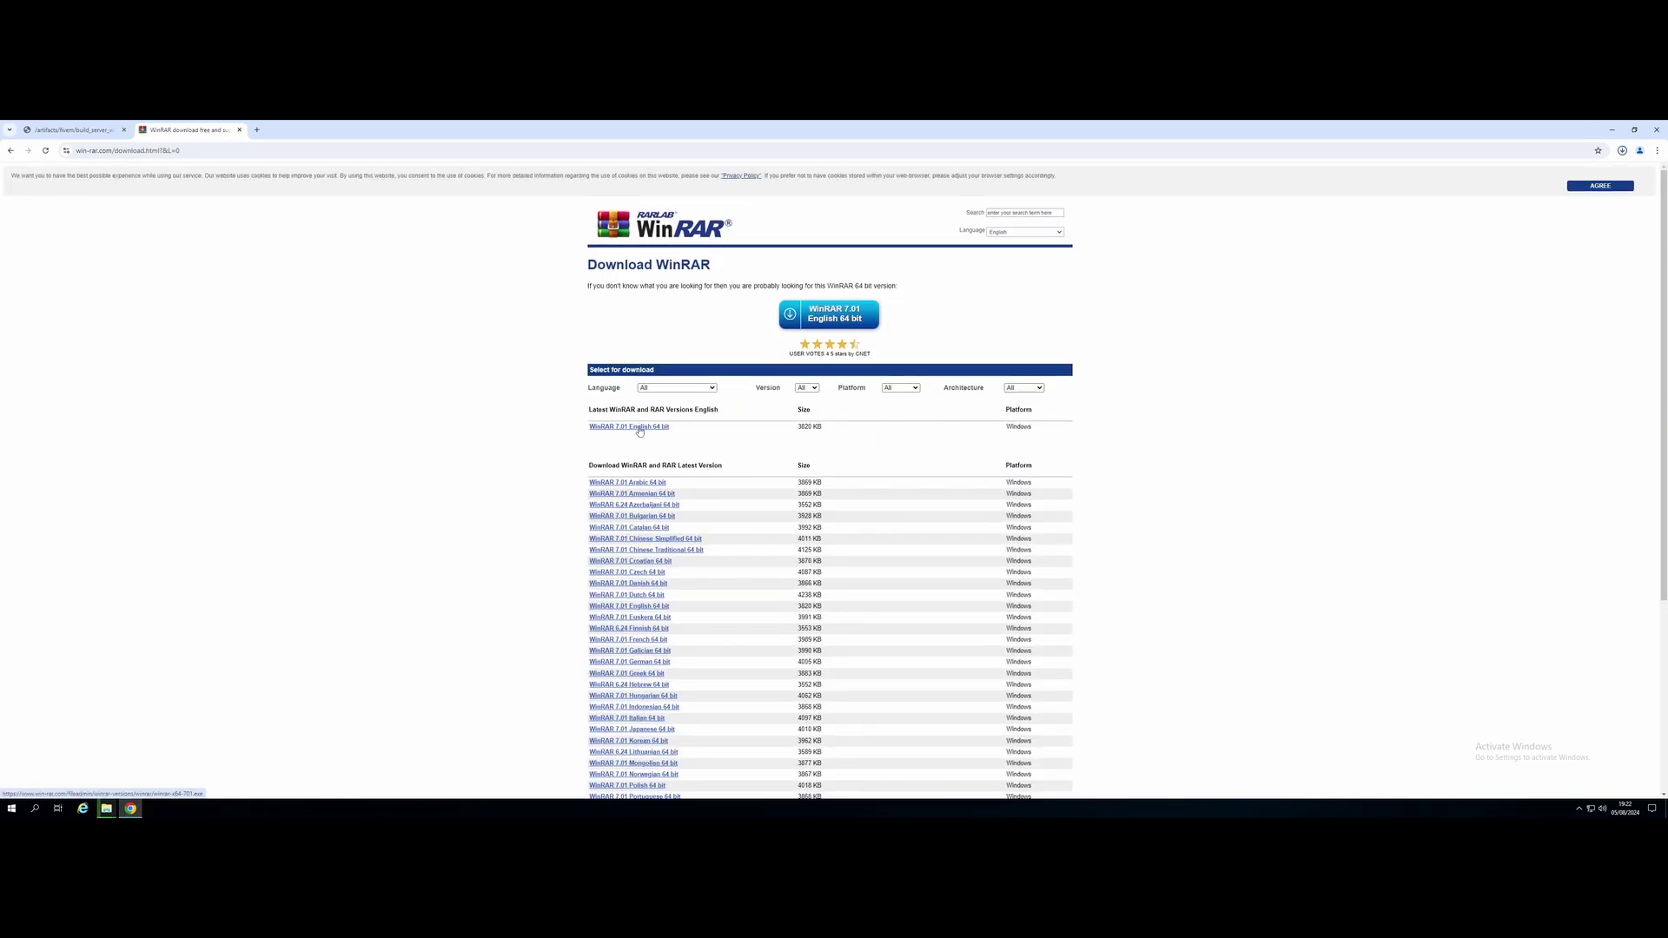
- Run the downloaded WinRAR 7.01 installer through to Done and return to the FiveM builds page
click(636, 427)
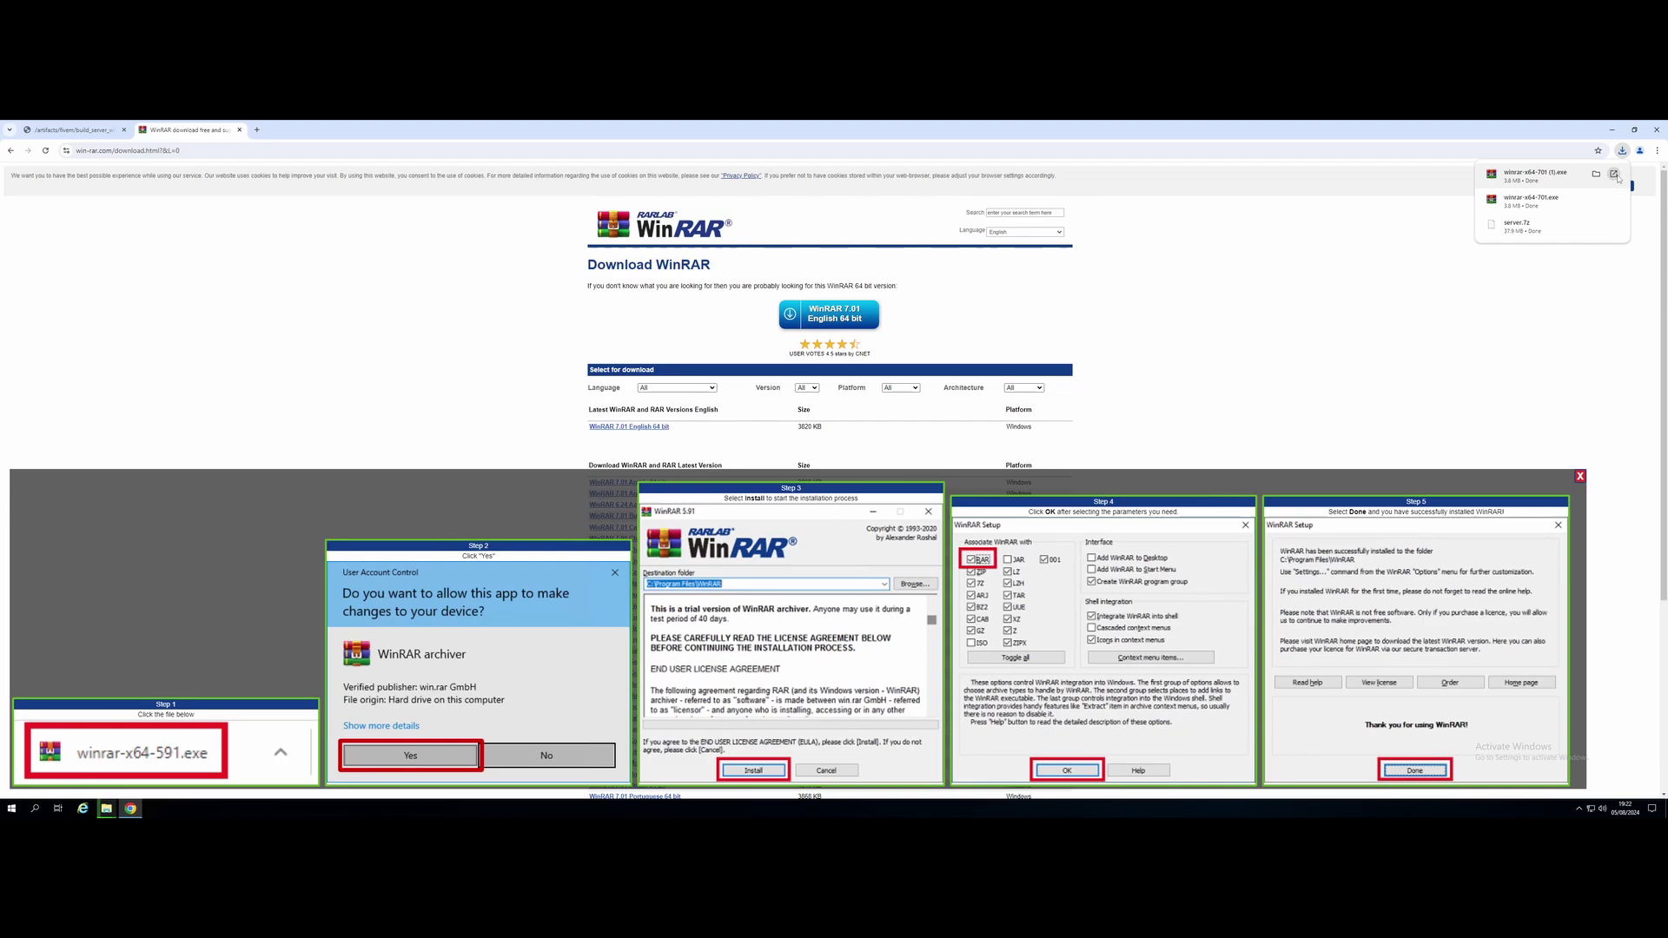
click(1613, 174)
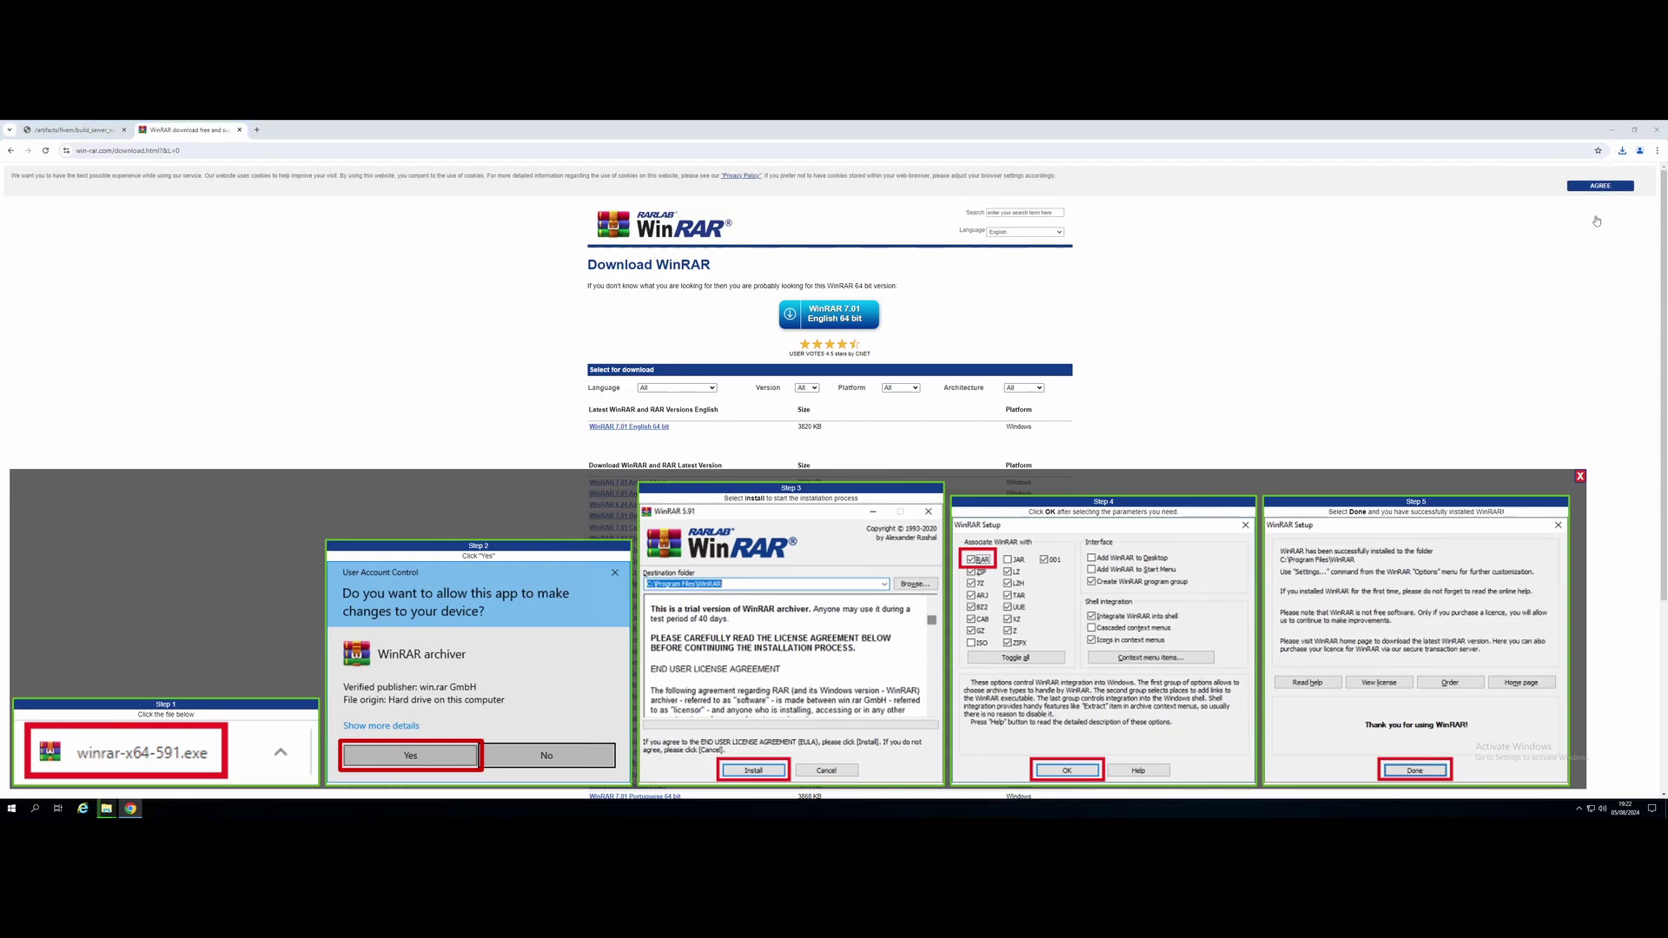
click(820, 561)
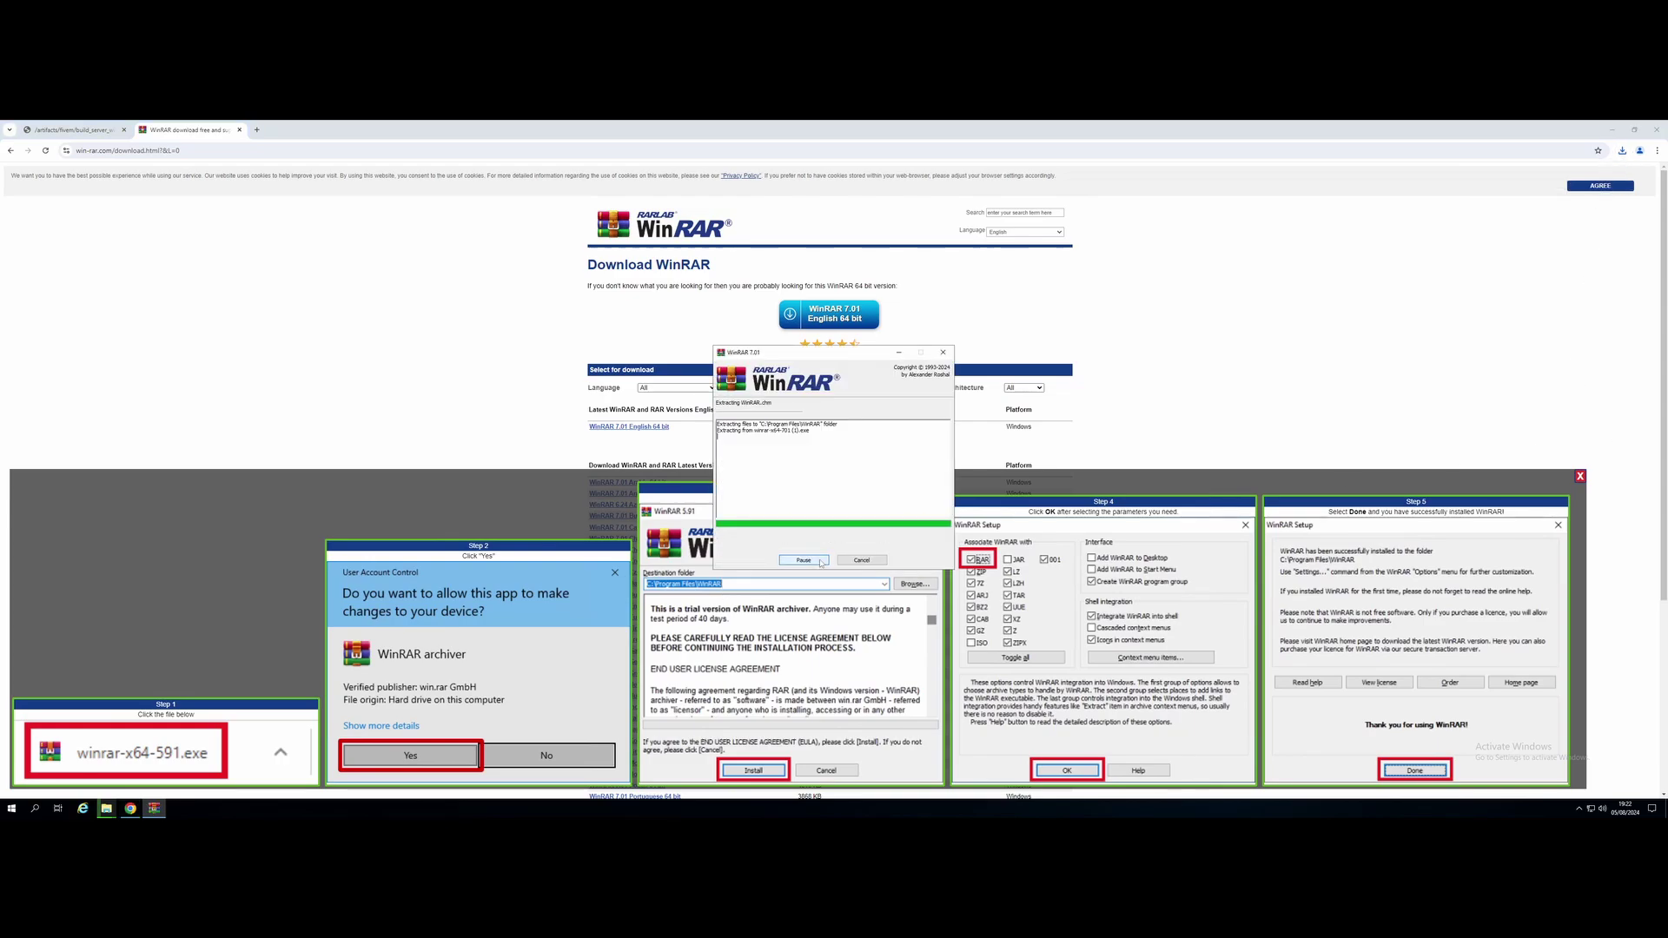
click(804, 556)
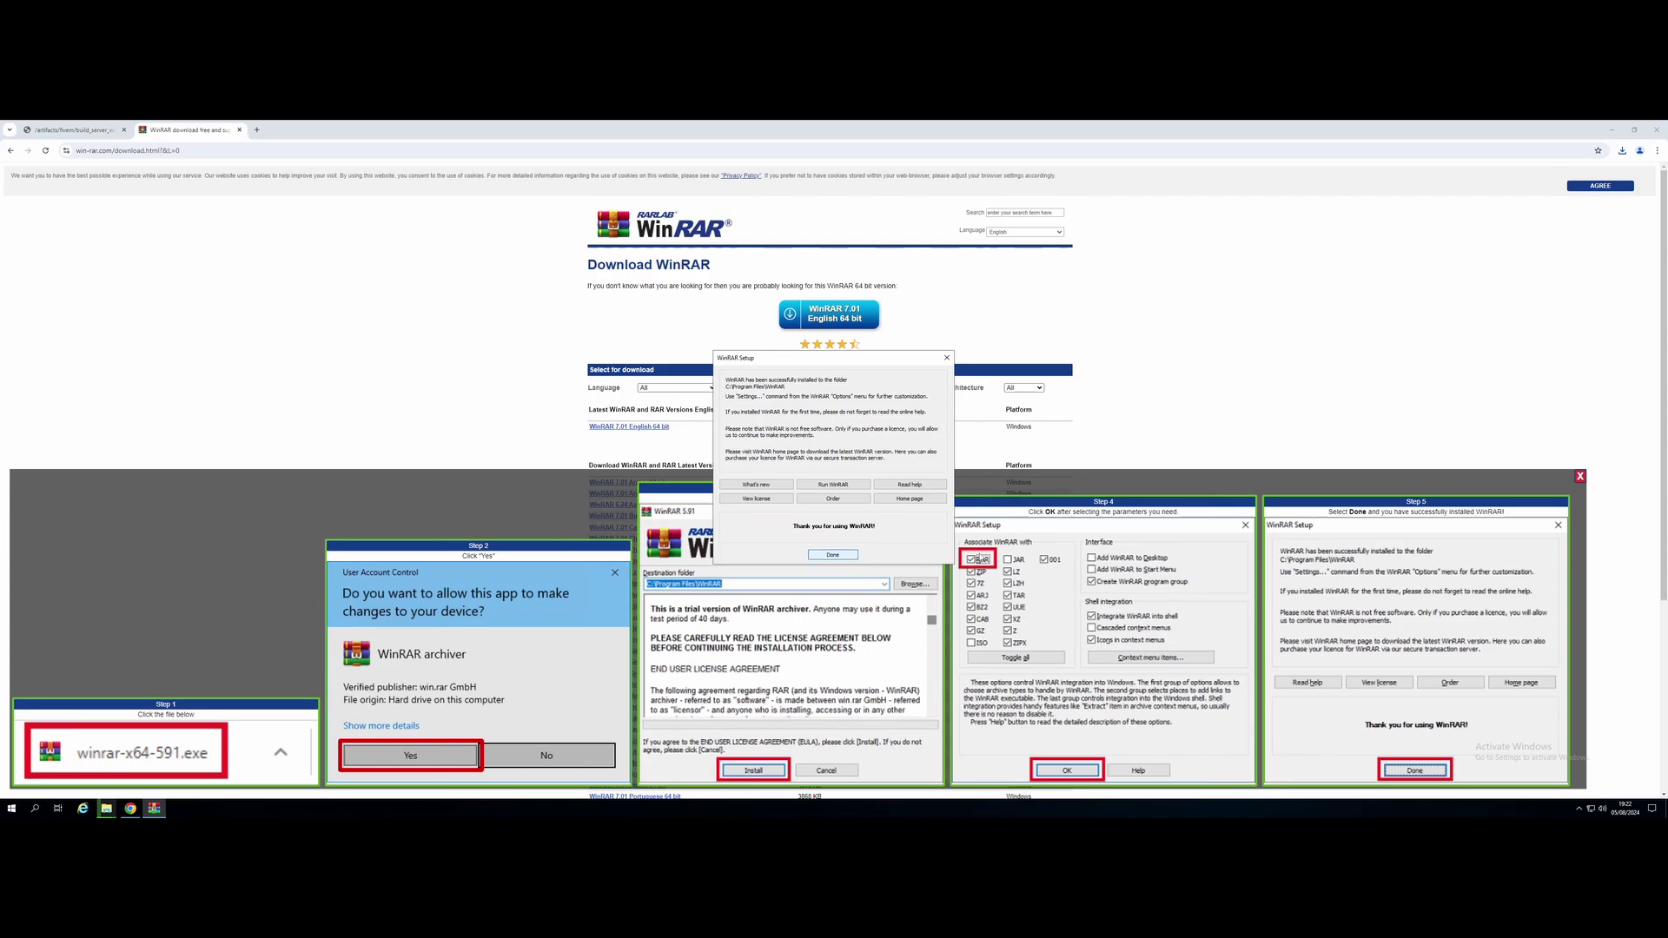
click(832, 556)
key(Escape)
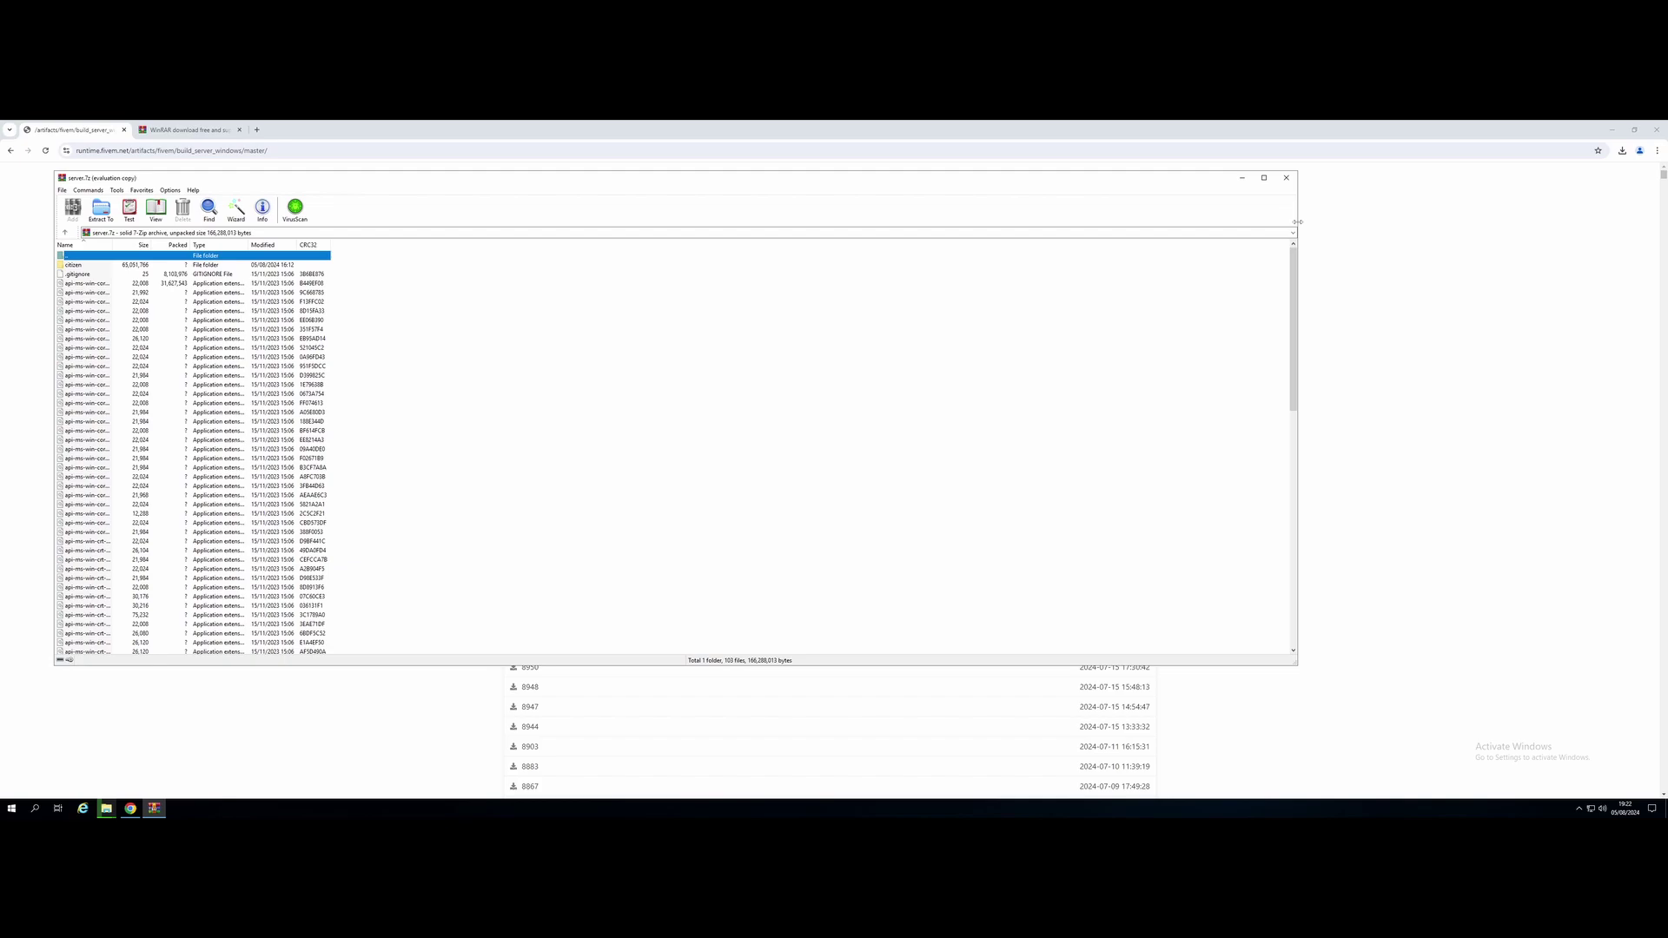
- Drag all server.7z entries from WinRAR into the Server Files folder, then close WinRAR
drag(1297, 310, 383, 311)
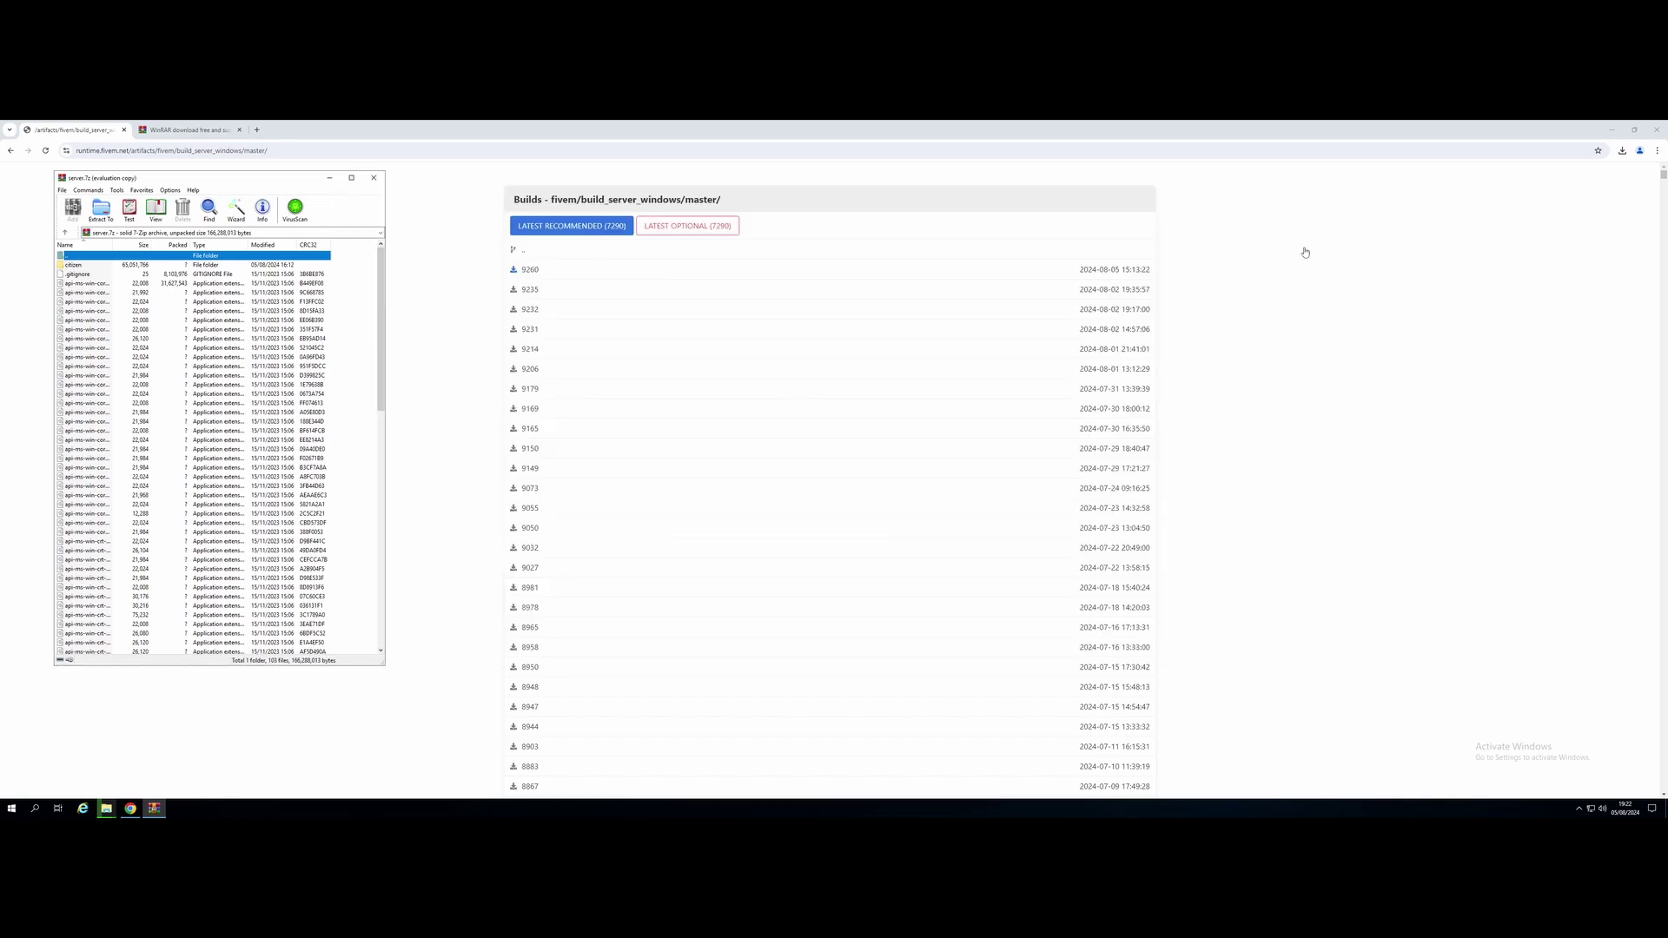
click(1611, 130)
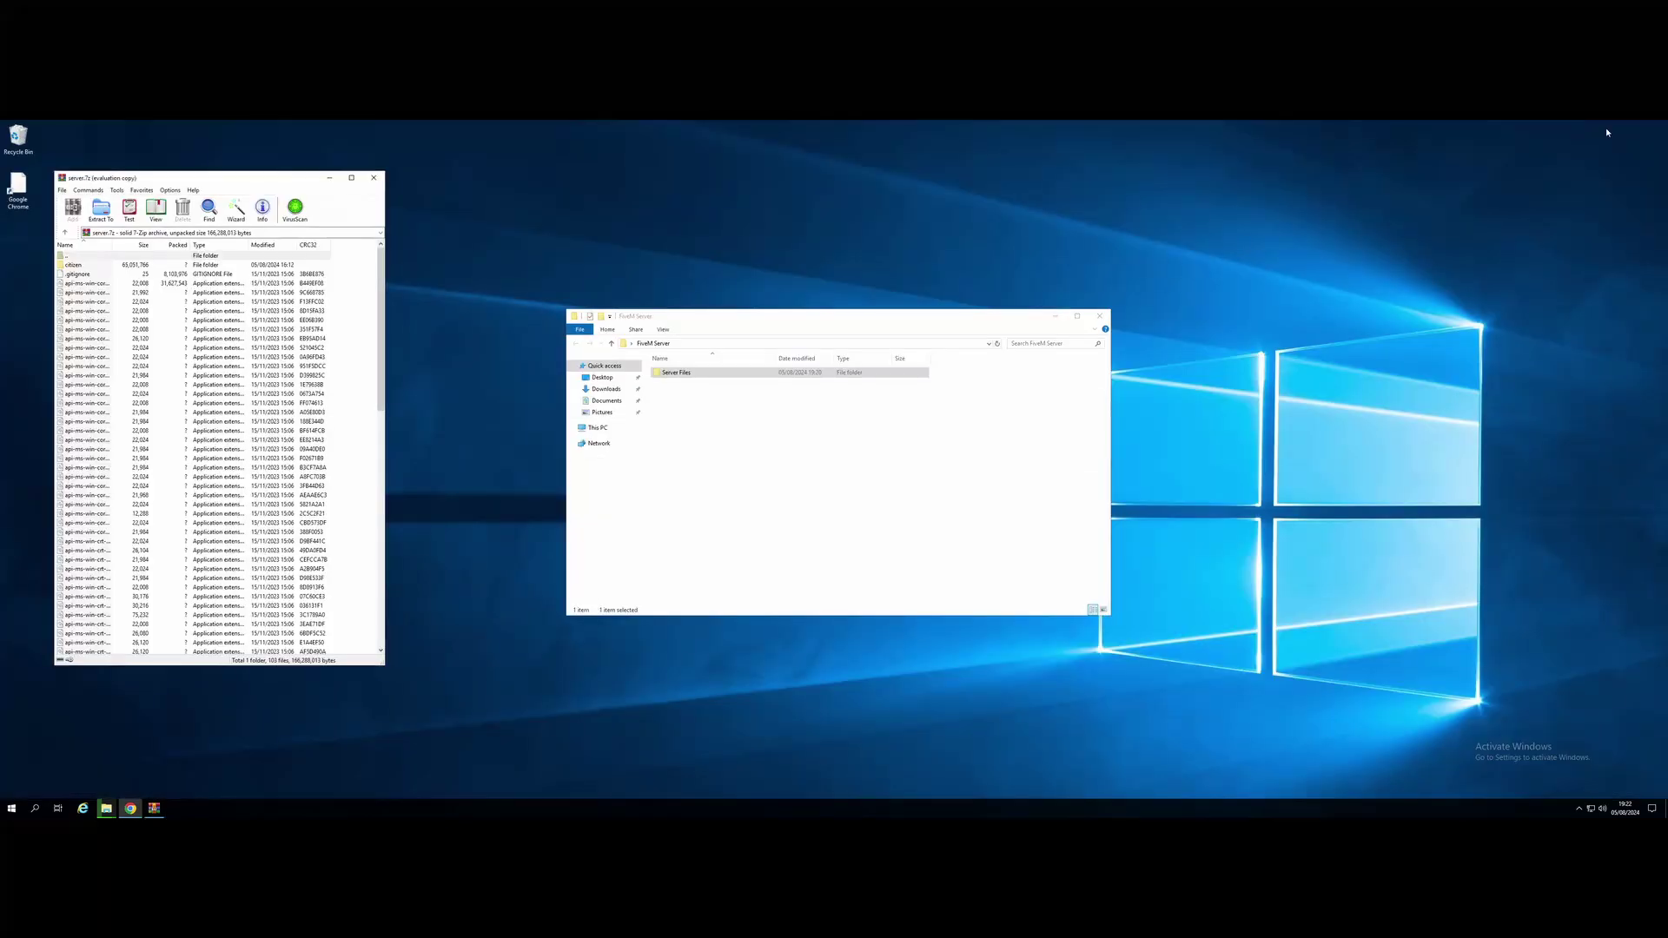
double_click(682, 379)
click(162, 339)
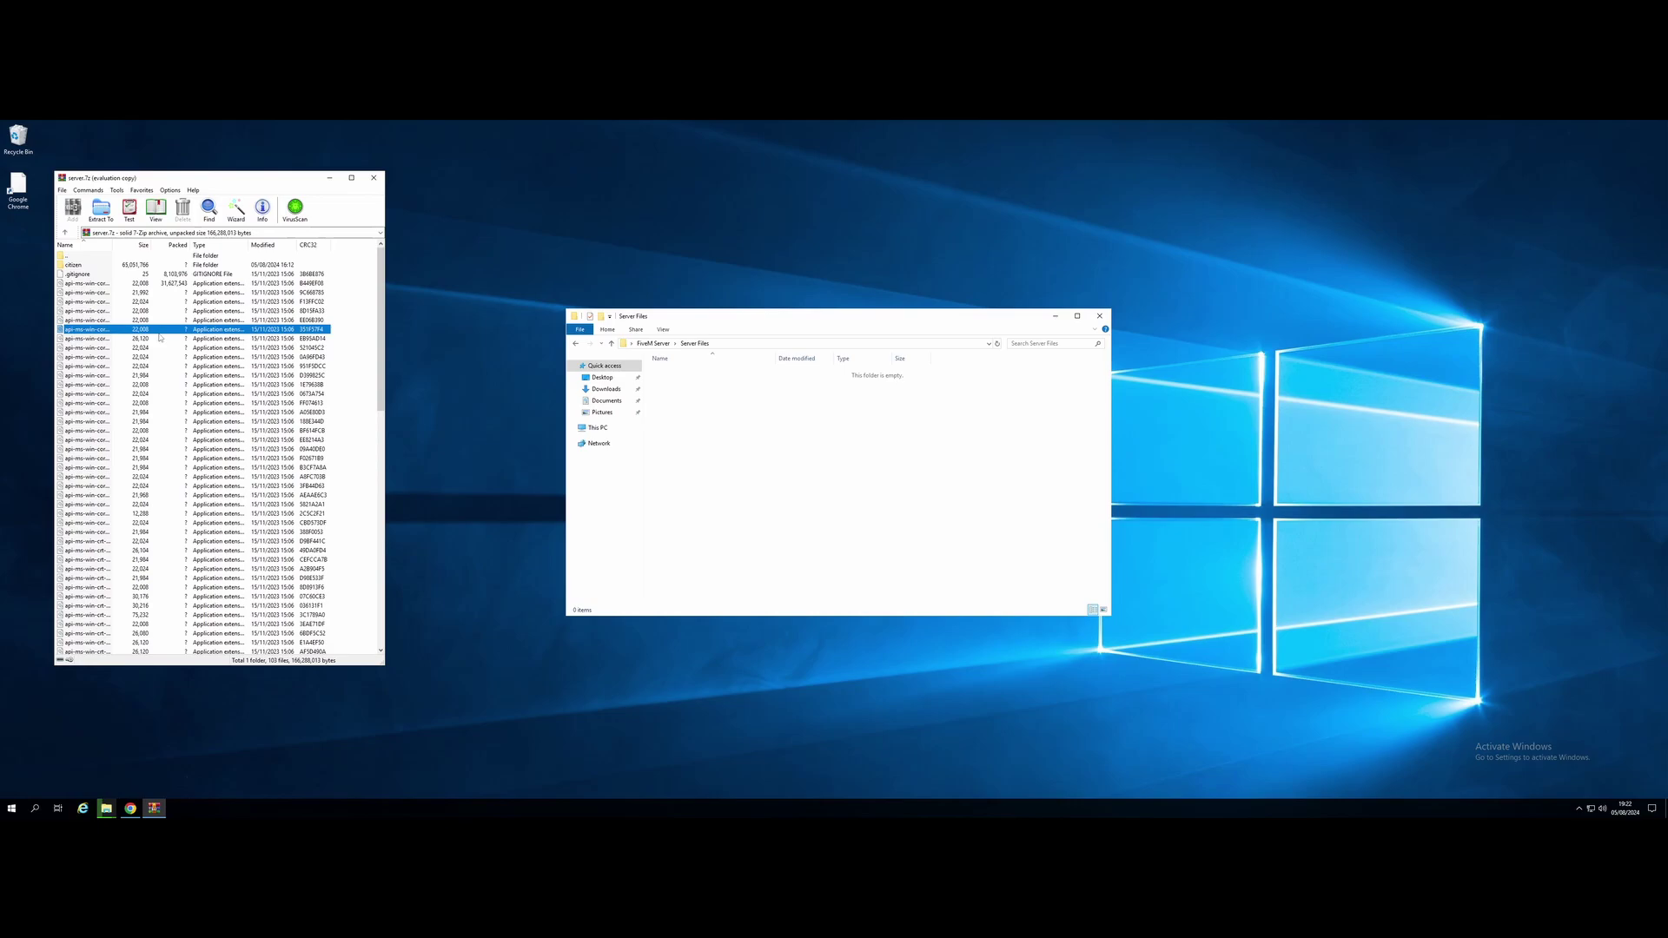
key(ctrl+a)
drag(162, 339, 835, 515)
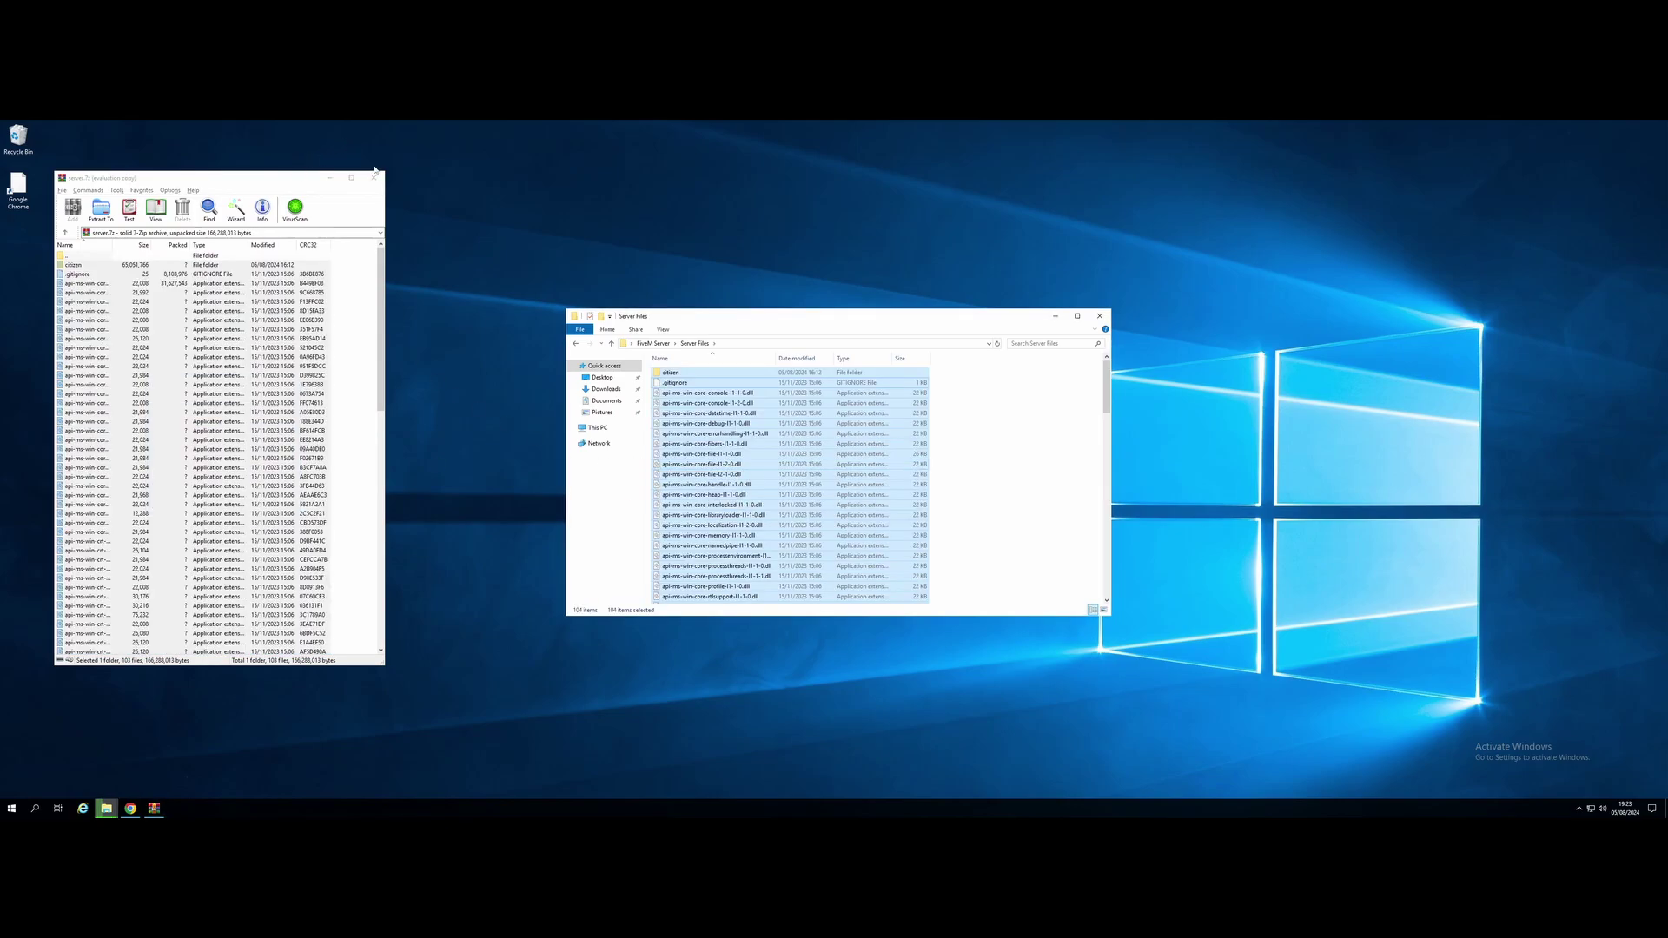
click(373, 178)
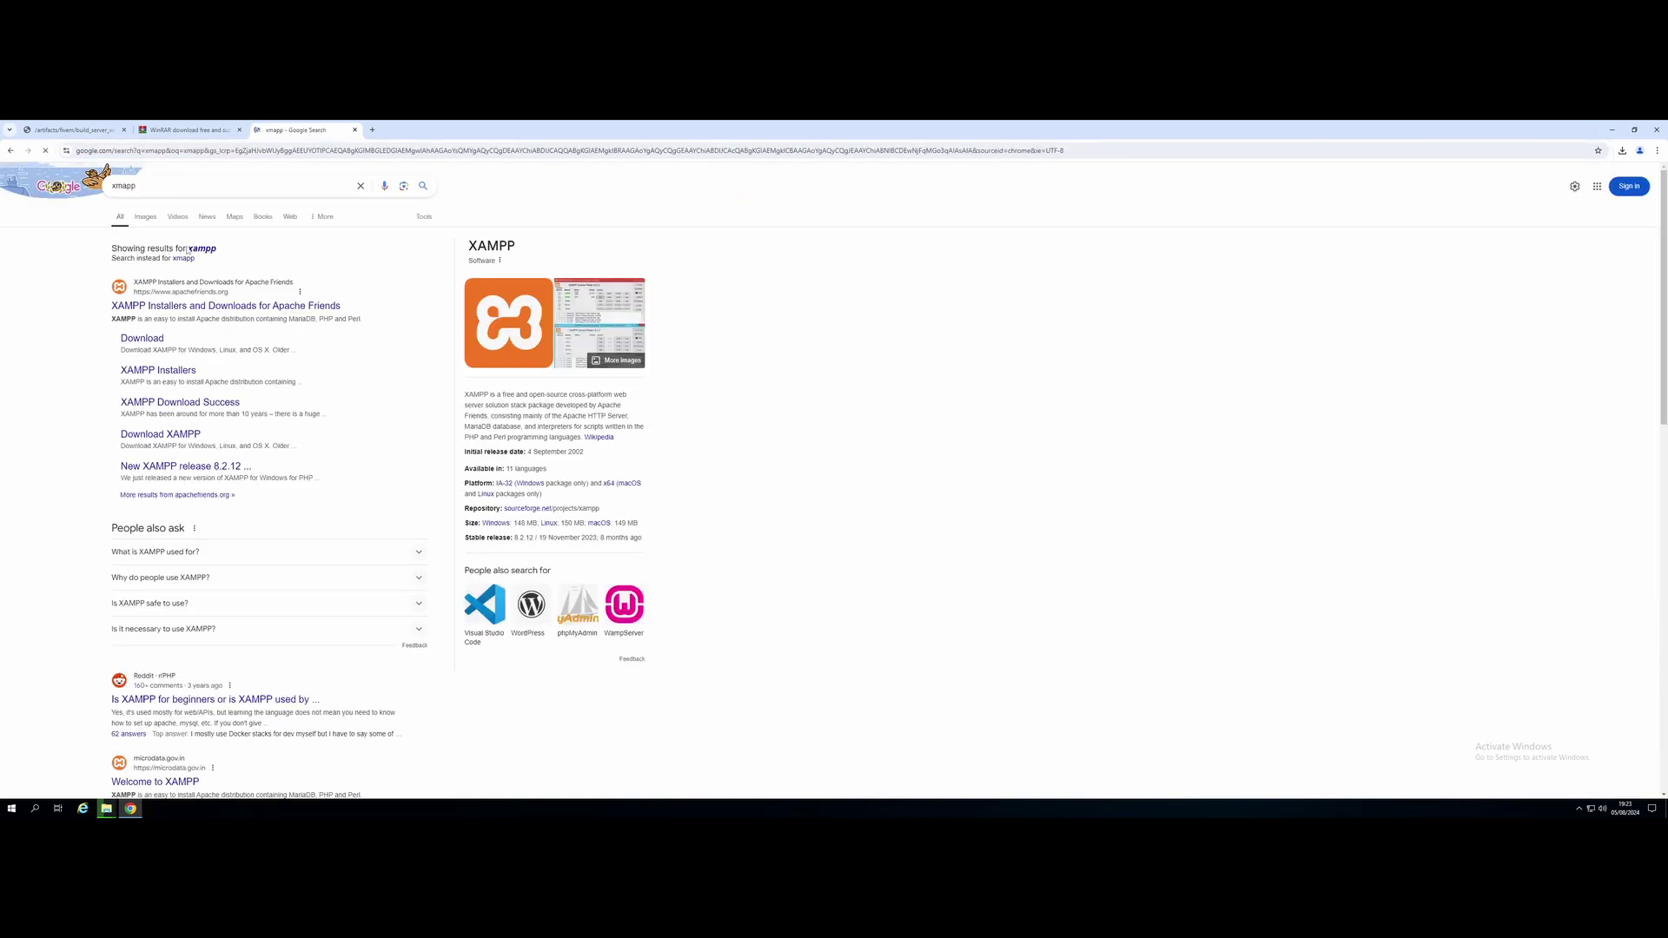
- Download the XAMPP 8.2.12 Windows installer from SourceForge and launch it from Chrome's downloads
click(210, 250)
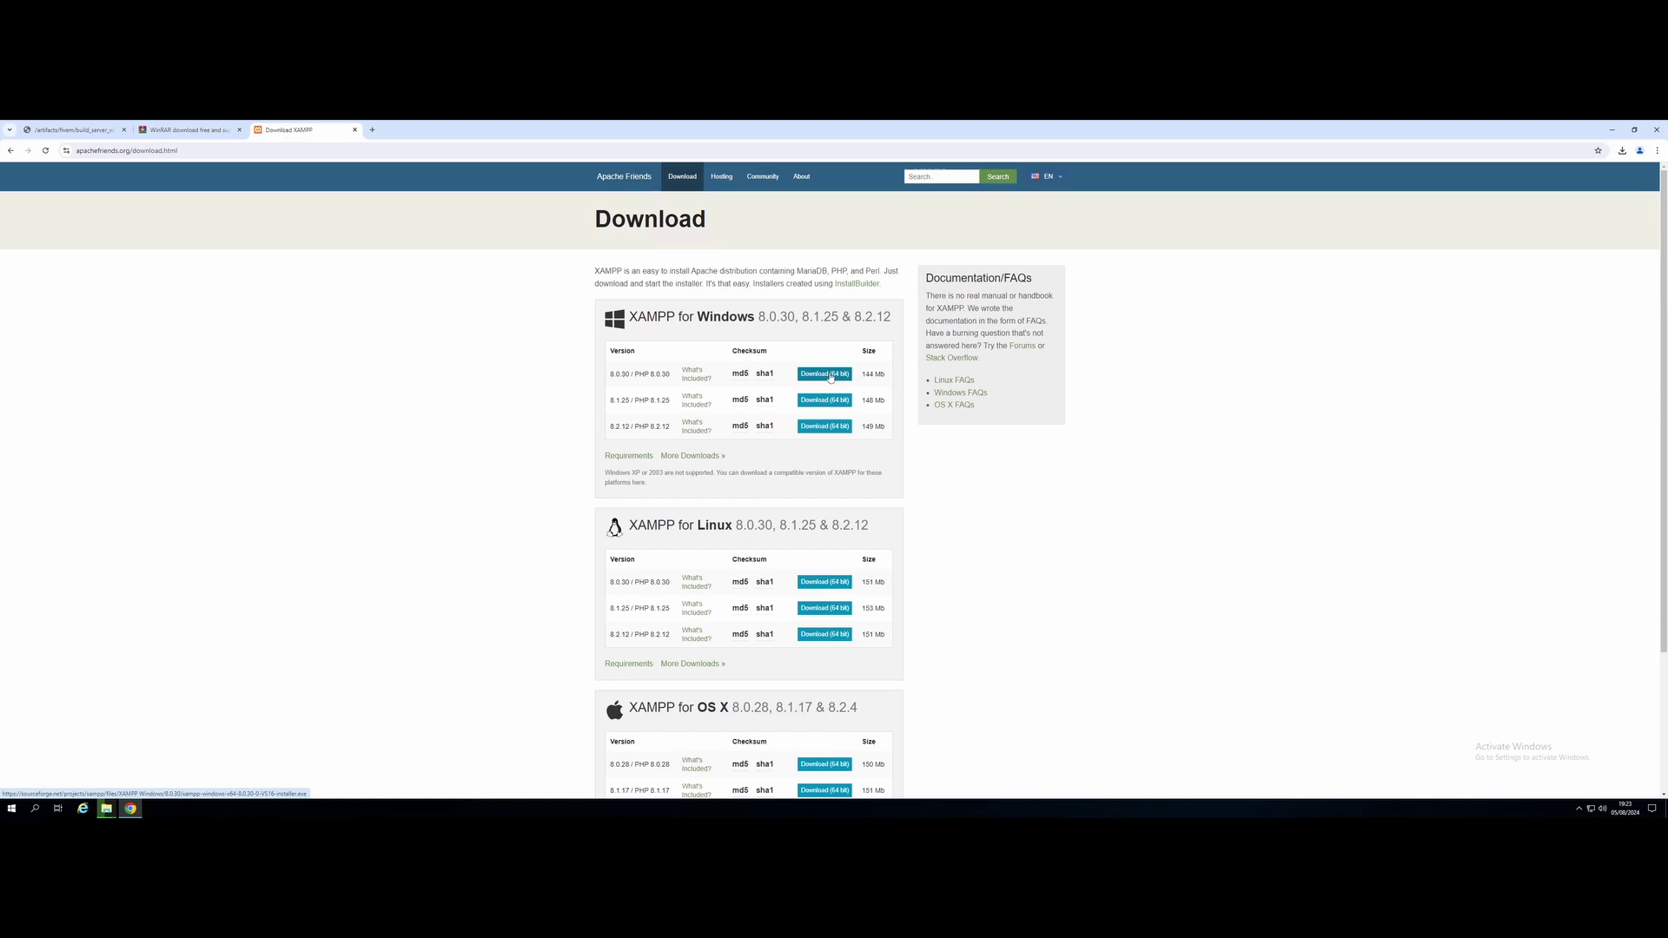
click(830, 374)
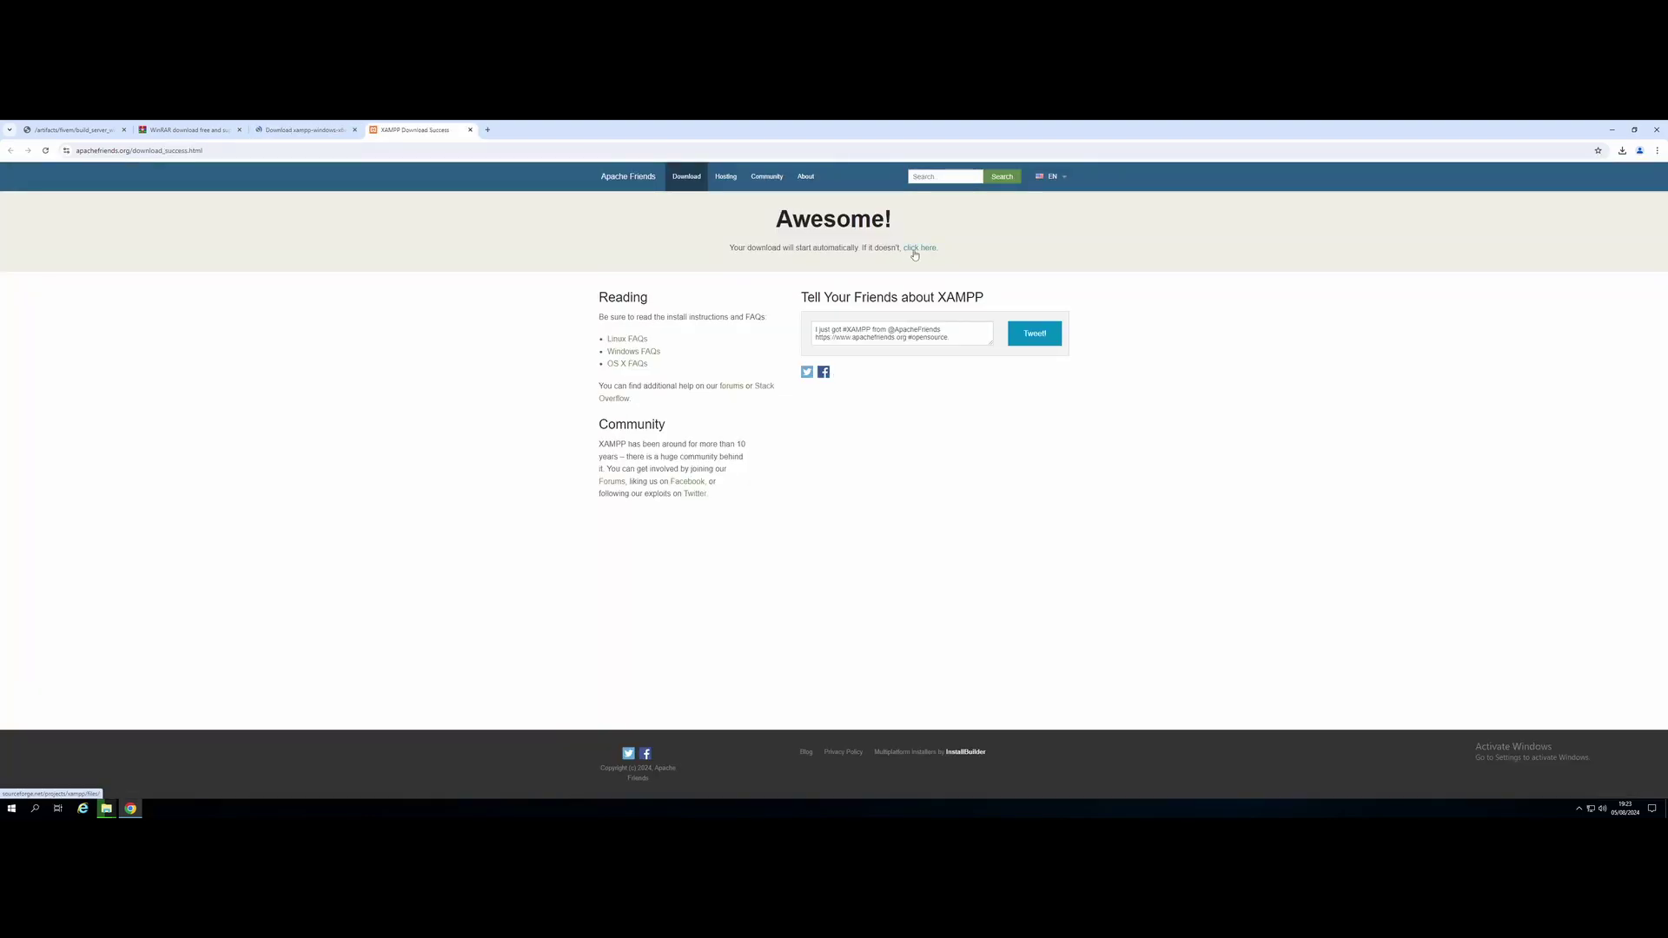
click(915, 251)
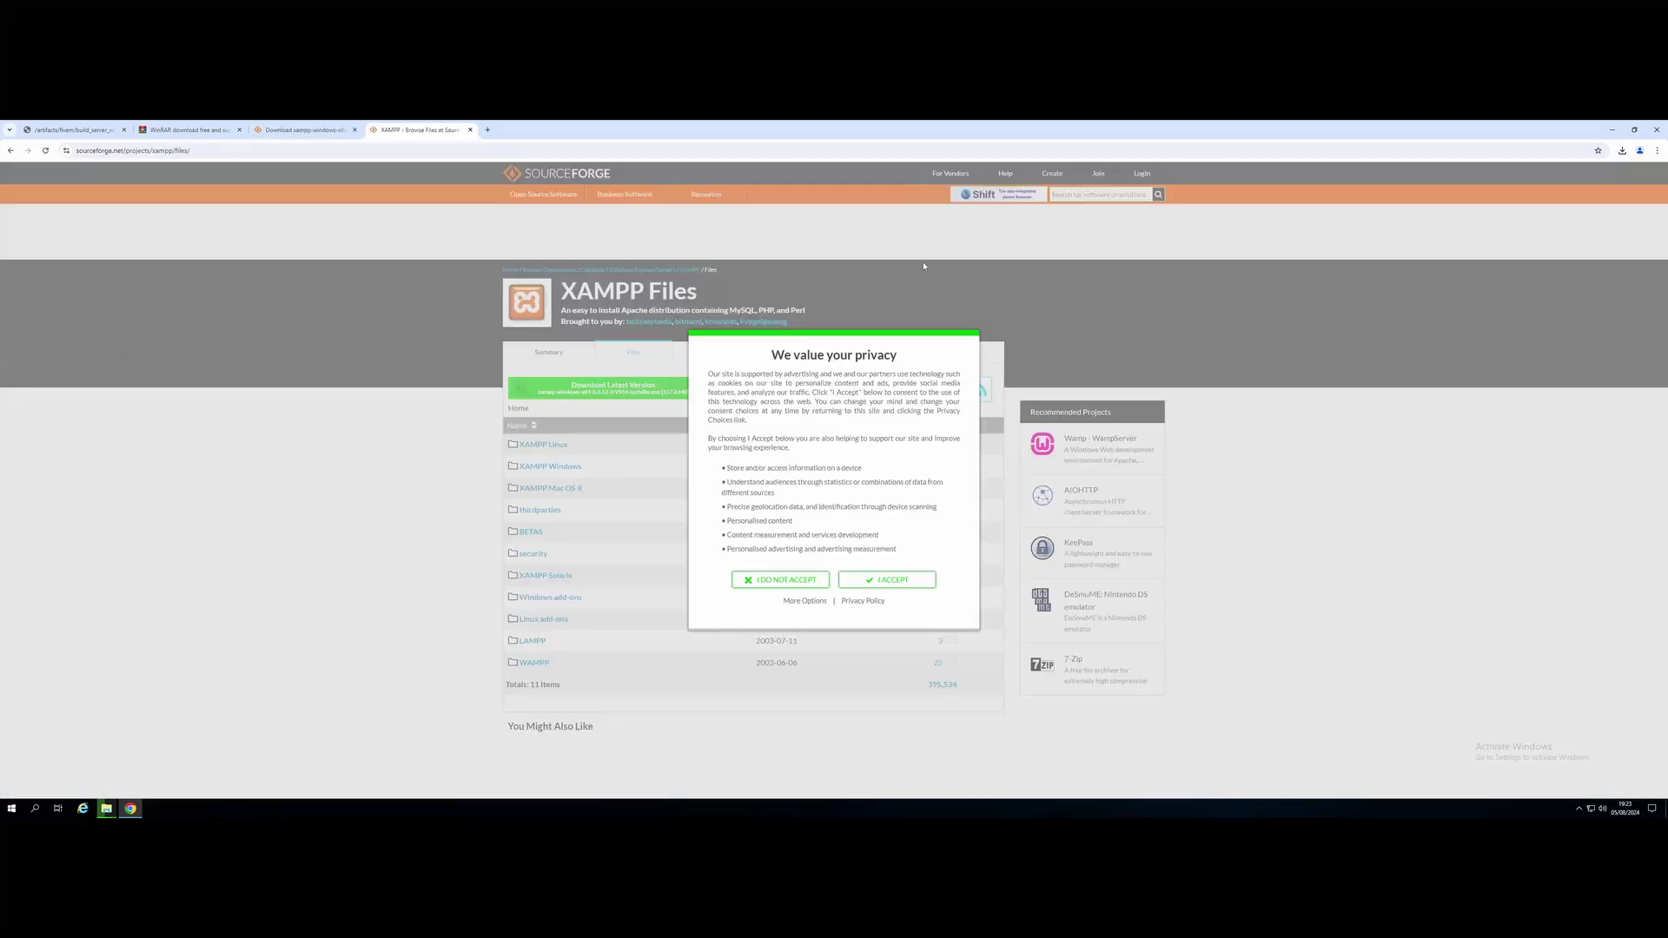
click(888, 579)
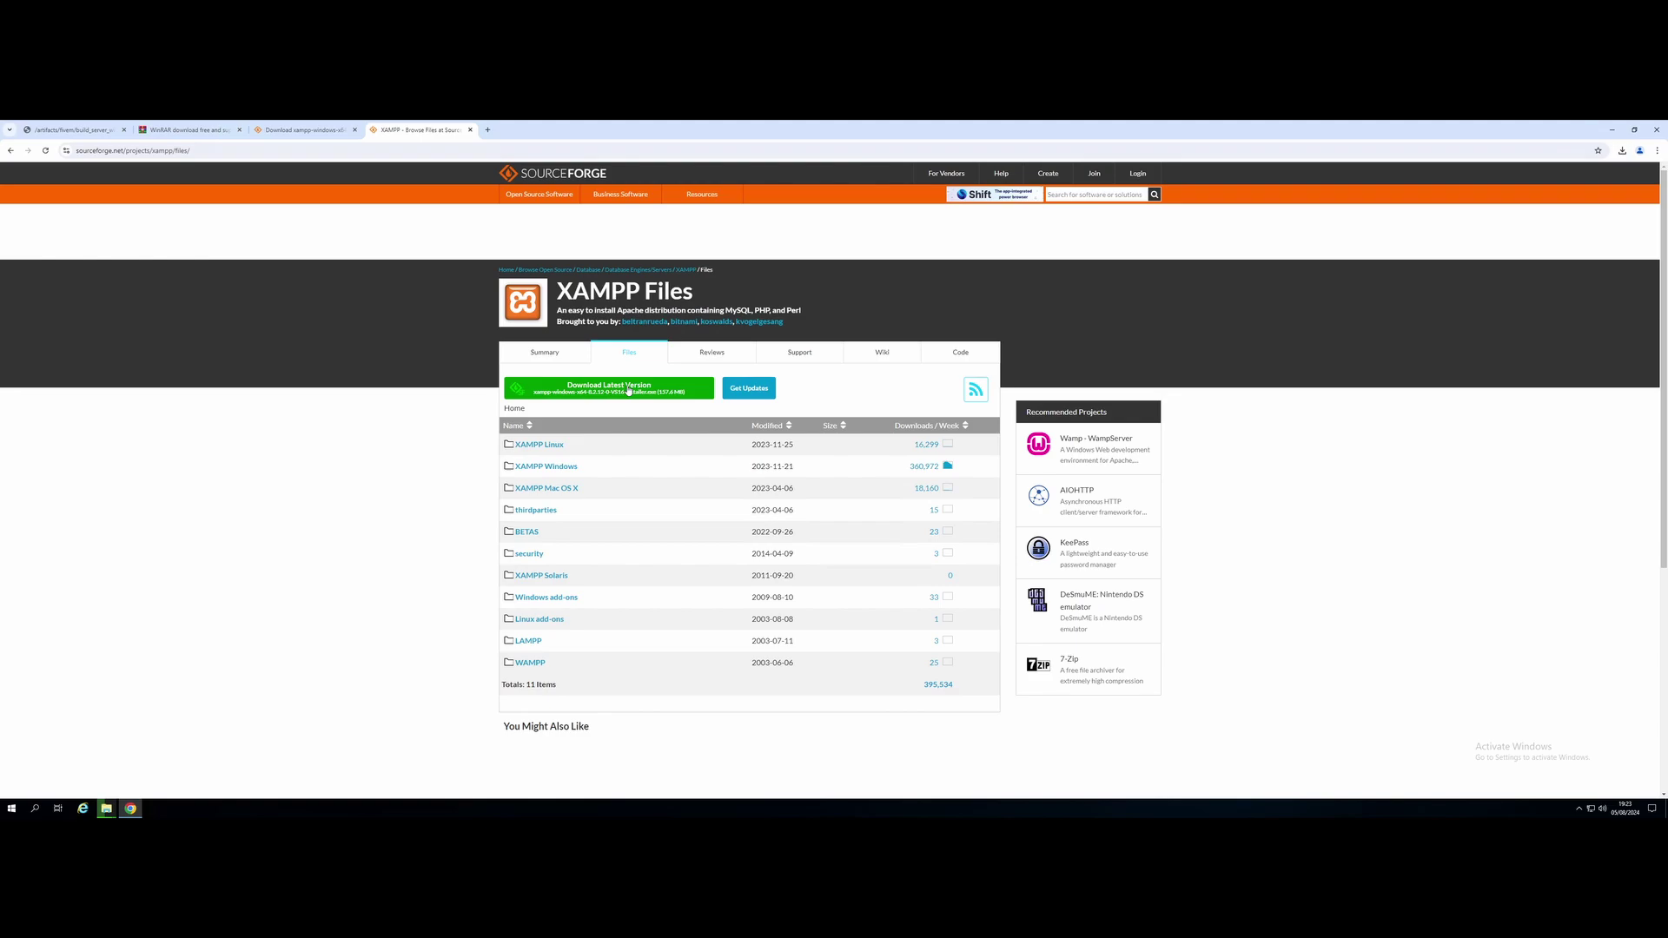
click(629, 391)
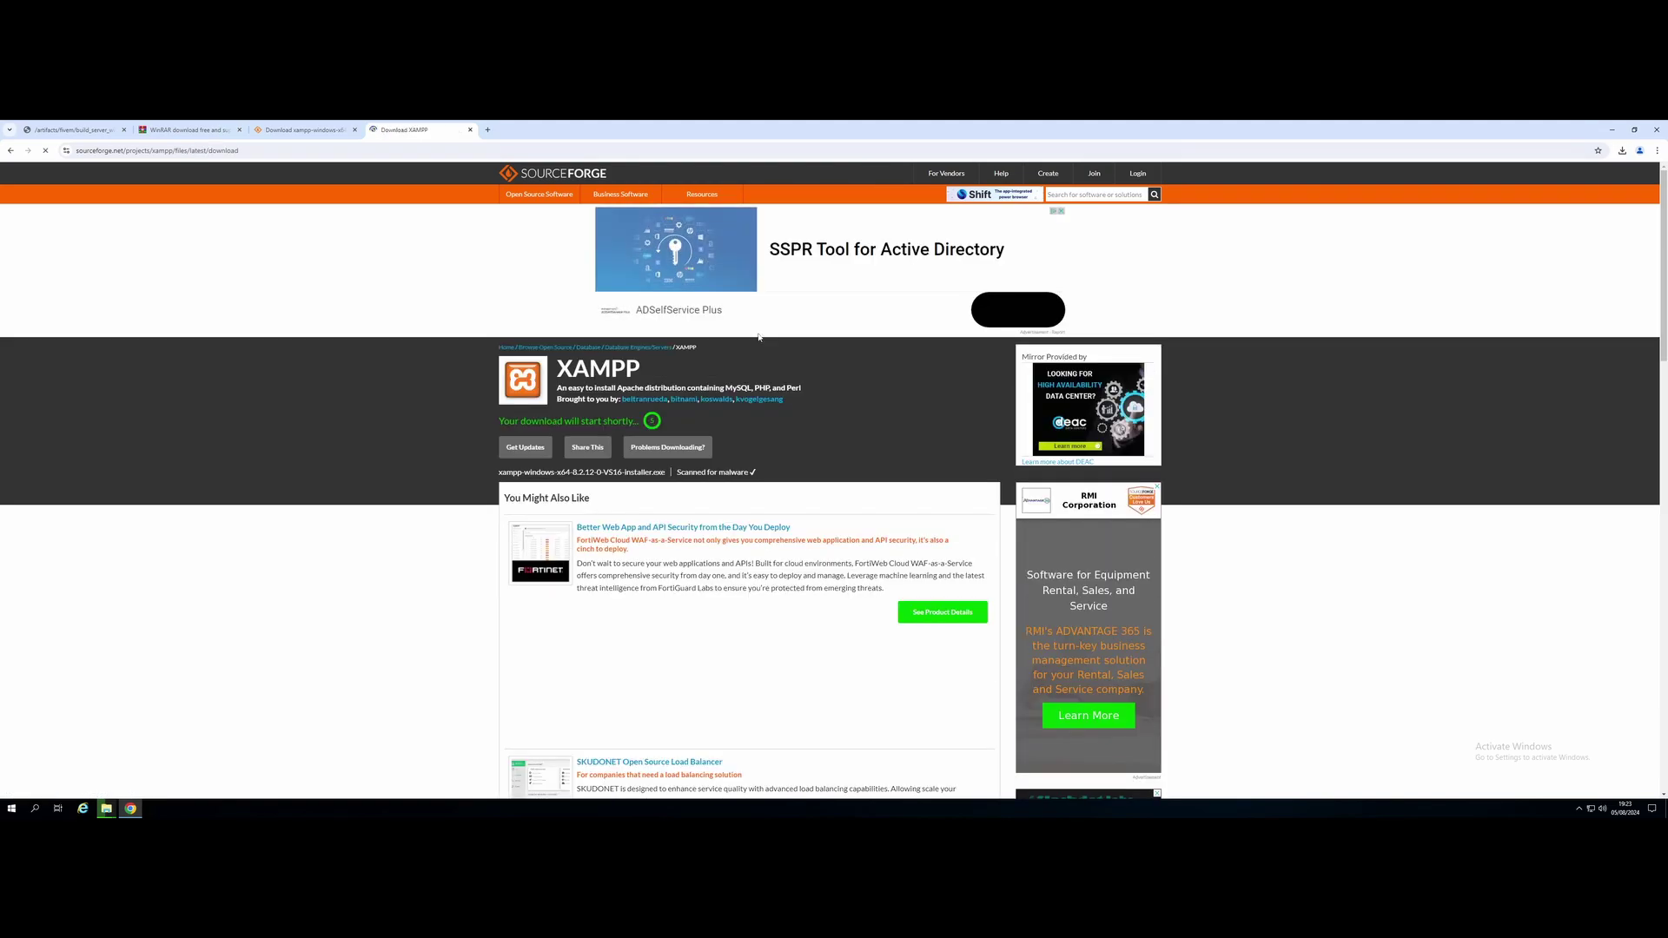
click(1622, 152)
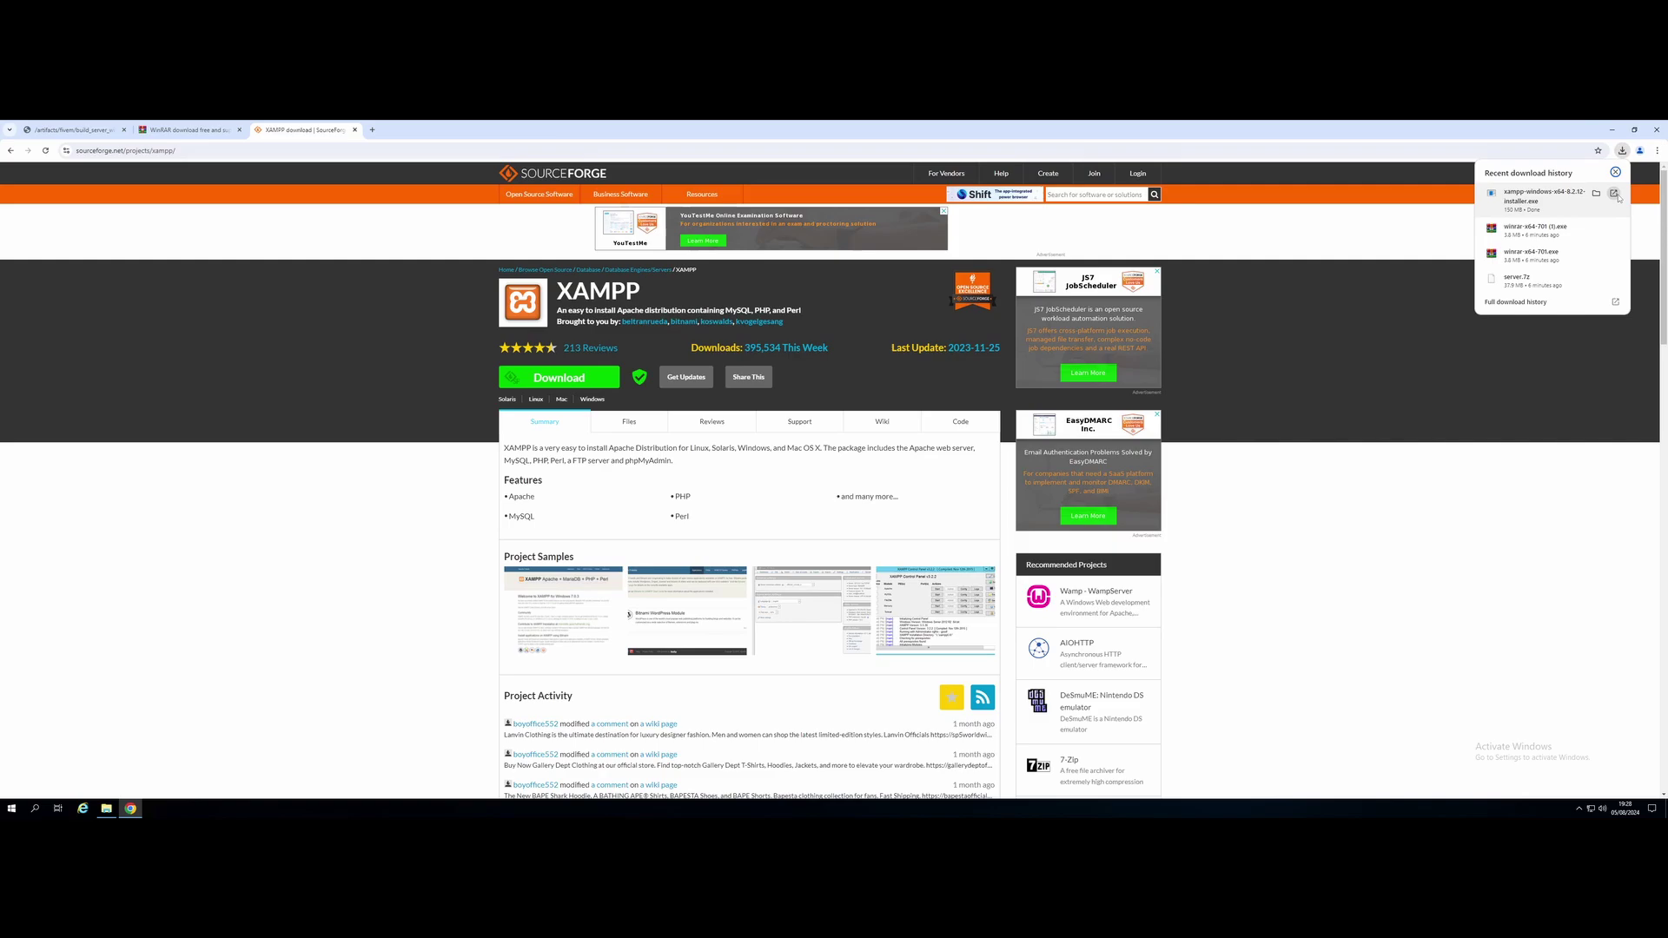
click(1619, 194)
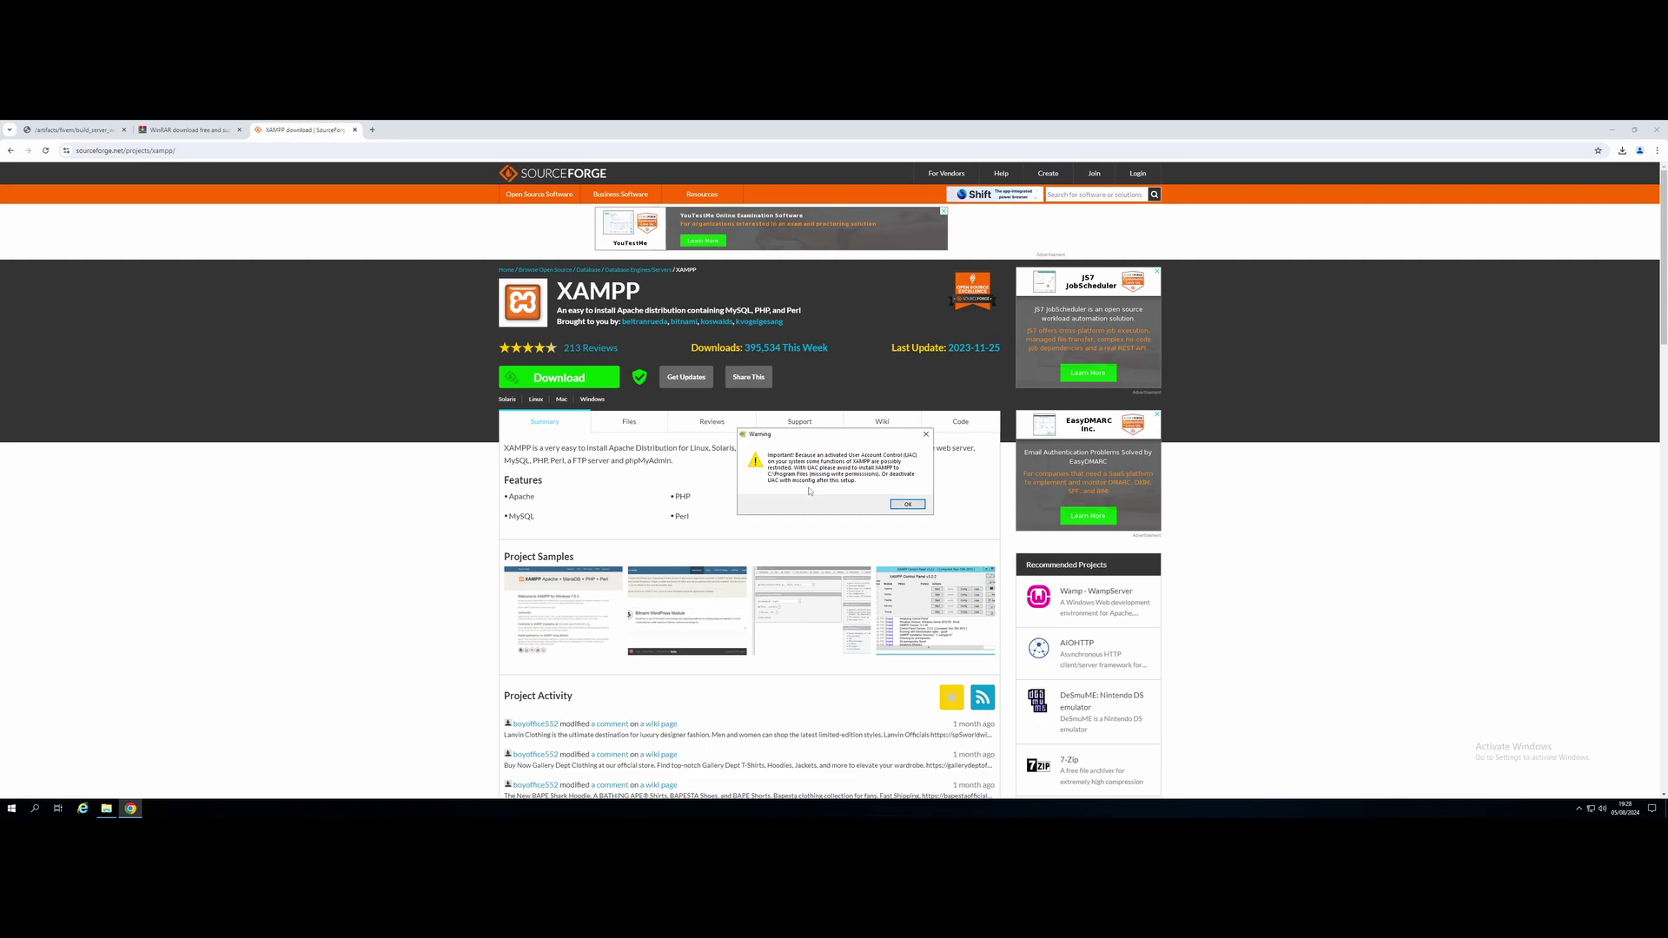
- Dismiss the UAC warning and install XAMPP to C:\xampp with default components and English
click(908, 505)
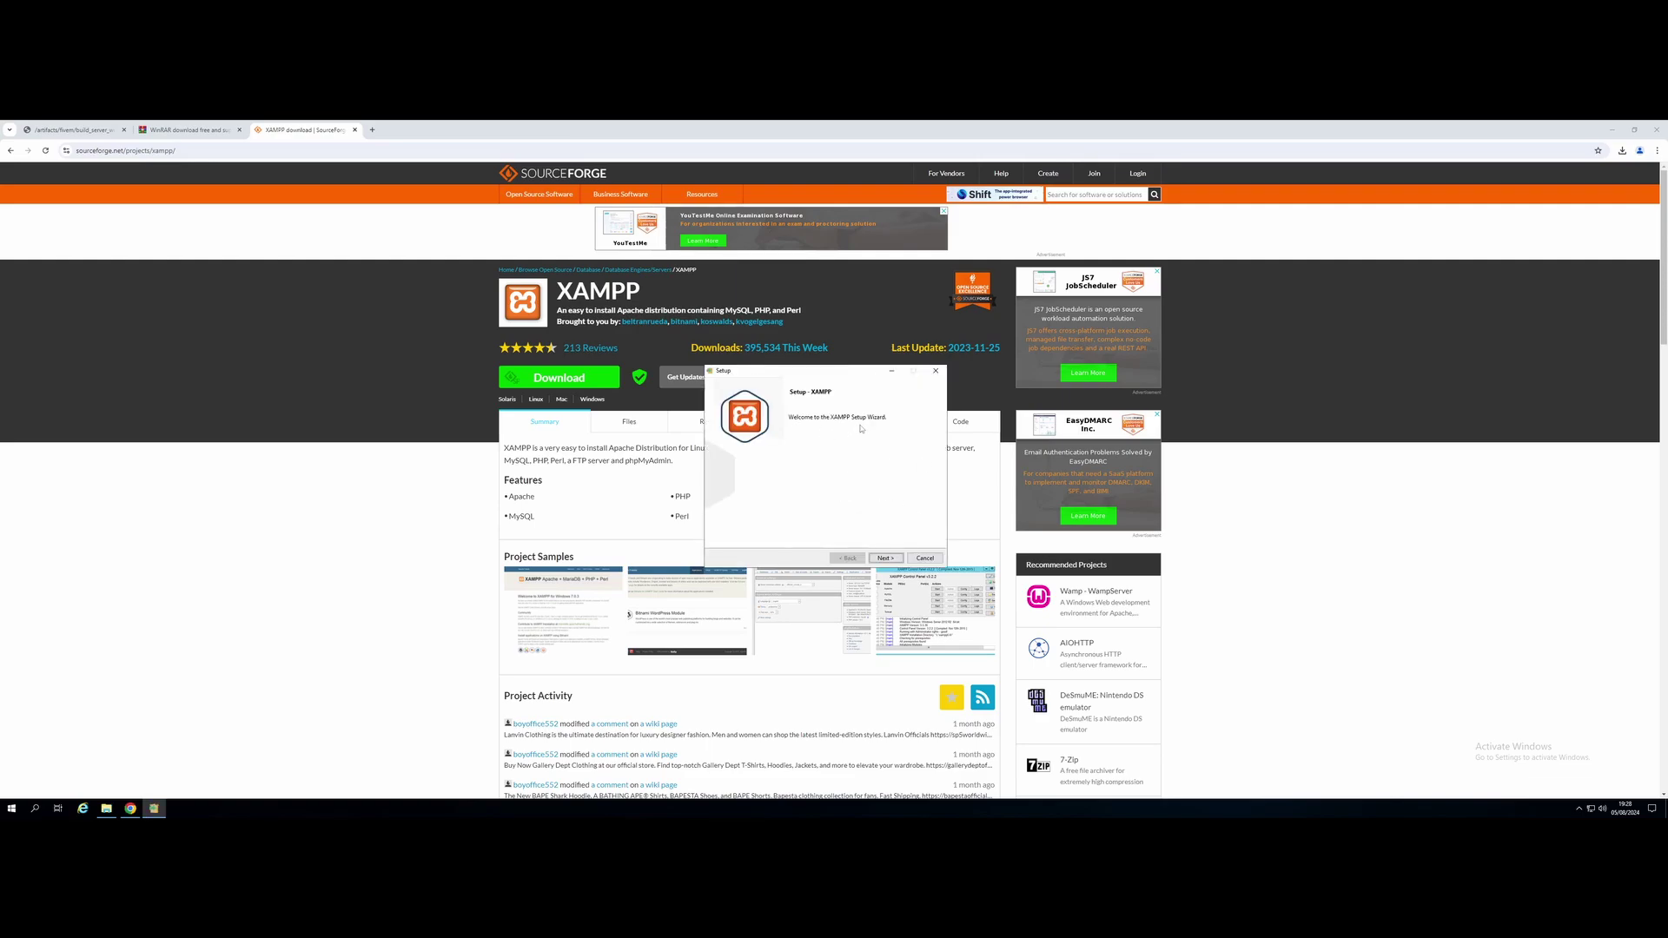
click(884, 558)
click(884, 558)
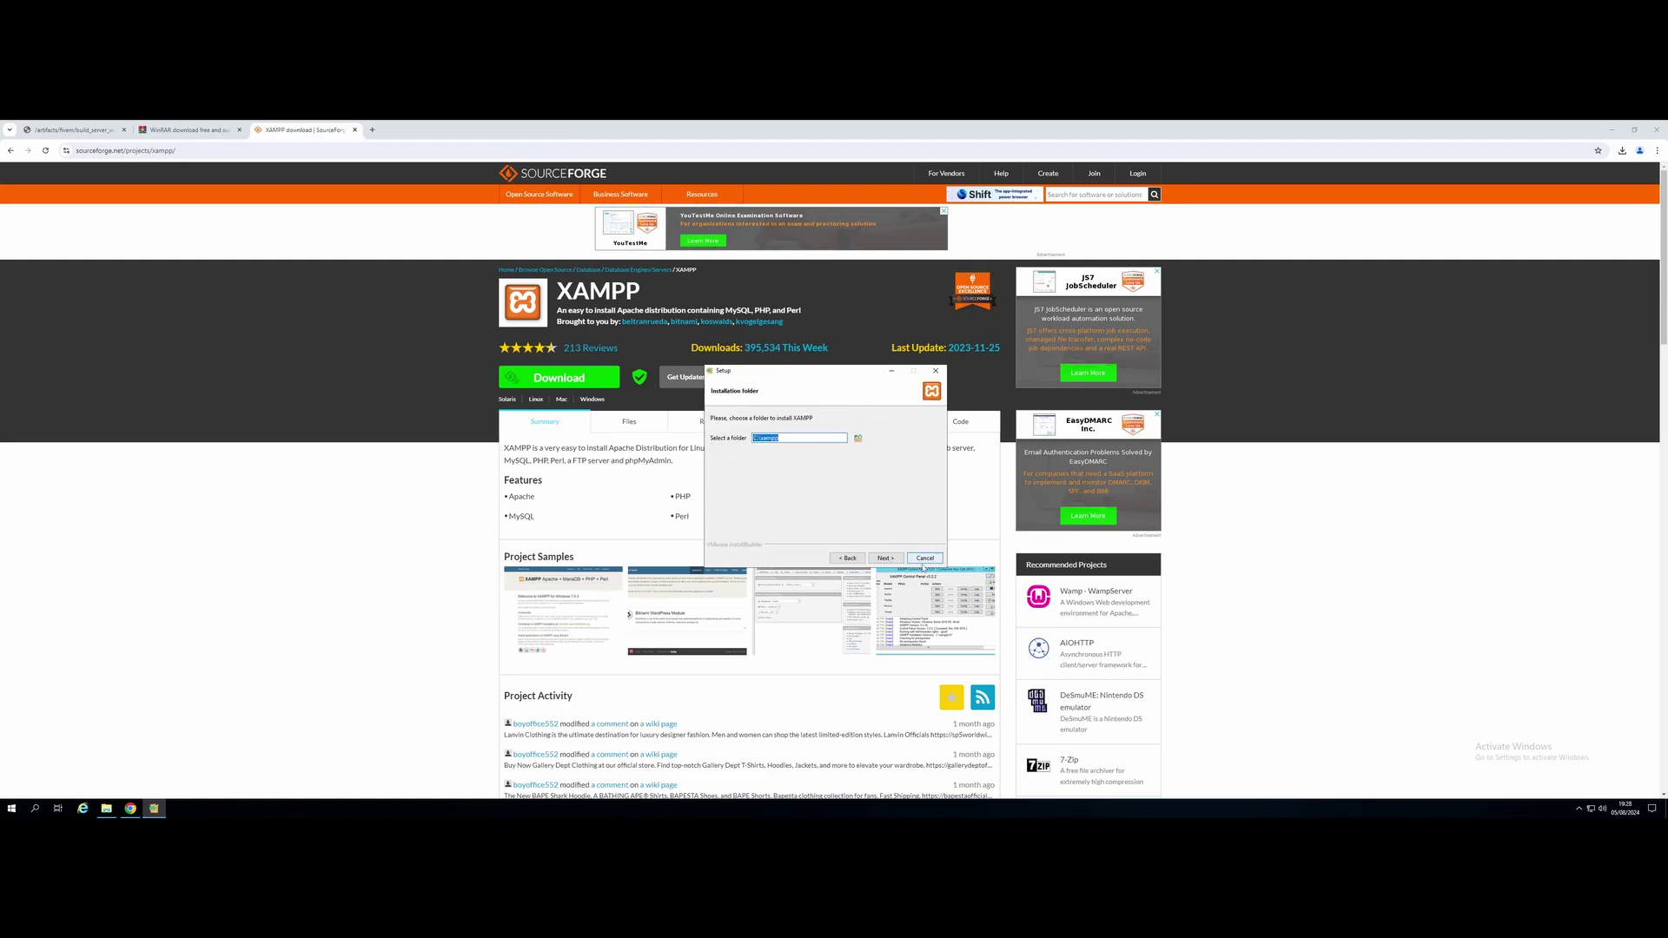
click(896, 560)
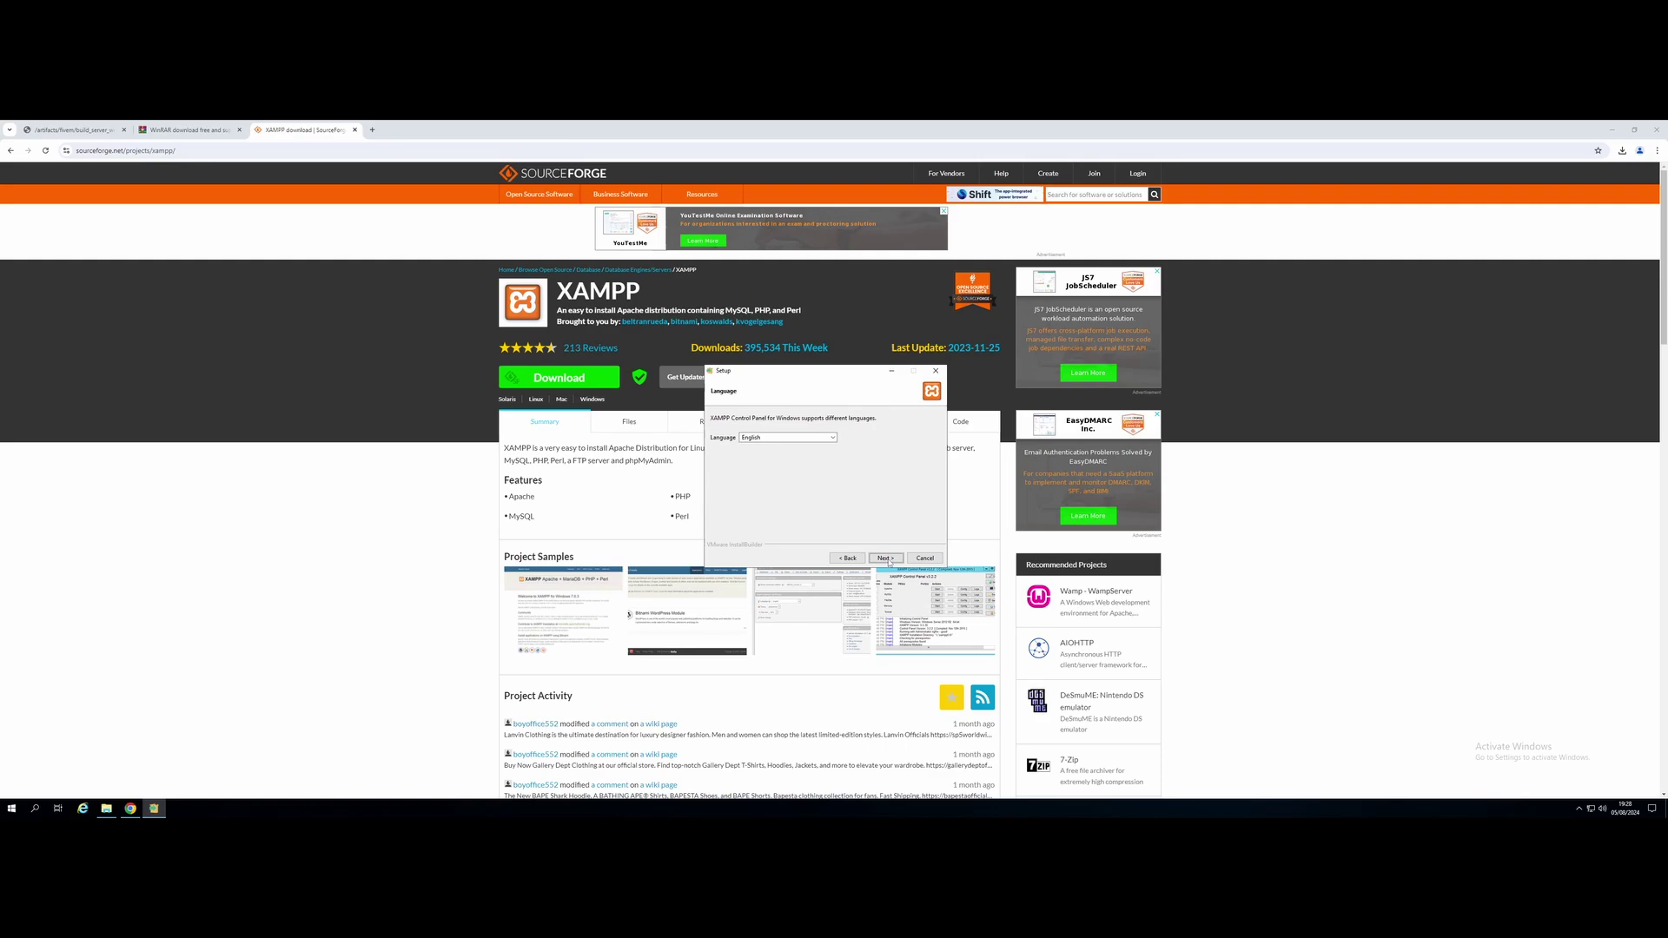
click(889, 560)
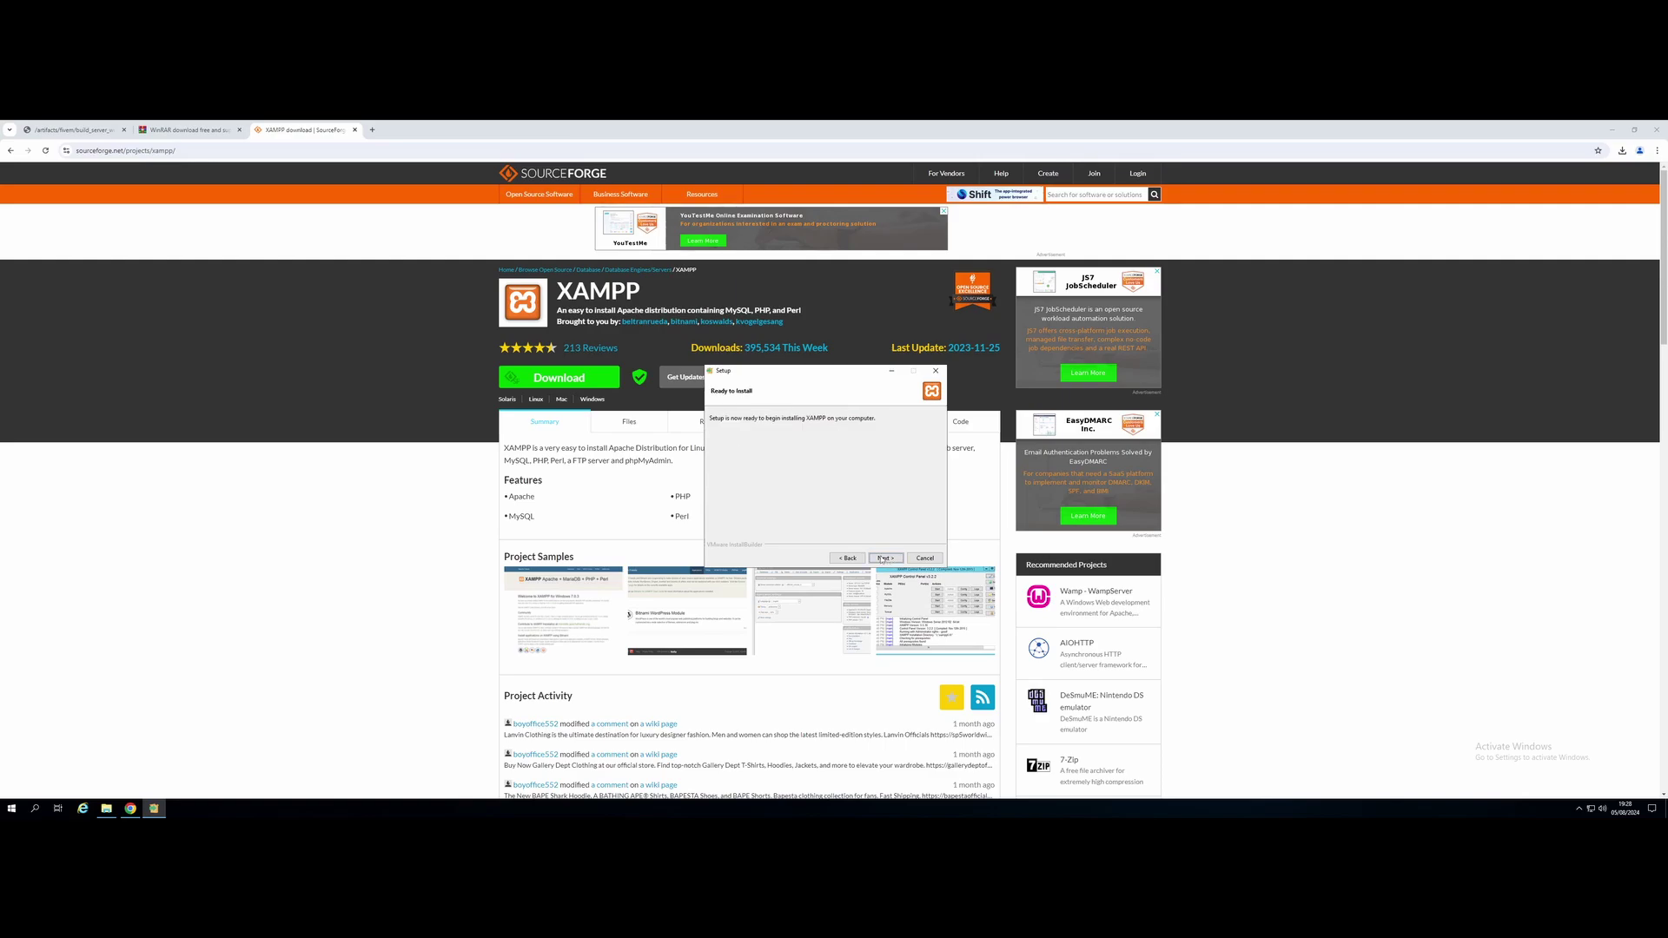
click(886, 559)
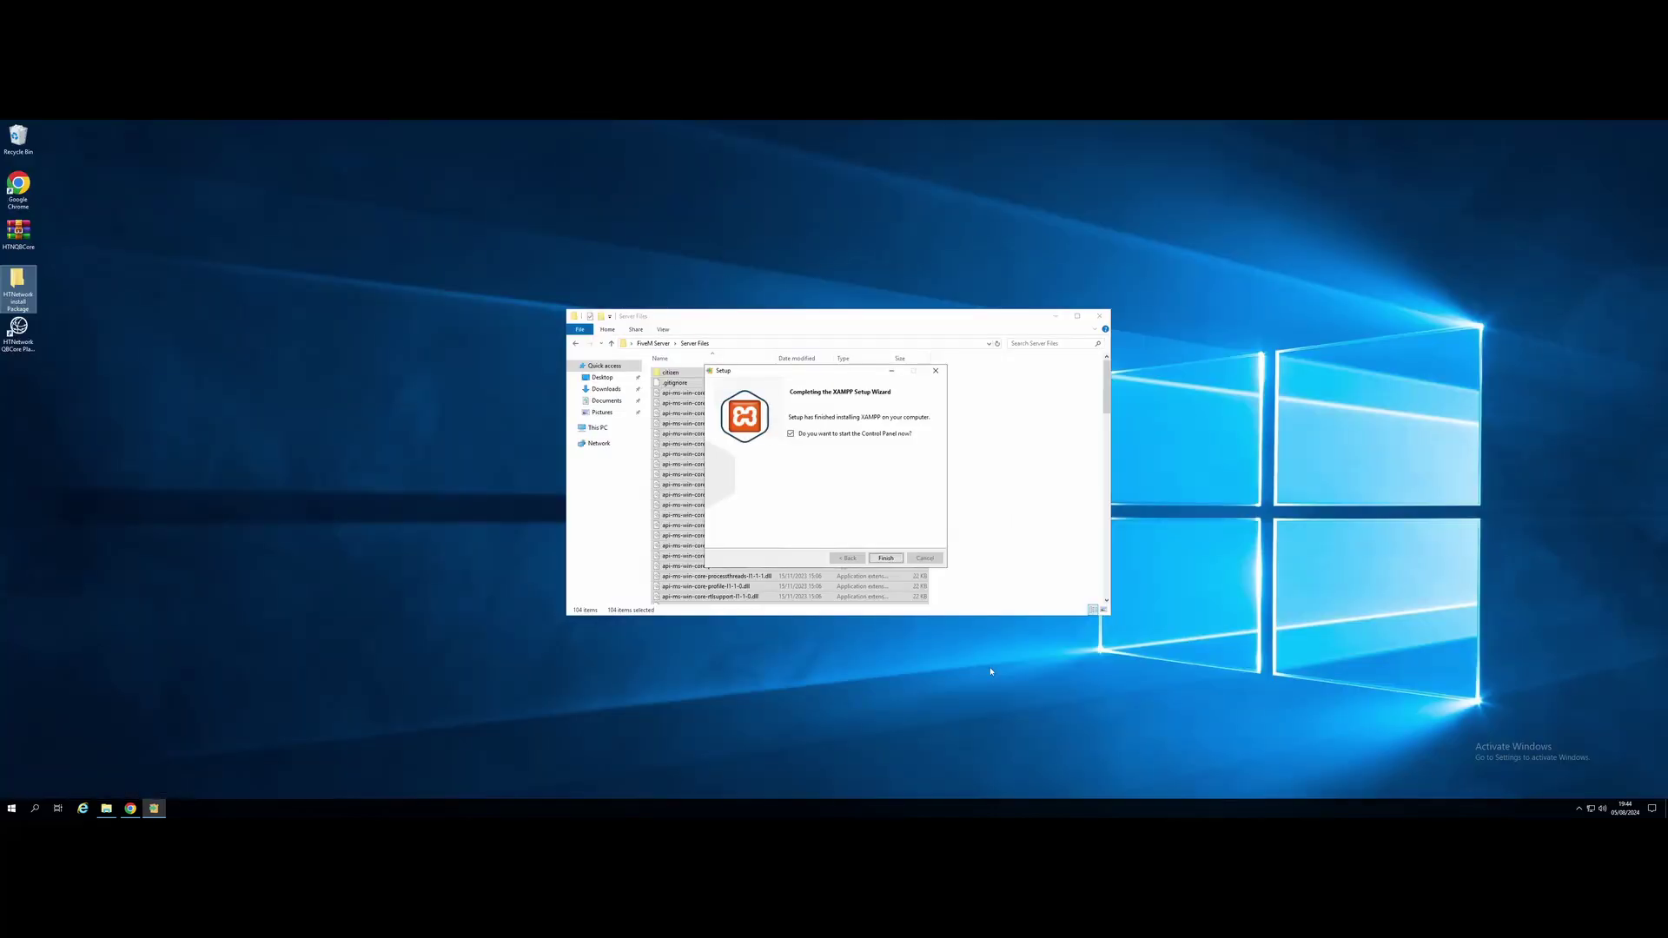
- Finish setup, start Apache and MySQL in the XAMPP Control Panel, and minimise it
click(888, 559)
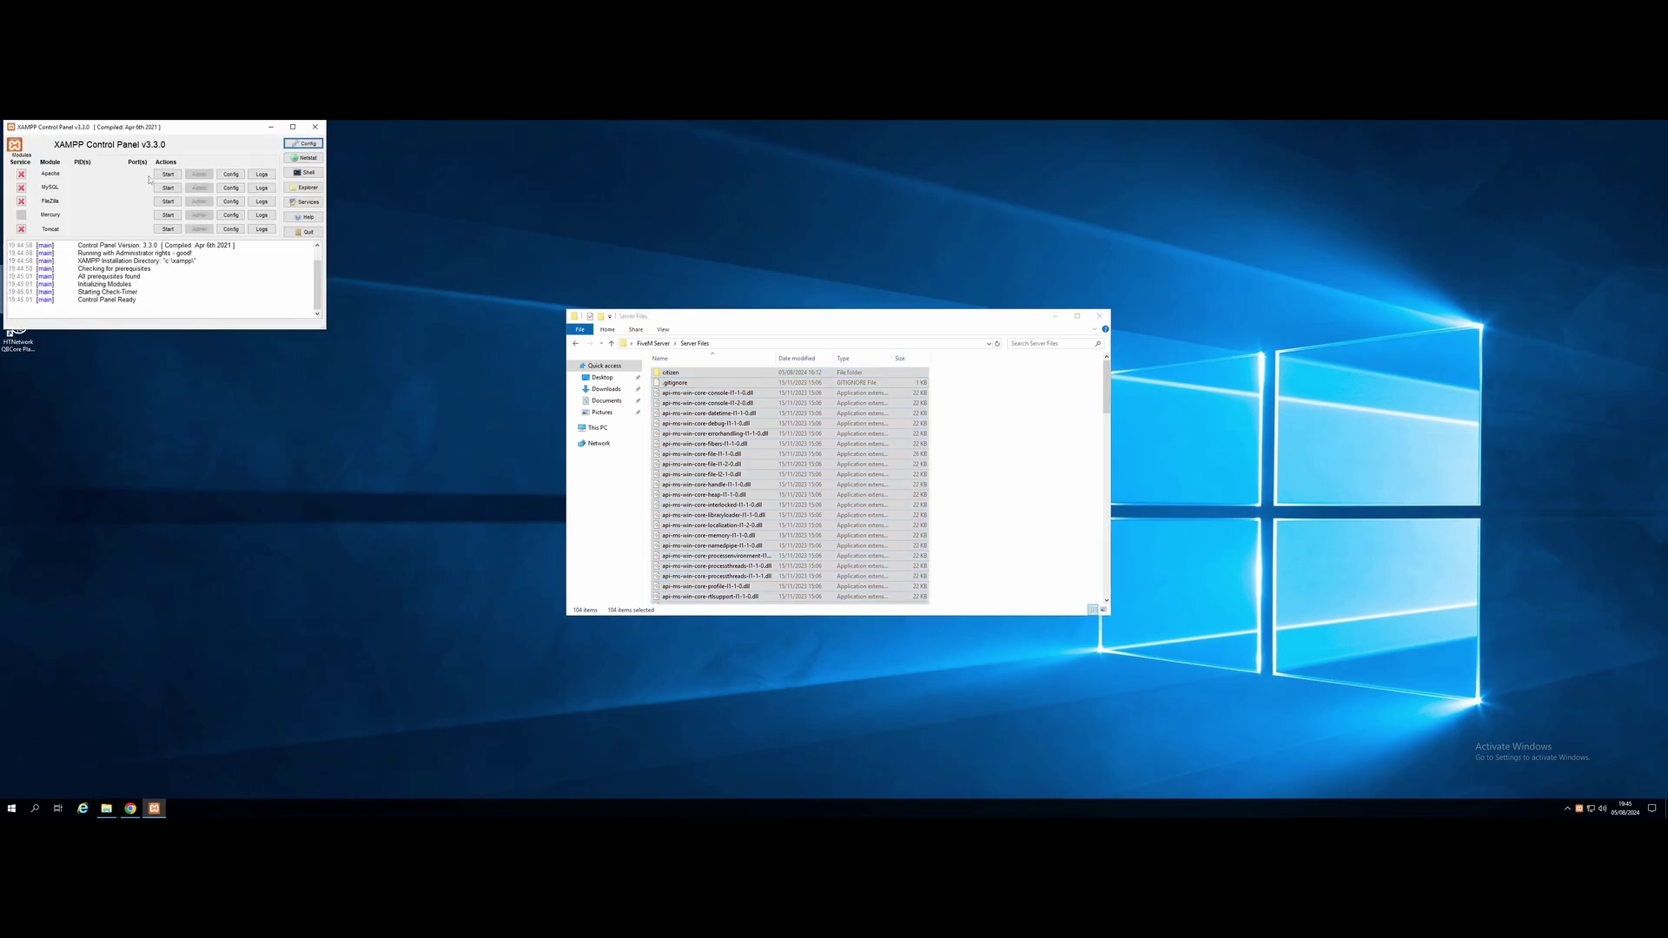
click(168, 174)
click(168, 188)
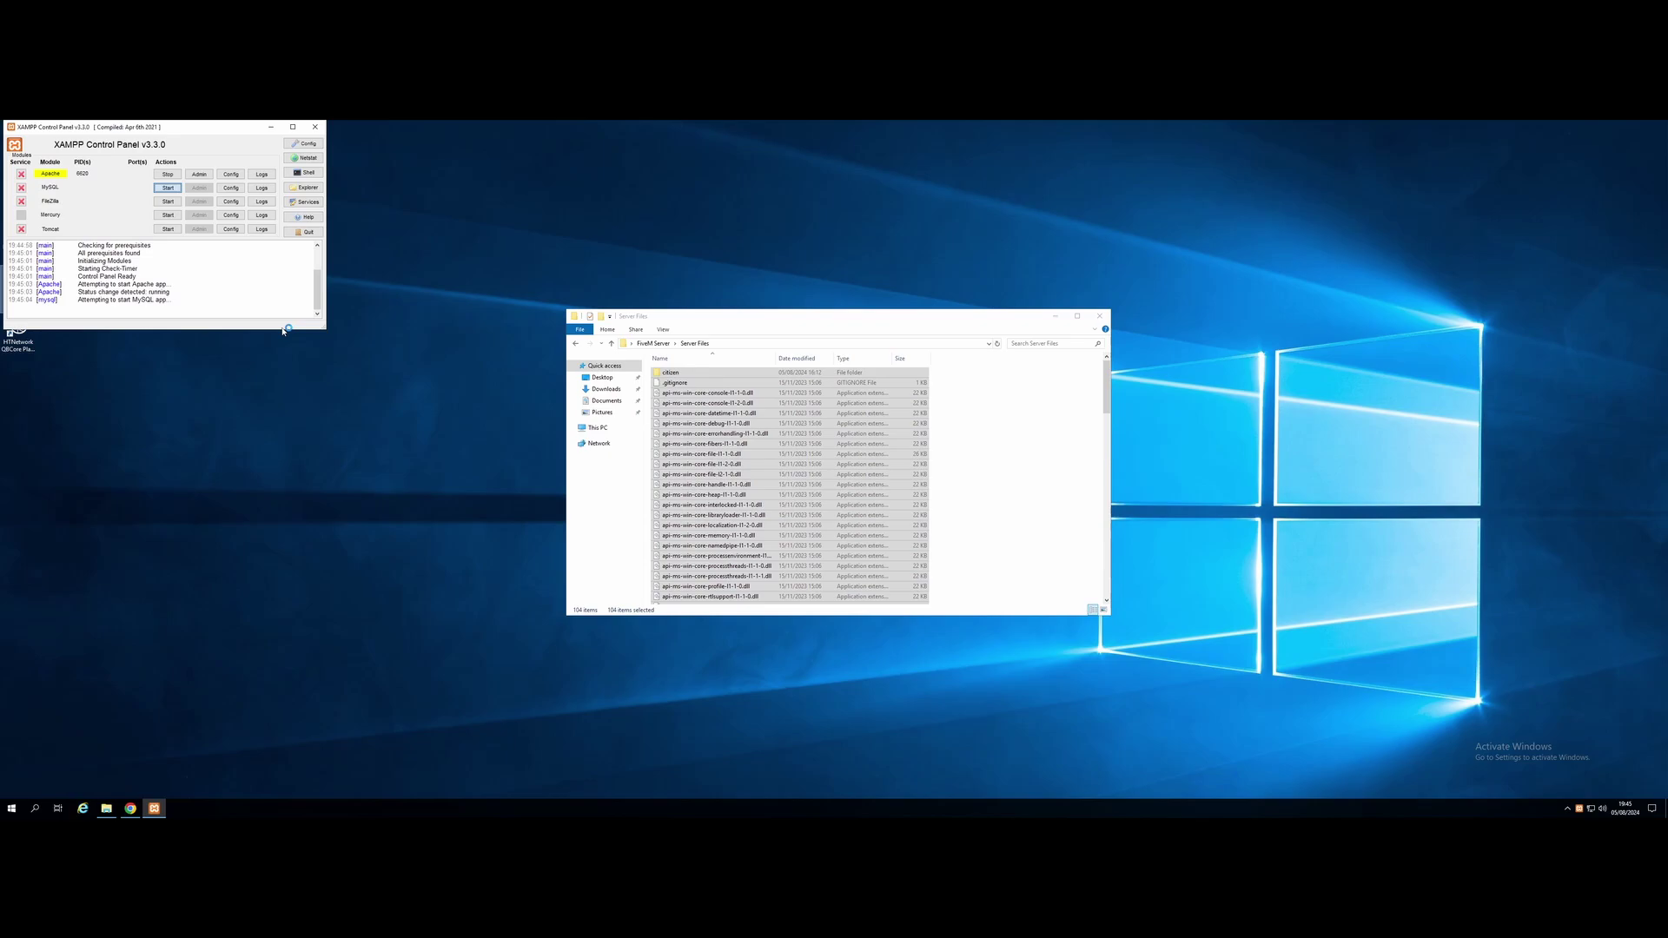
click(272, 127)
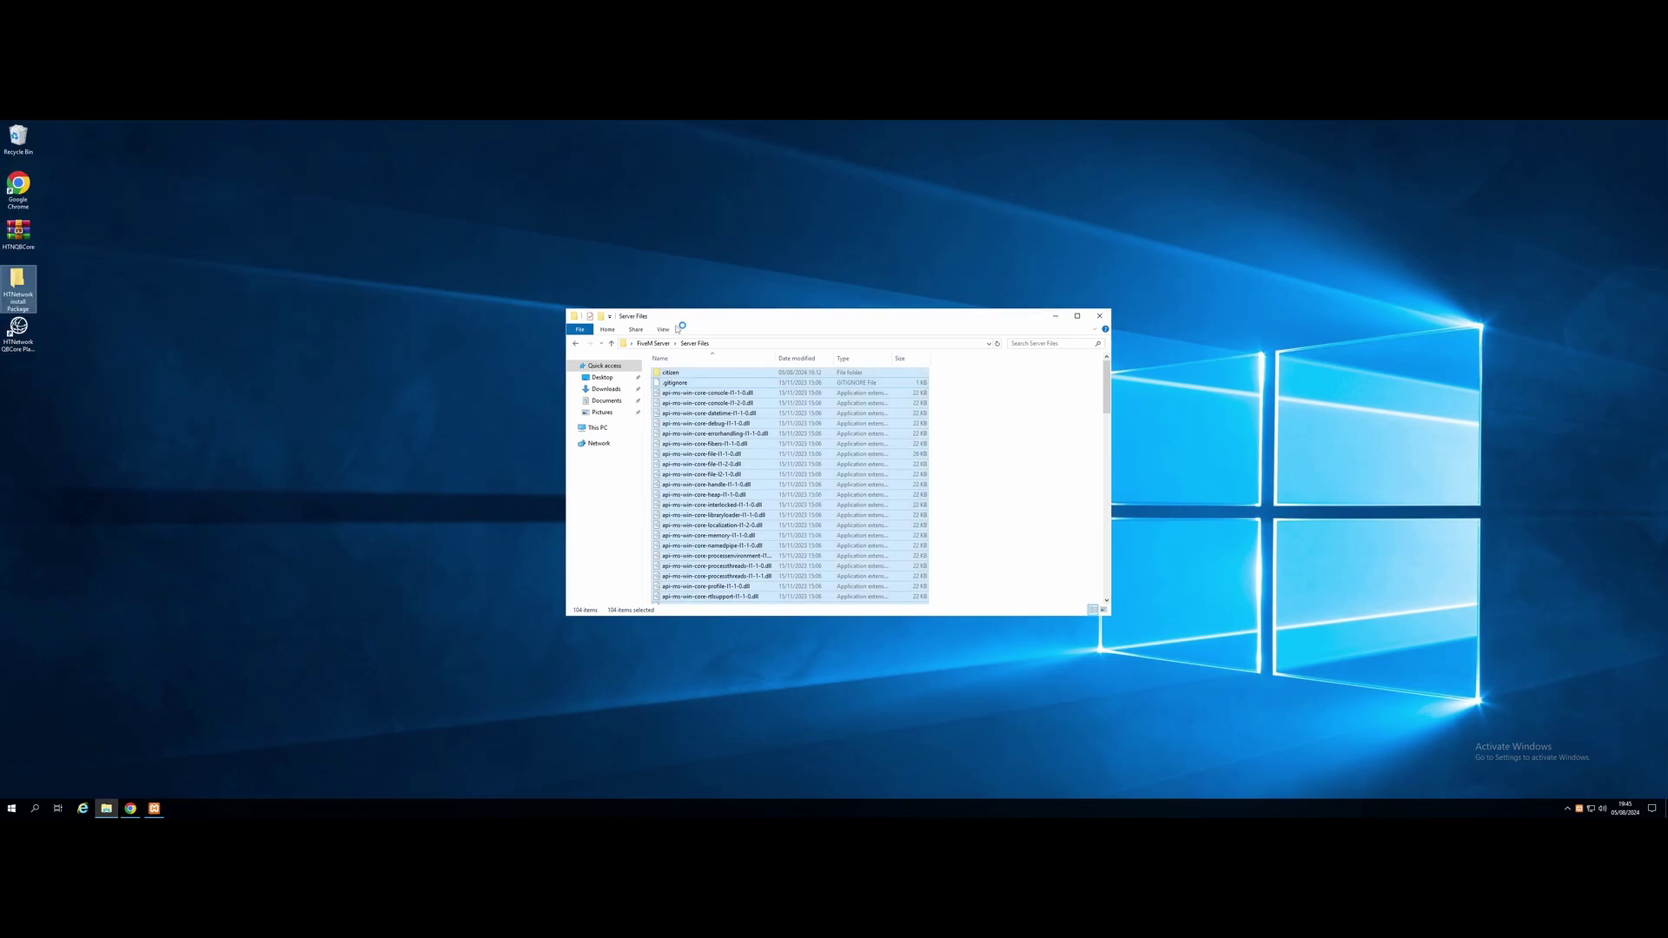
- Launch FXServer from Server Files and allow it via SmartScreen's More info > Run anyway
click(1004, 439)
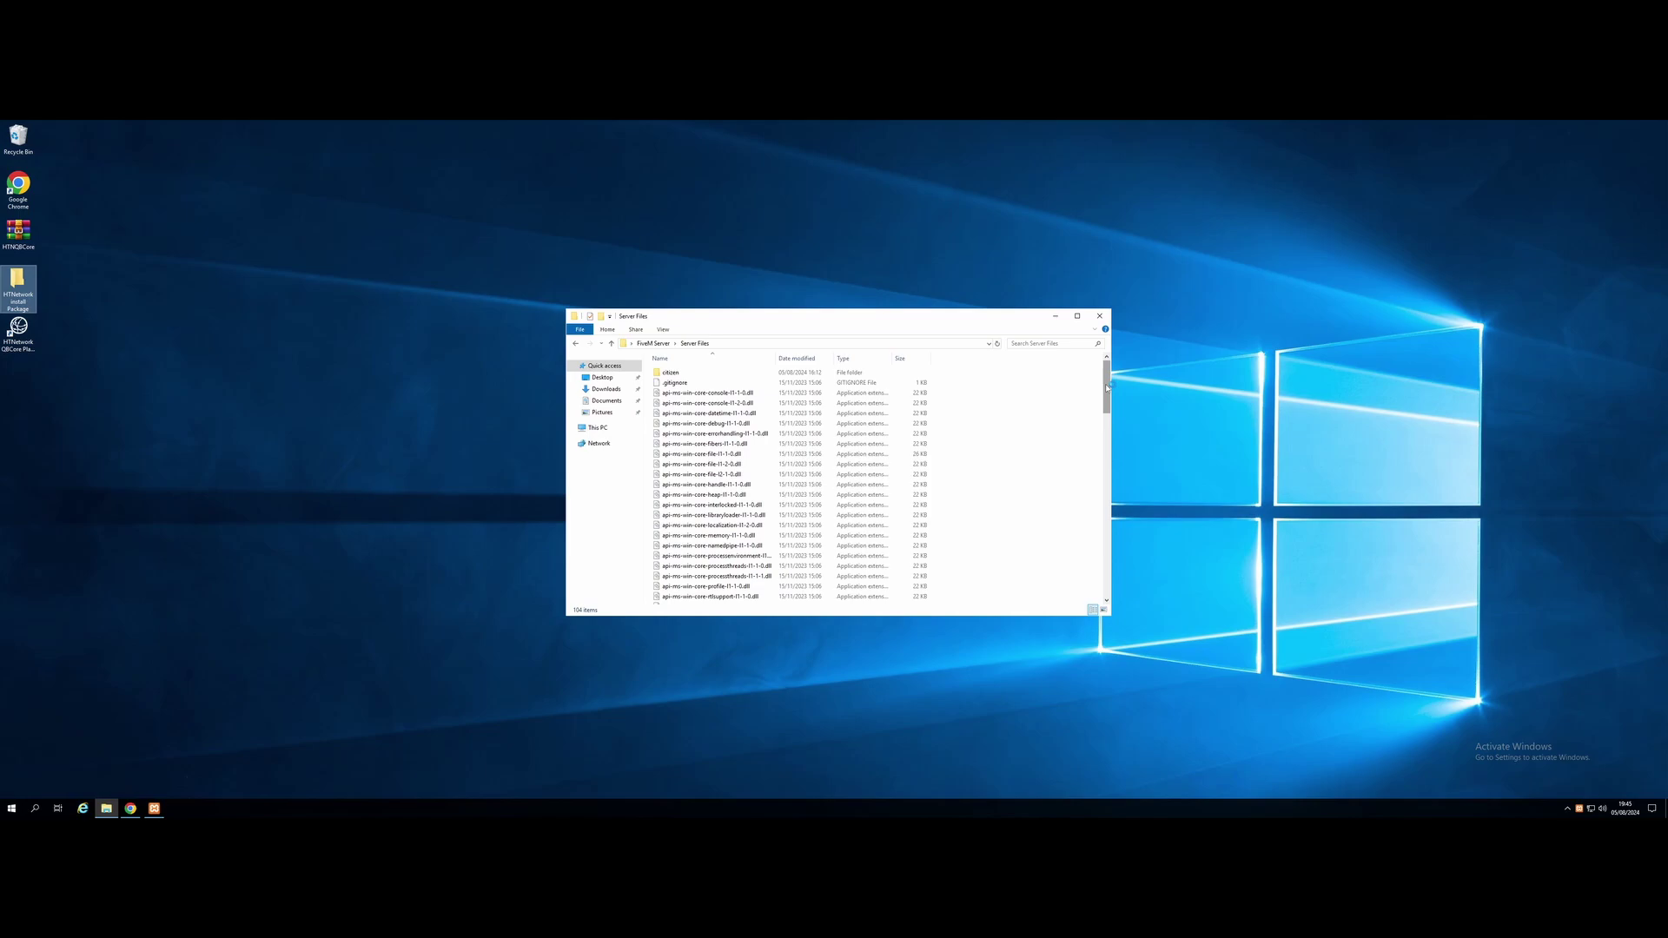
drag(1108, 389, 1122, 519)
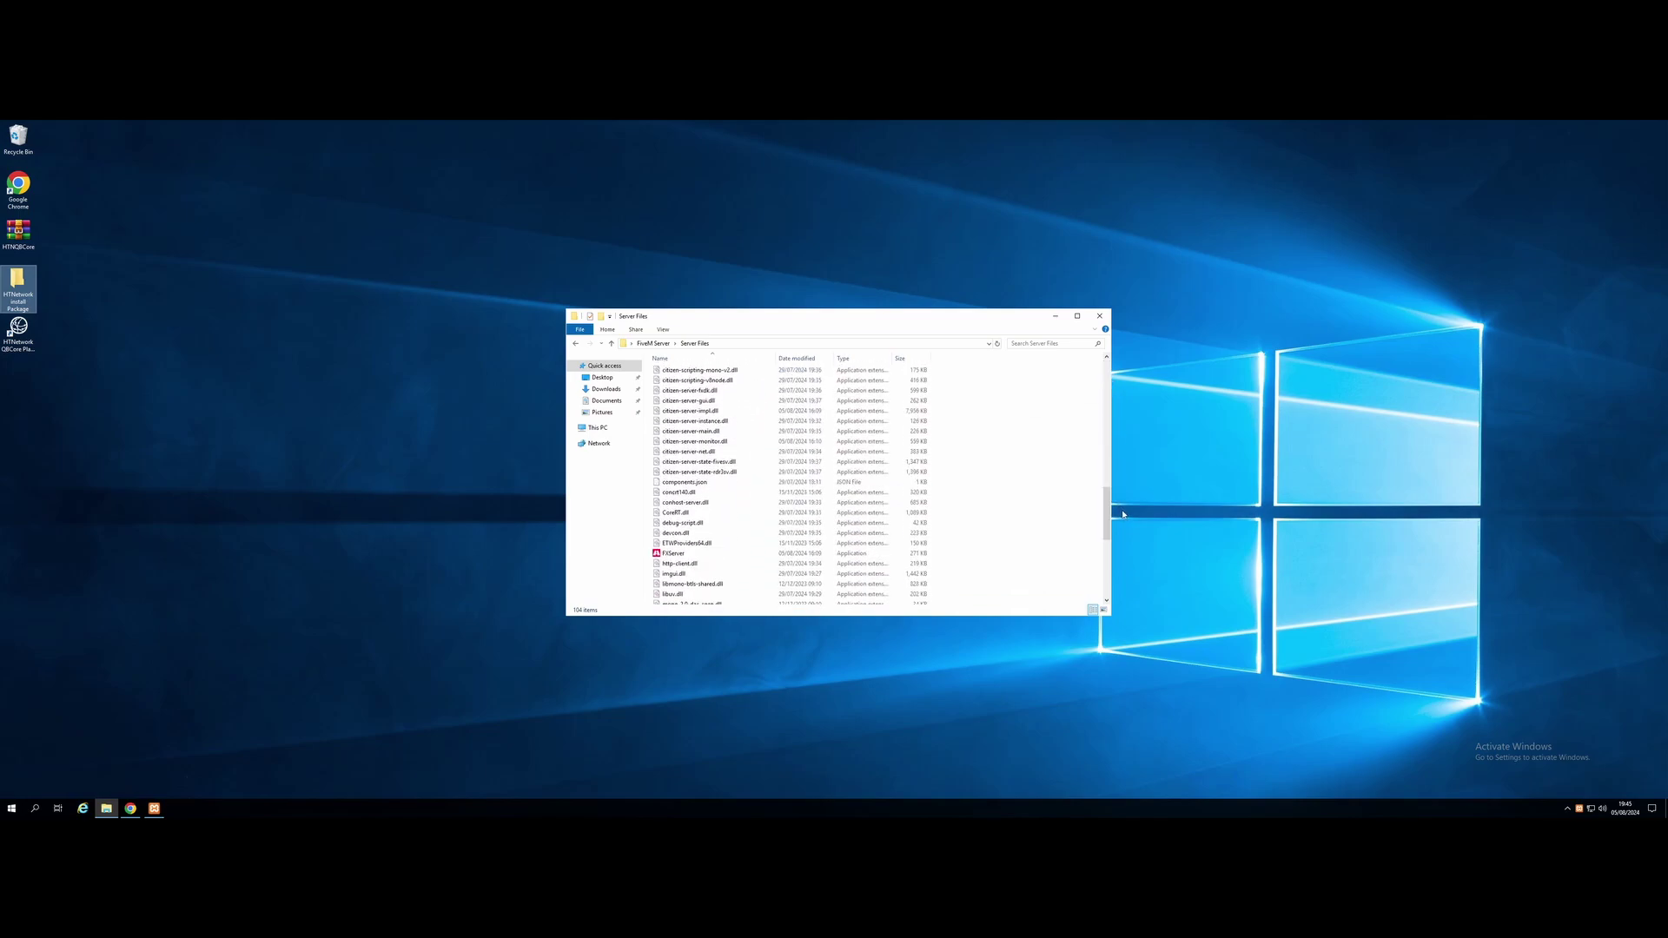
double_click(691, 554)
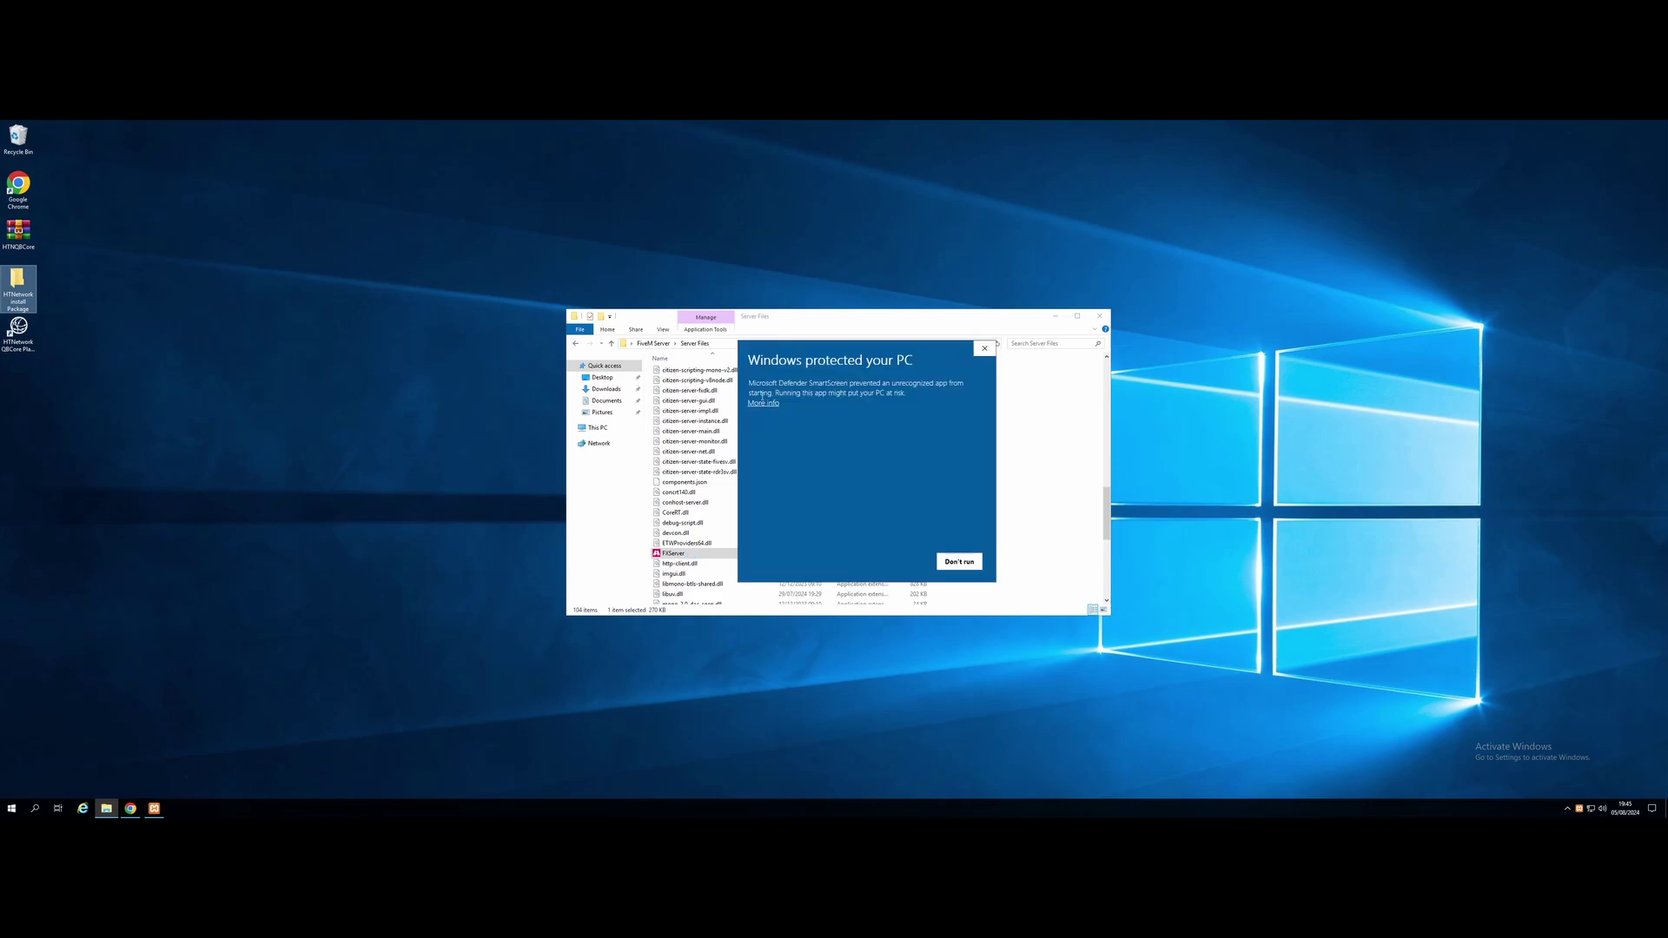
click(765, 404)
click(902, 563)
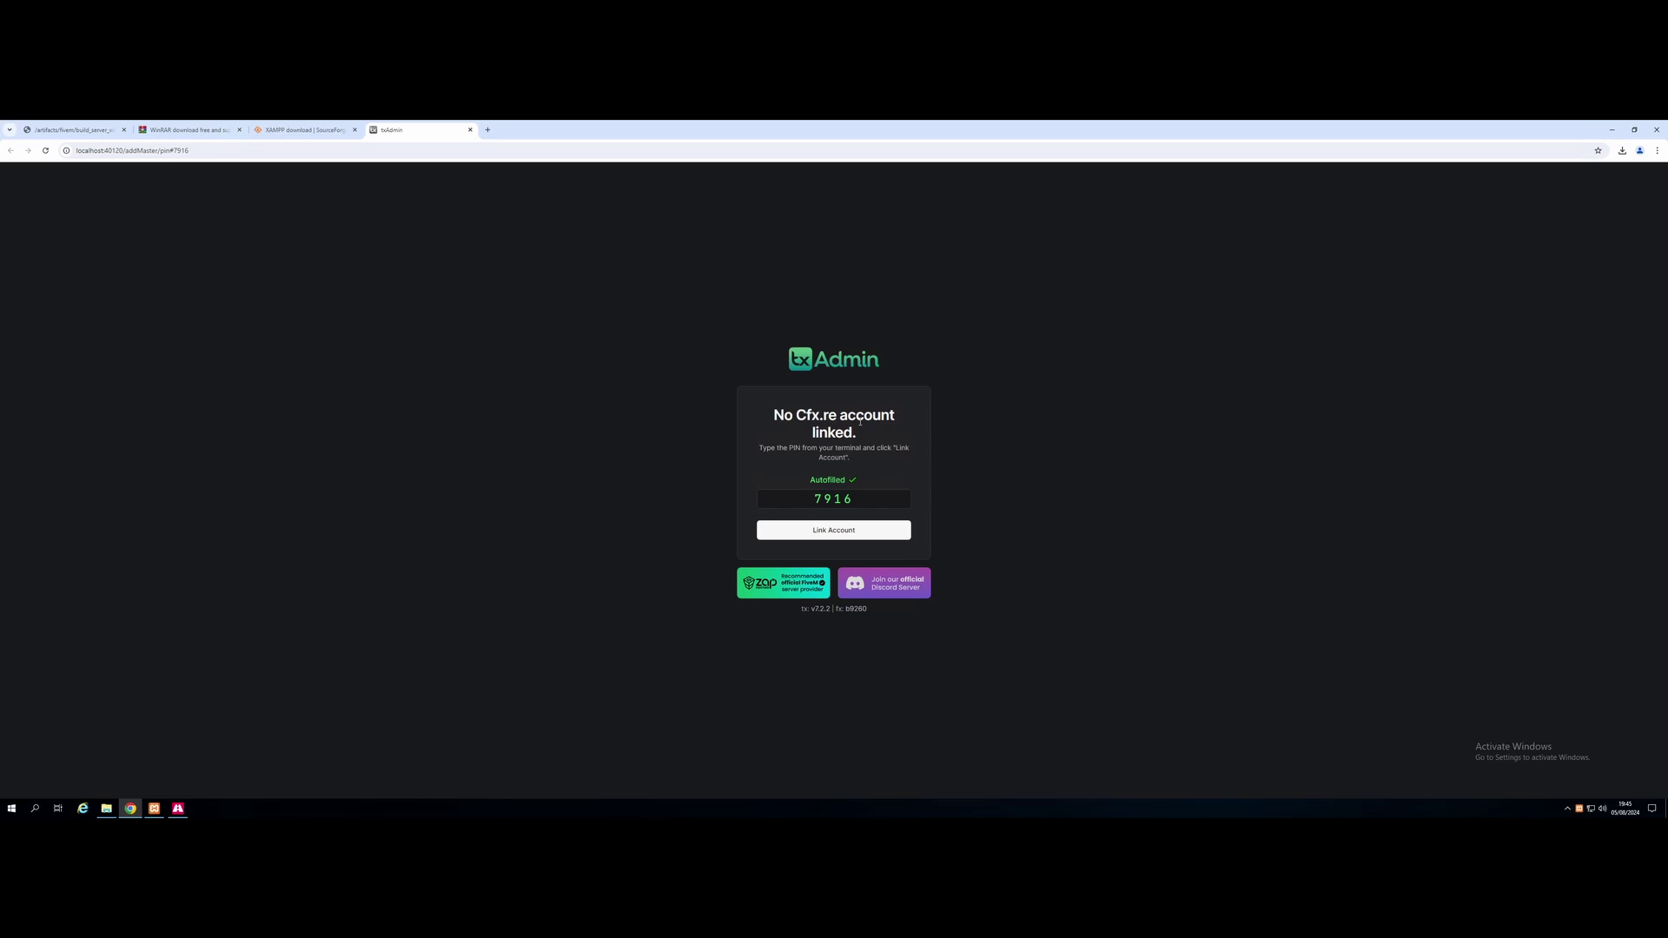
- Link the Cfx.re account with the autofilled PIN and authorize txAdmin on Cfx.re
click(850, 532)
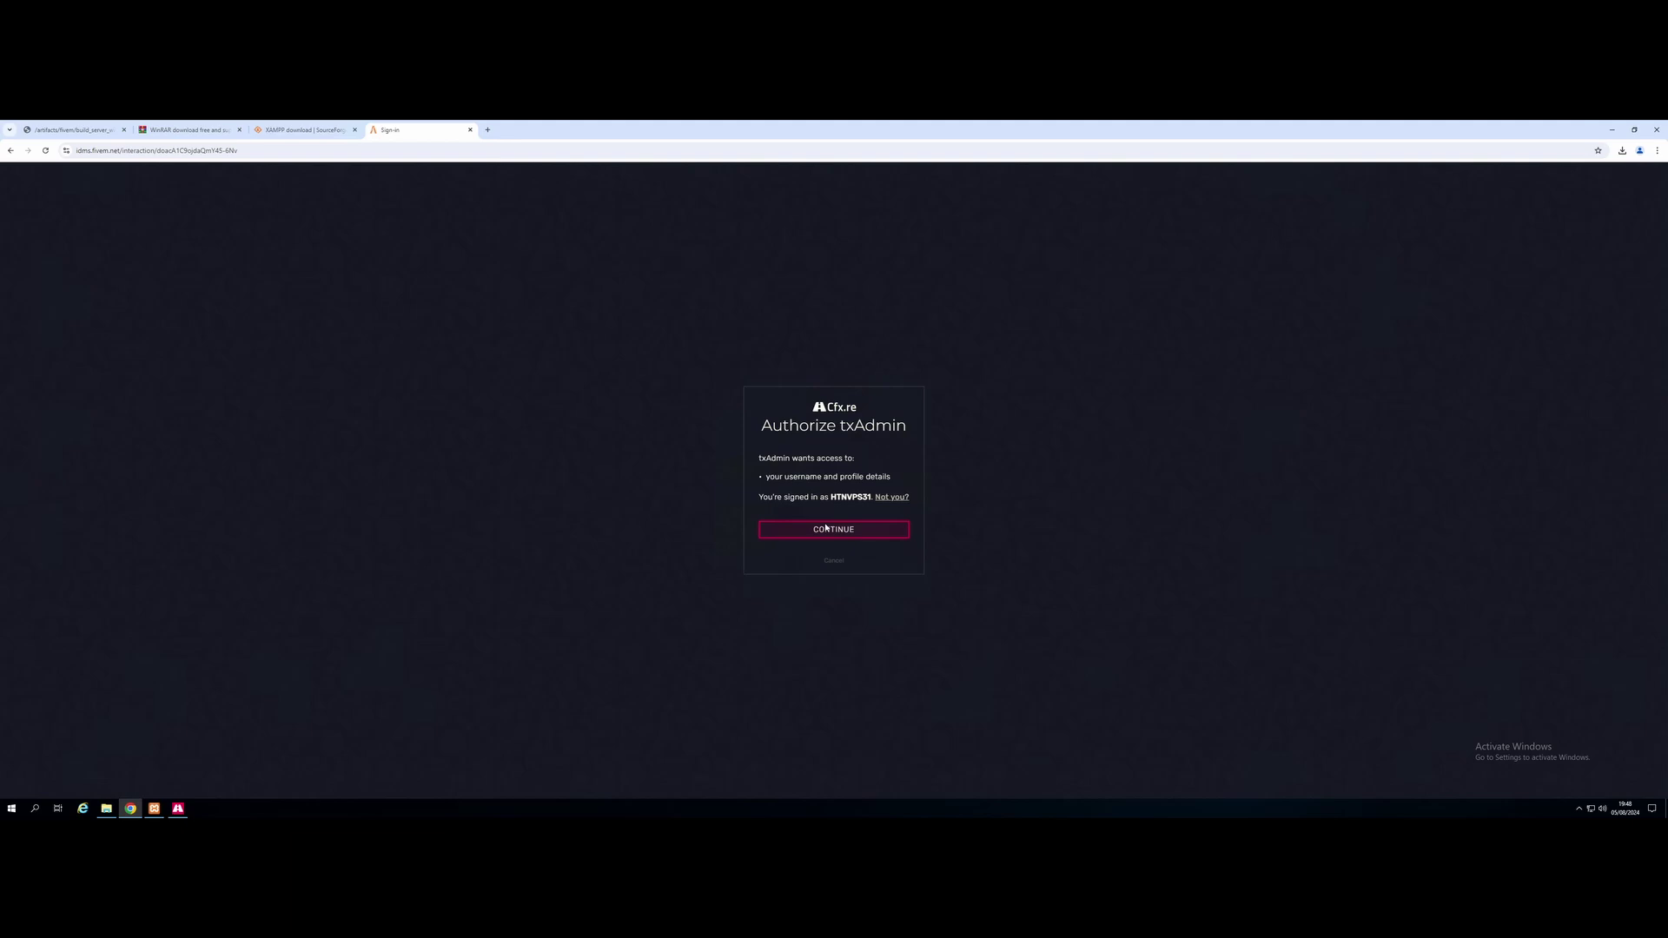
click(828, 531)
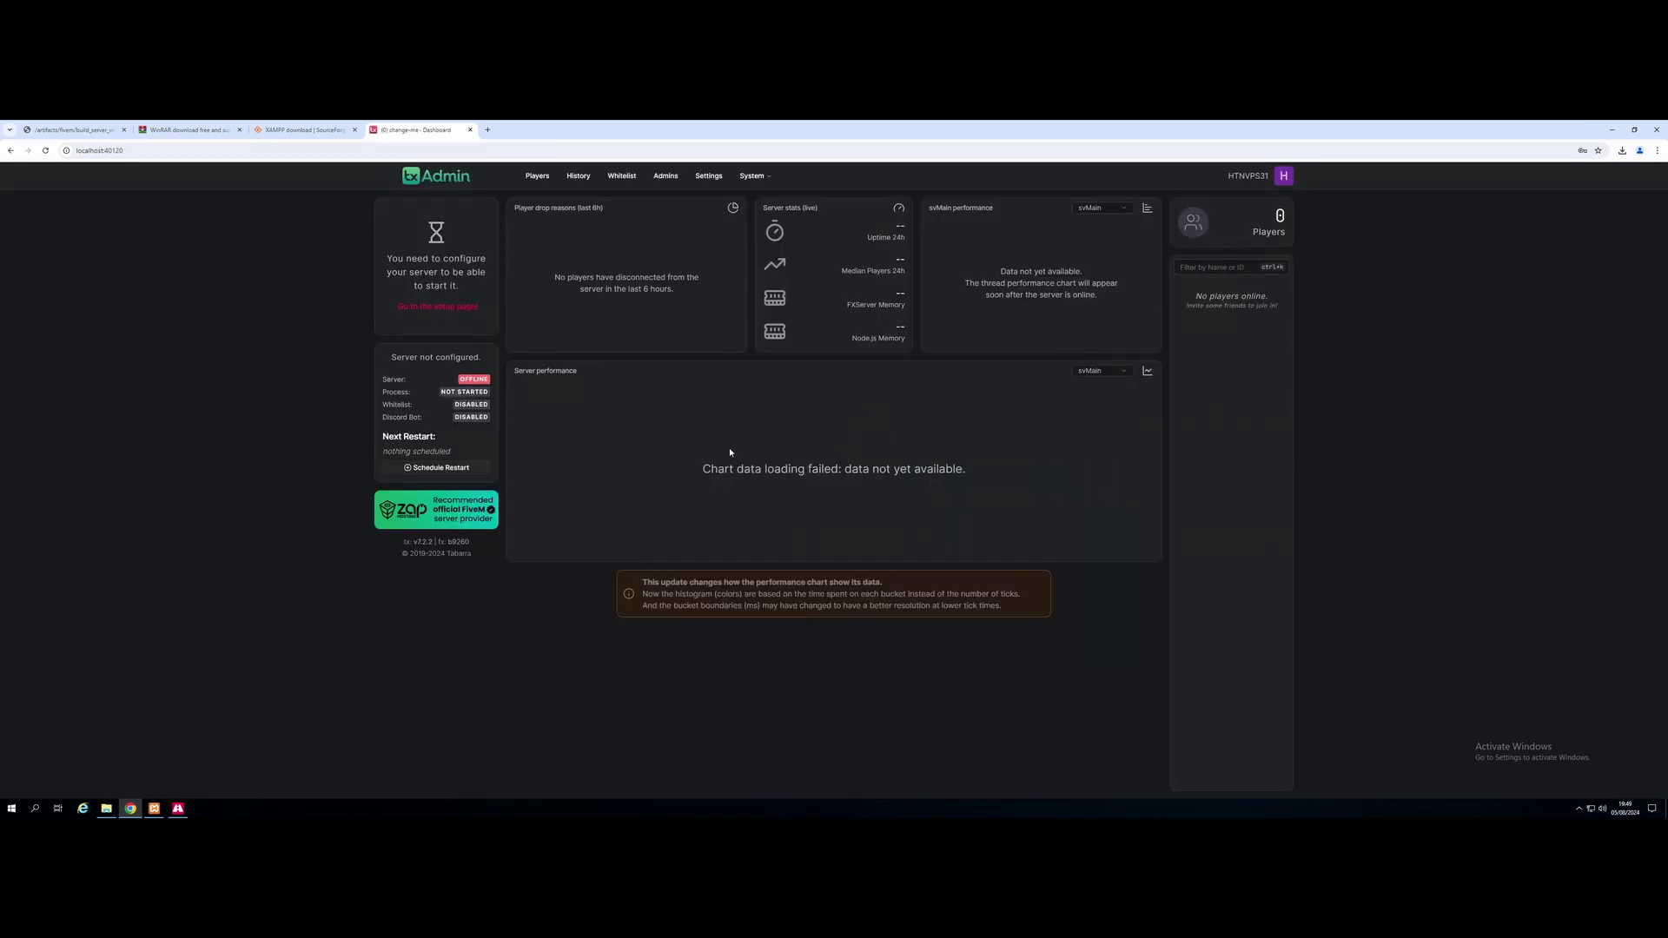
- Start the setup wizard and name the server 'htn qUickstart'
click(428, 308)
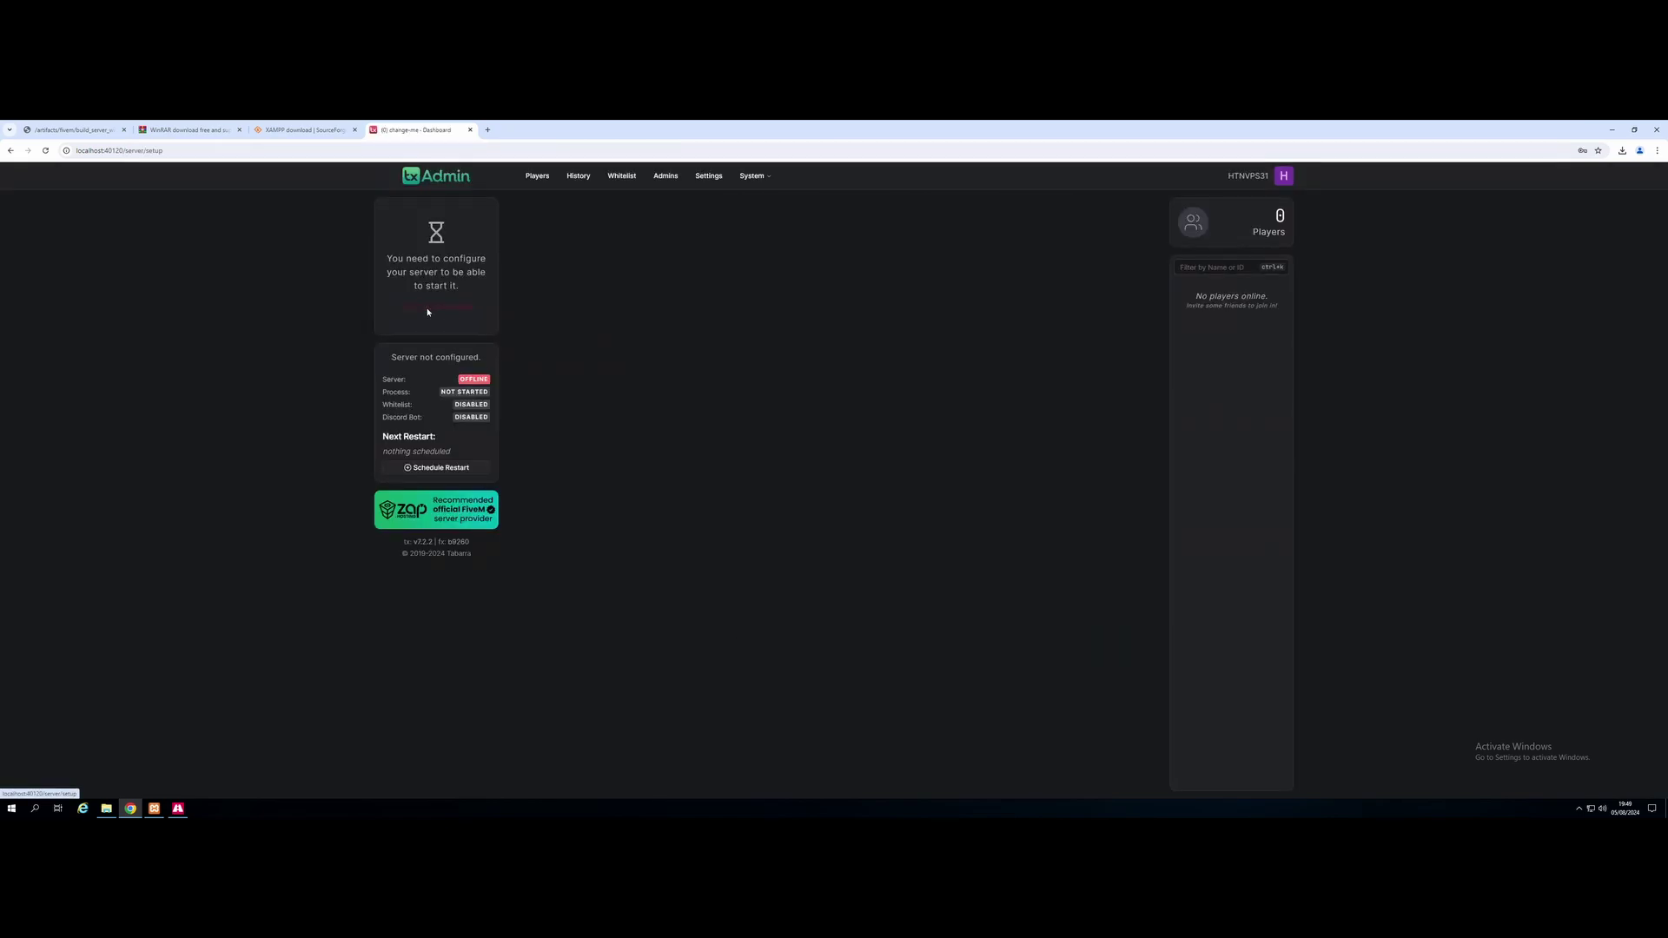
click(710, 274)
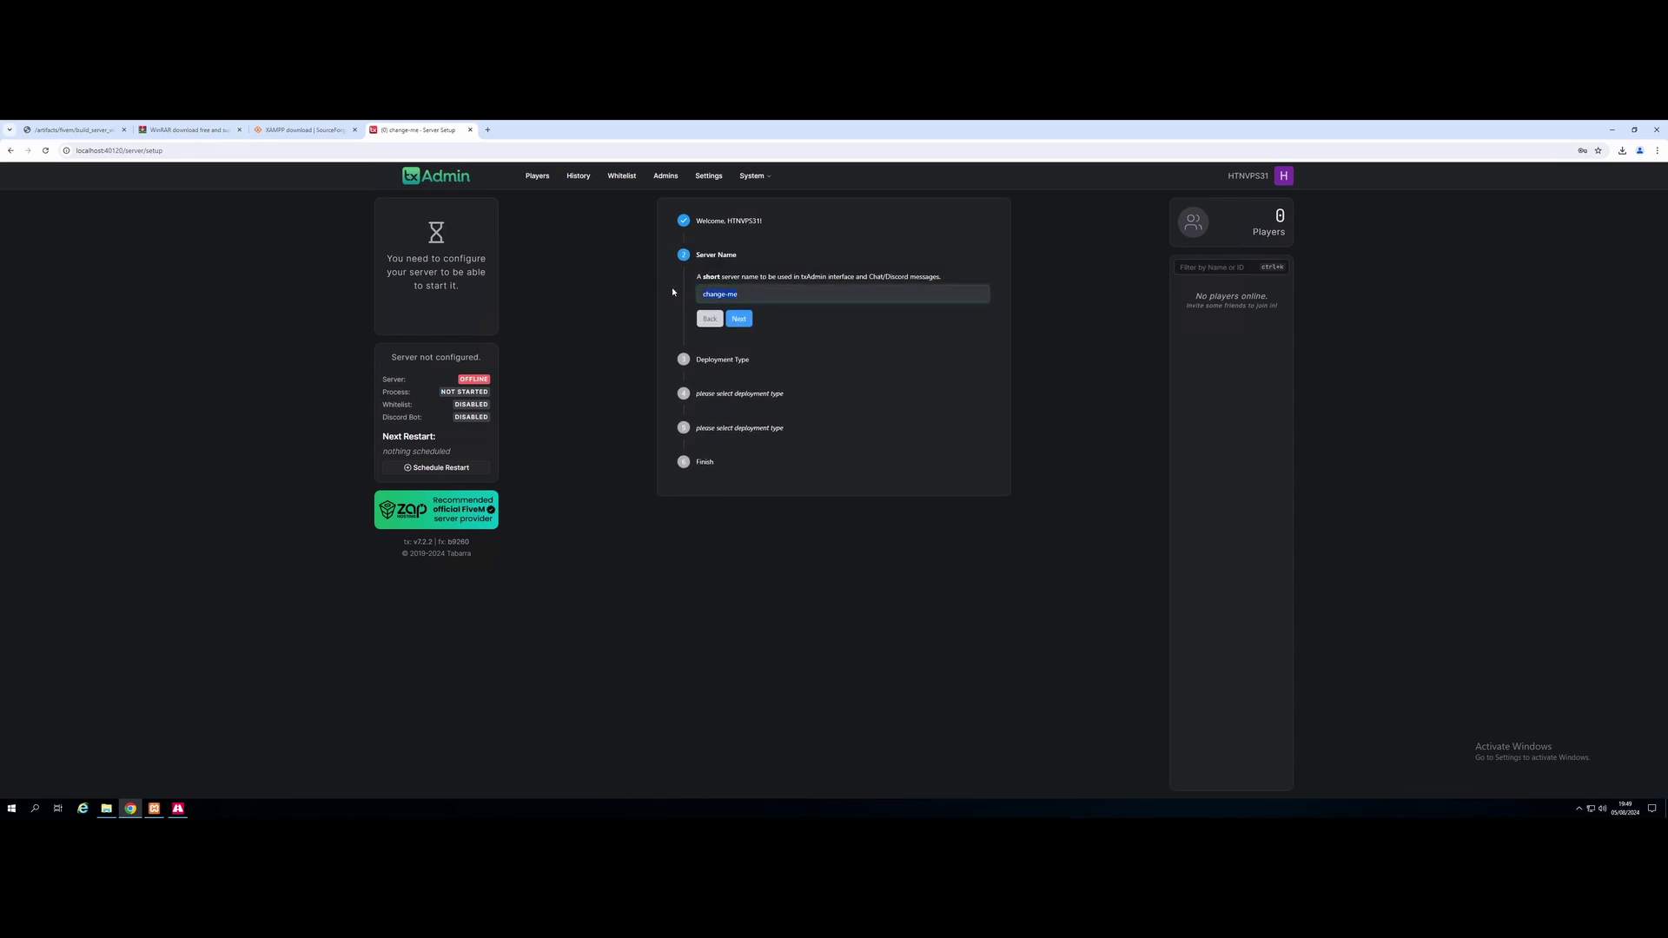
key(ctrl+a)
text(htn qUickstart)
click(738, 319)
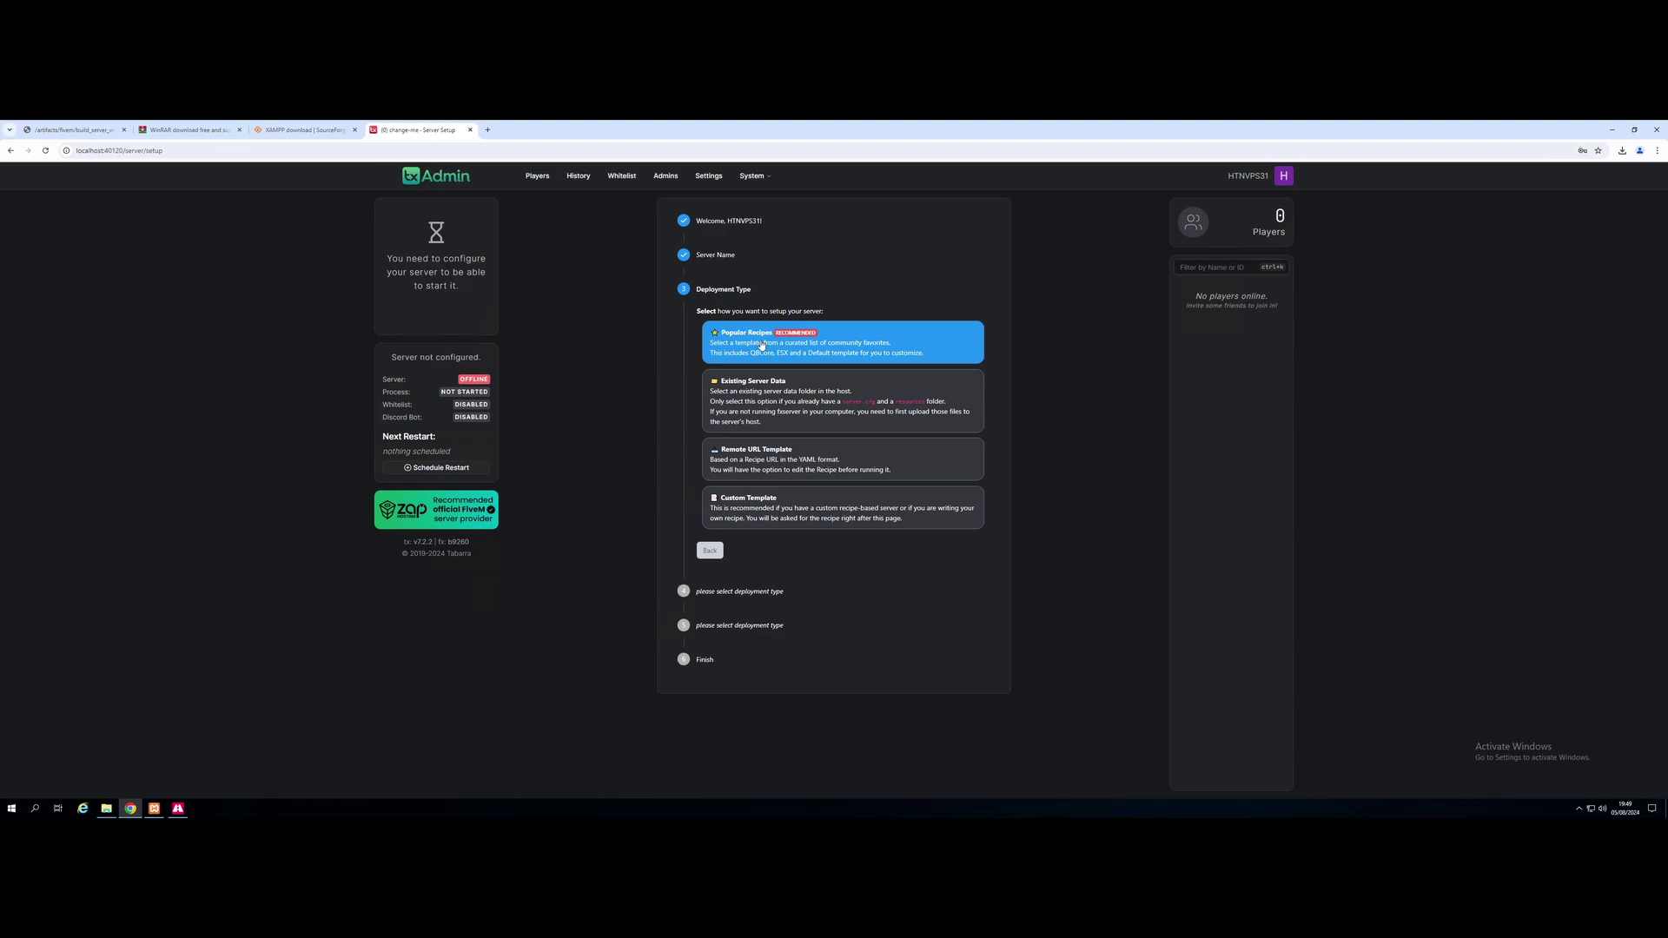
- Choose the QBCore Framework popular recipe, keep the suggested data location, and advance the deployer
click(761, 345)
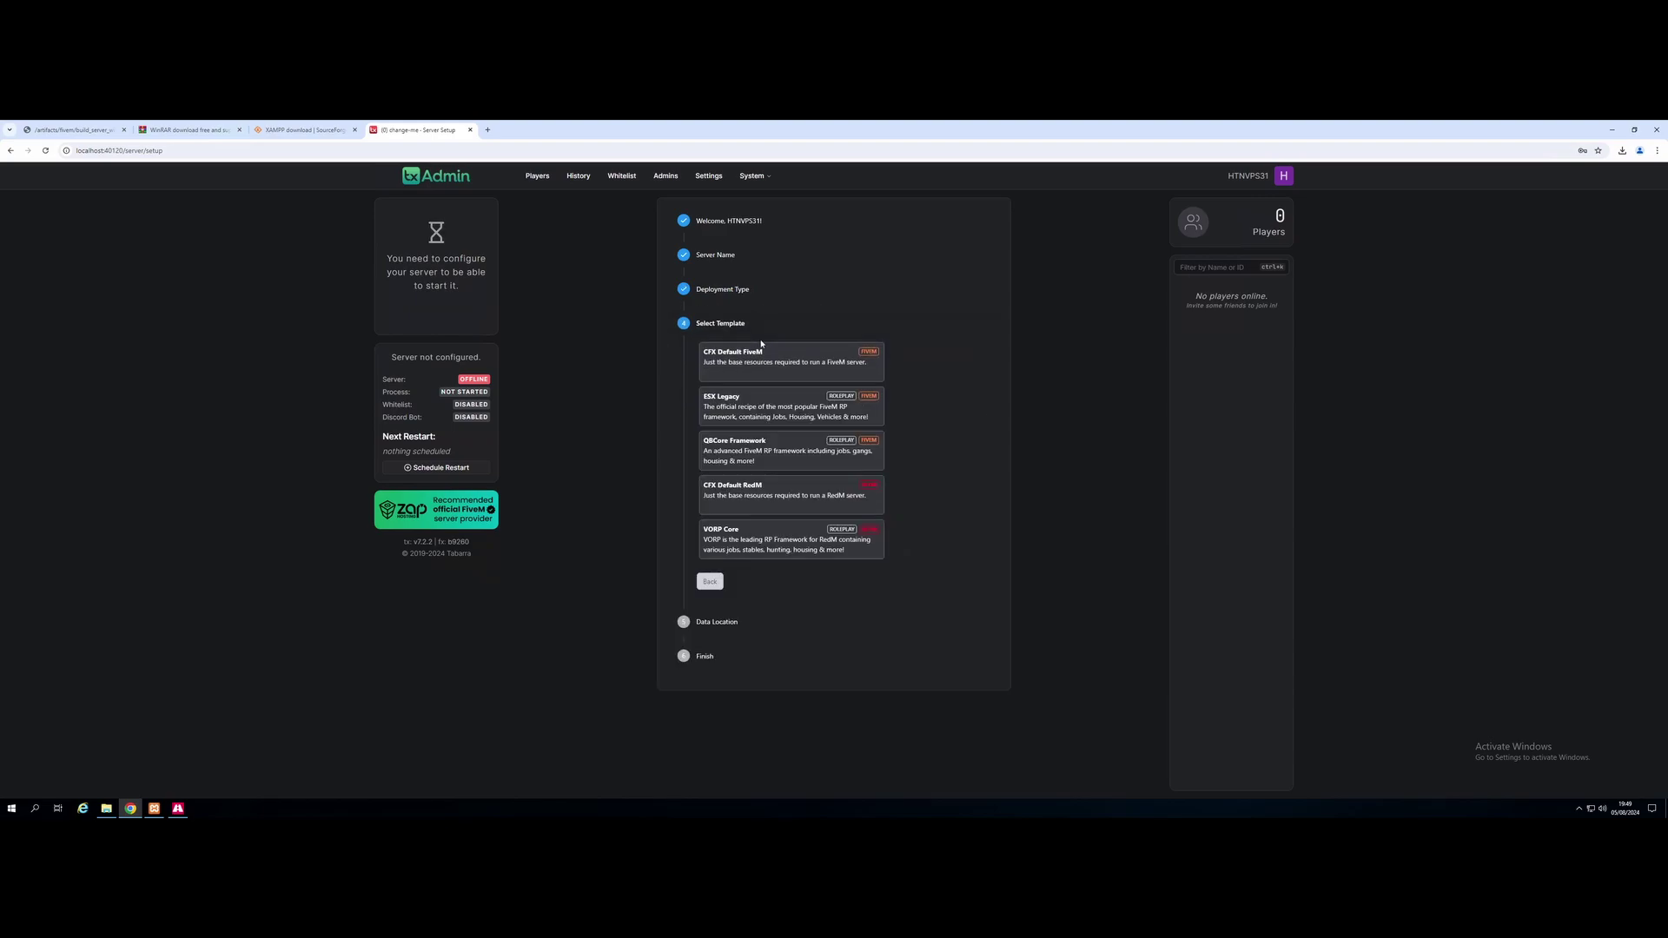
click(762, 454)
click(739, 442)
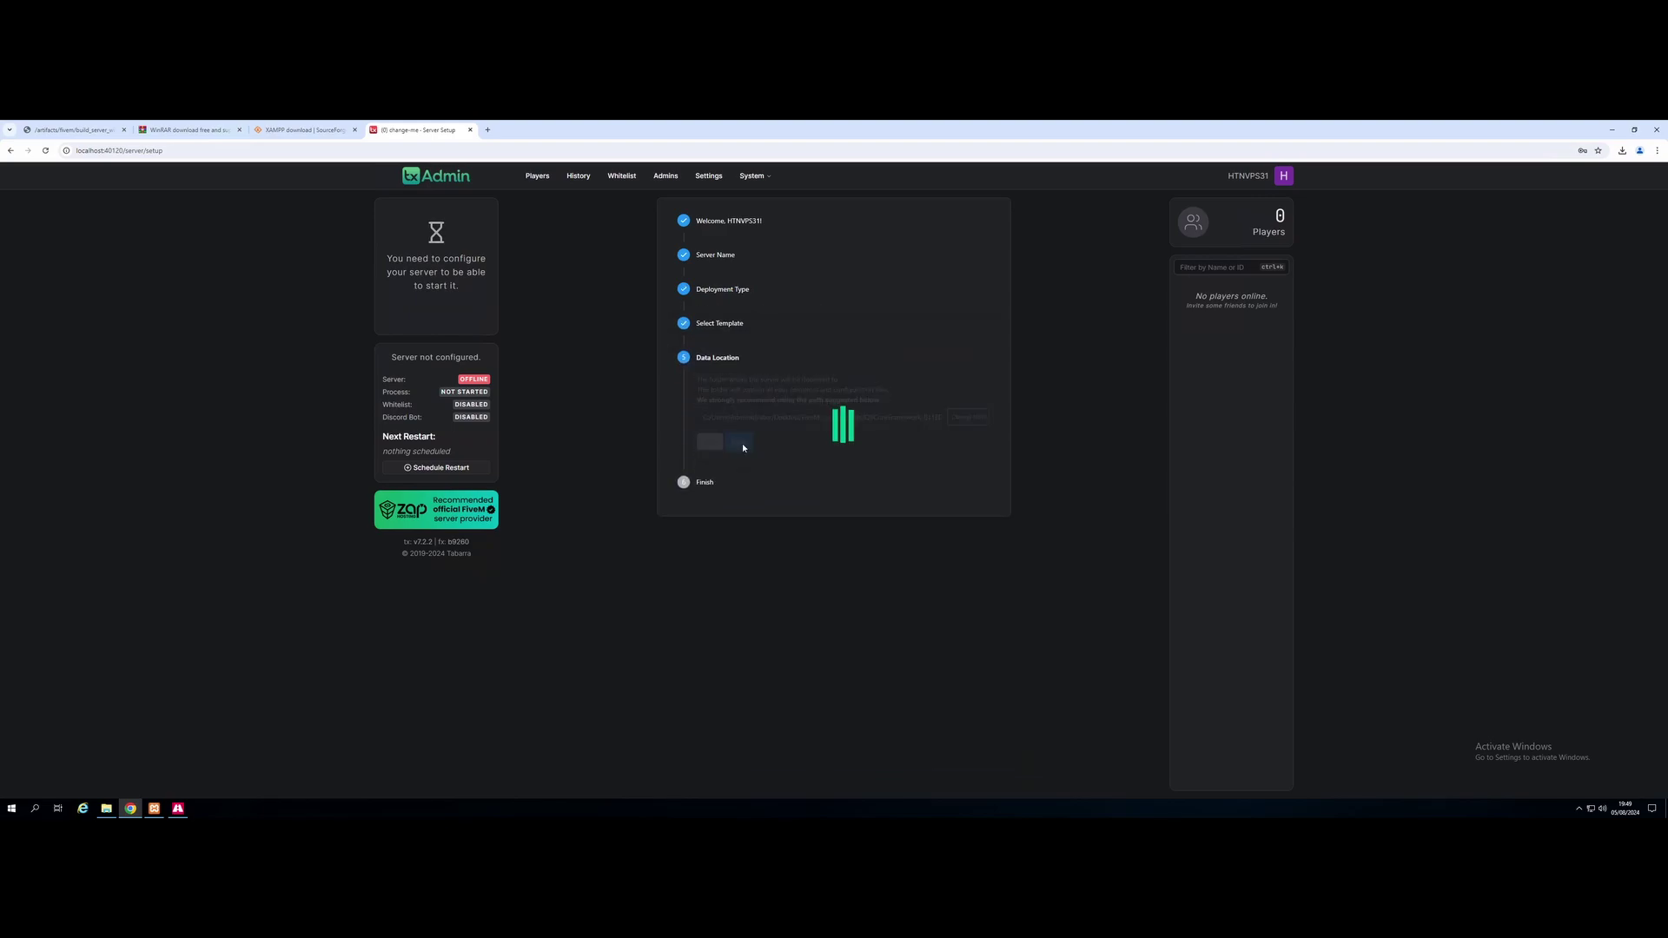
click(738, 462)
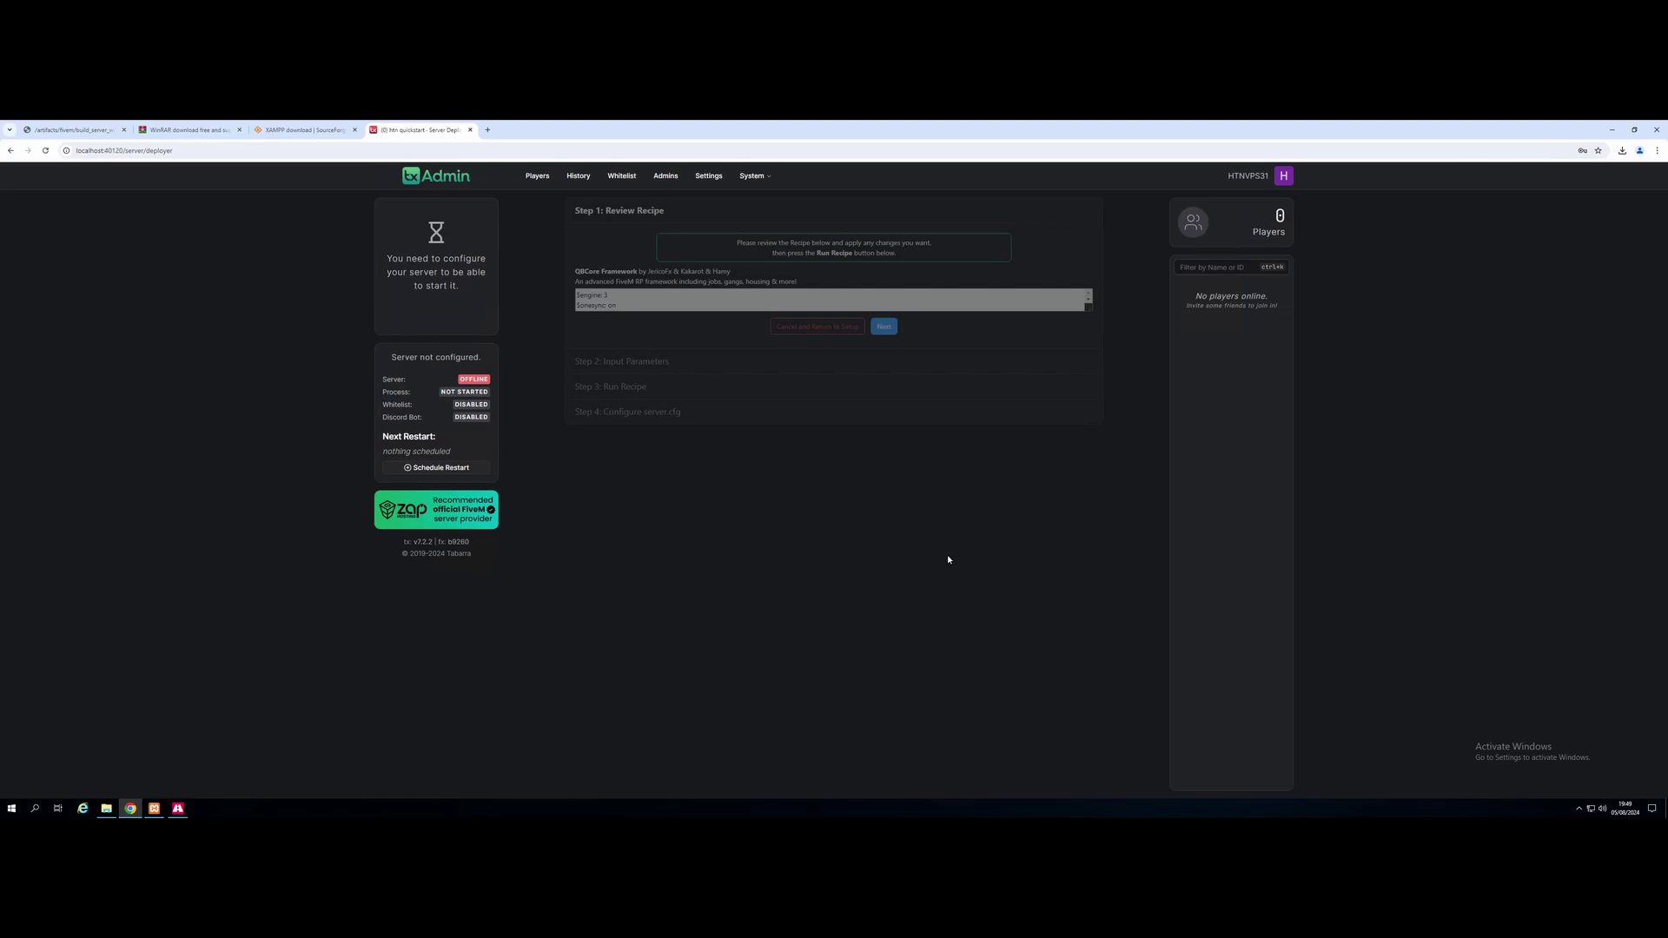
click(885, 447)
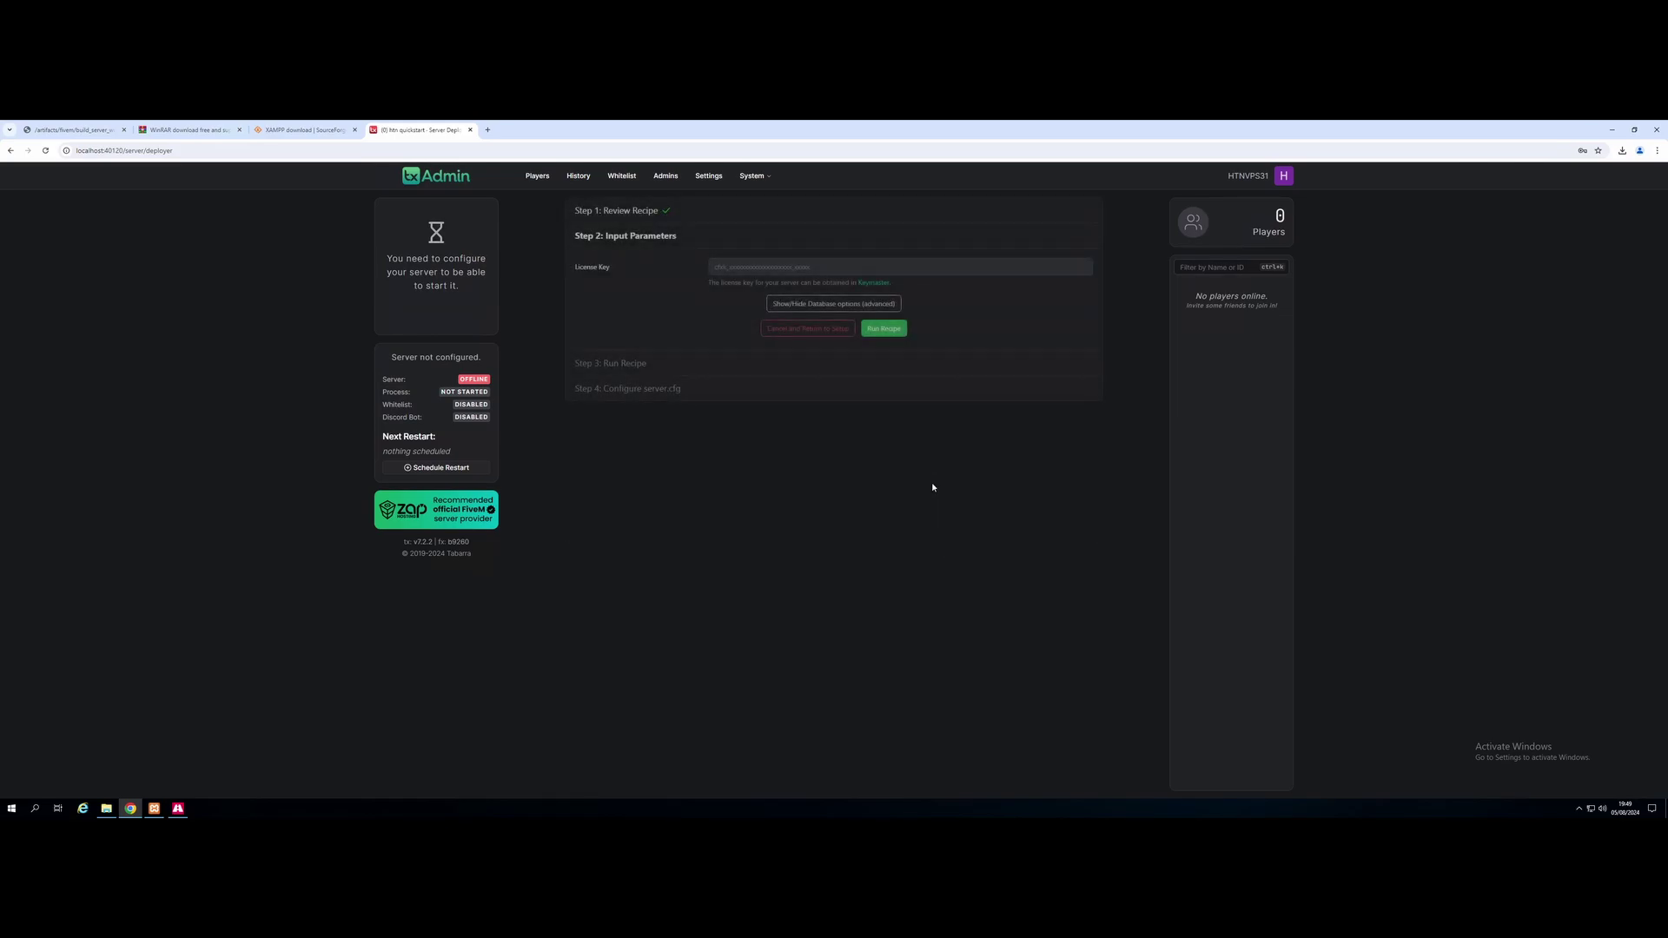
- Pass the Cloudflare check, sign in, accept the license agreement, and open Register a new server
click(868, 288)
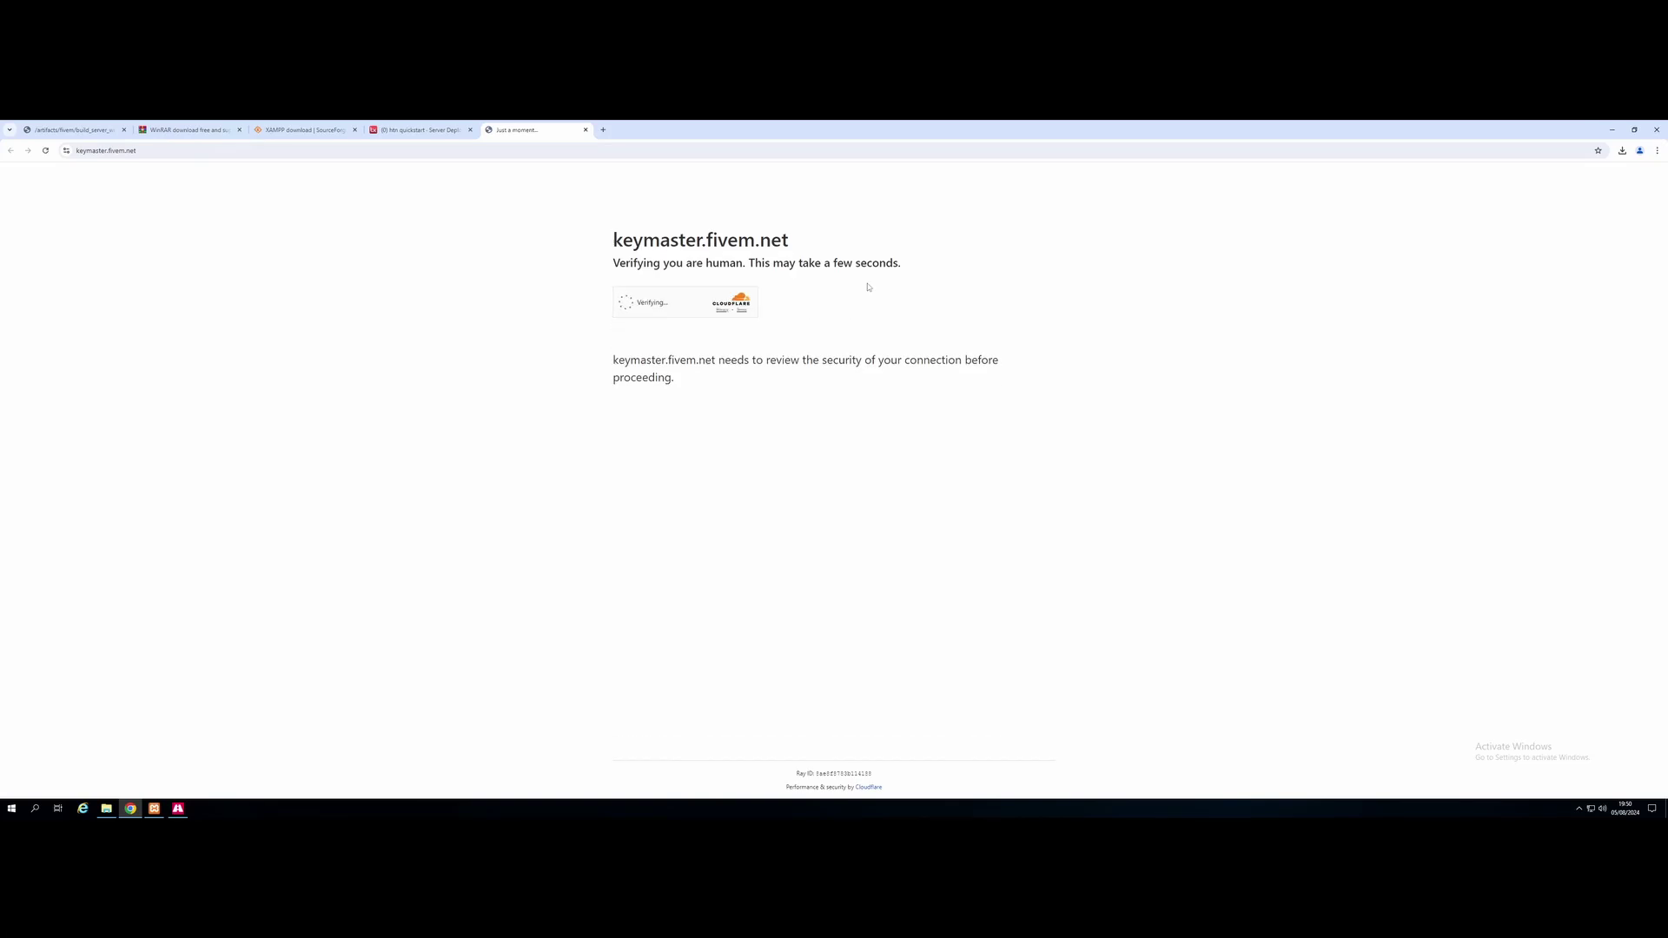
click(628, 303)
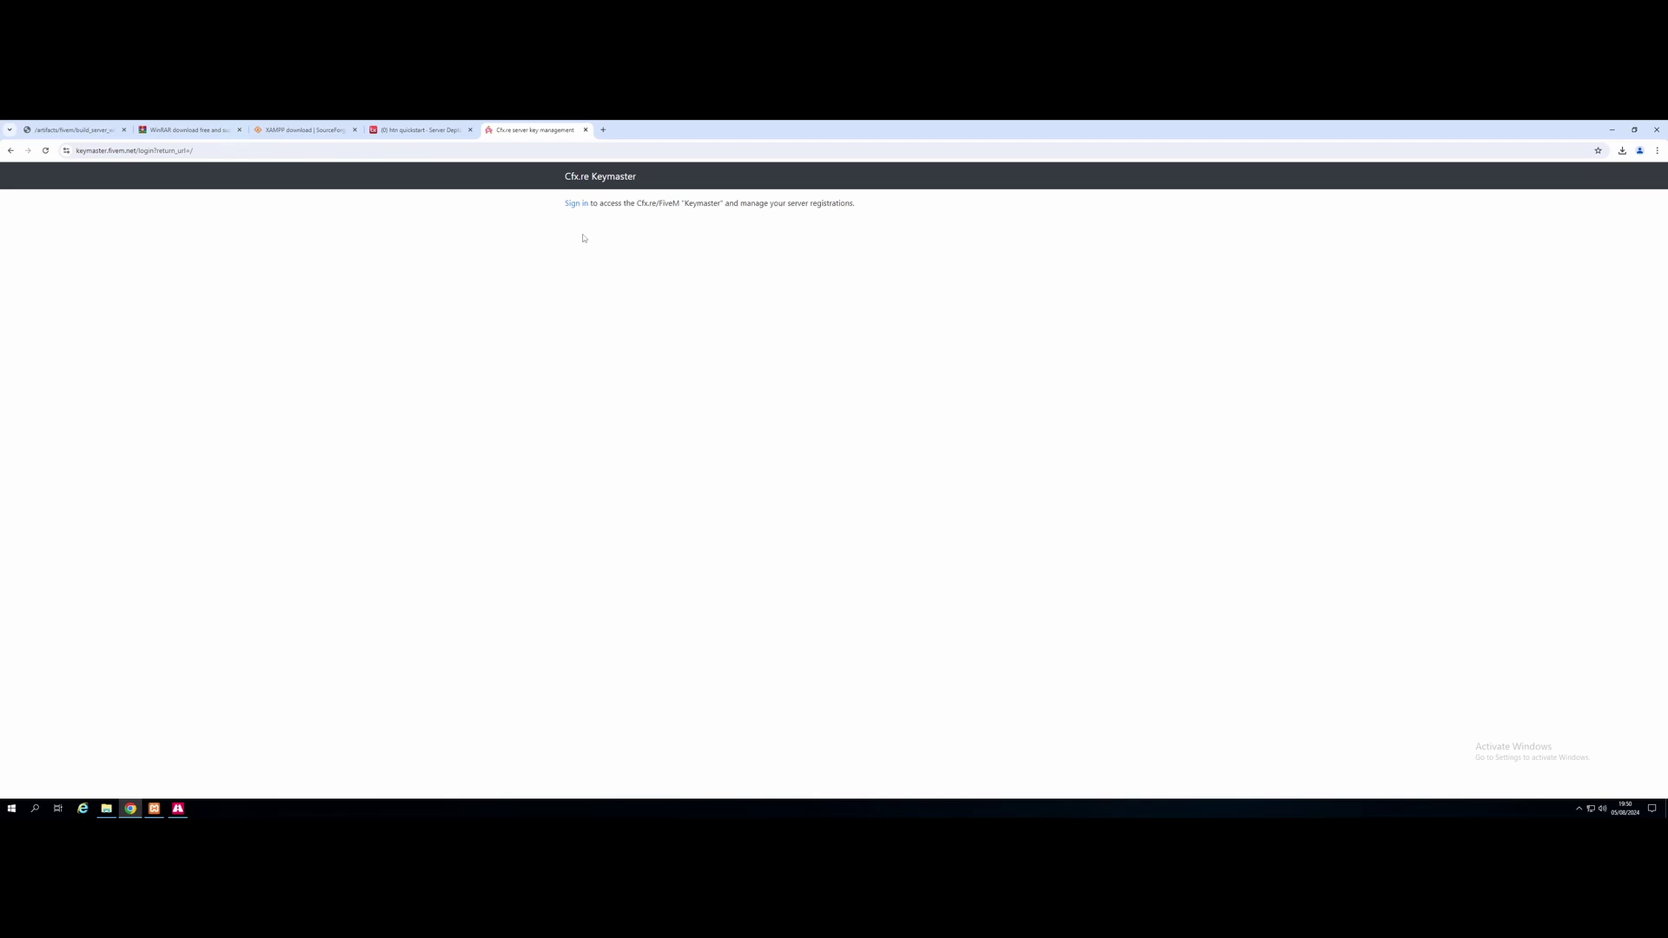
click(576, 204)
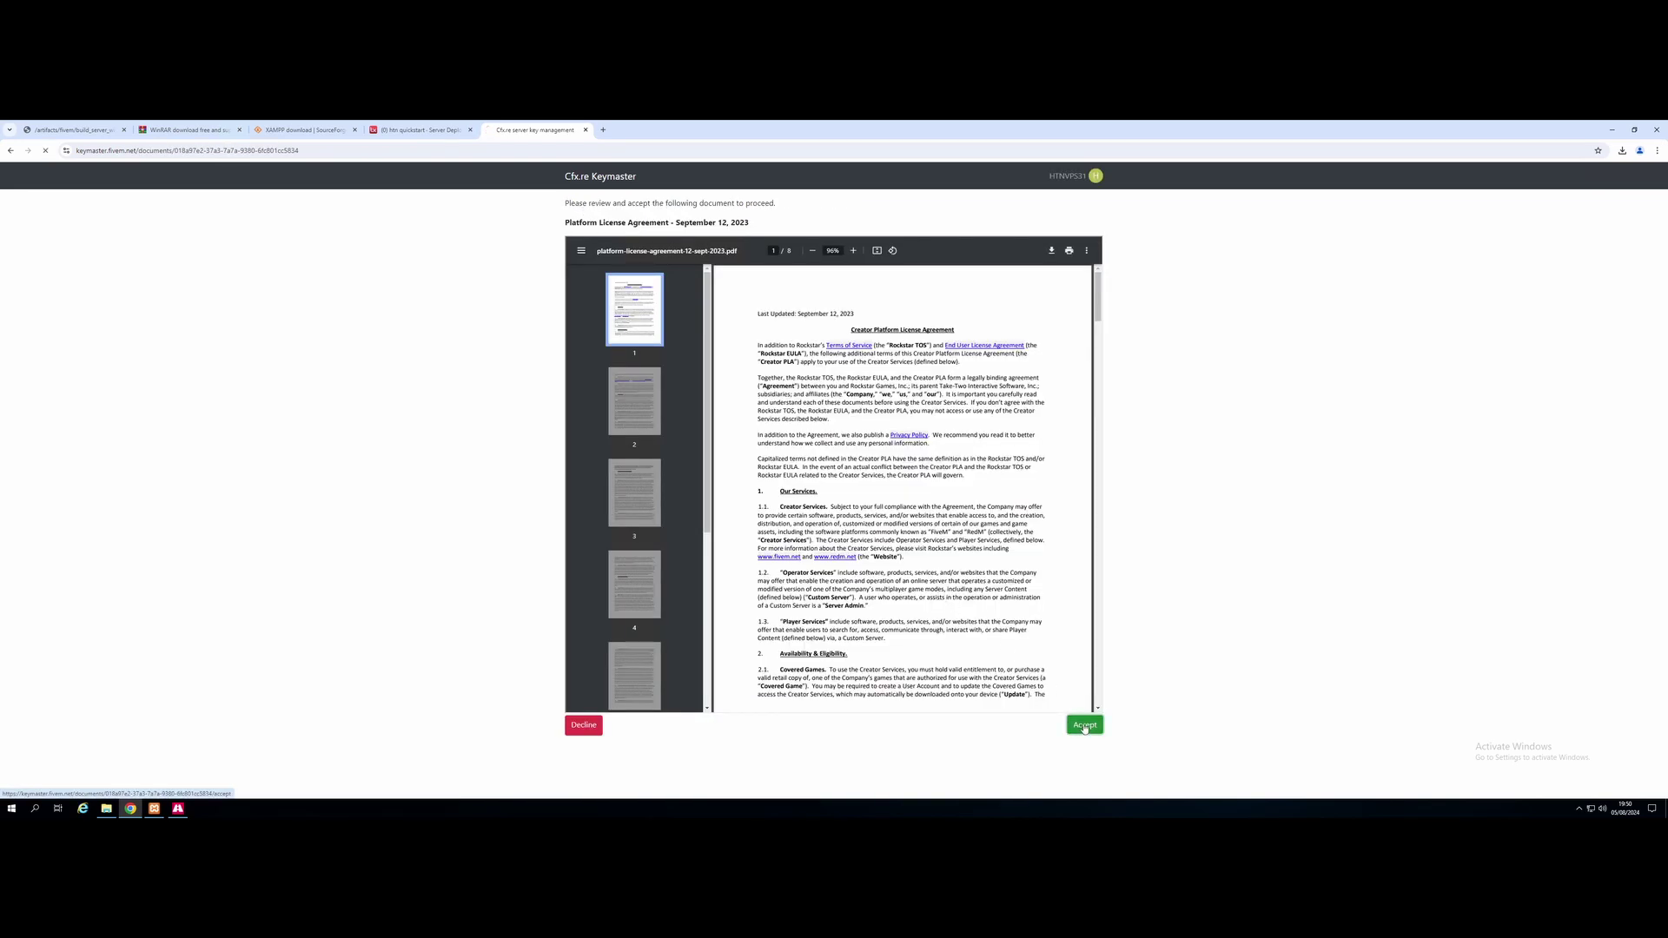
click(1082, 724)
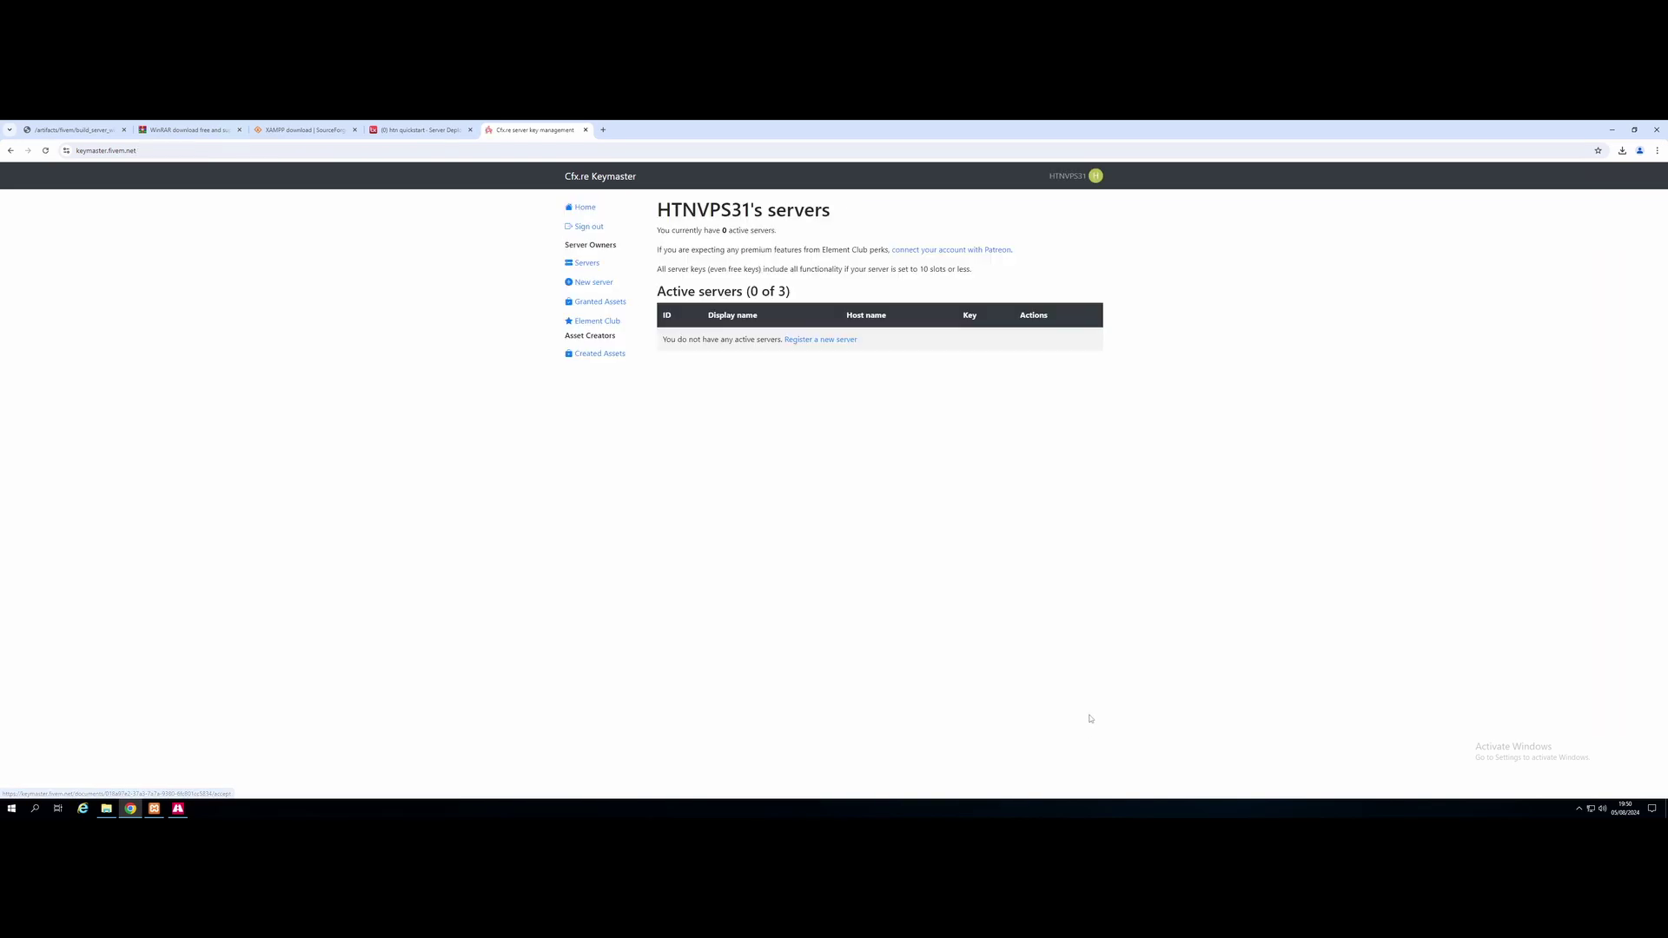
click(815, 340)
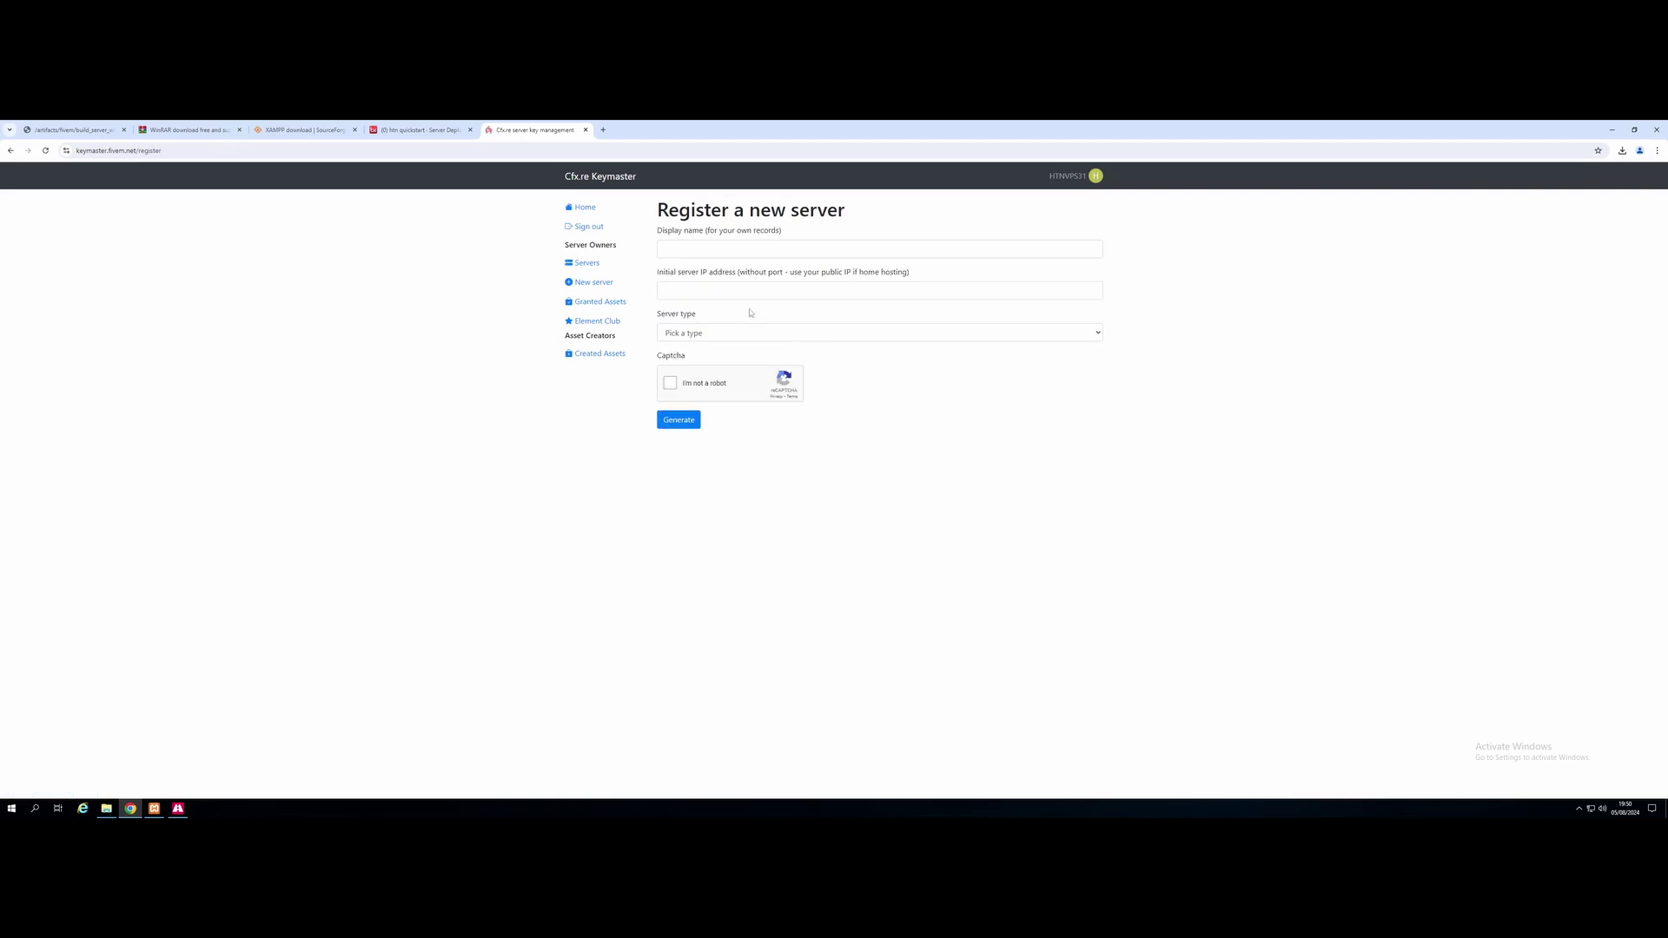
- Enter display name HTN and the server's IP address, and set server type to VPS
click(708, 252)
text(HTN)
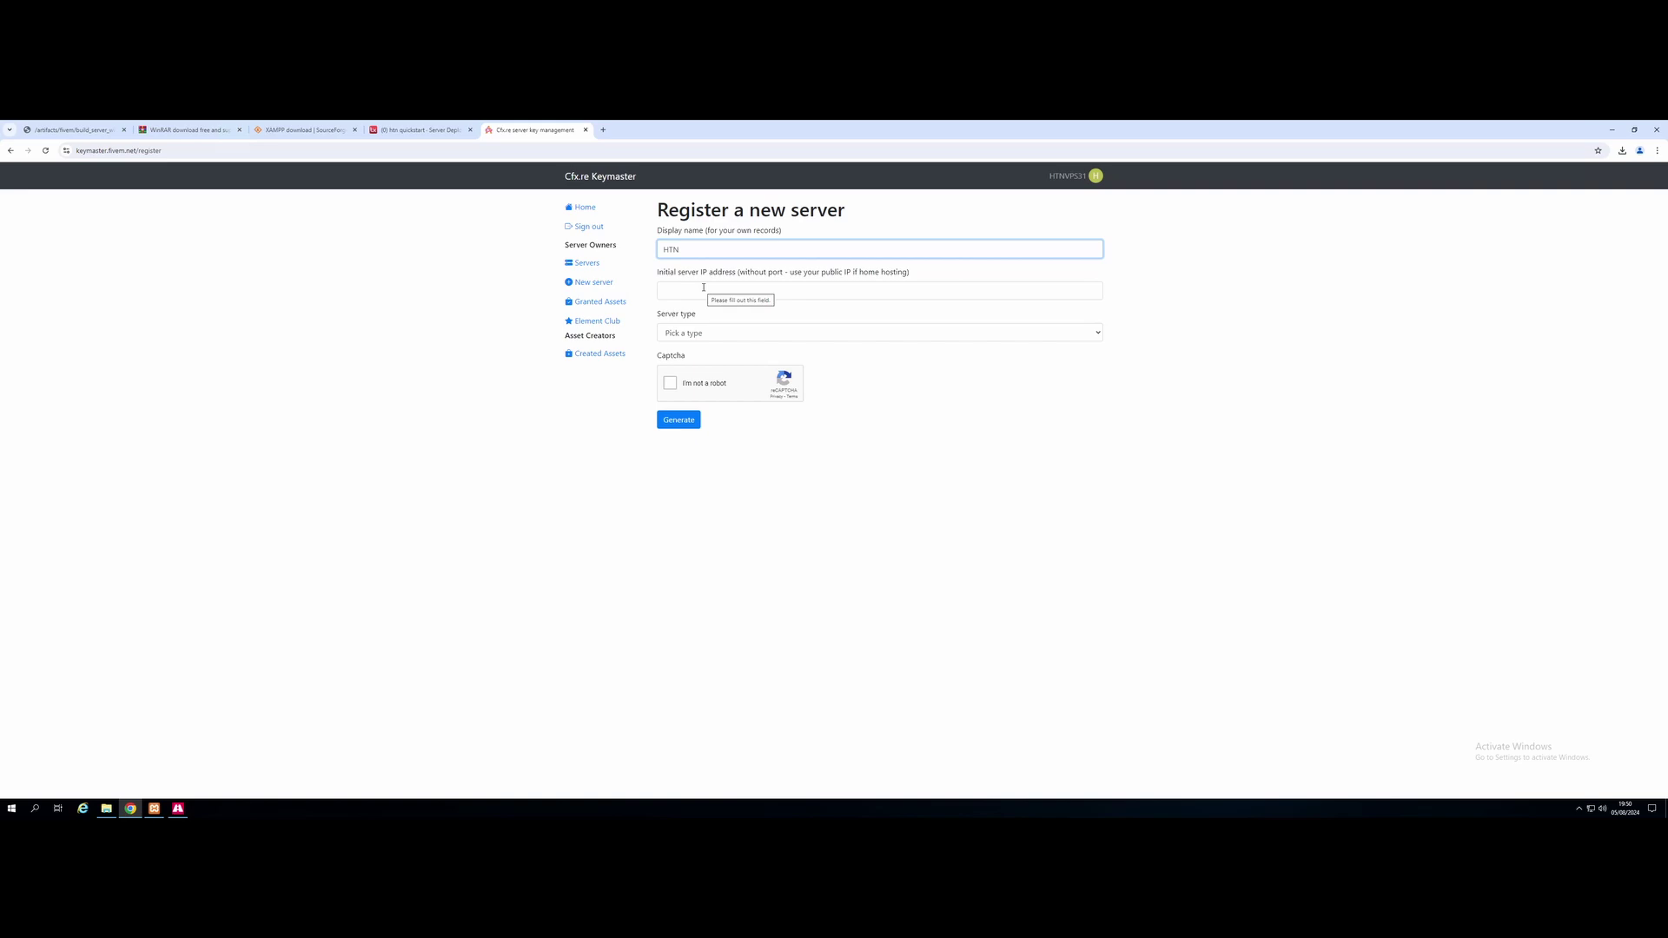
click(704, 289)
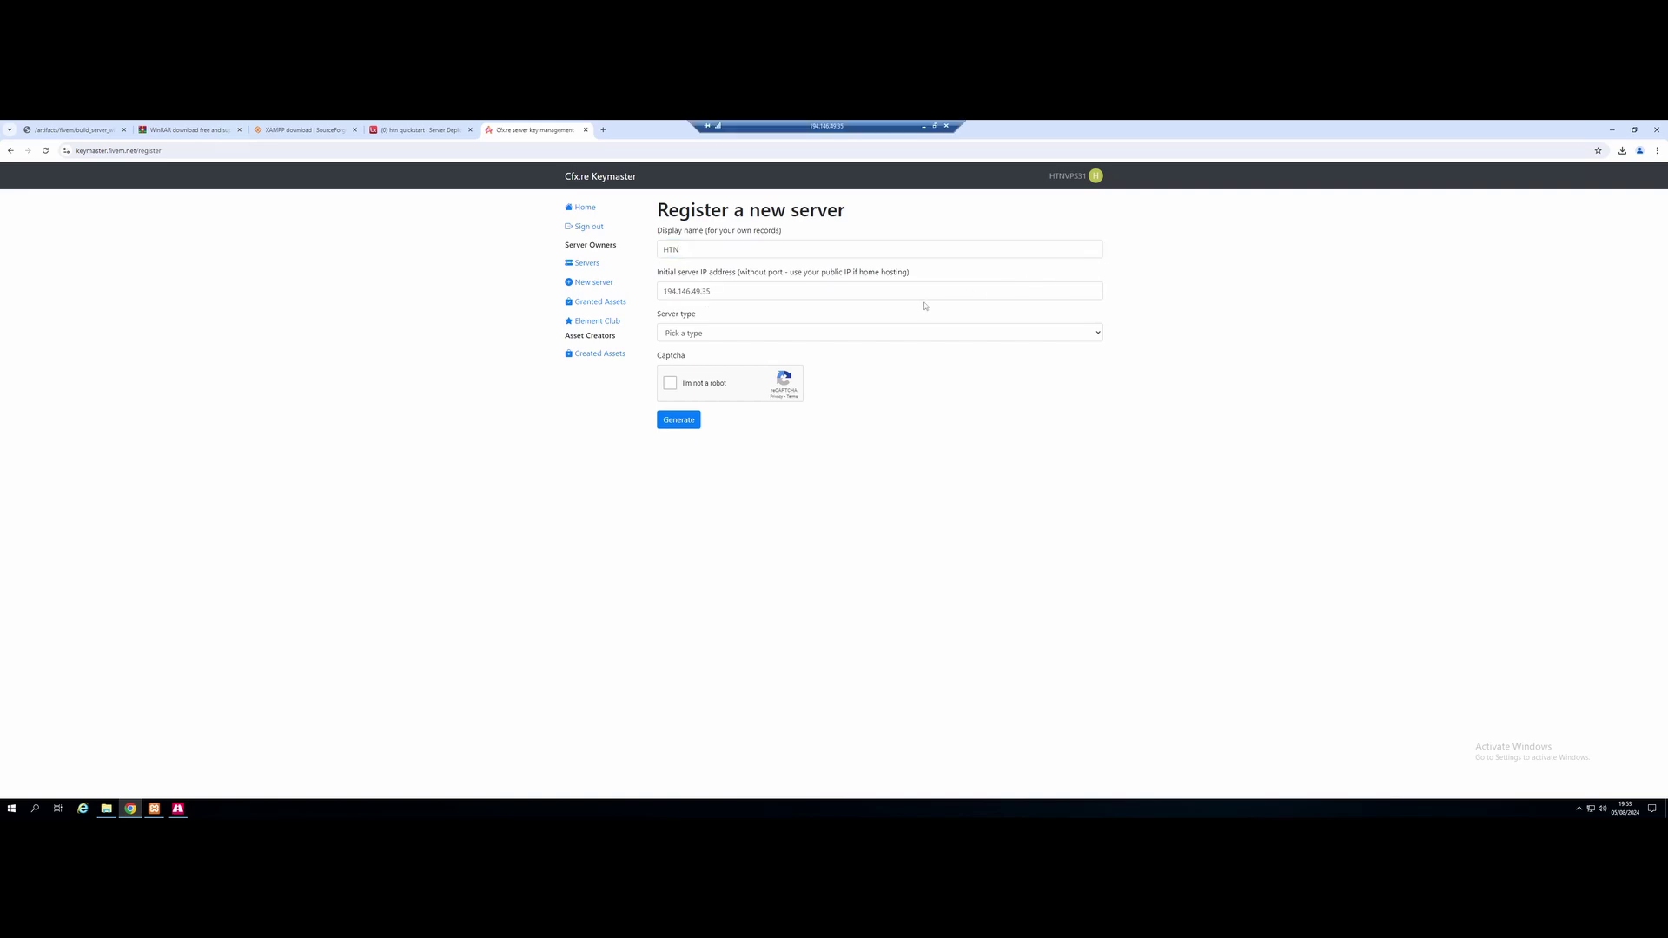
click(720, 336)
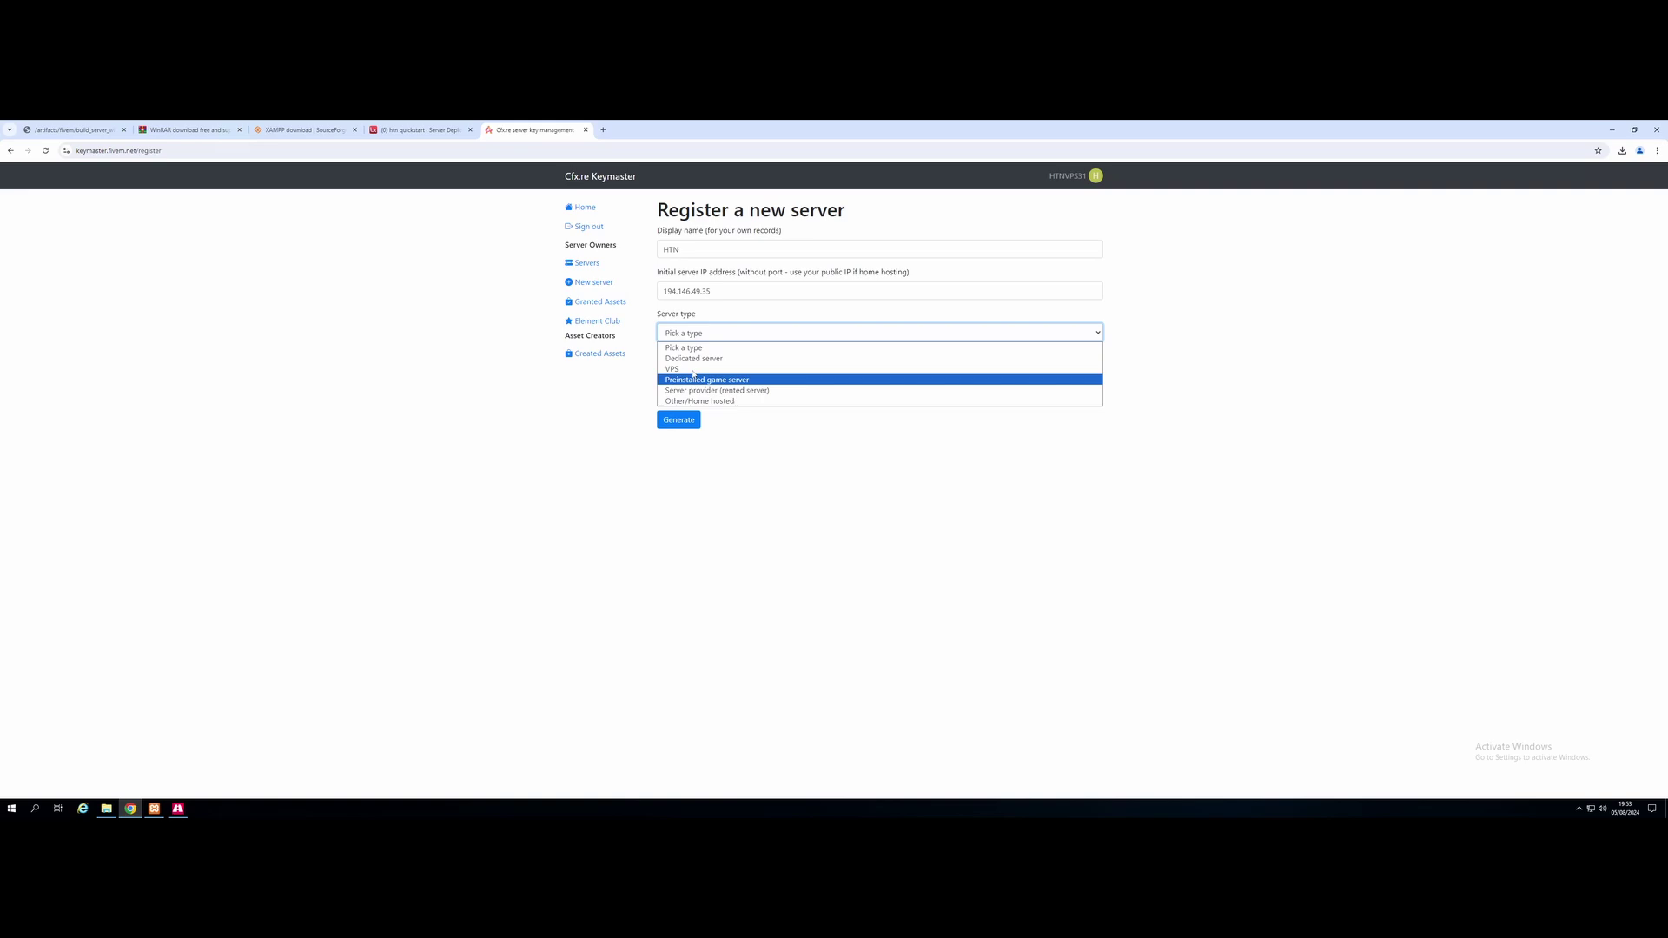
click(694, 369)
- Fill in HTNetwork as provider, pass the reCAPTCHA, generate the server key and copy it
click(696, 379)
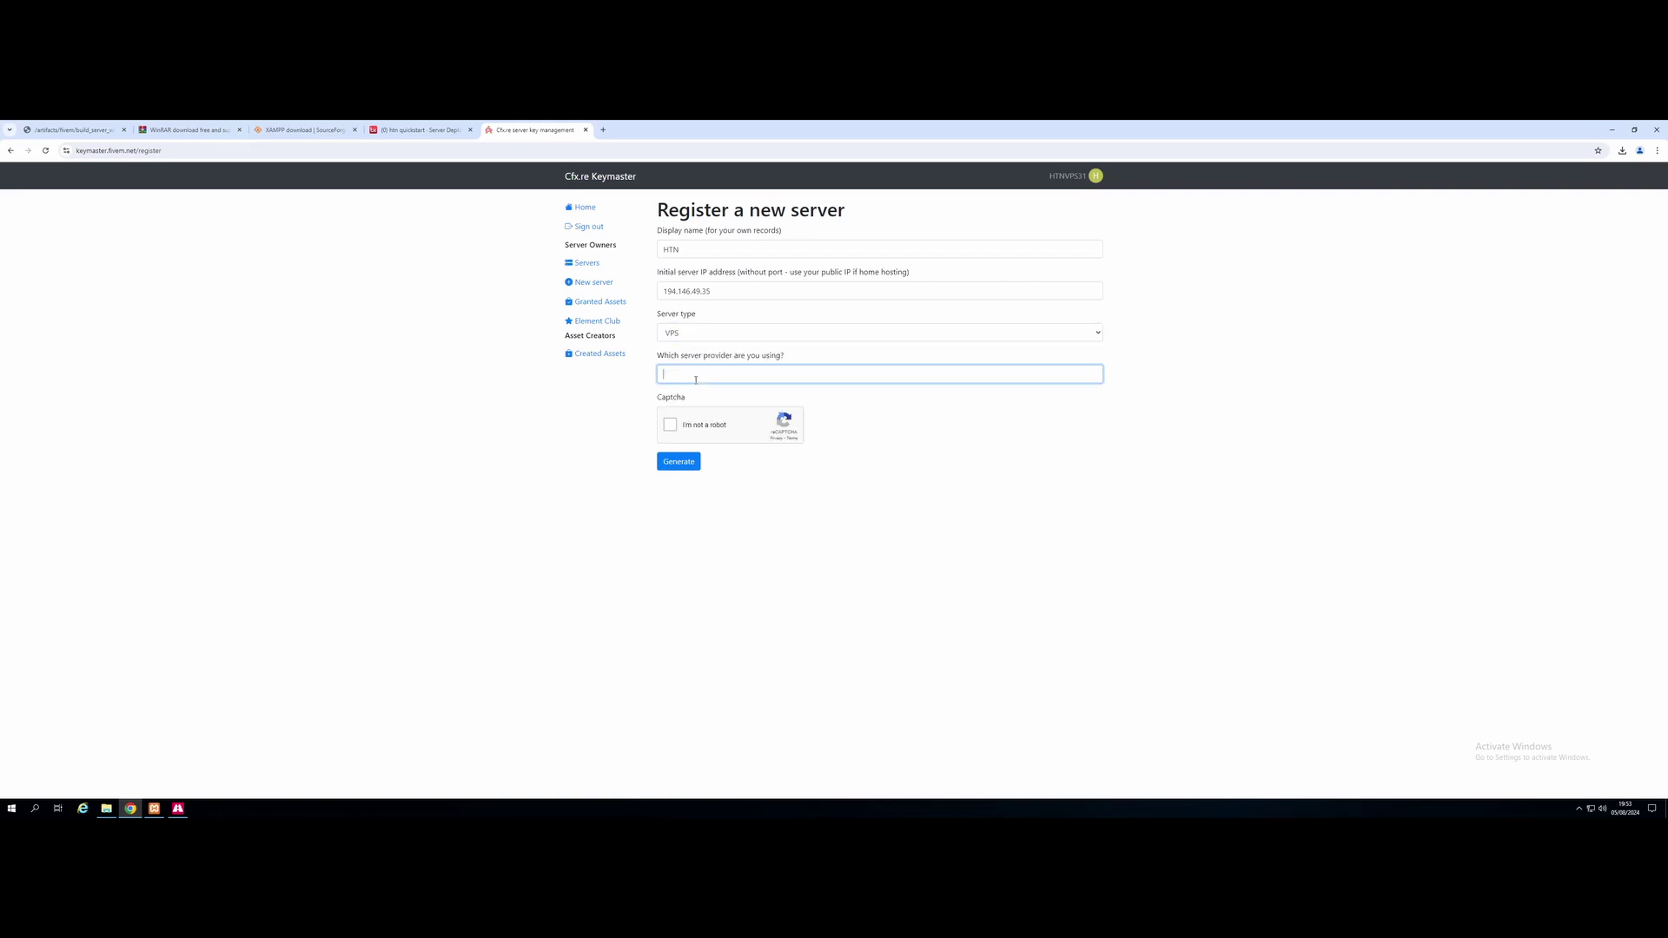
text(HTNetwork)
click(669, 425)
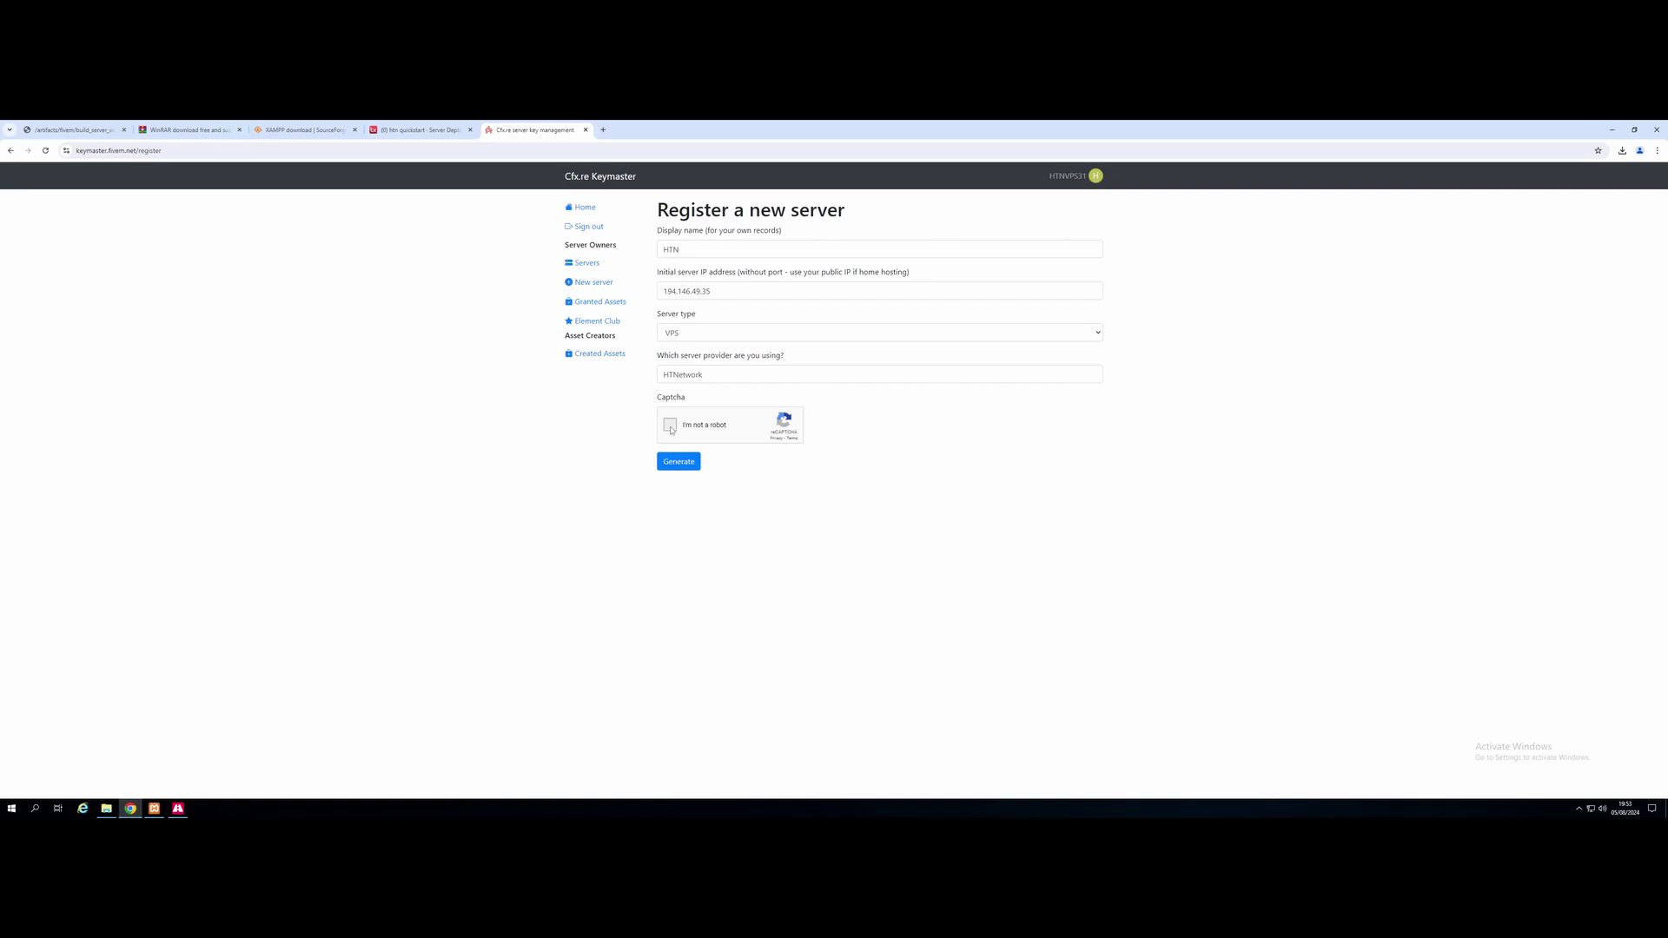
click(679, 467)
click(811, 405)
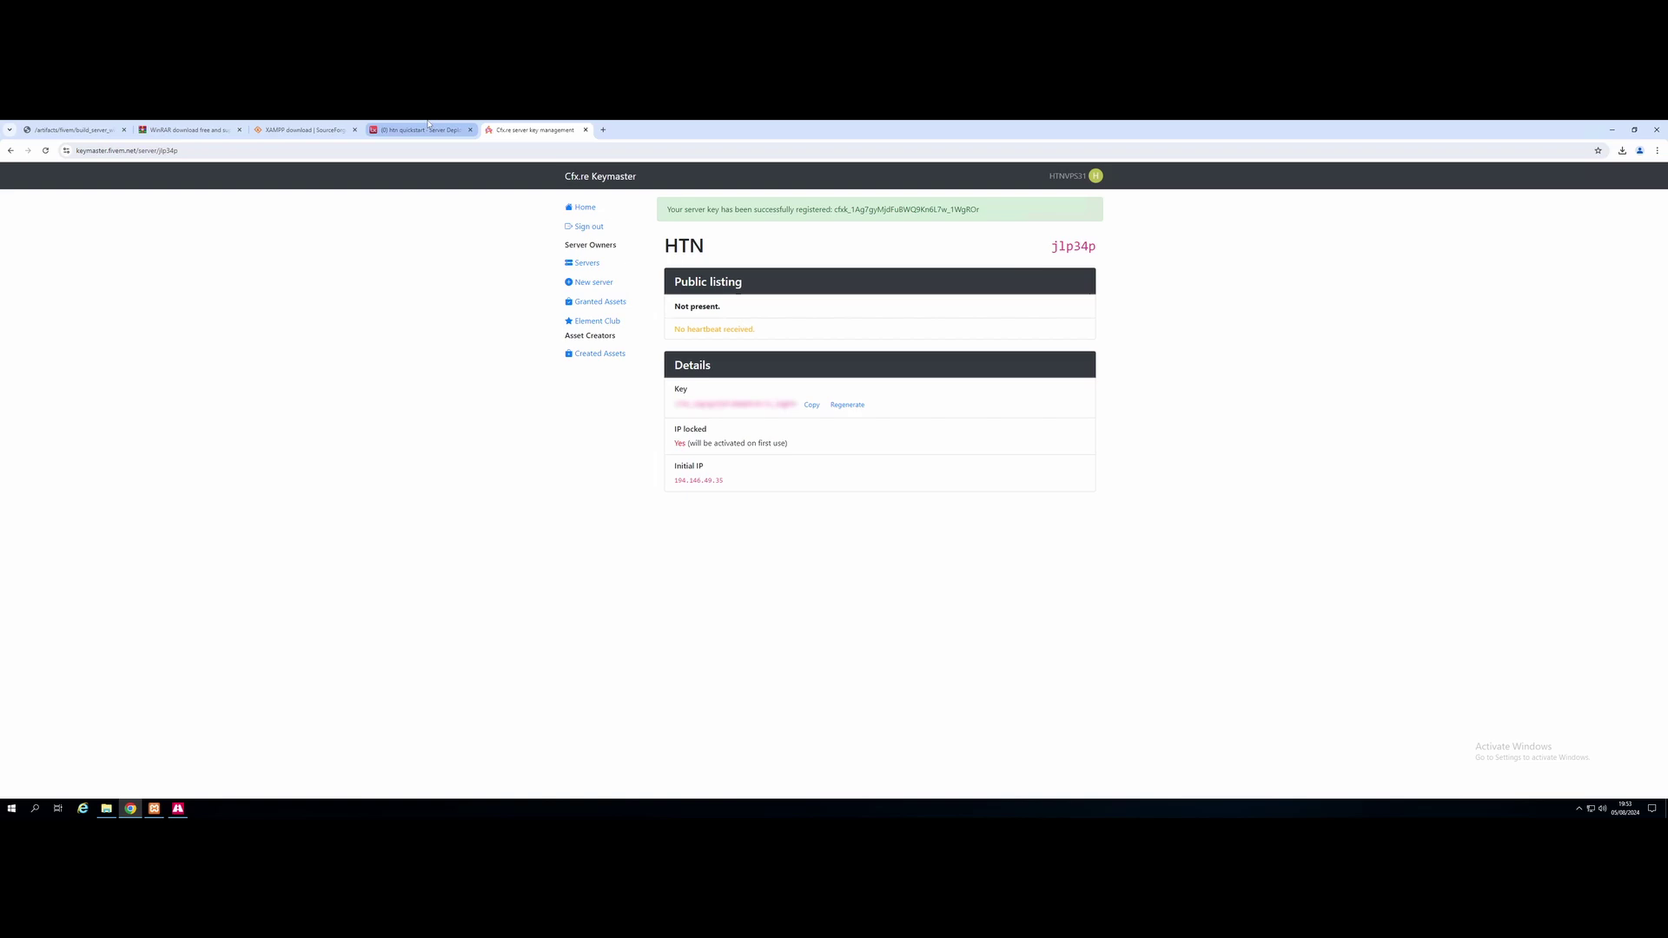
- Paste the Keymaster license key into txAdmin's License Key field and run the QBCore recipe
click(419, 129)
click(740, 268)
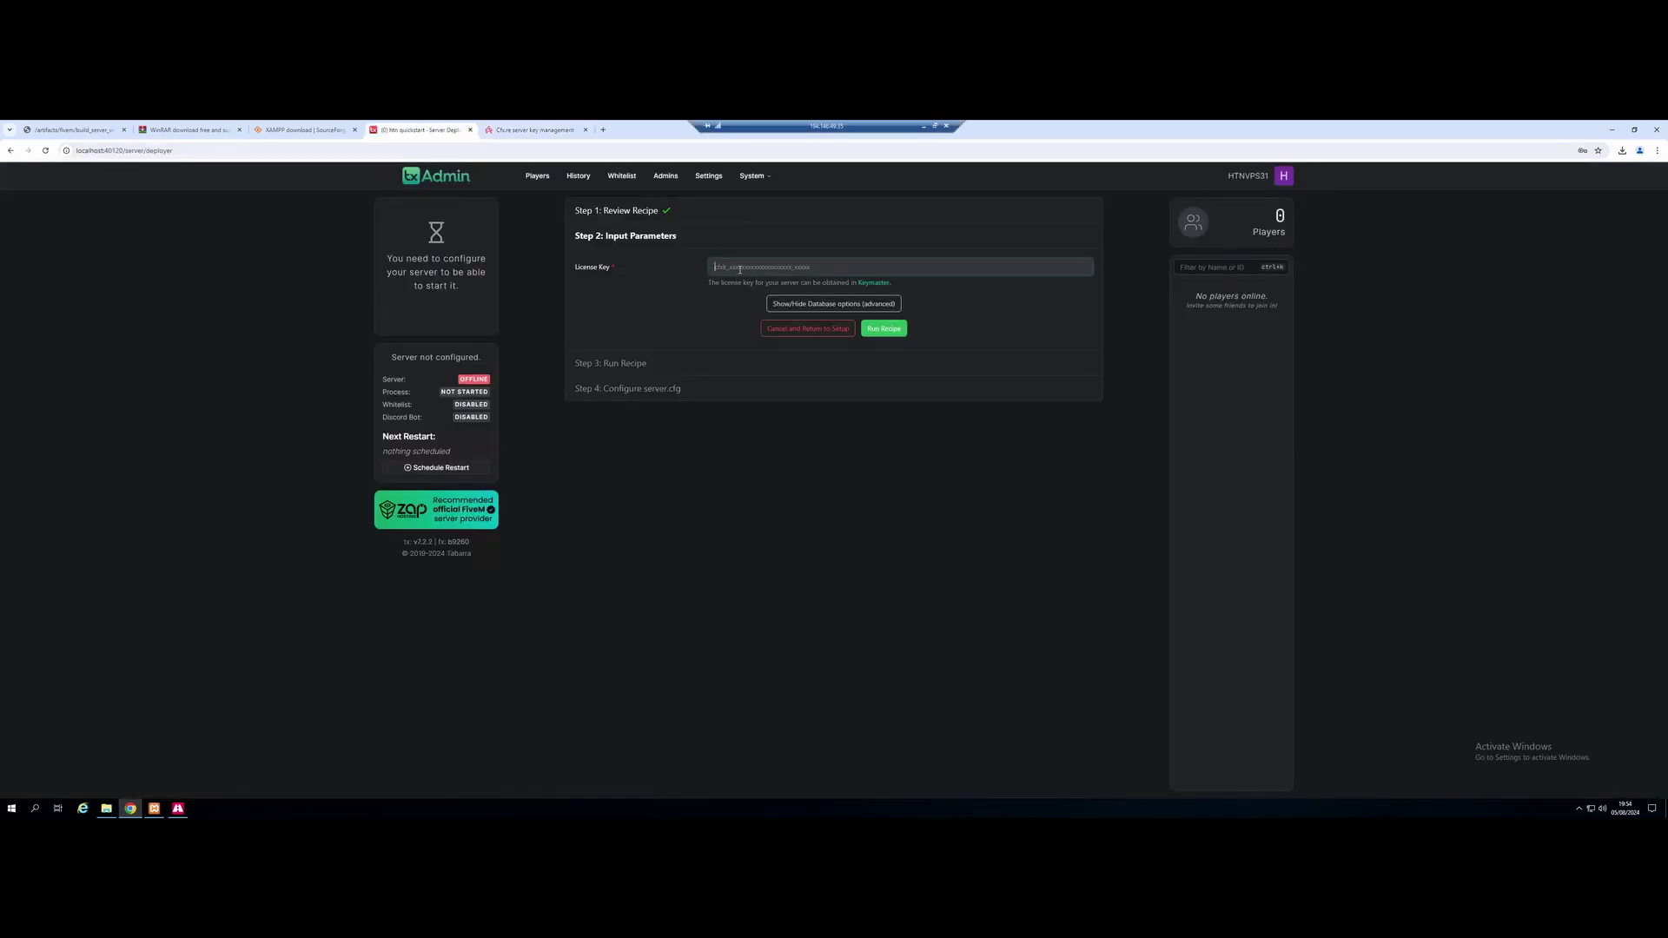
key(ctrl+v)
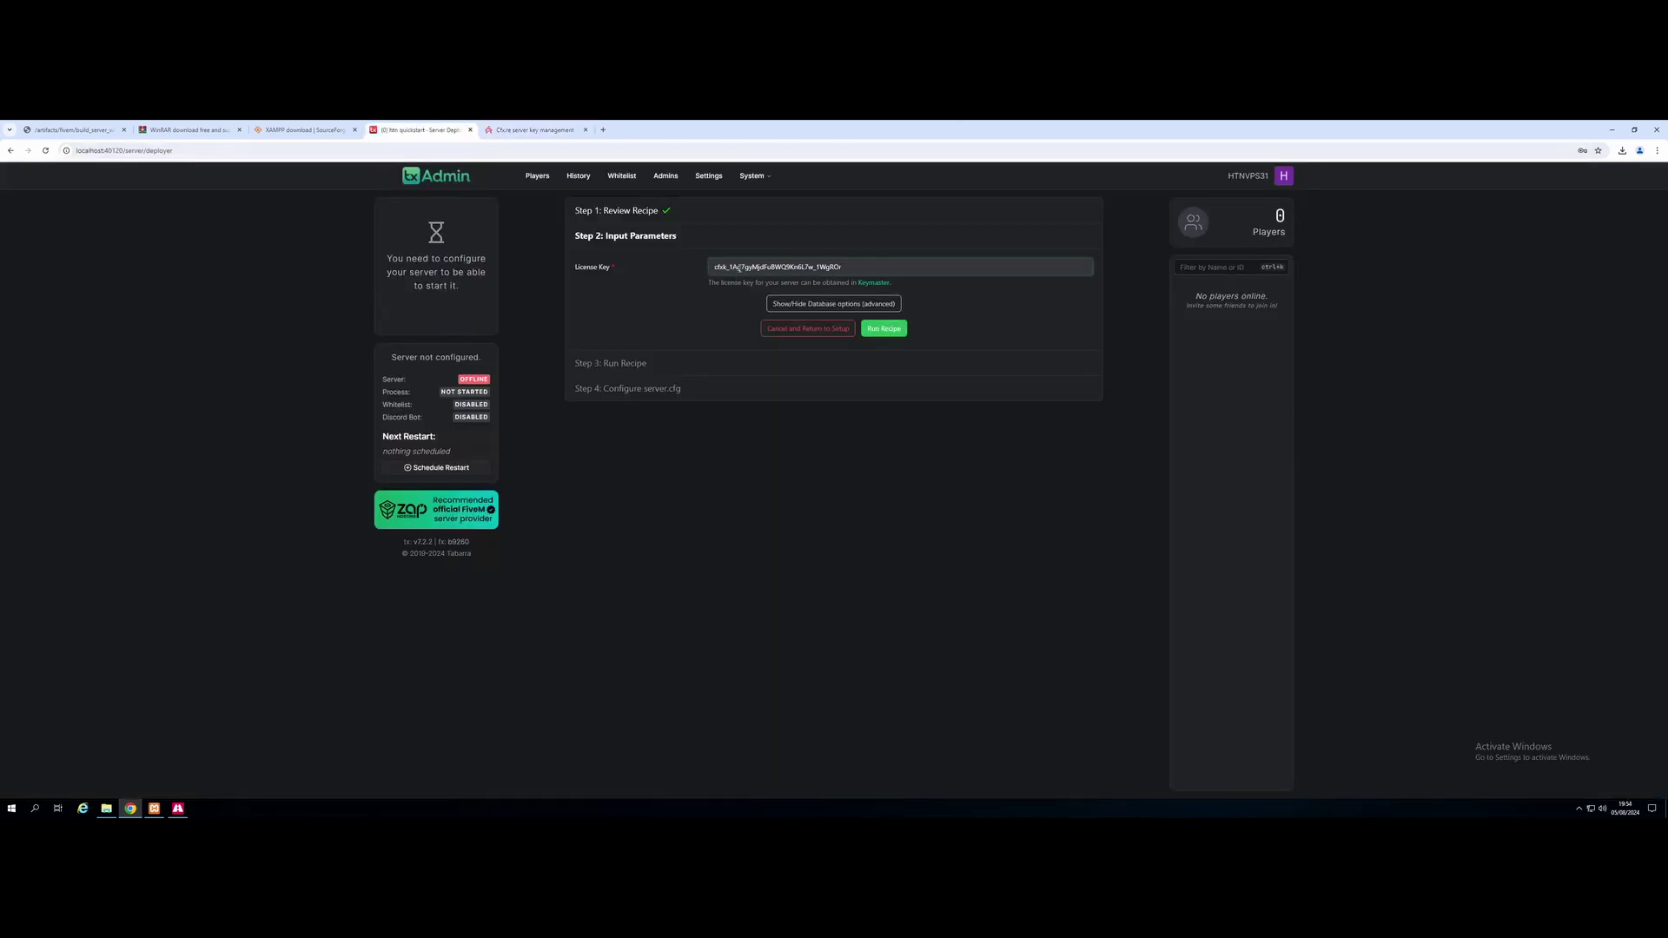
click(884, 335)
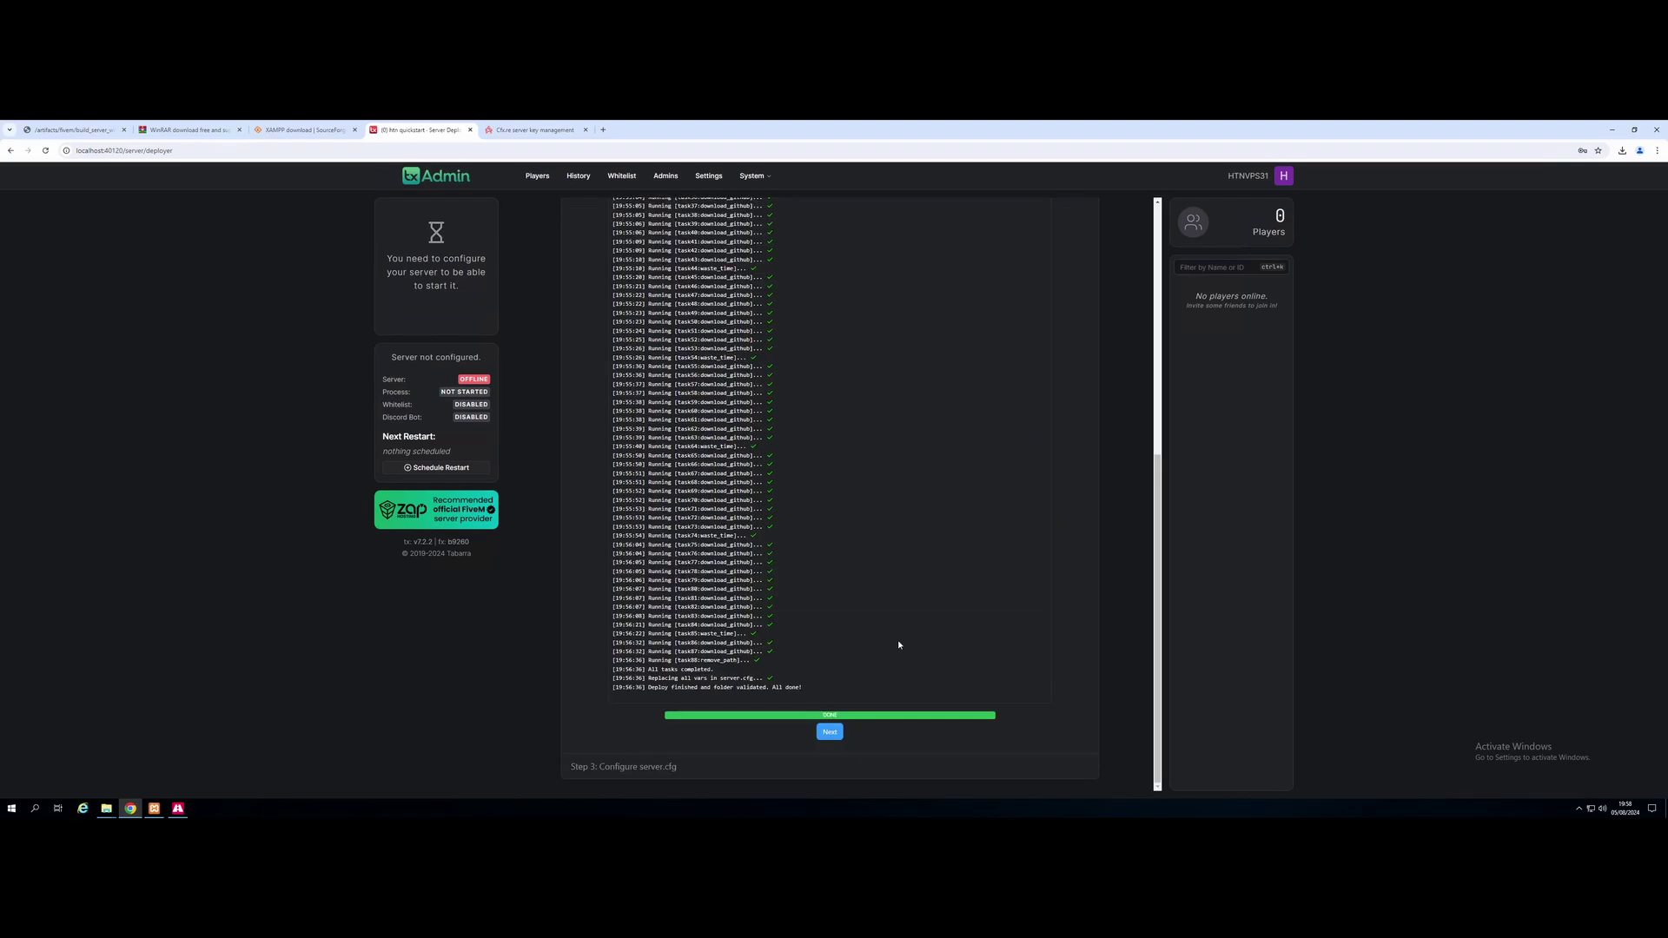
- Review the generated server.cfg, then save it and start the server
click(830, 731)
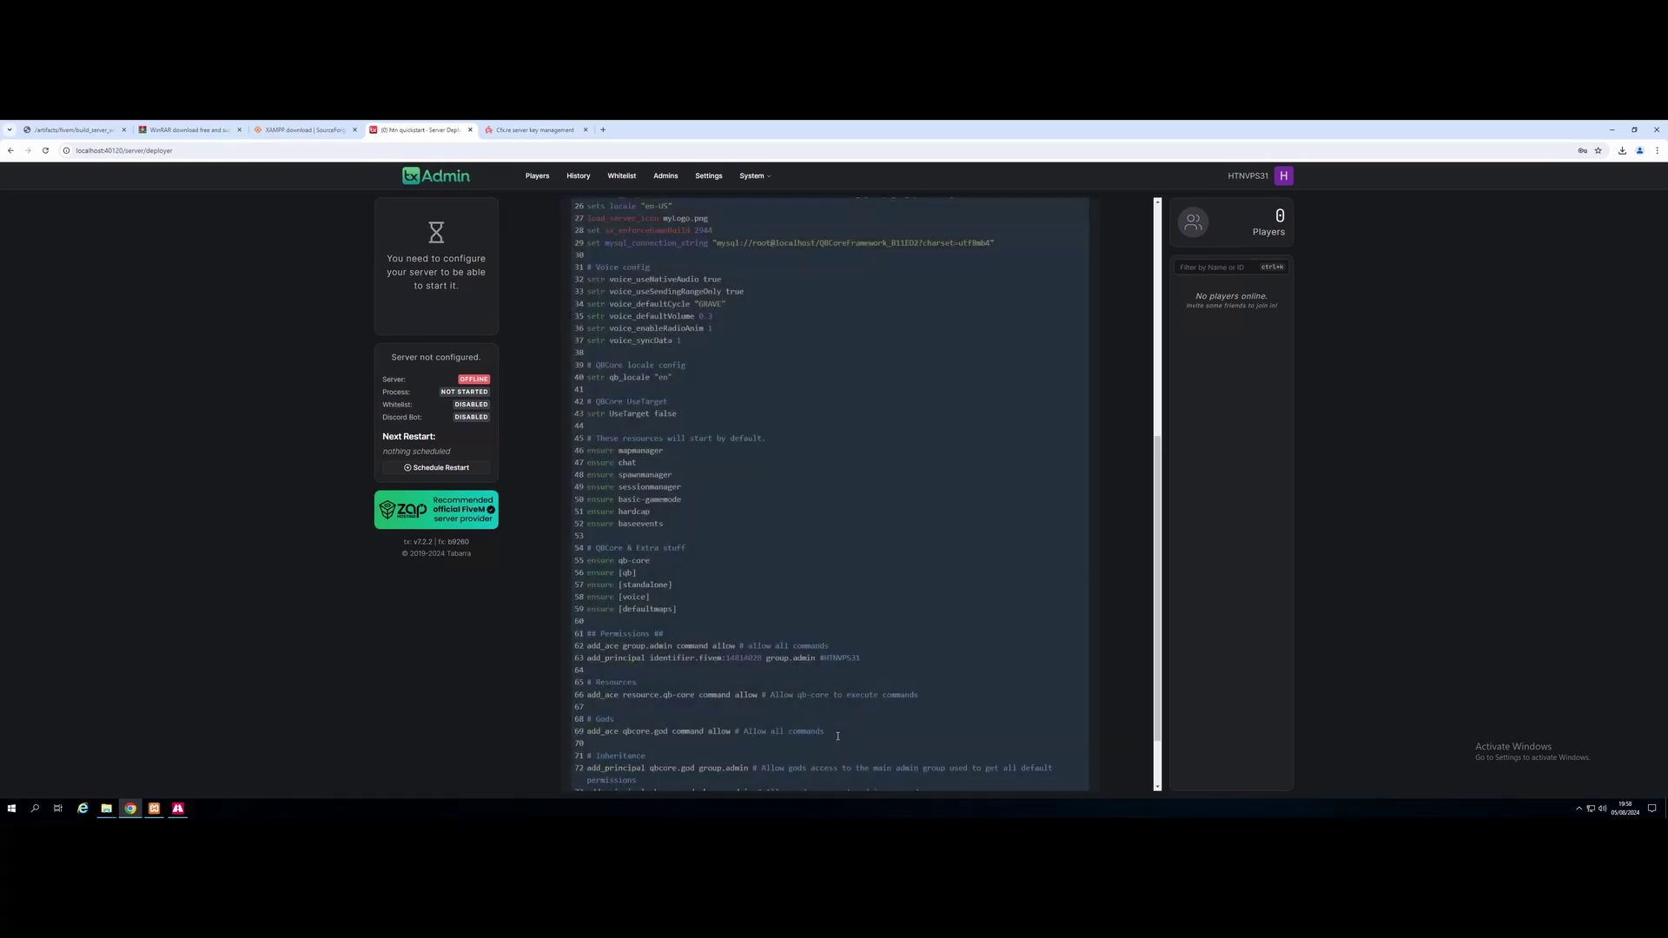
scroll(857, 583, down, 1)
click(882, 761)
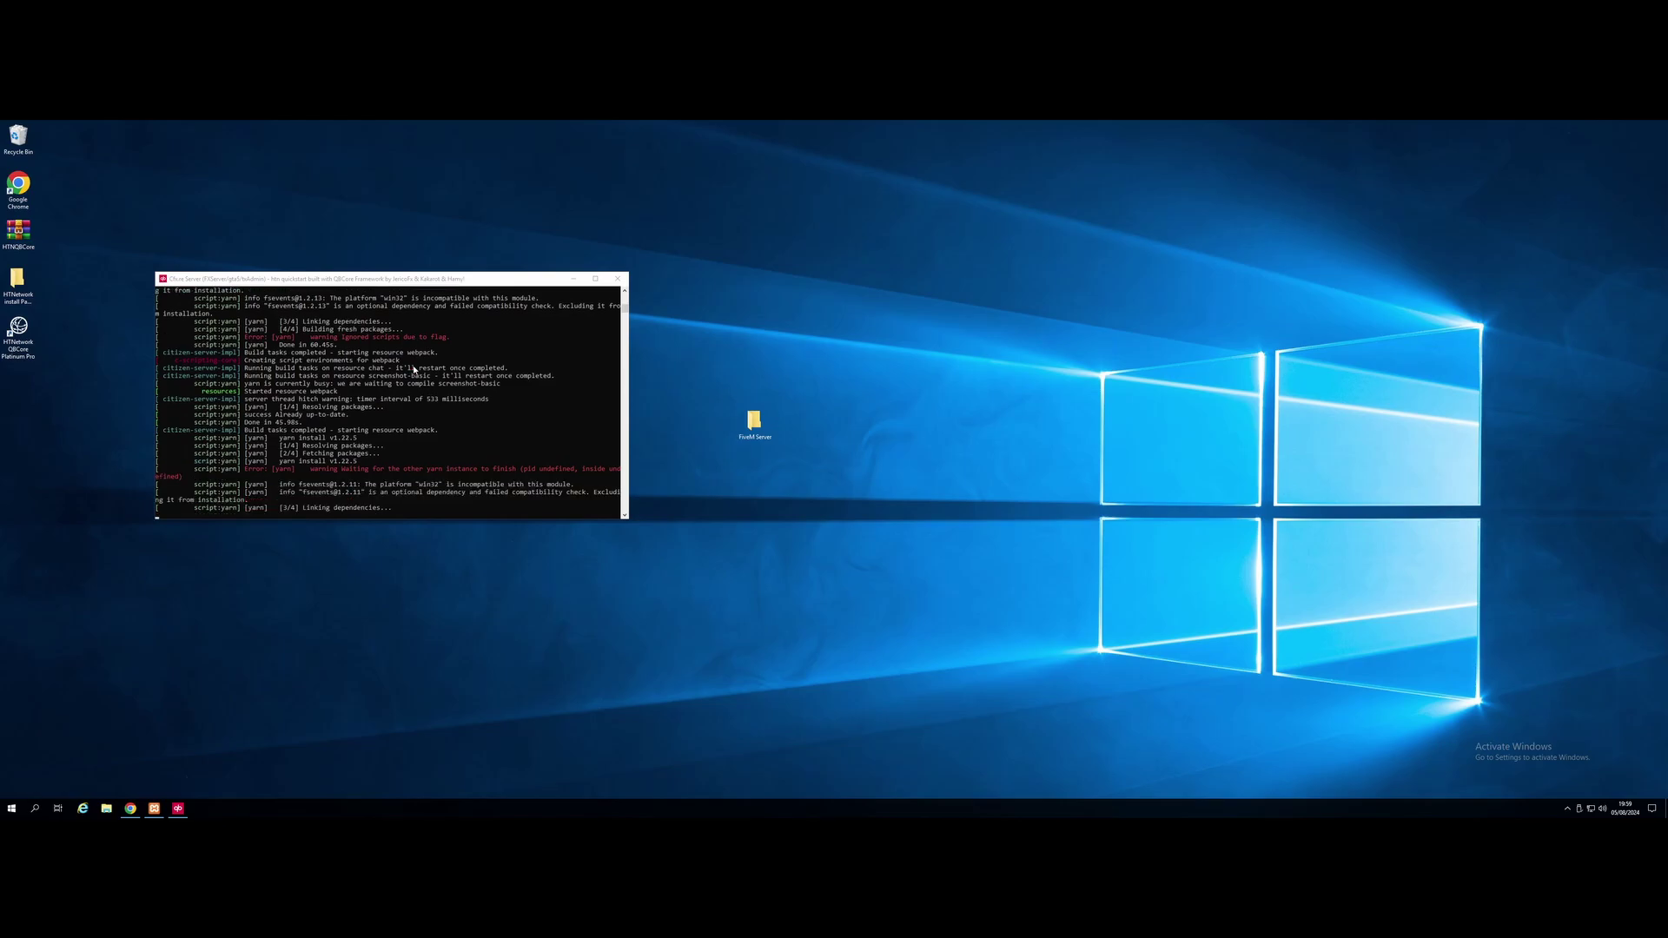
- Minimise the FXServer console and launch HTNetwork QBCore Platinum Pro from the desktop
click(574, 279)
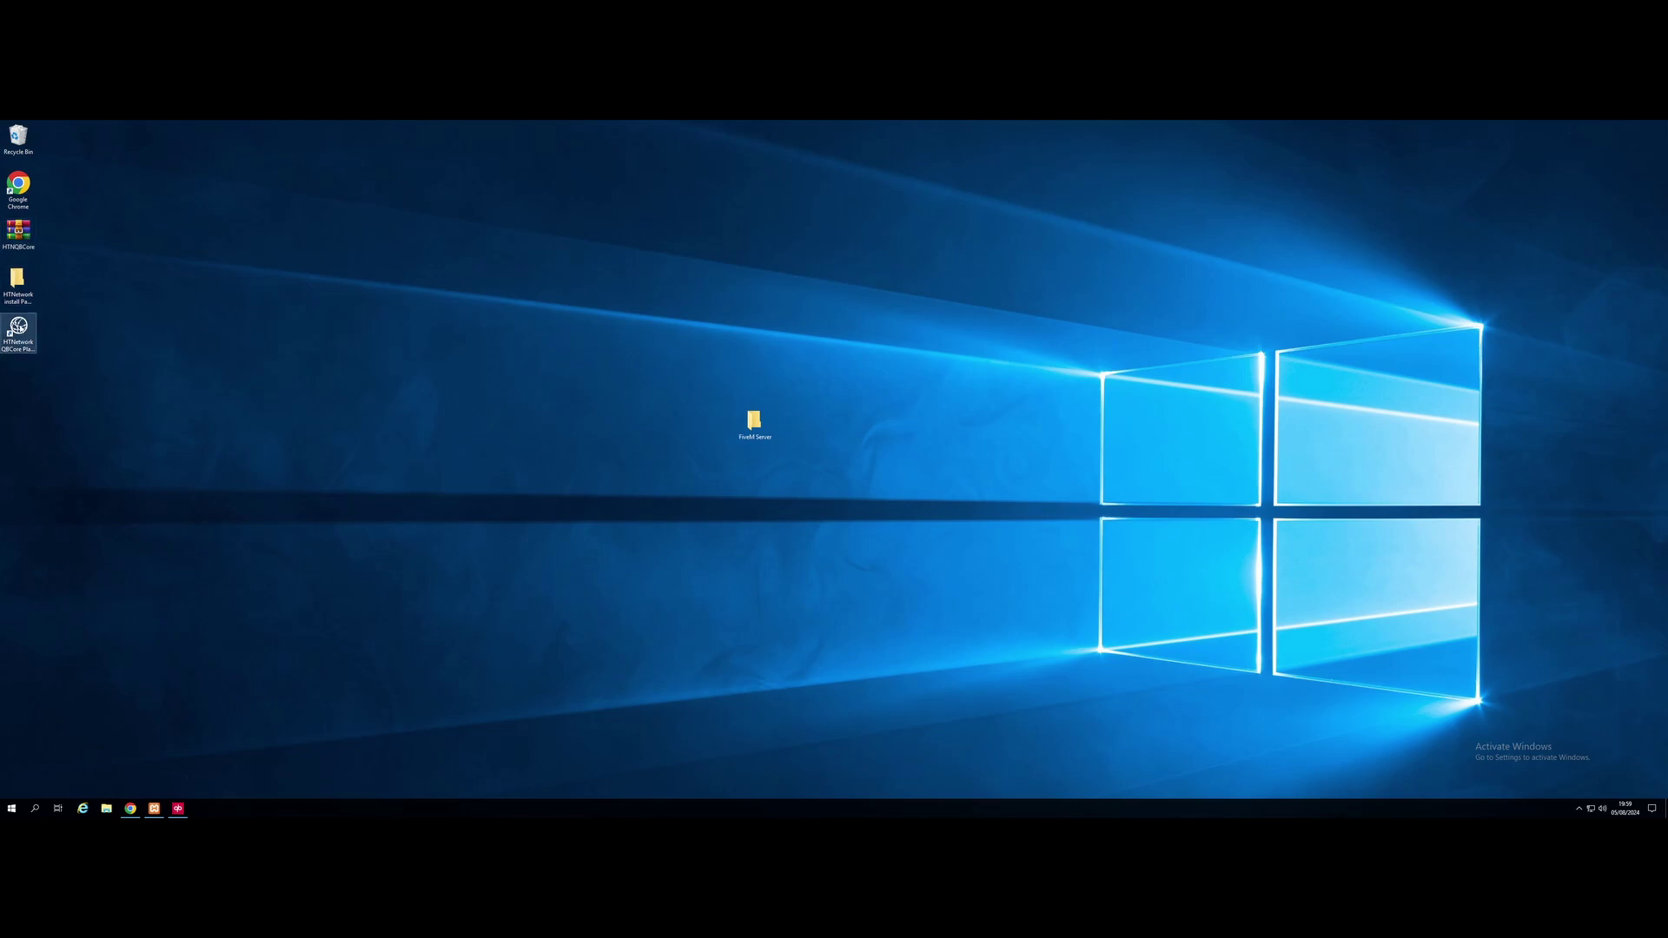
click(21, 338)
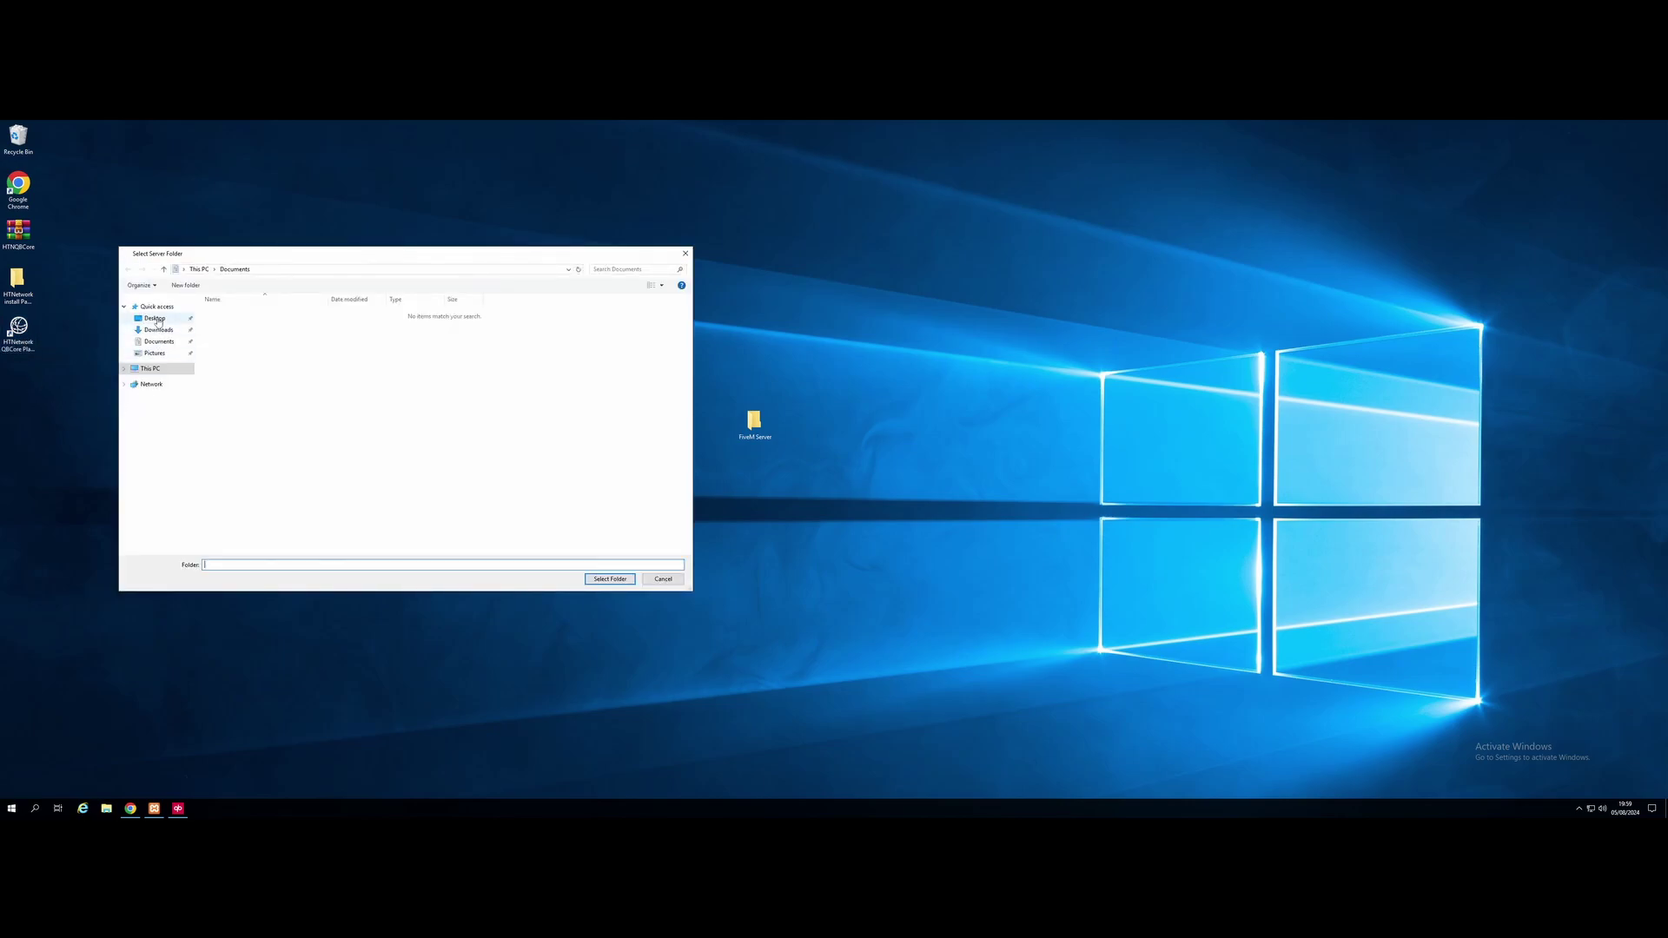
- Select Desktop > FiveM Server as the server folder
click(158, 320)
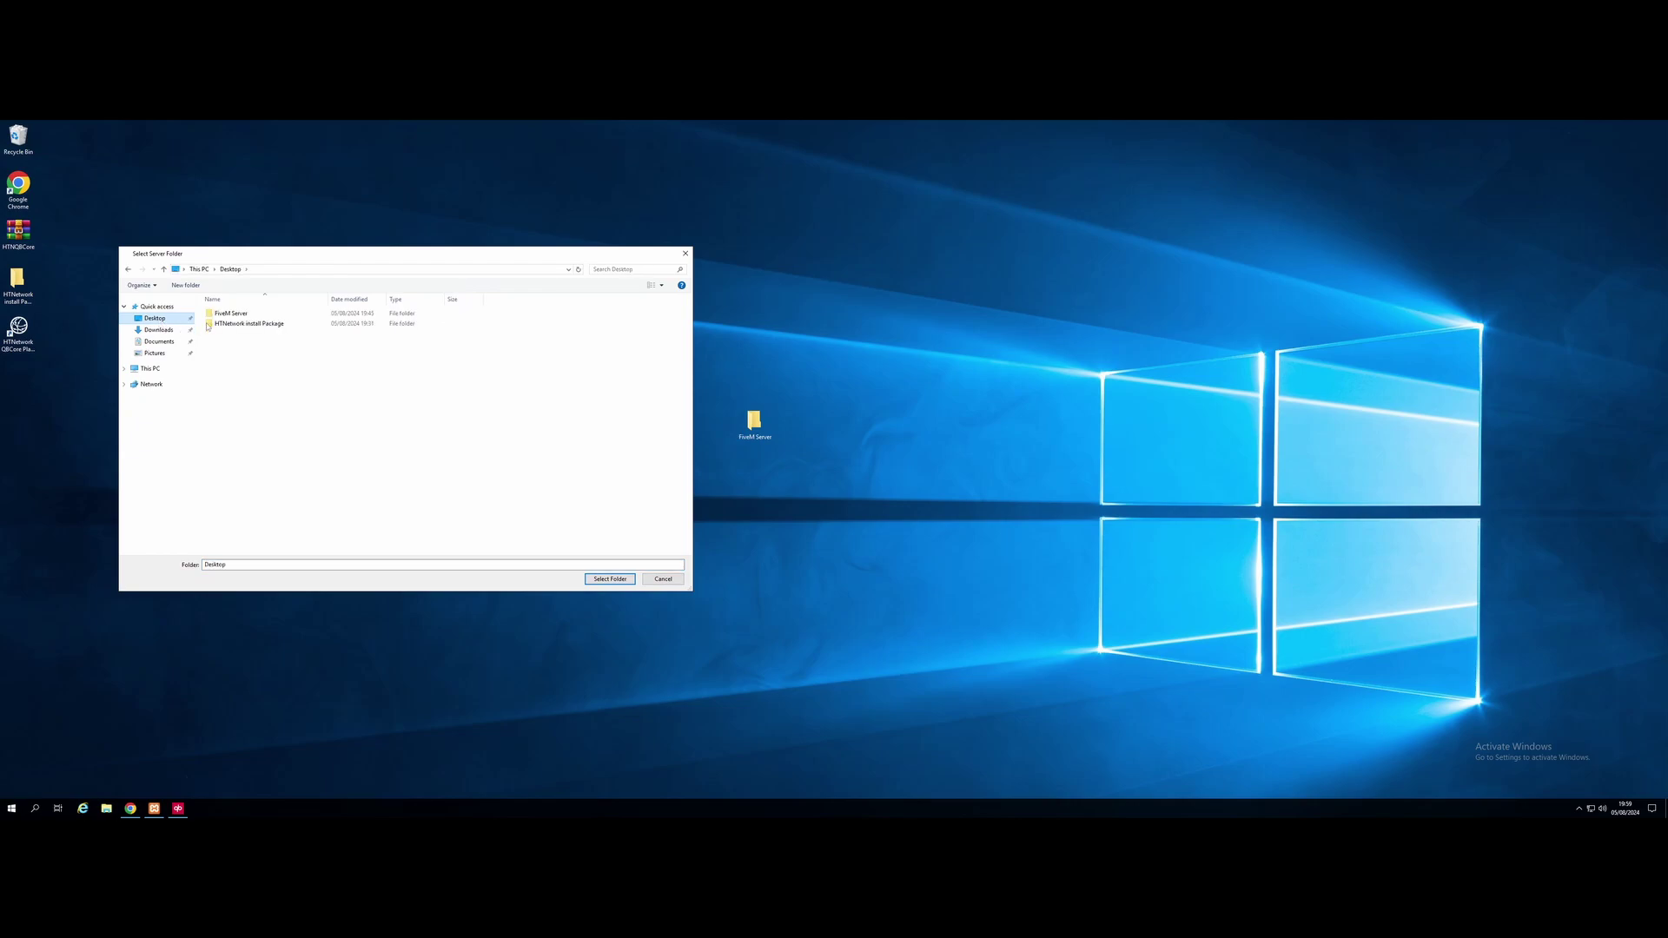
click(230, 313)
click(606, 582)
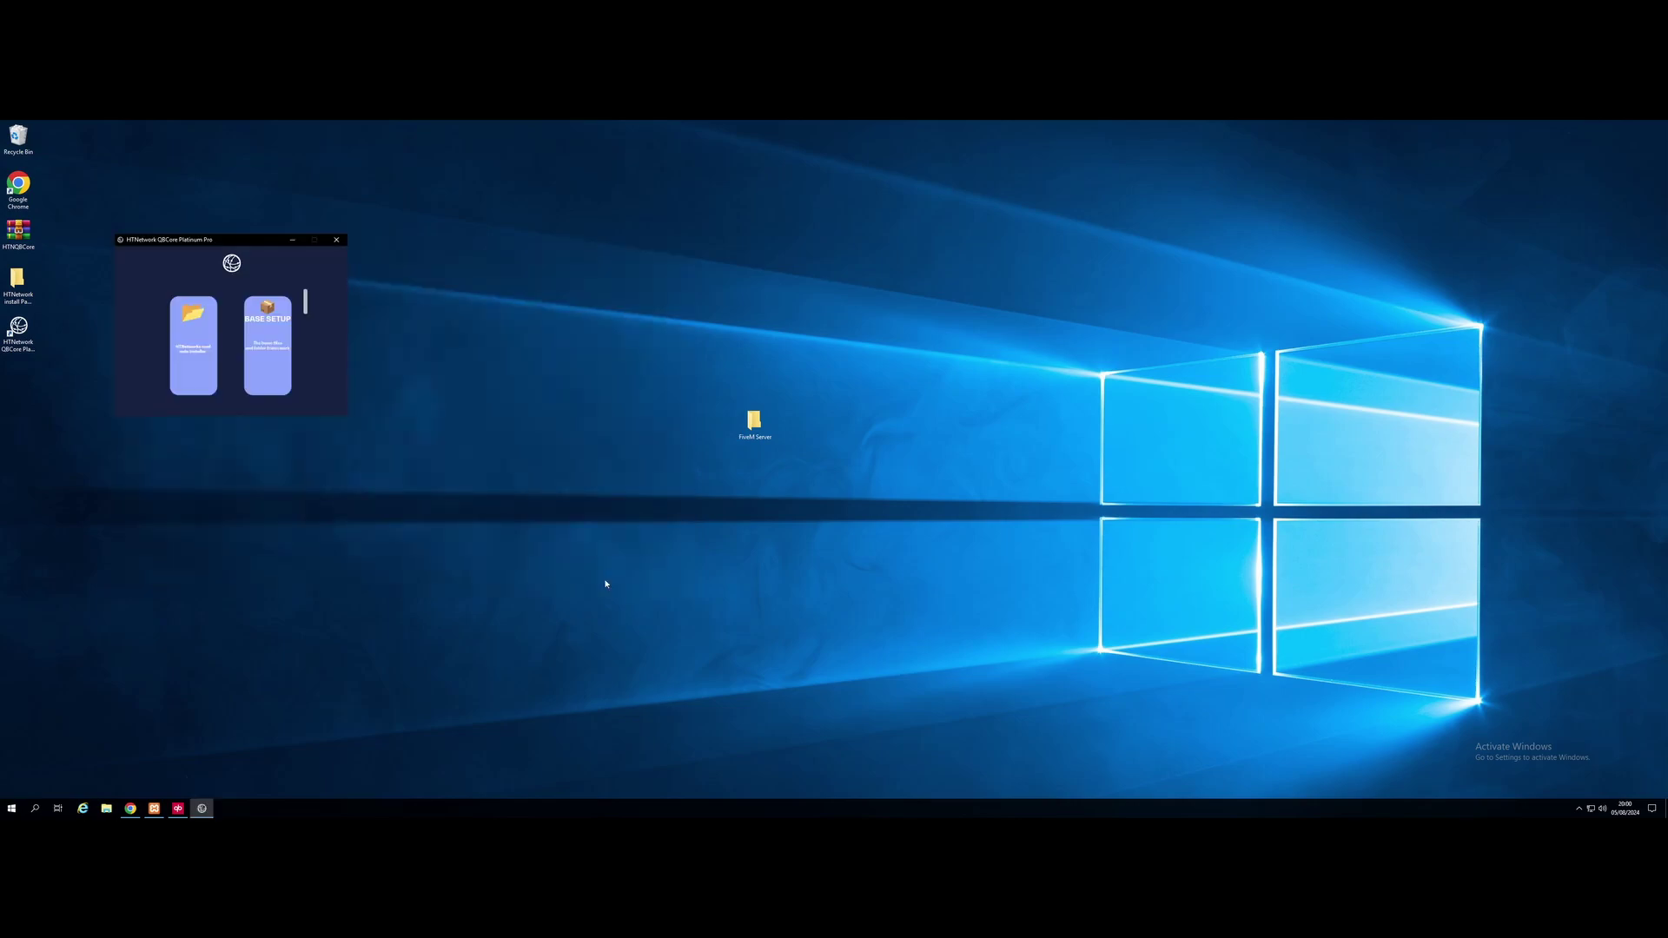
- Run BASE SETUP using the HTNetwork install Package folder
click(272, 331)
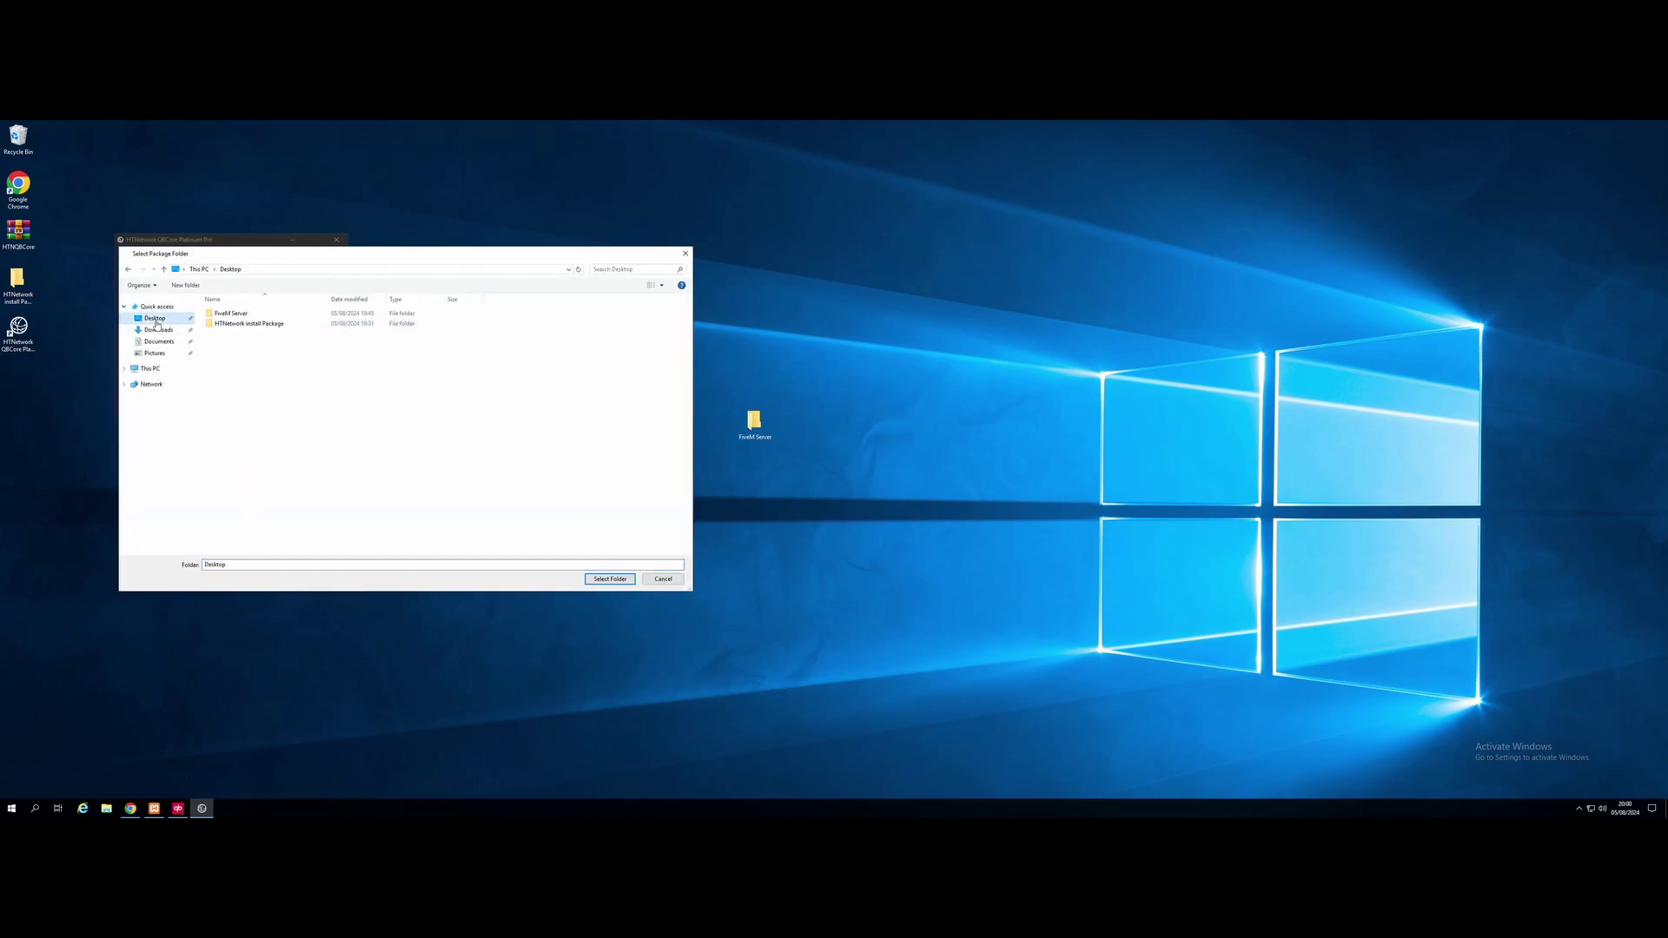
click(241, 326)
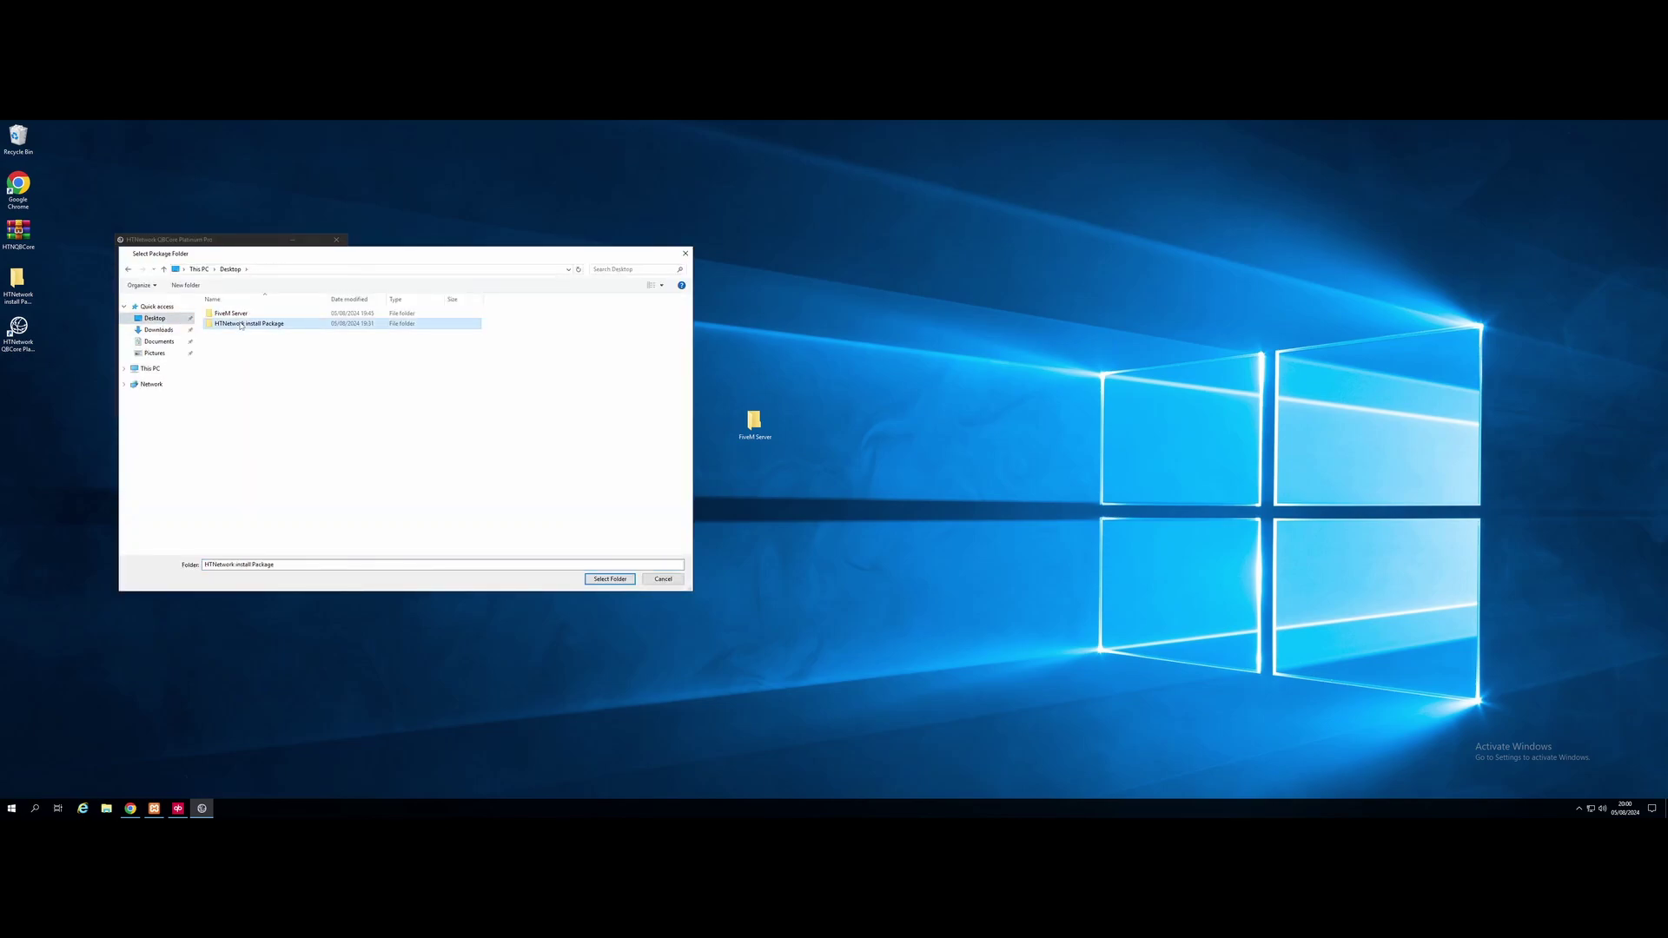
click(611, 579)
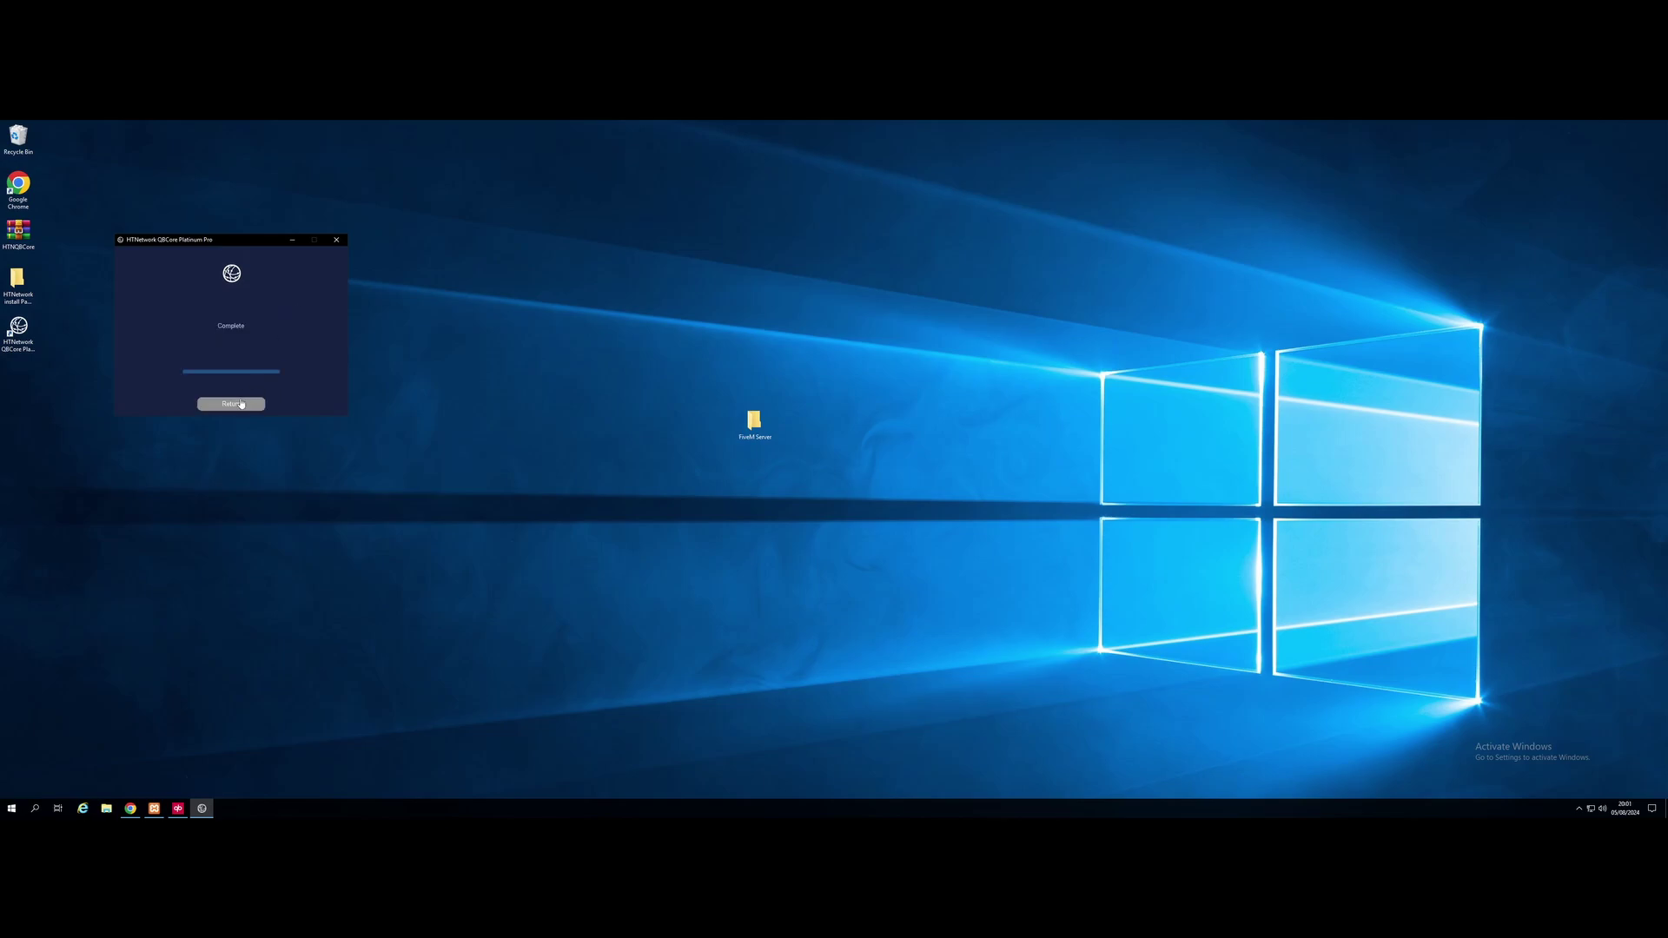
- Return to the mod categories, peek into QBCORE, then open the BONUS section
click(231, 404)
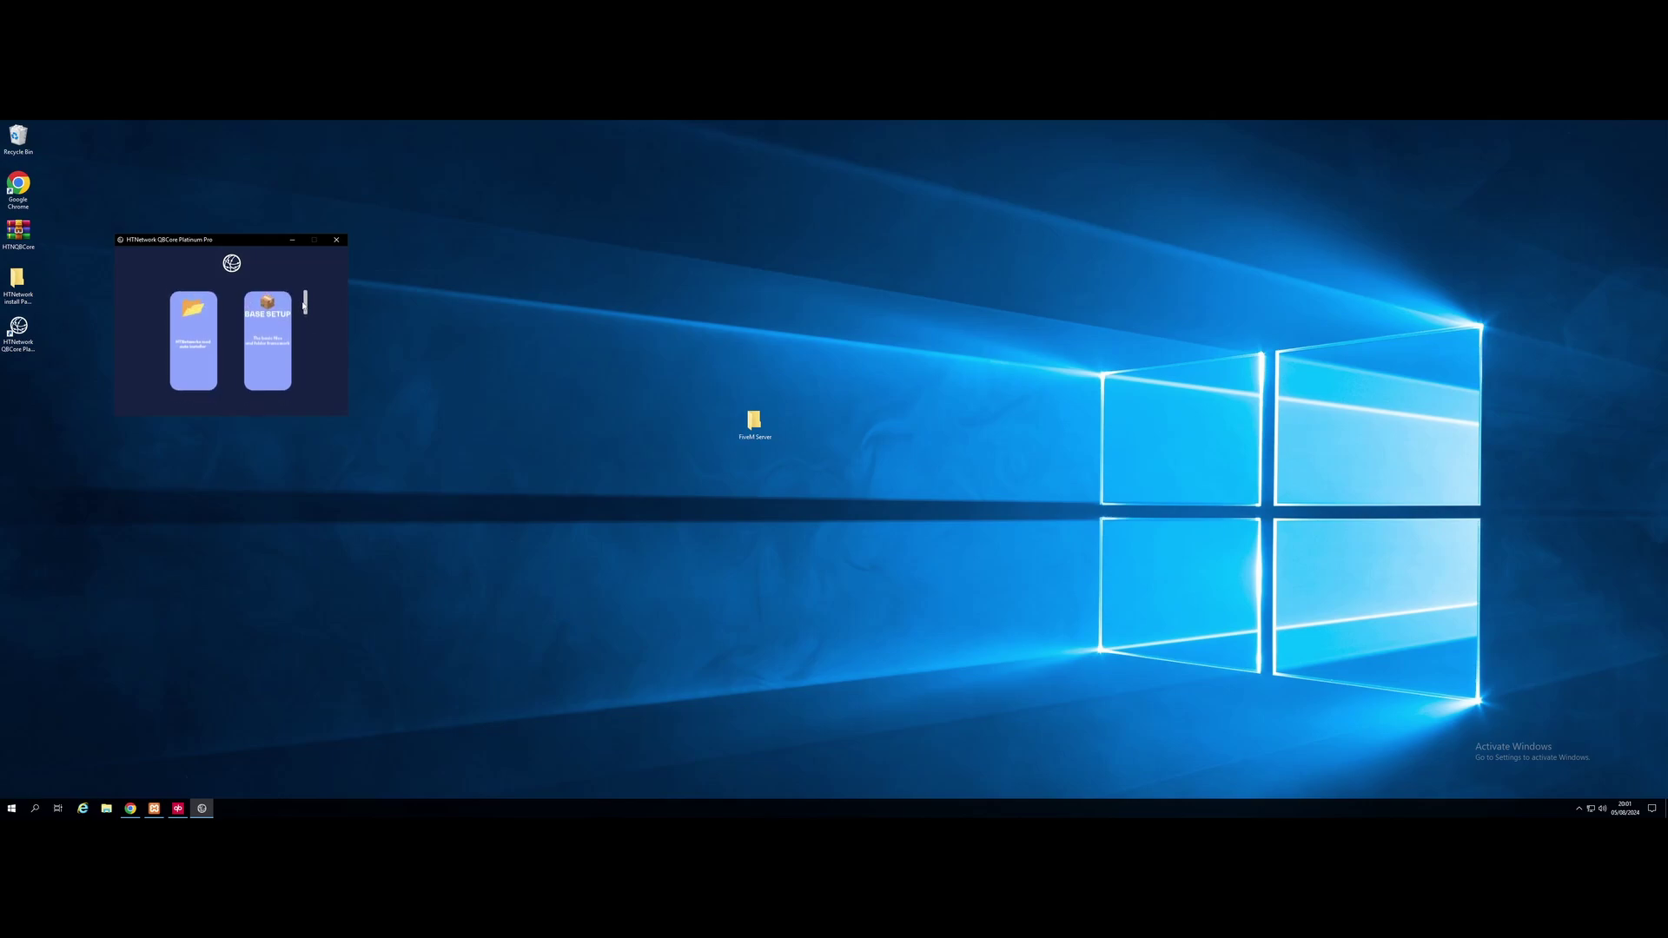
scroll(305, 304, down, 2)
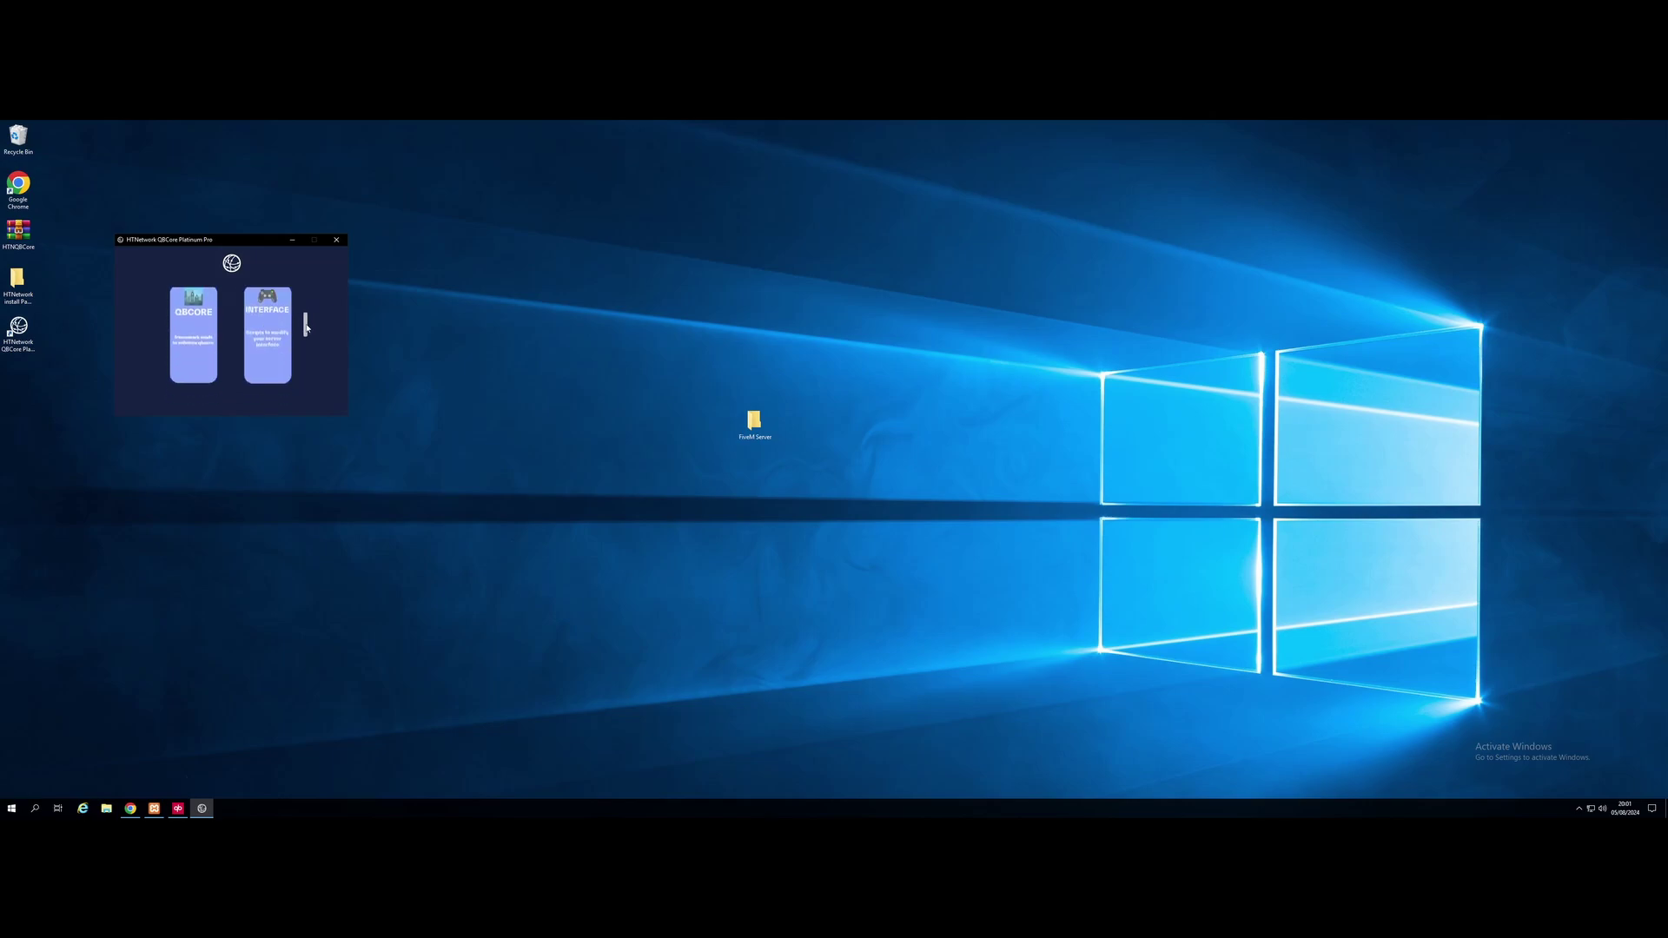
click(191, 328)
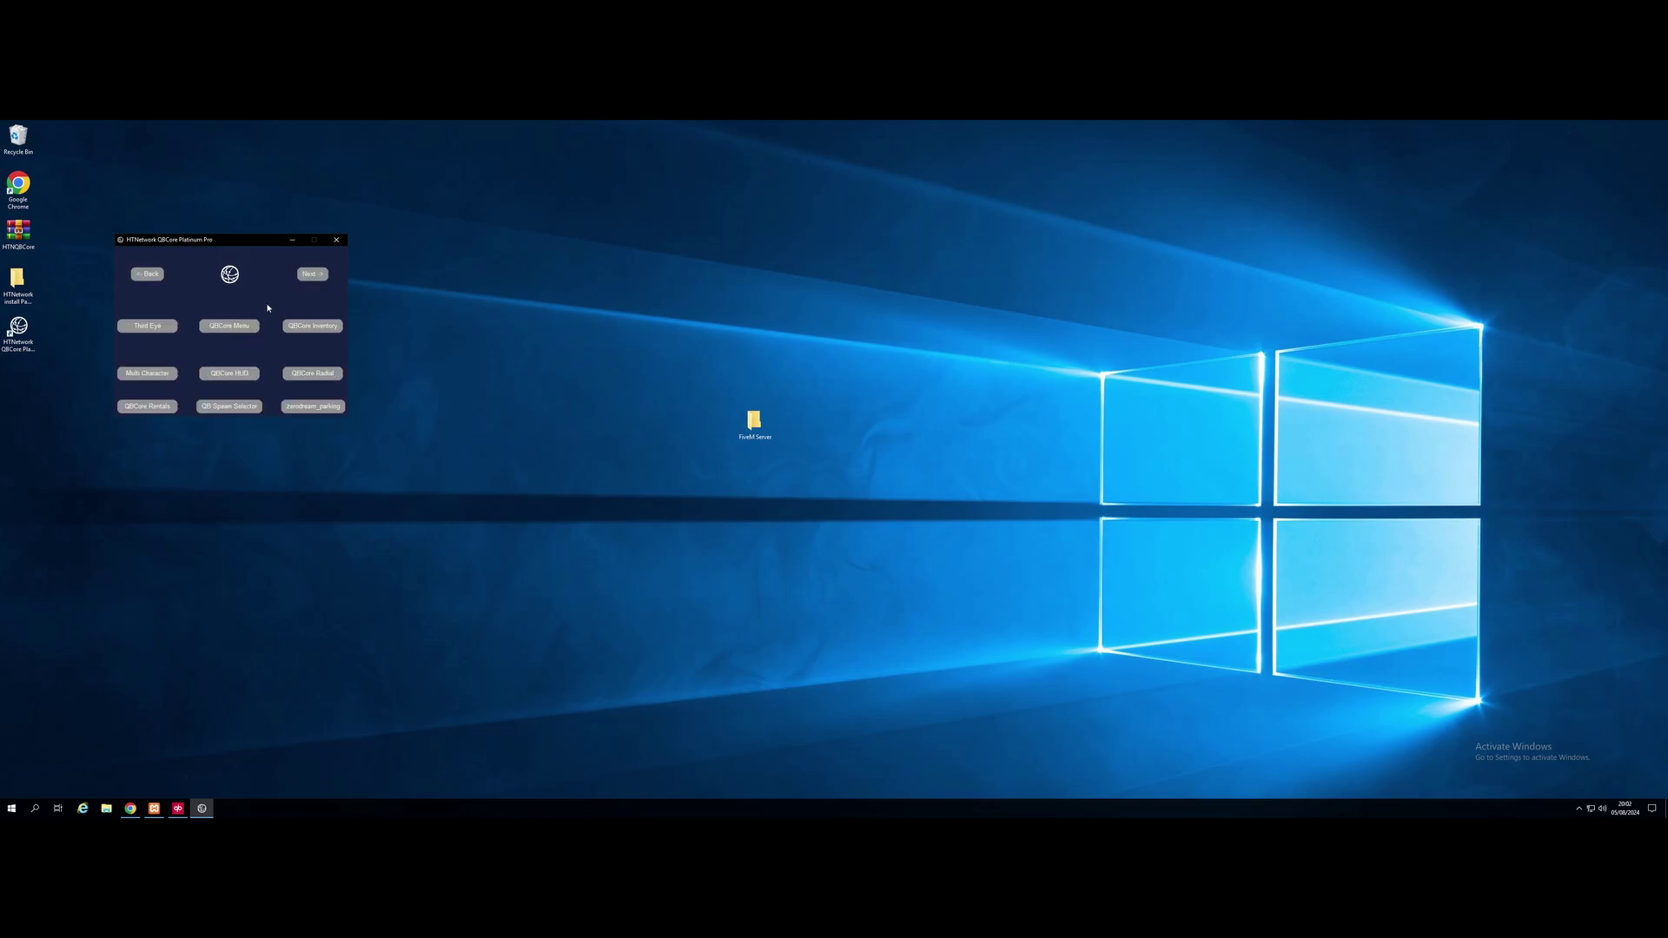
click(146, 278)
scroll(274, 340, down, 3)
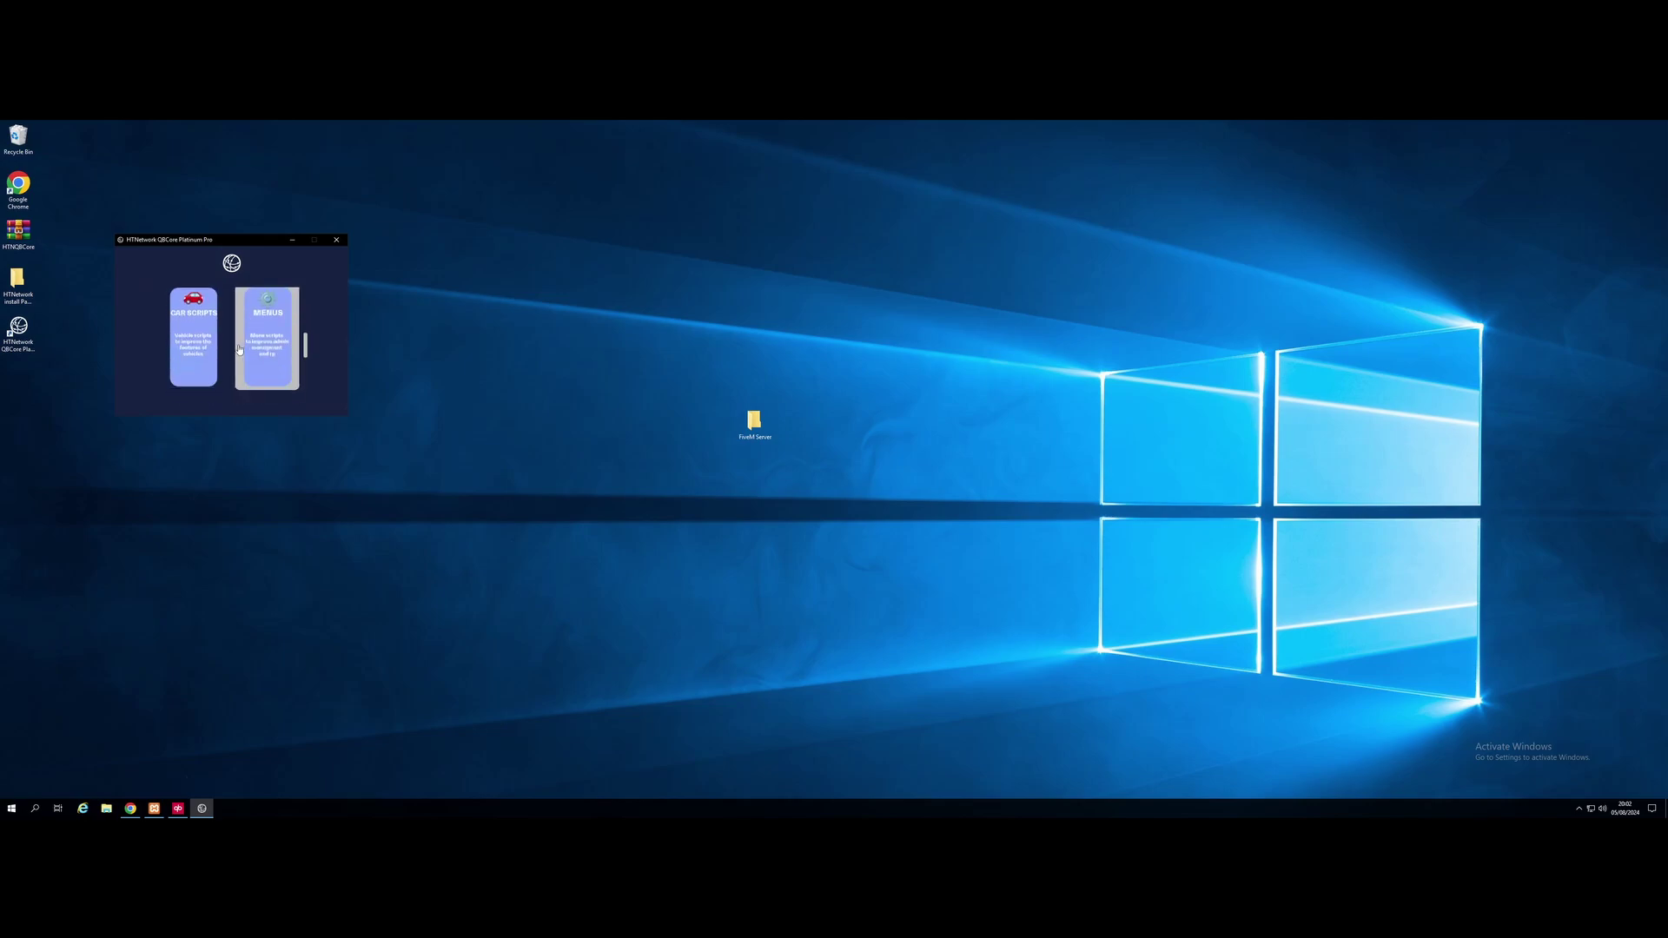
scroll(260, 331, down, 3)
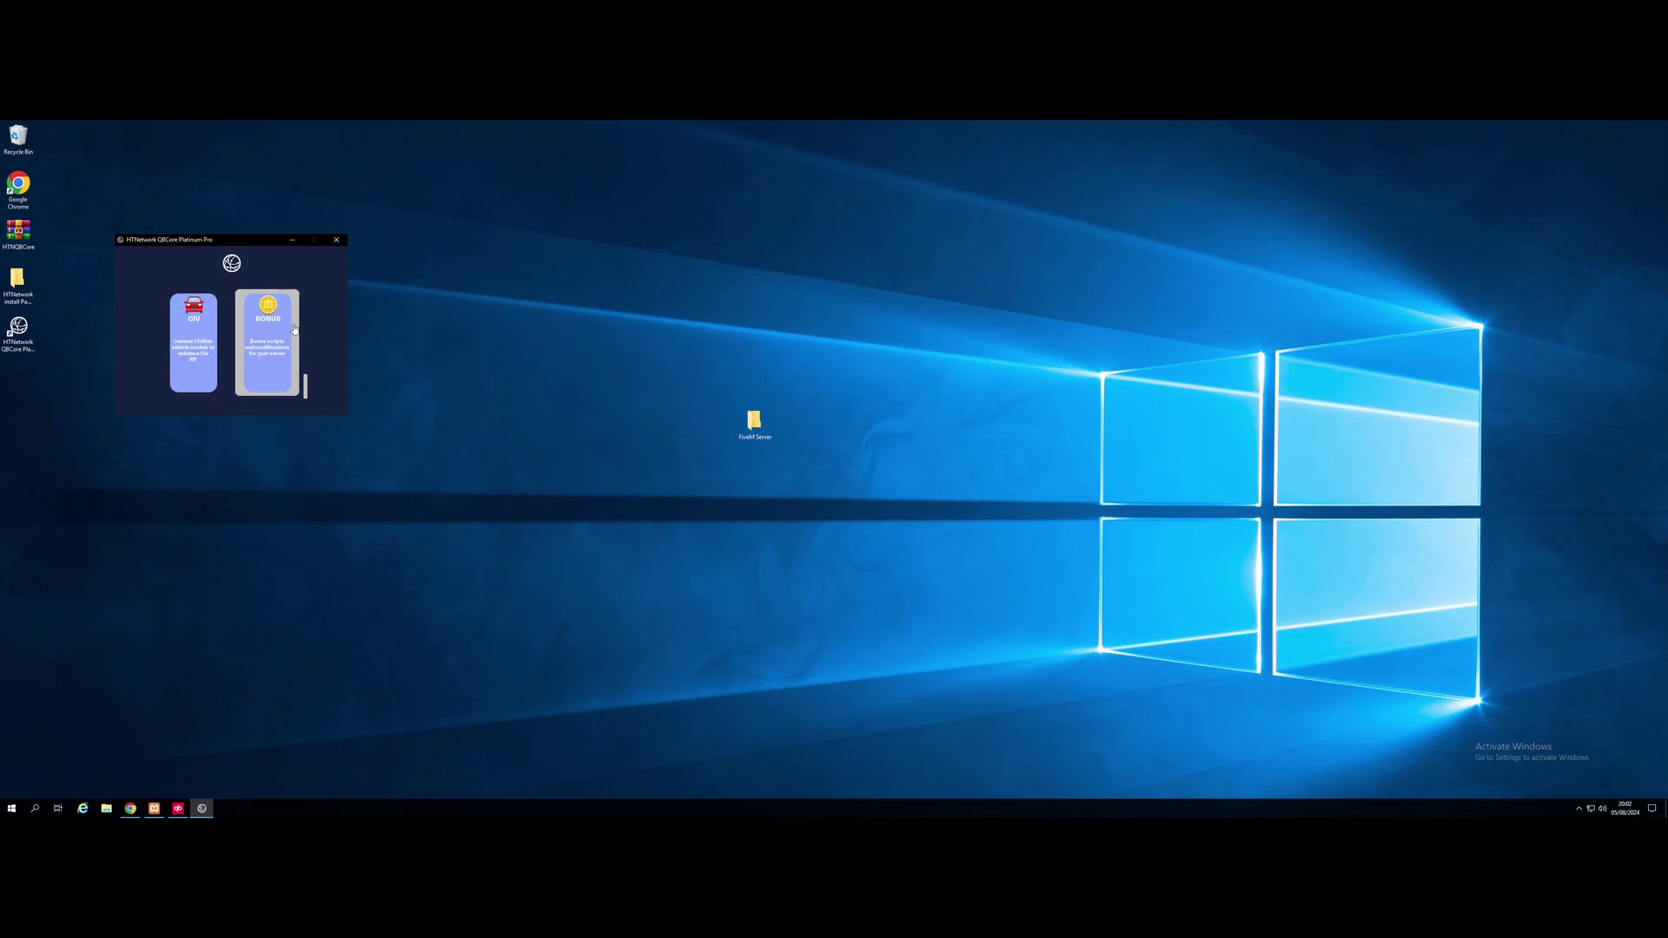
click(269, 321)
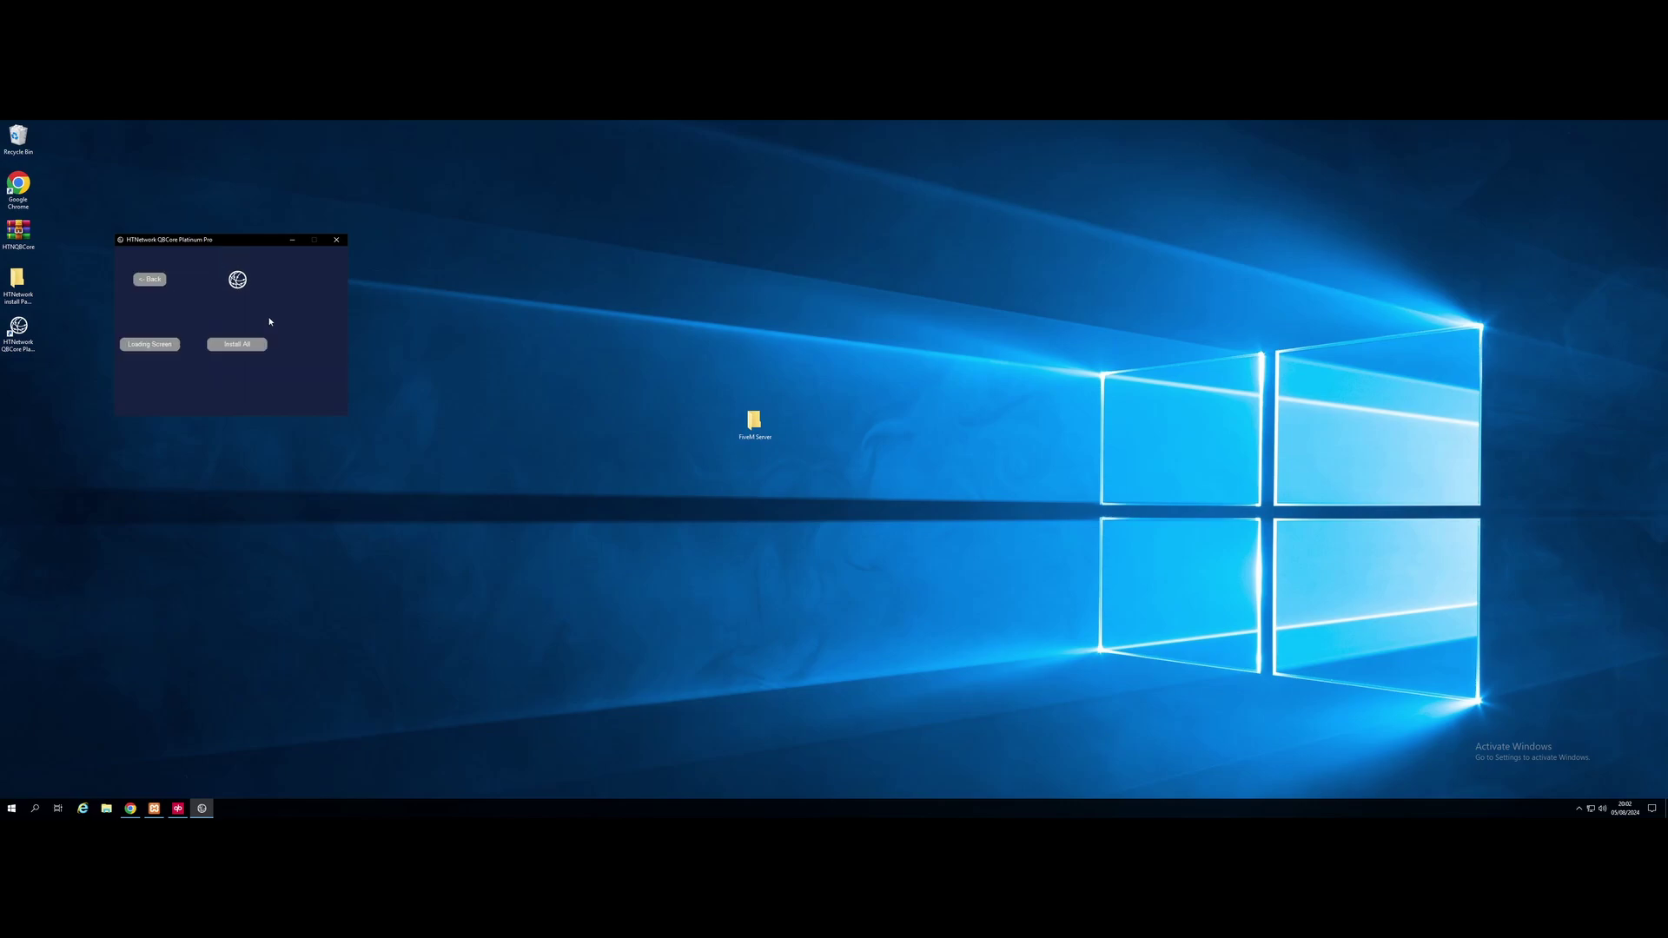
- Install all BONUS mods, then minimise the installer while downloads continue
click(251, 343)
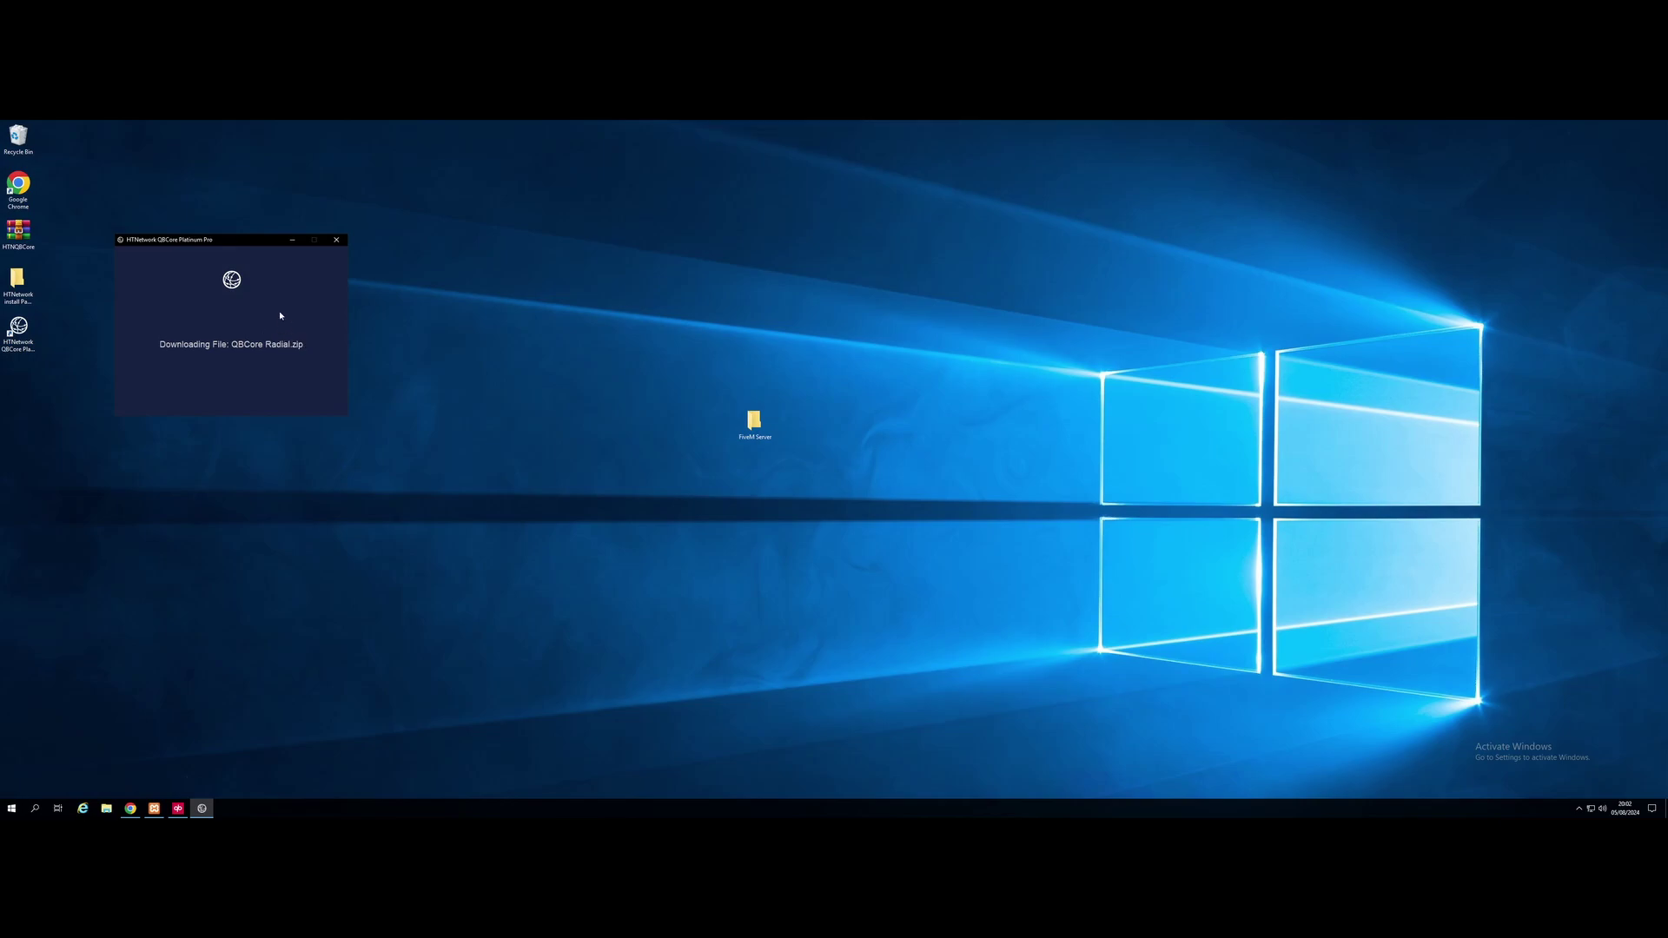
click(291, 241)
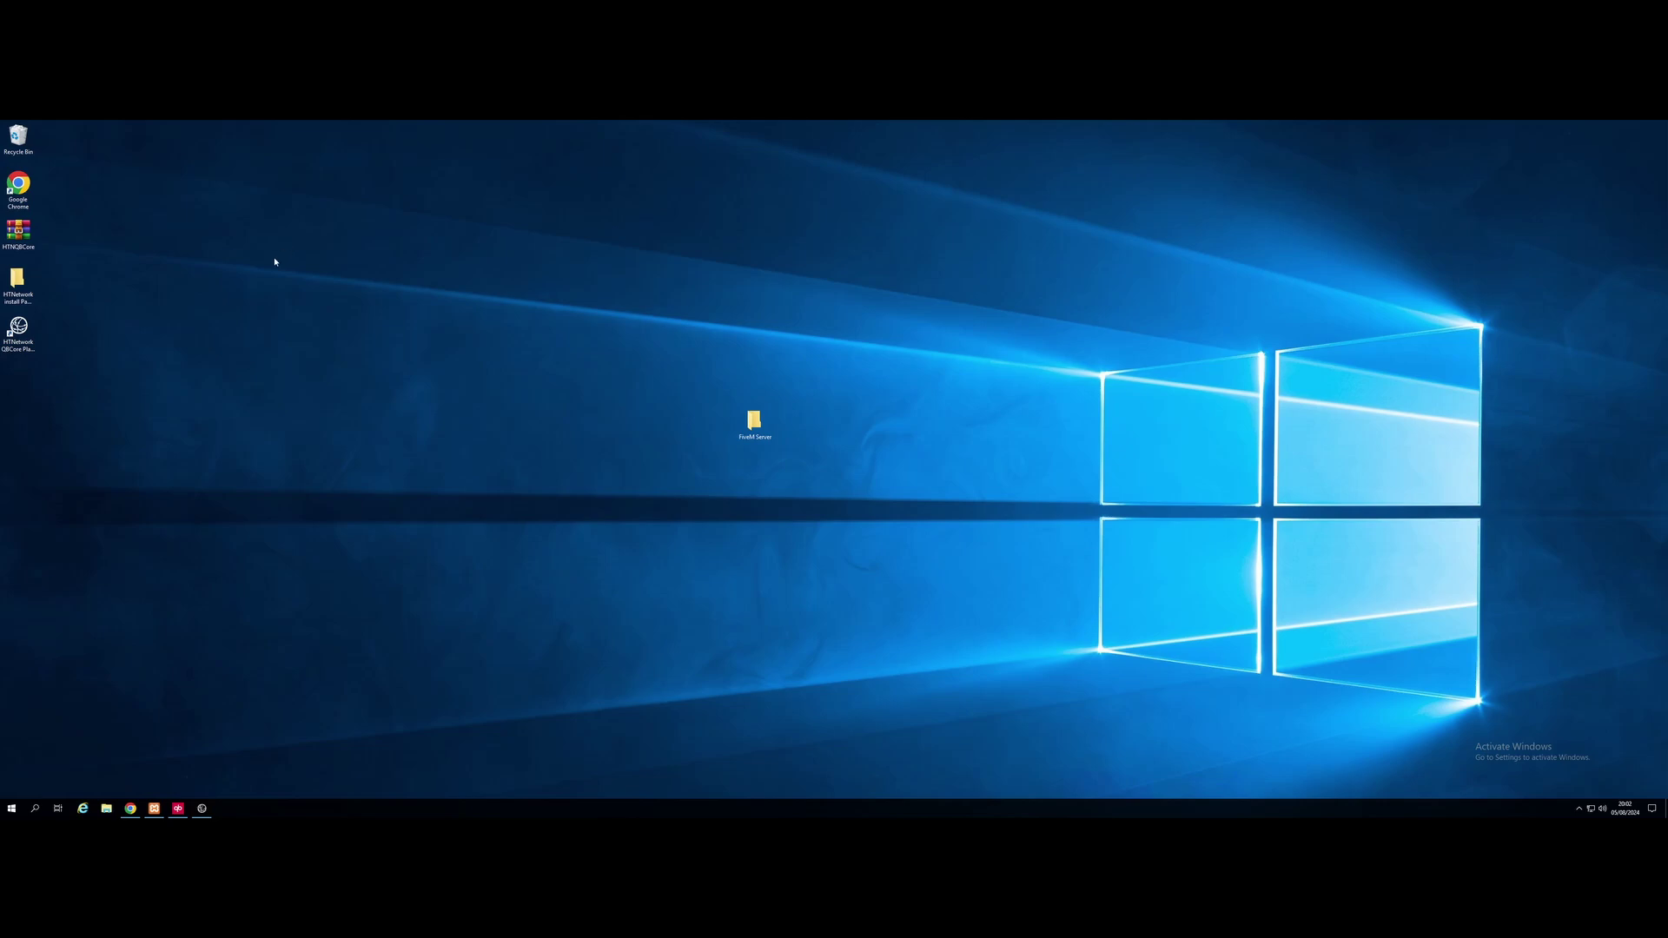
- Open Windows Defender Firewall with Advanced Security from a 'fir' search and show Inbound Rules
click(34, 813)
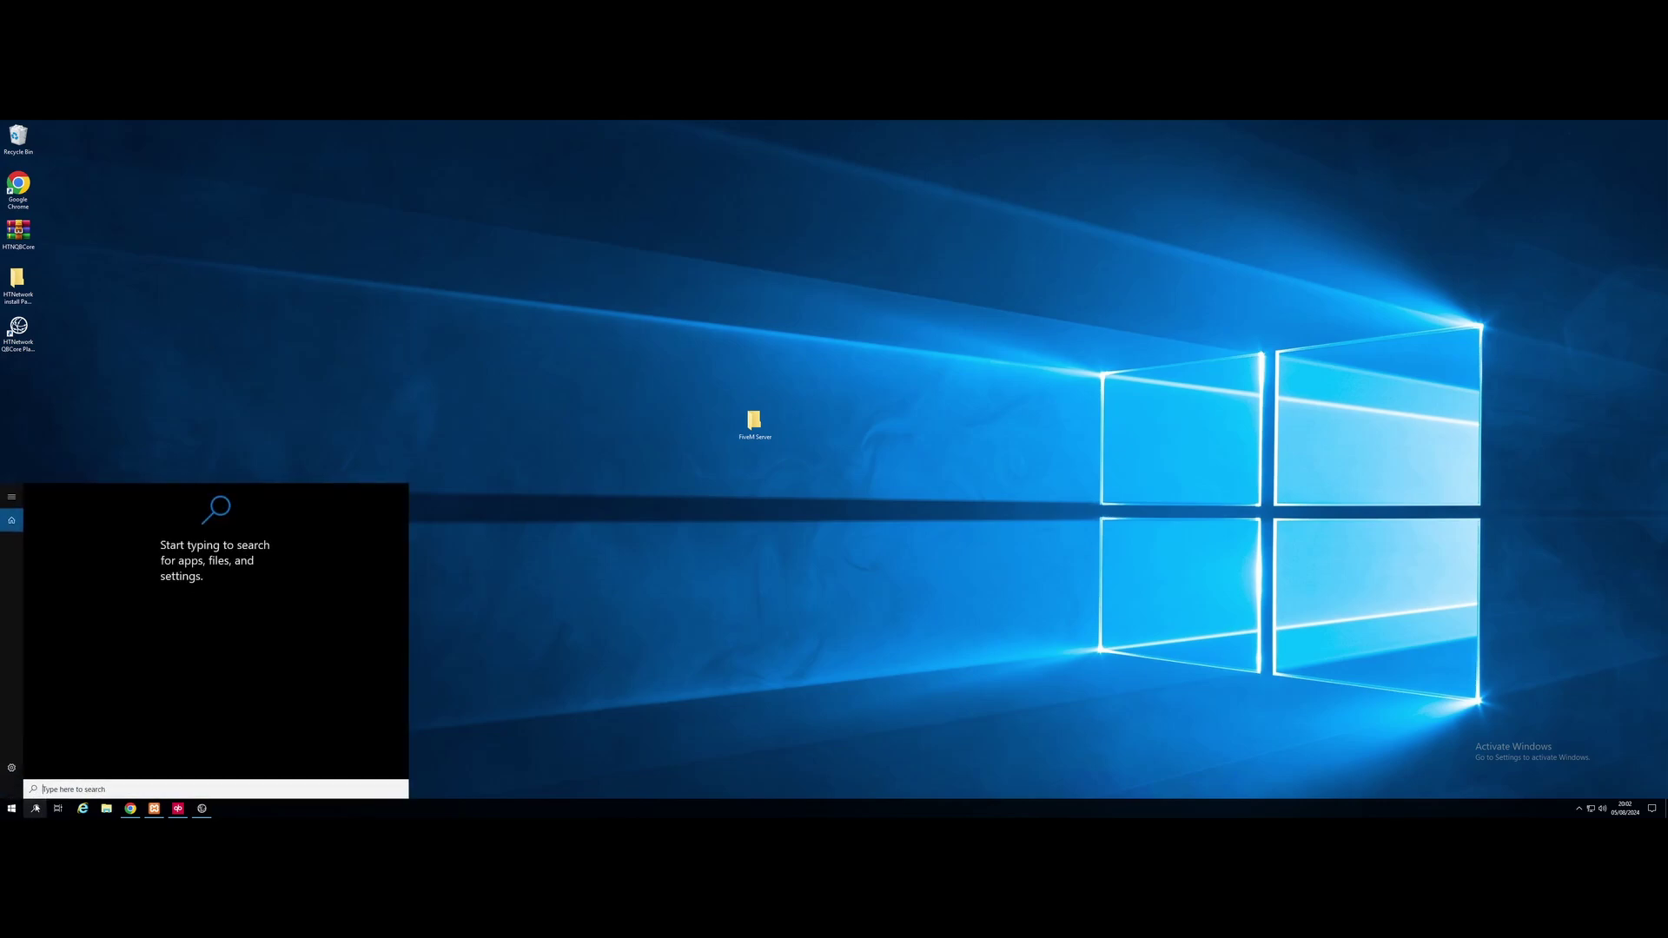
text(fir)
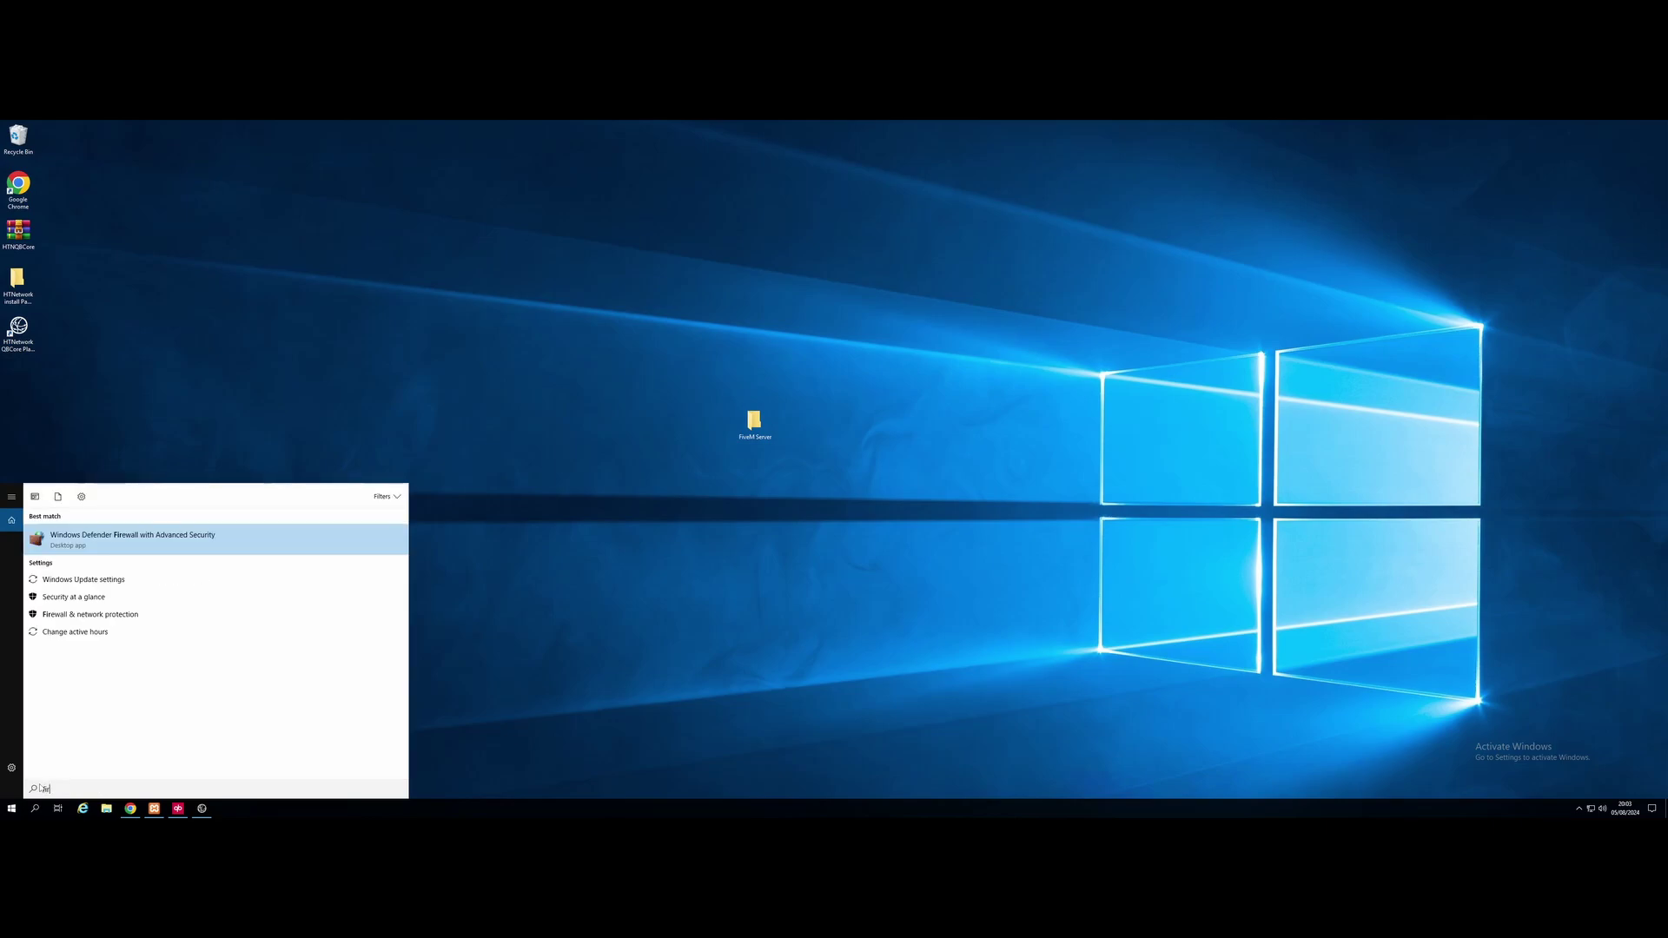
click(121, 543)
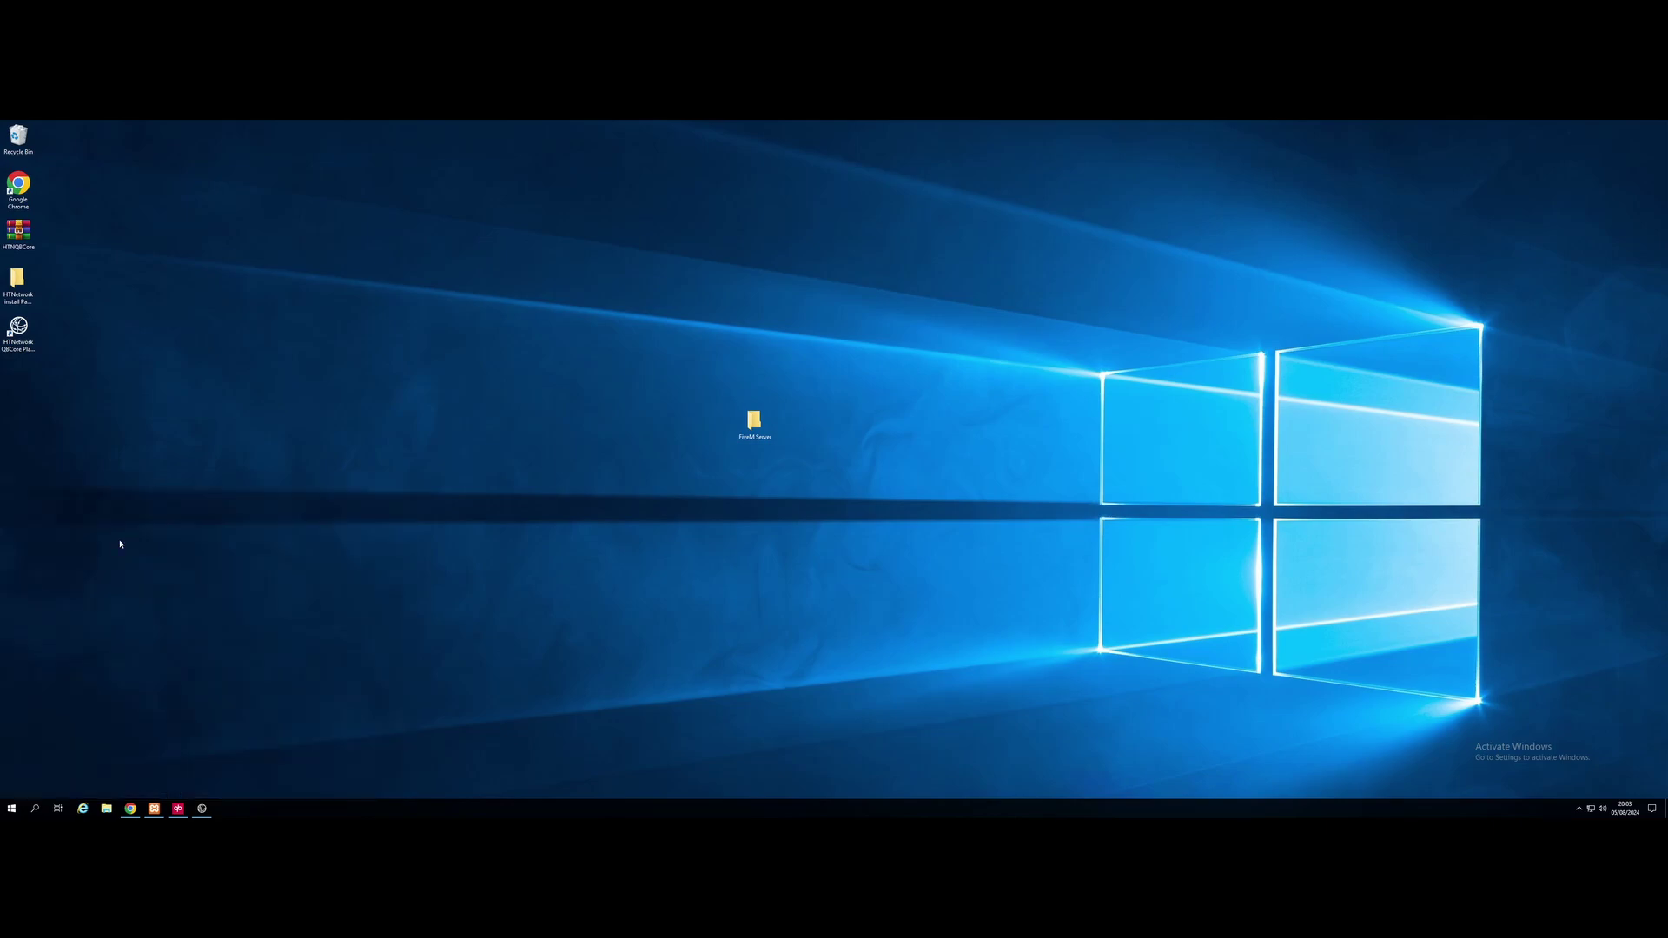
click(65, 185)
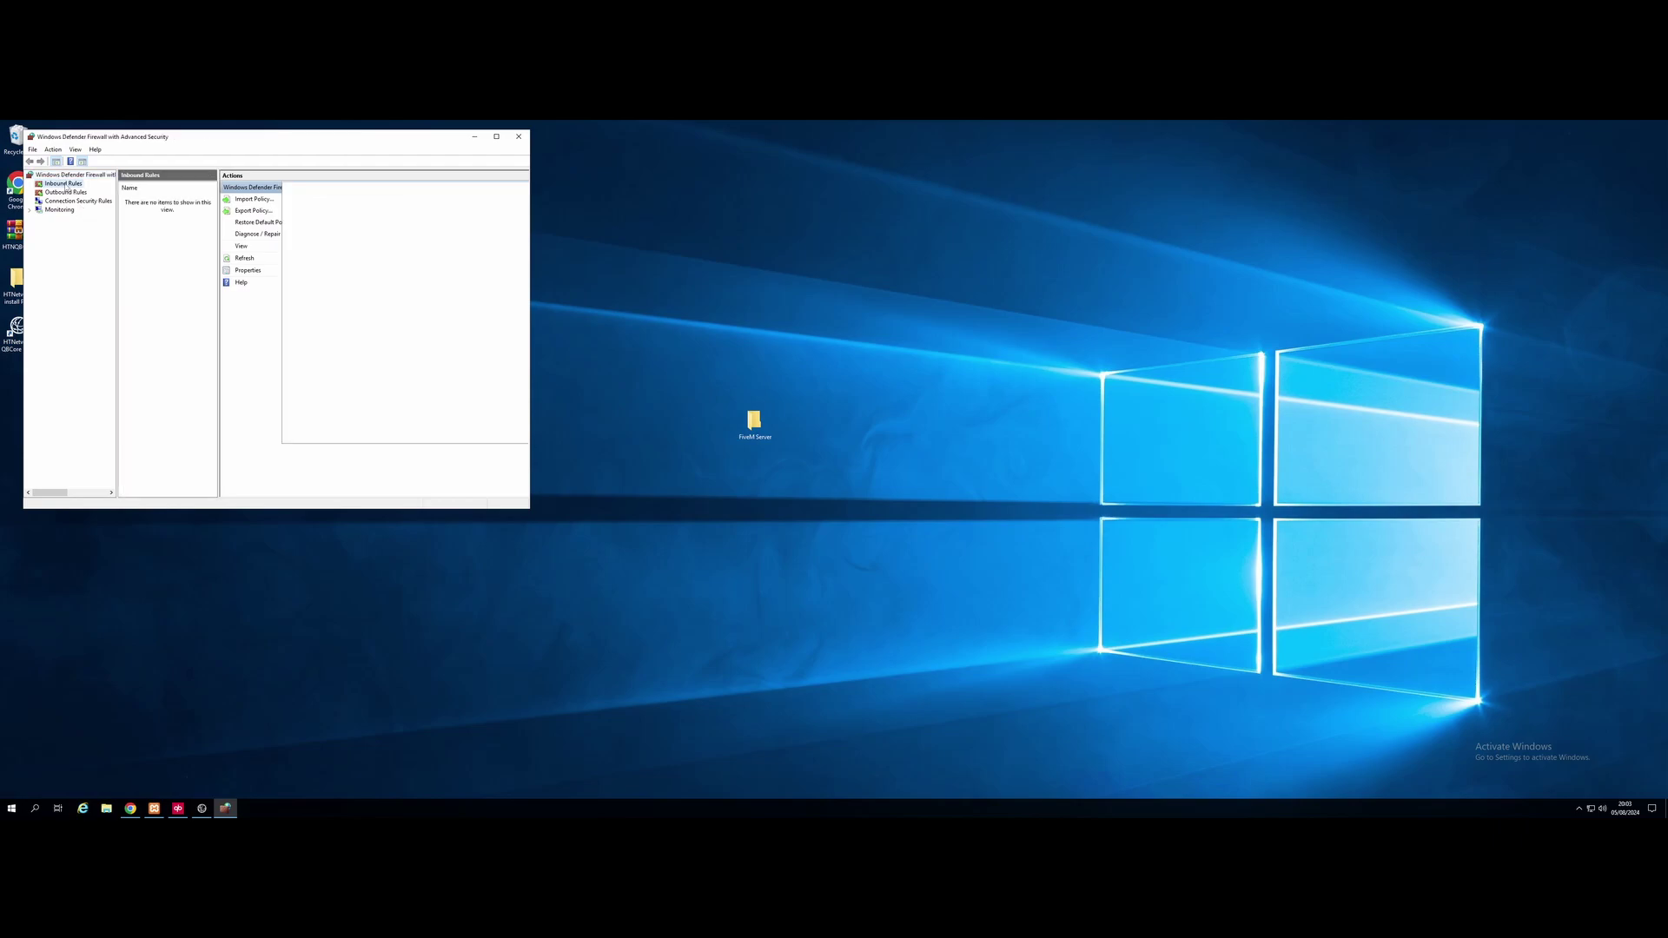
- Create an inbound port rule for 30120, allowed on all profiles, named FiveM
click(247, 201)
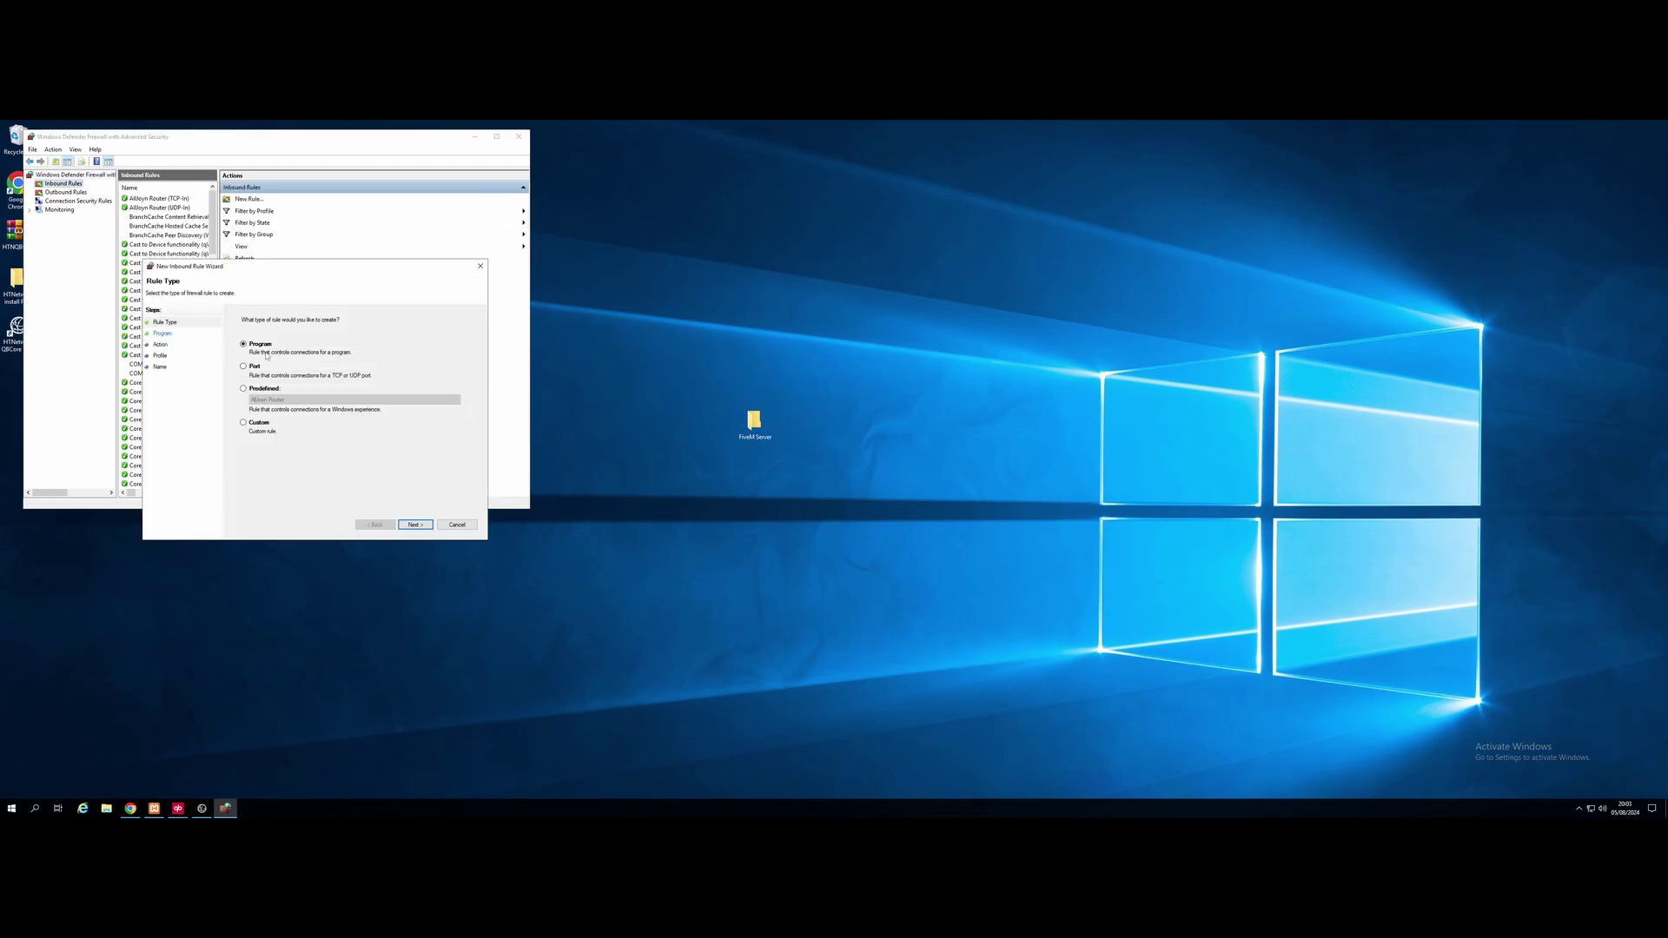
click(265, 370)
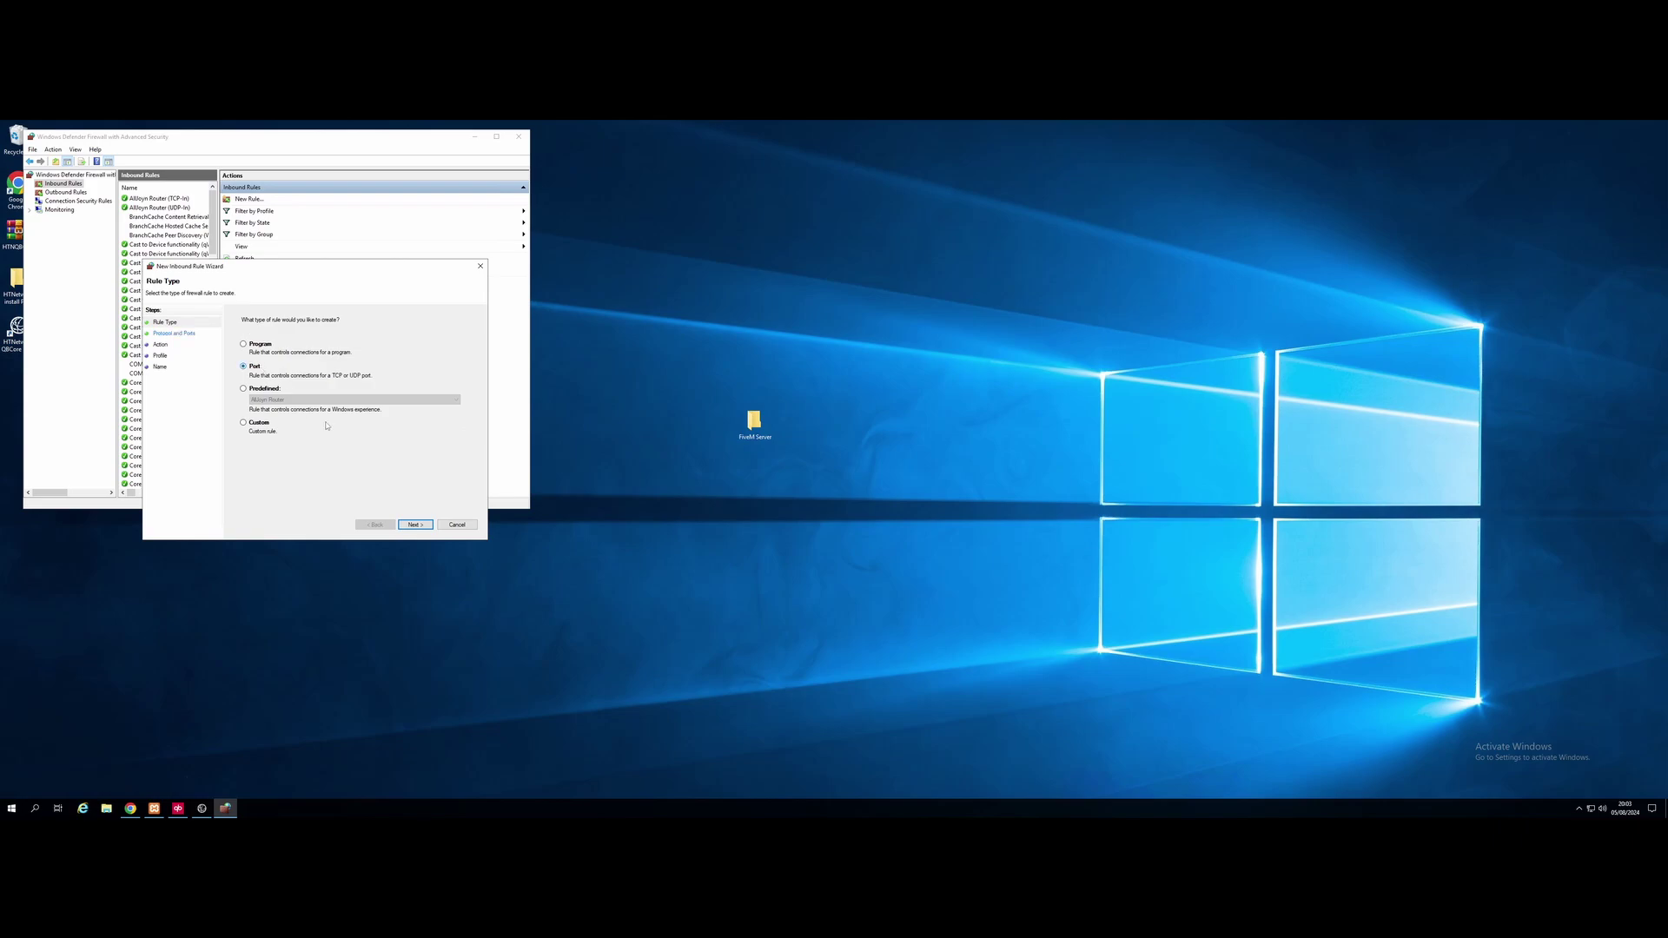
click(416, 523)
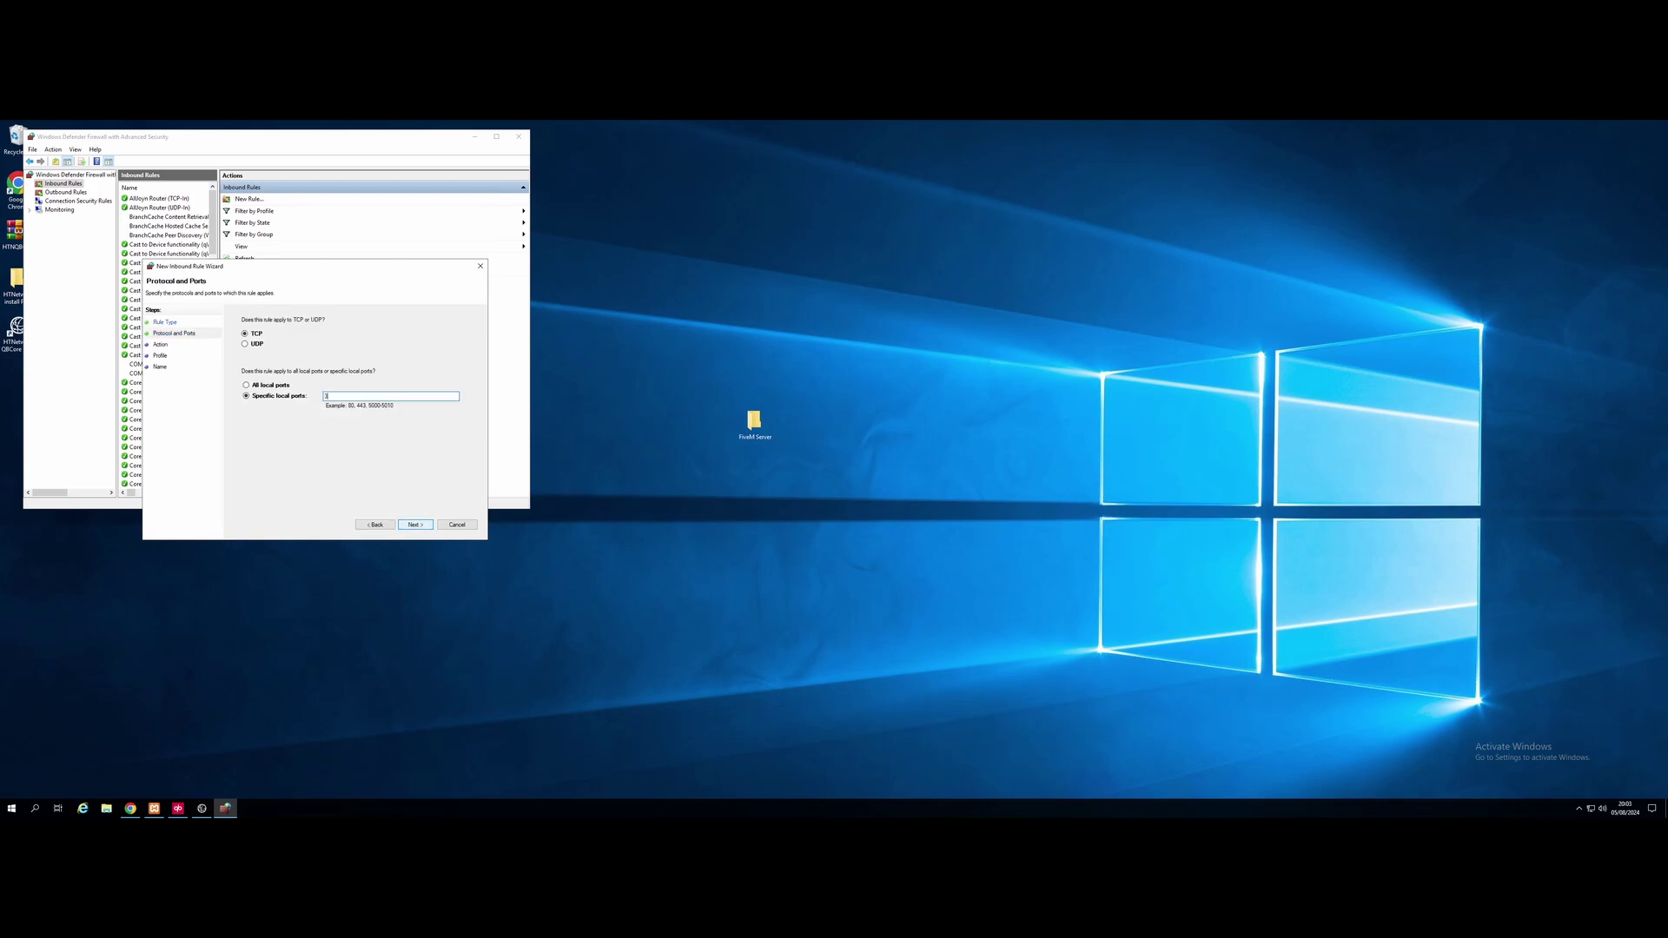
click(415, 524)
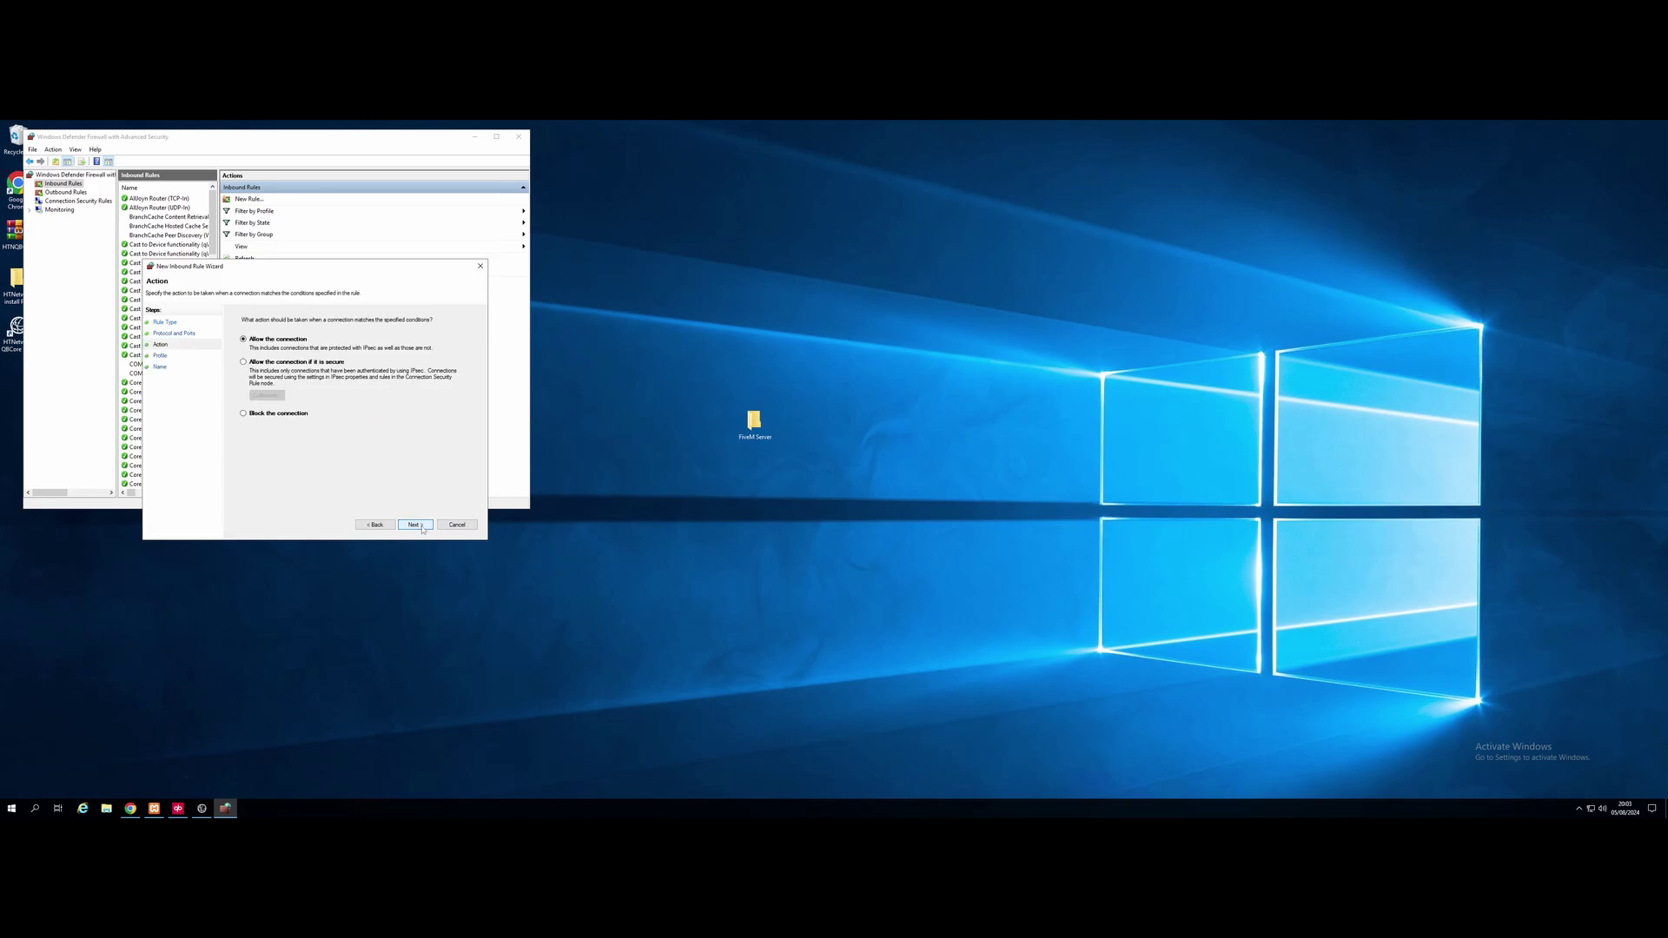
click(417, 525)
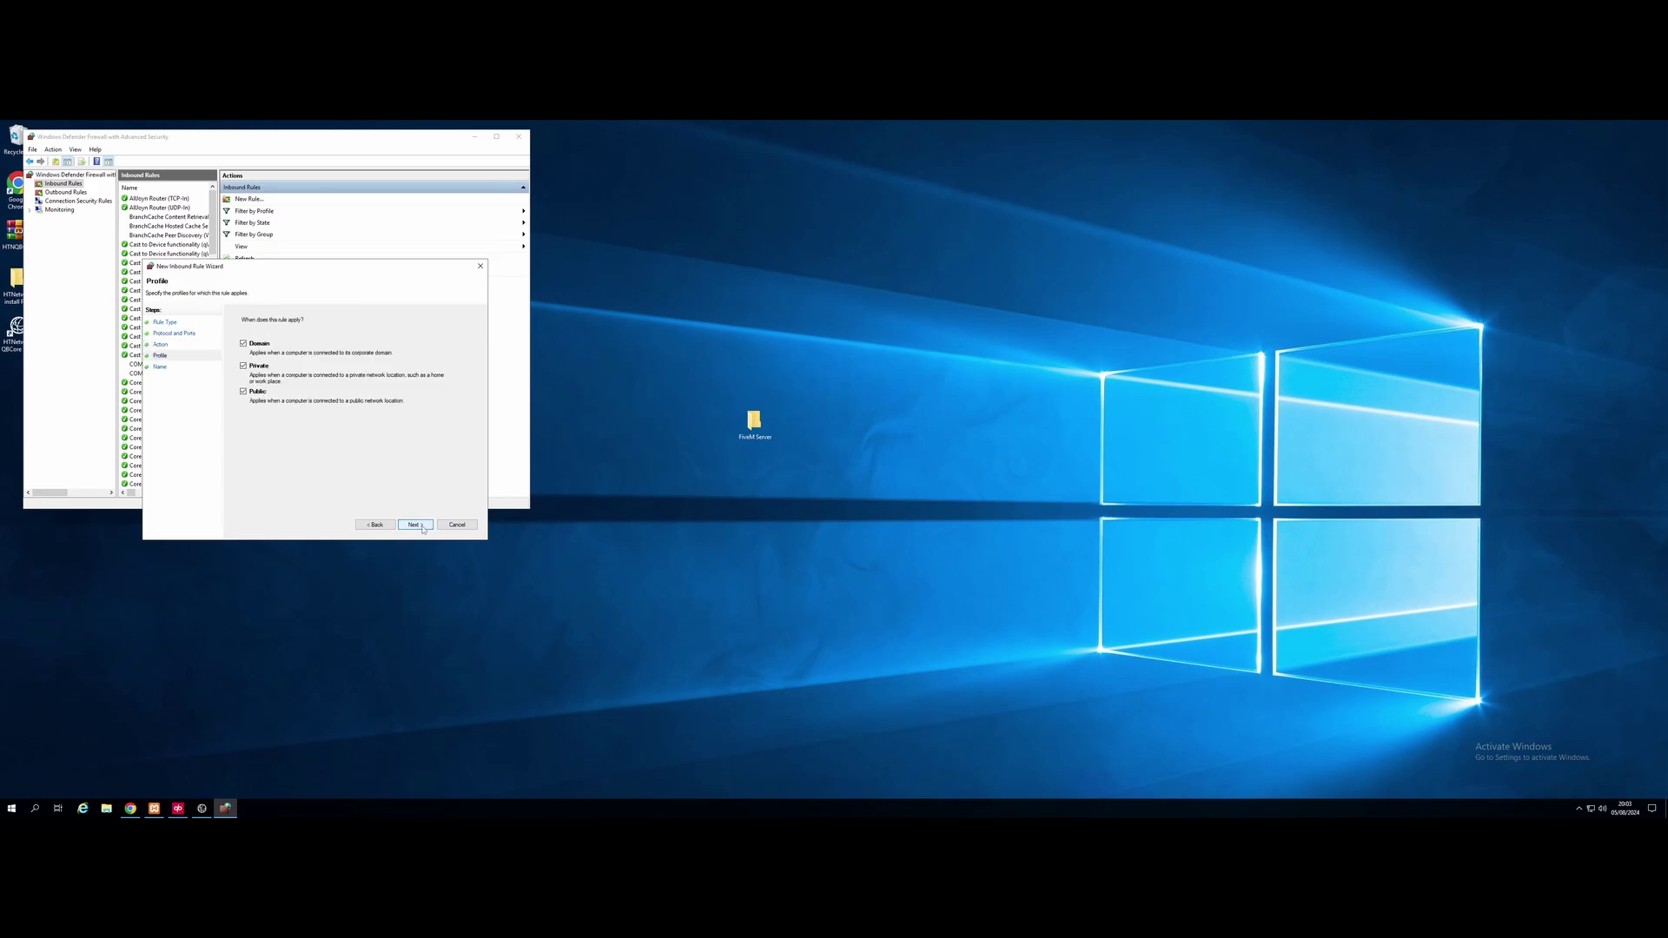
click(415, 525)
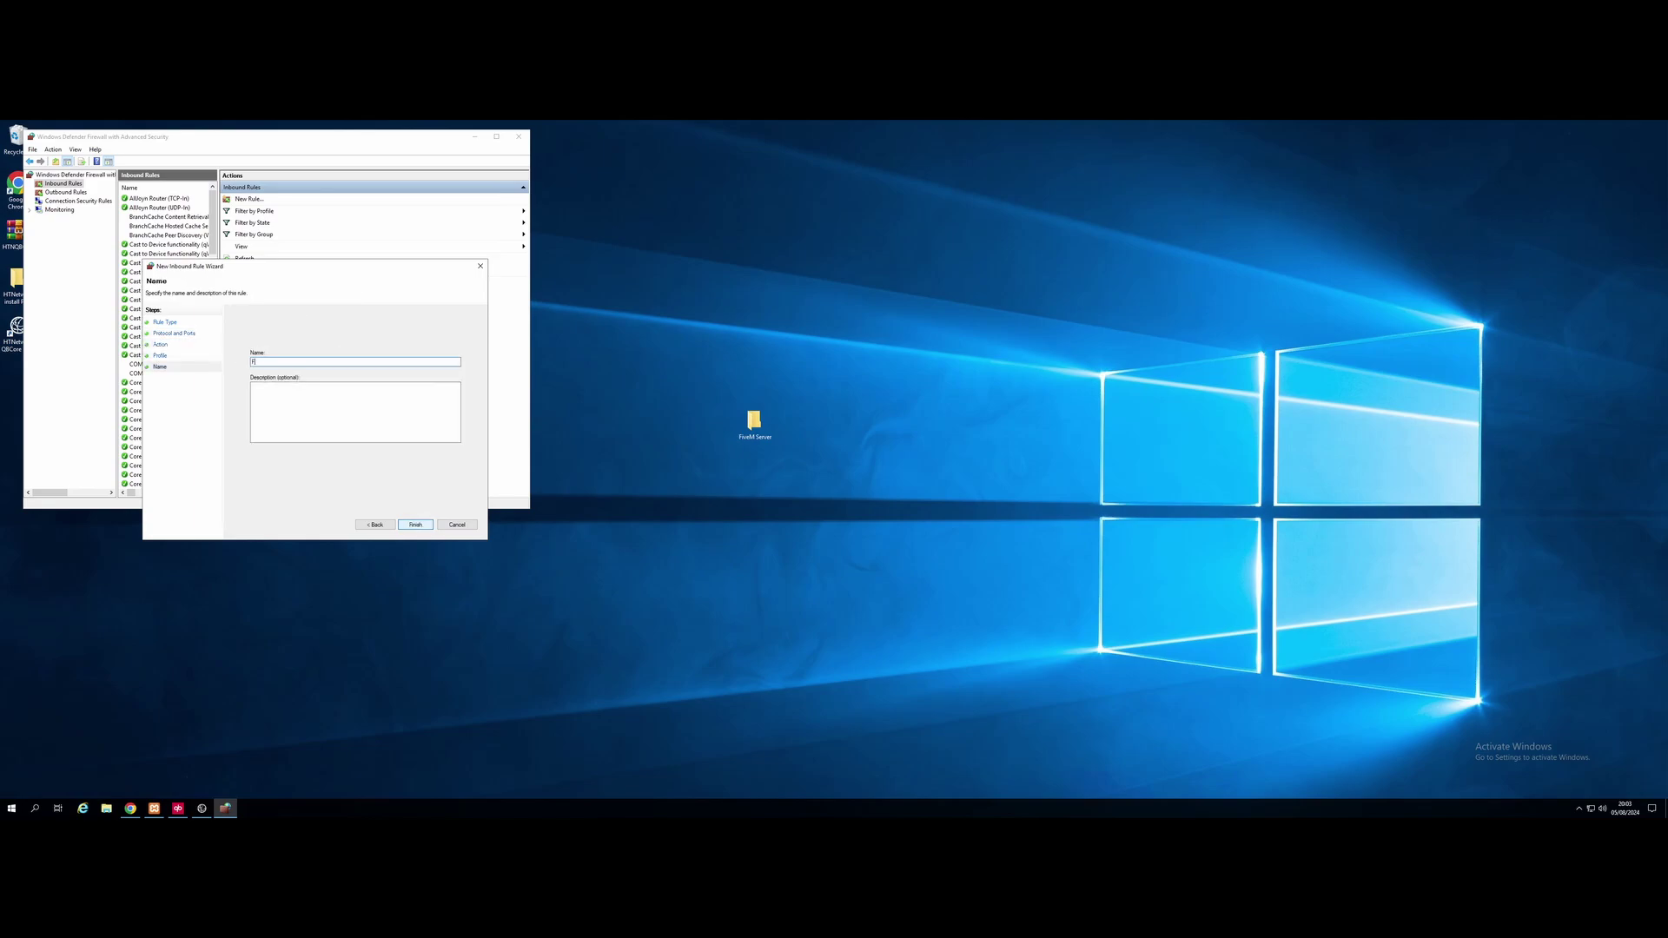
text(FiveM)
click(415, 525)
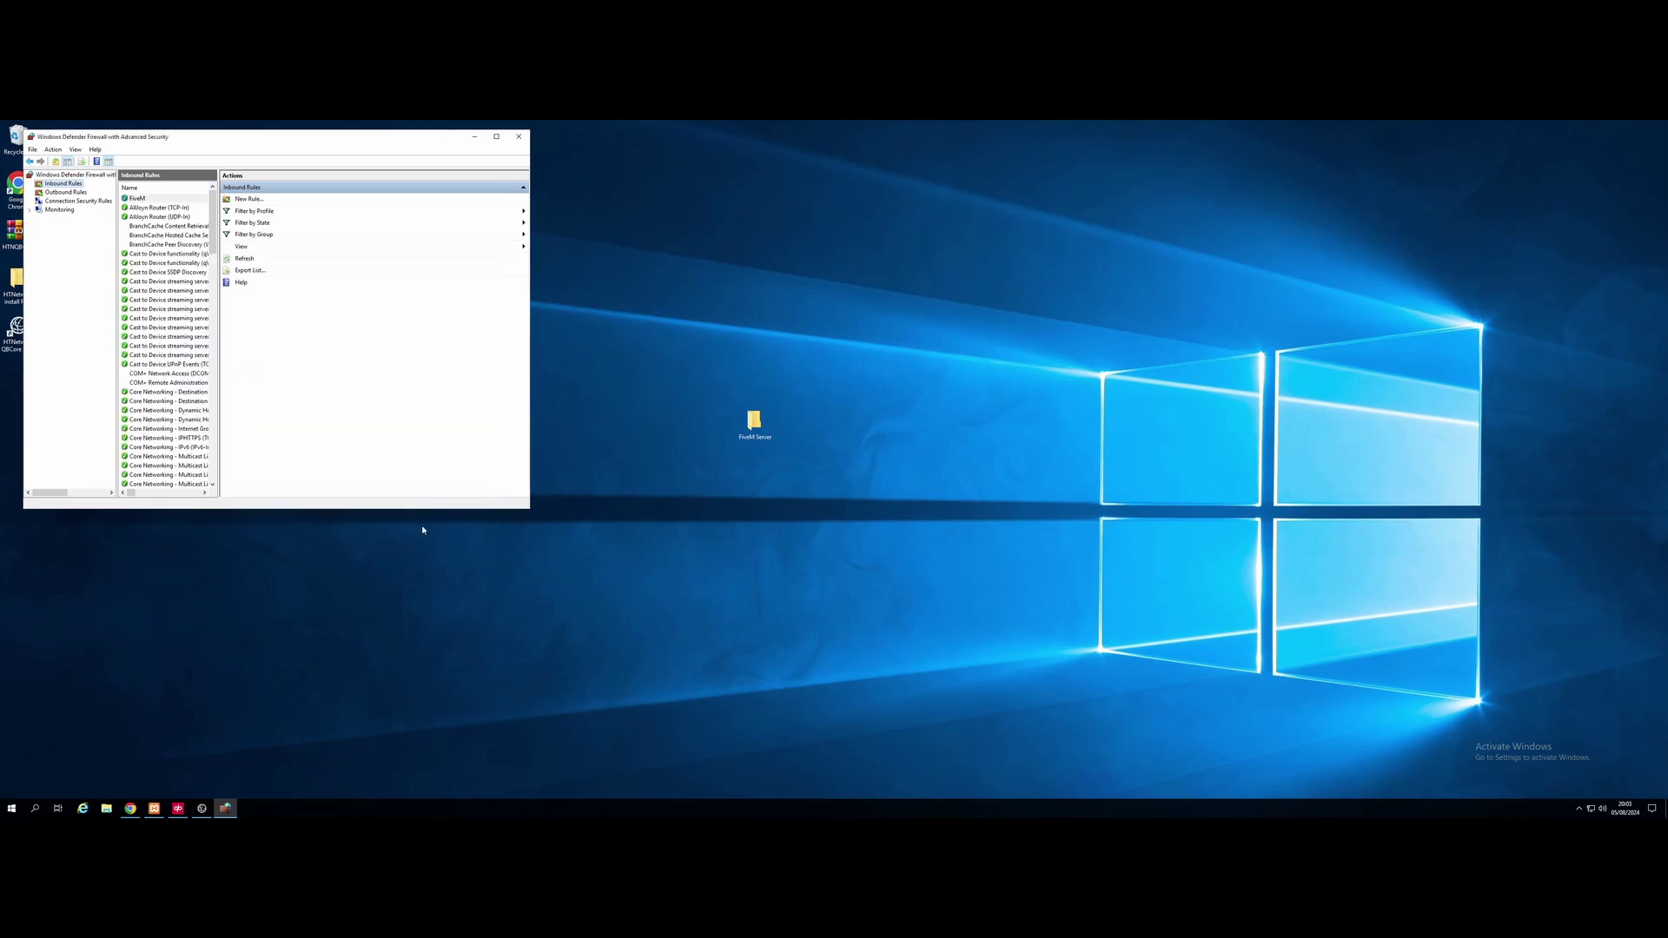
- Add a second inbound FiveM port rule for 30120, then show the Outbound Rules list
click(249, 200)
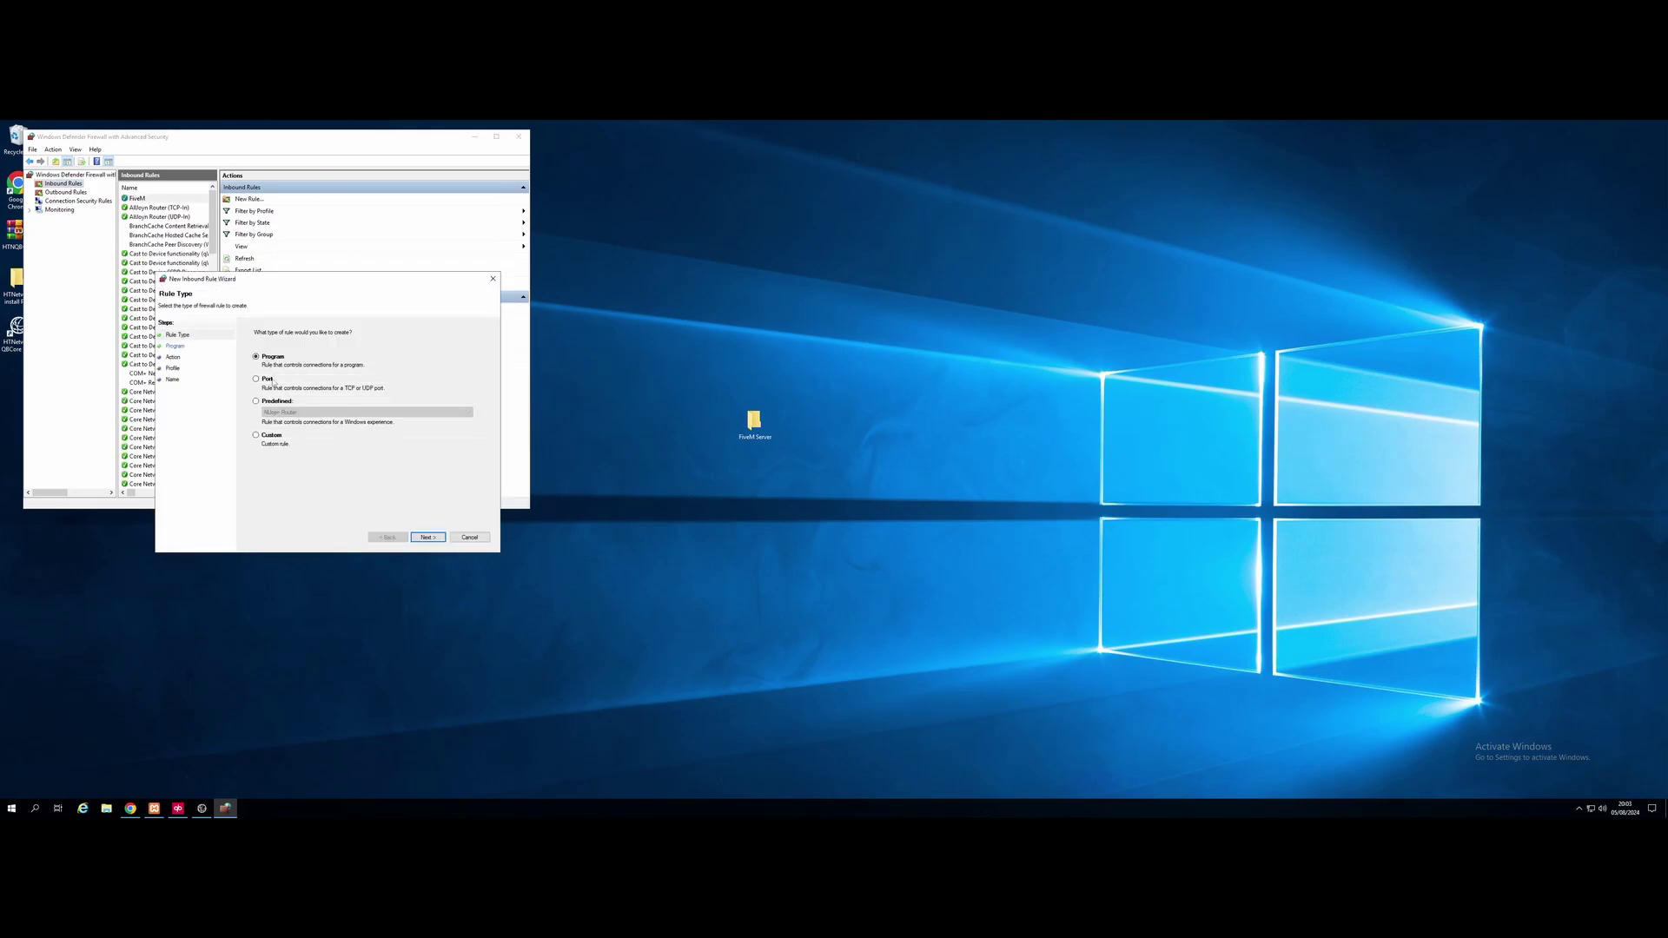
click(428, 536)
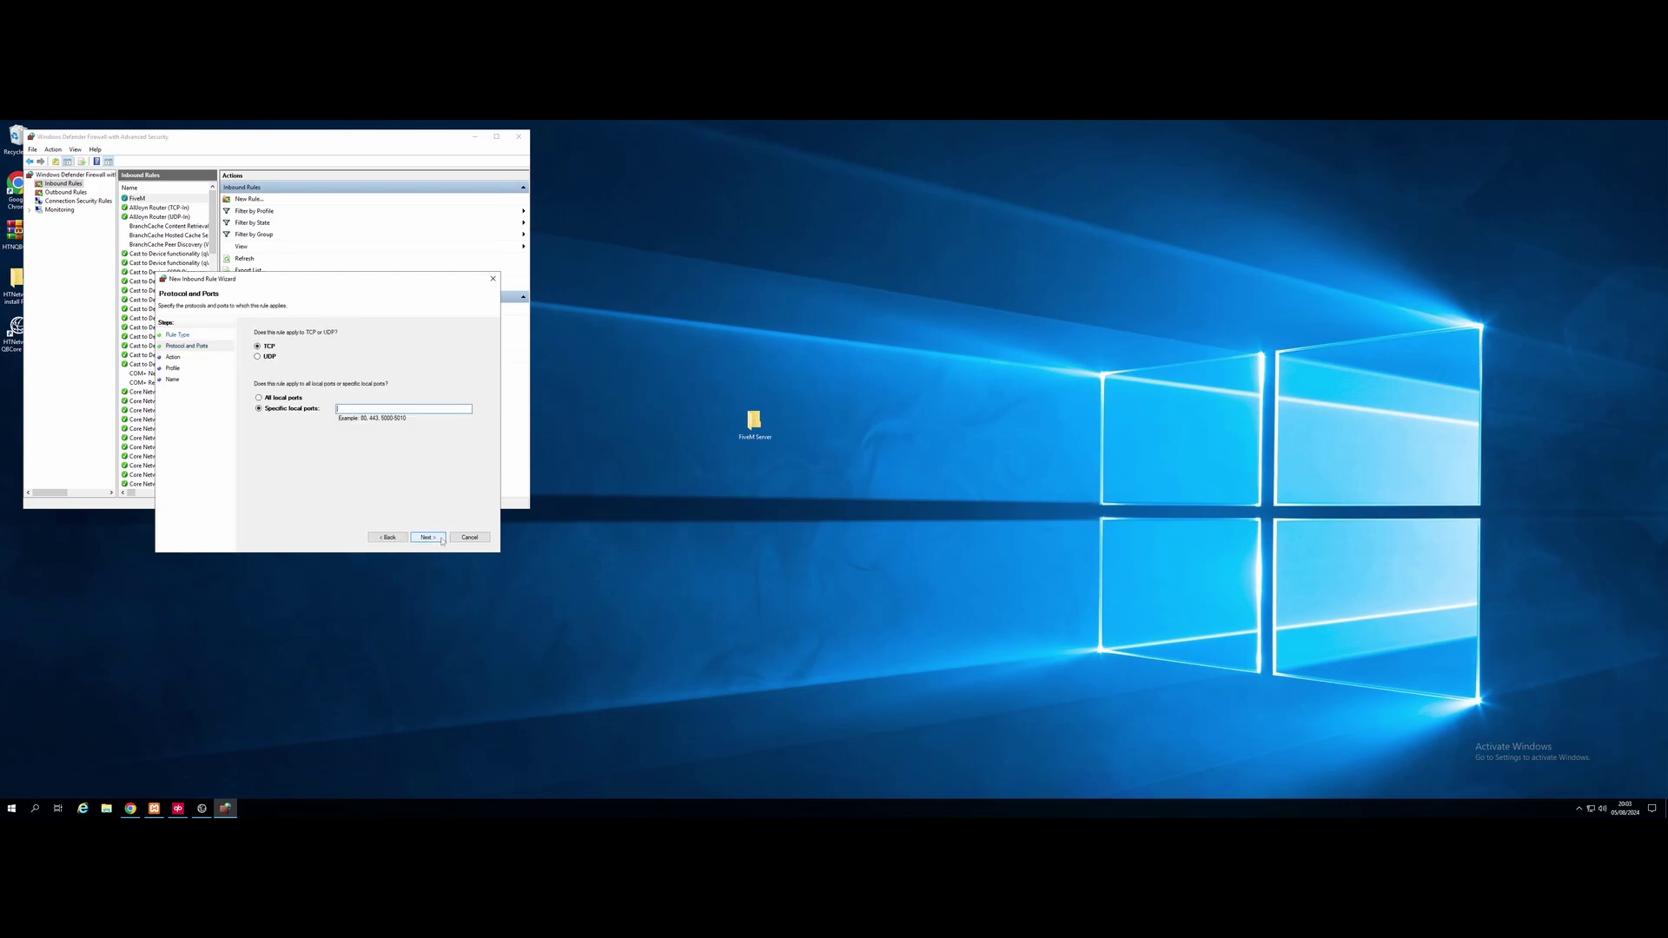
click(366, 409)
click(429, 540)
click(430, 540)
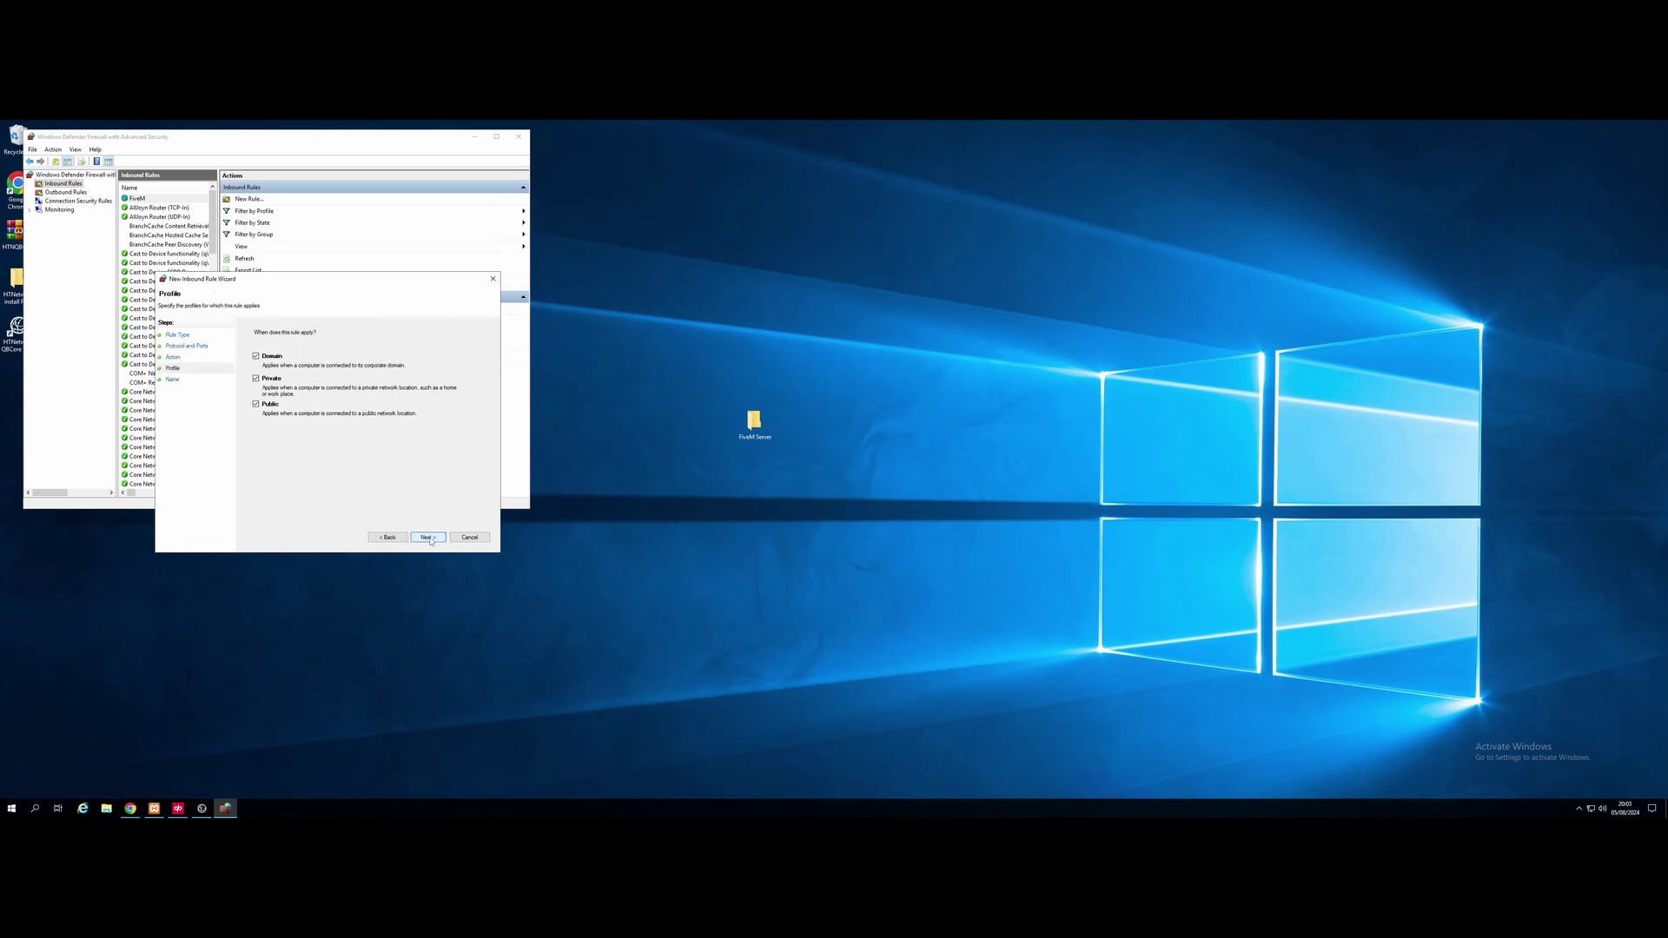
click(430, 539)
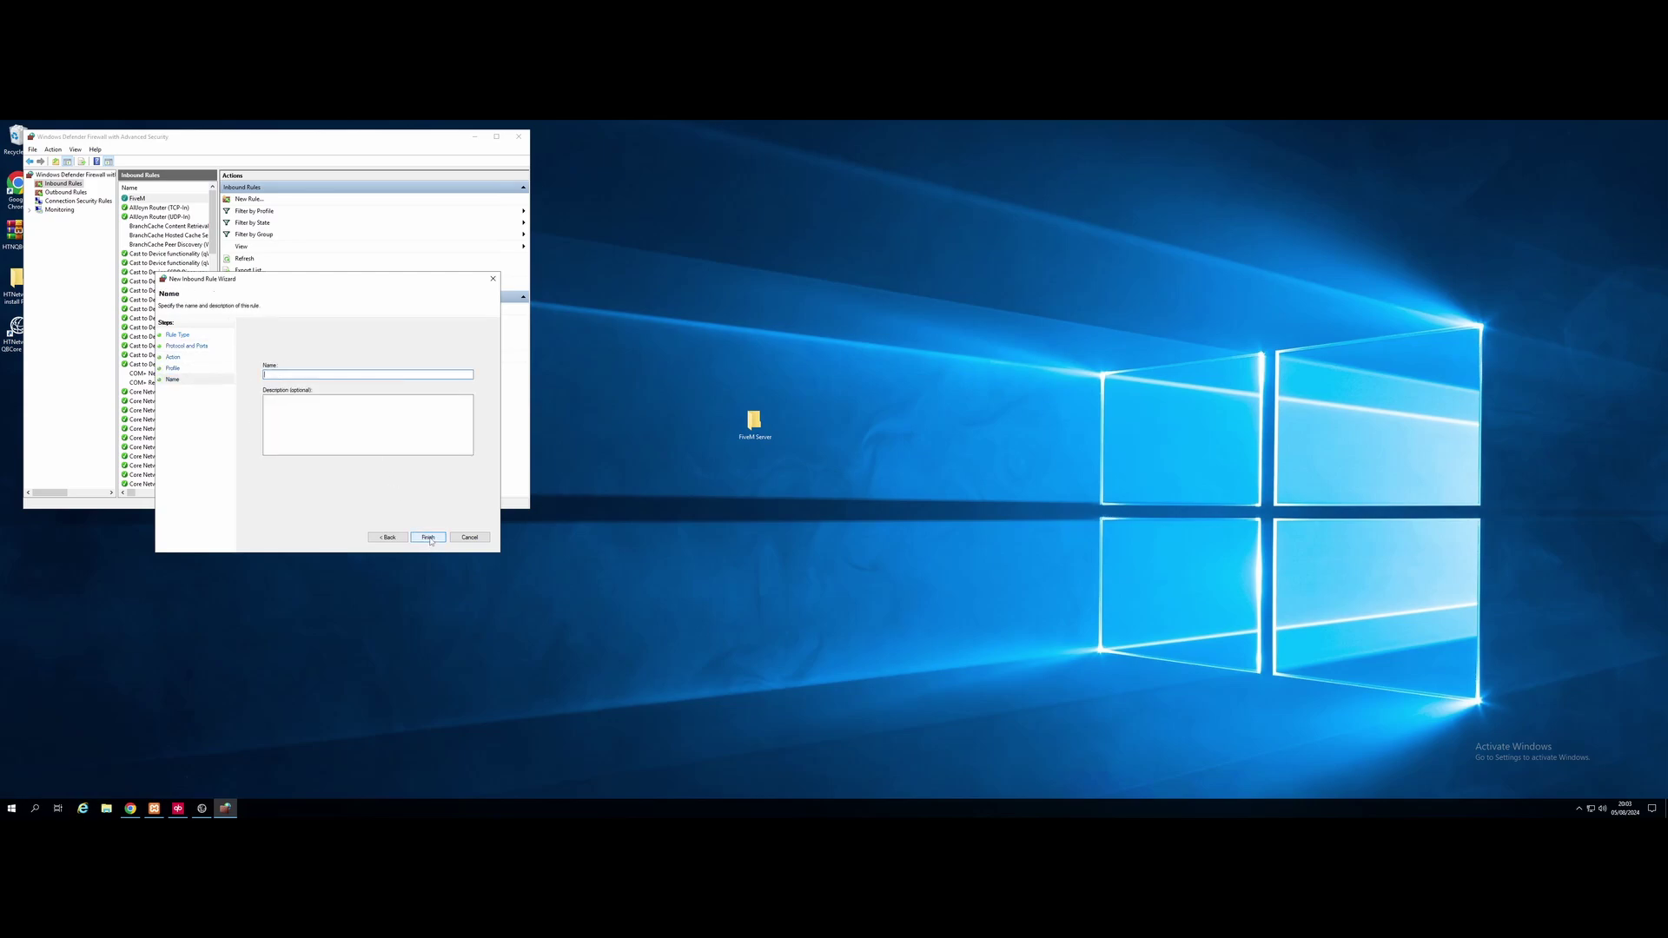
text(FiveM)
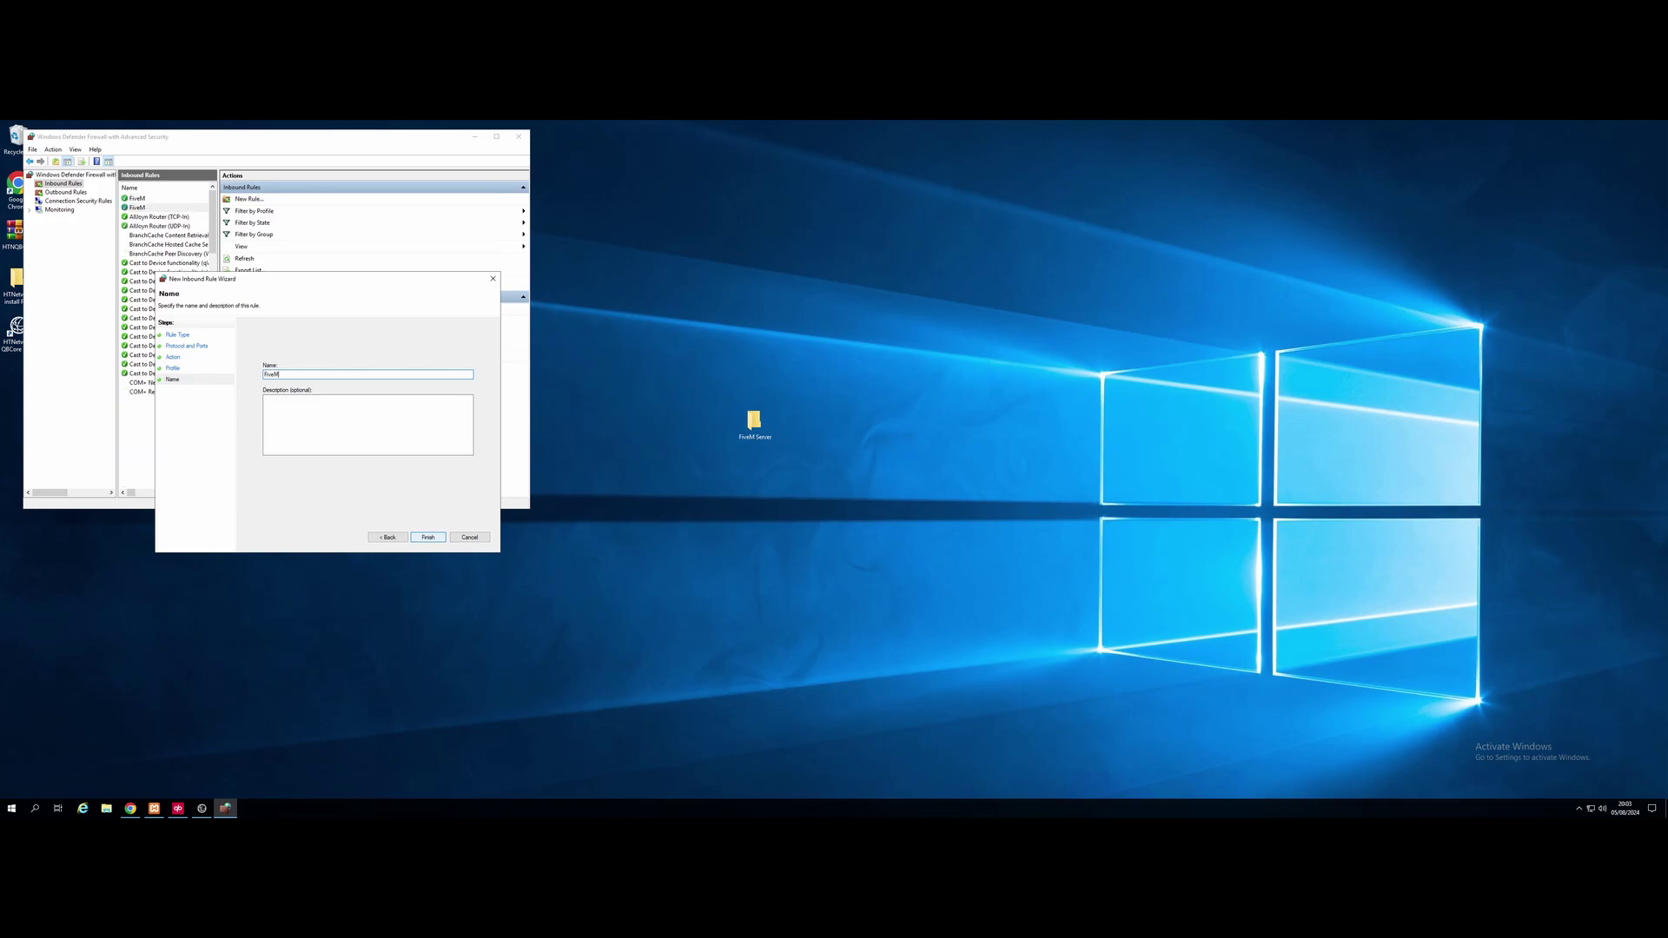
click(415, 535)
click(69, 192)
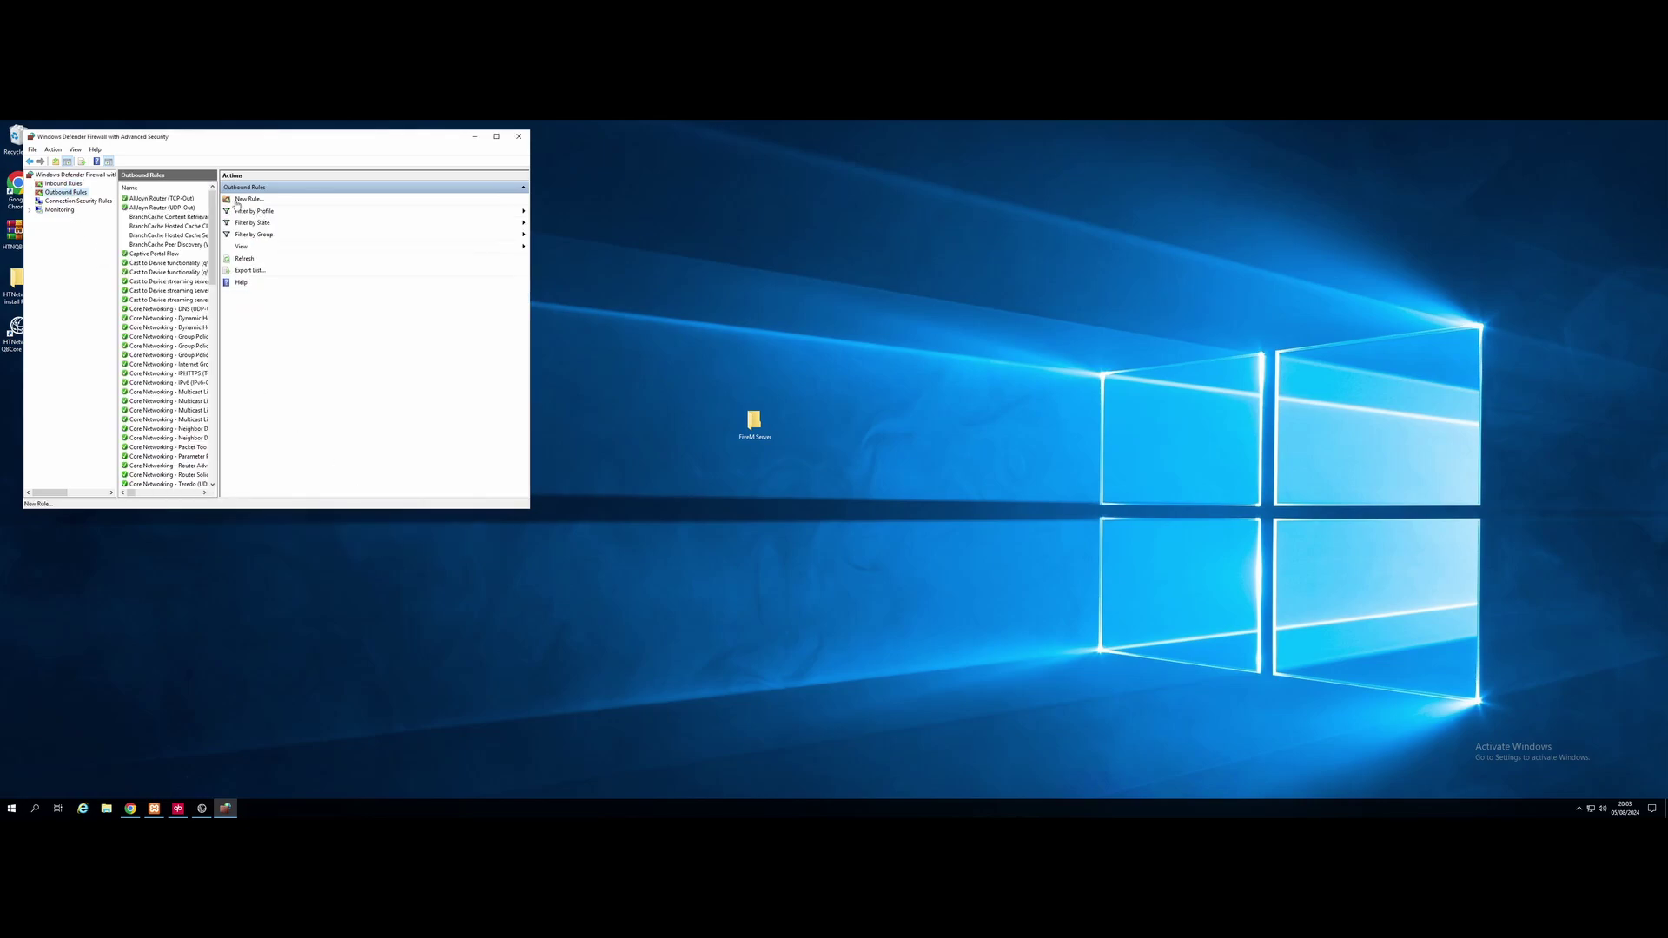
- Create an outbound TCP port rule for remote port 30120, allowed on all profiles, named FiveM
click(237, 202)
click(278, 395)
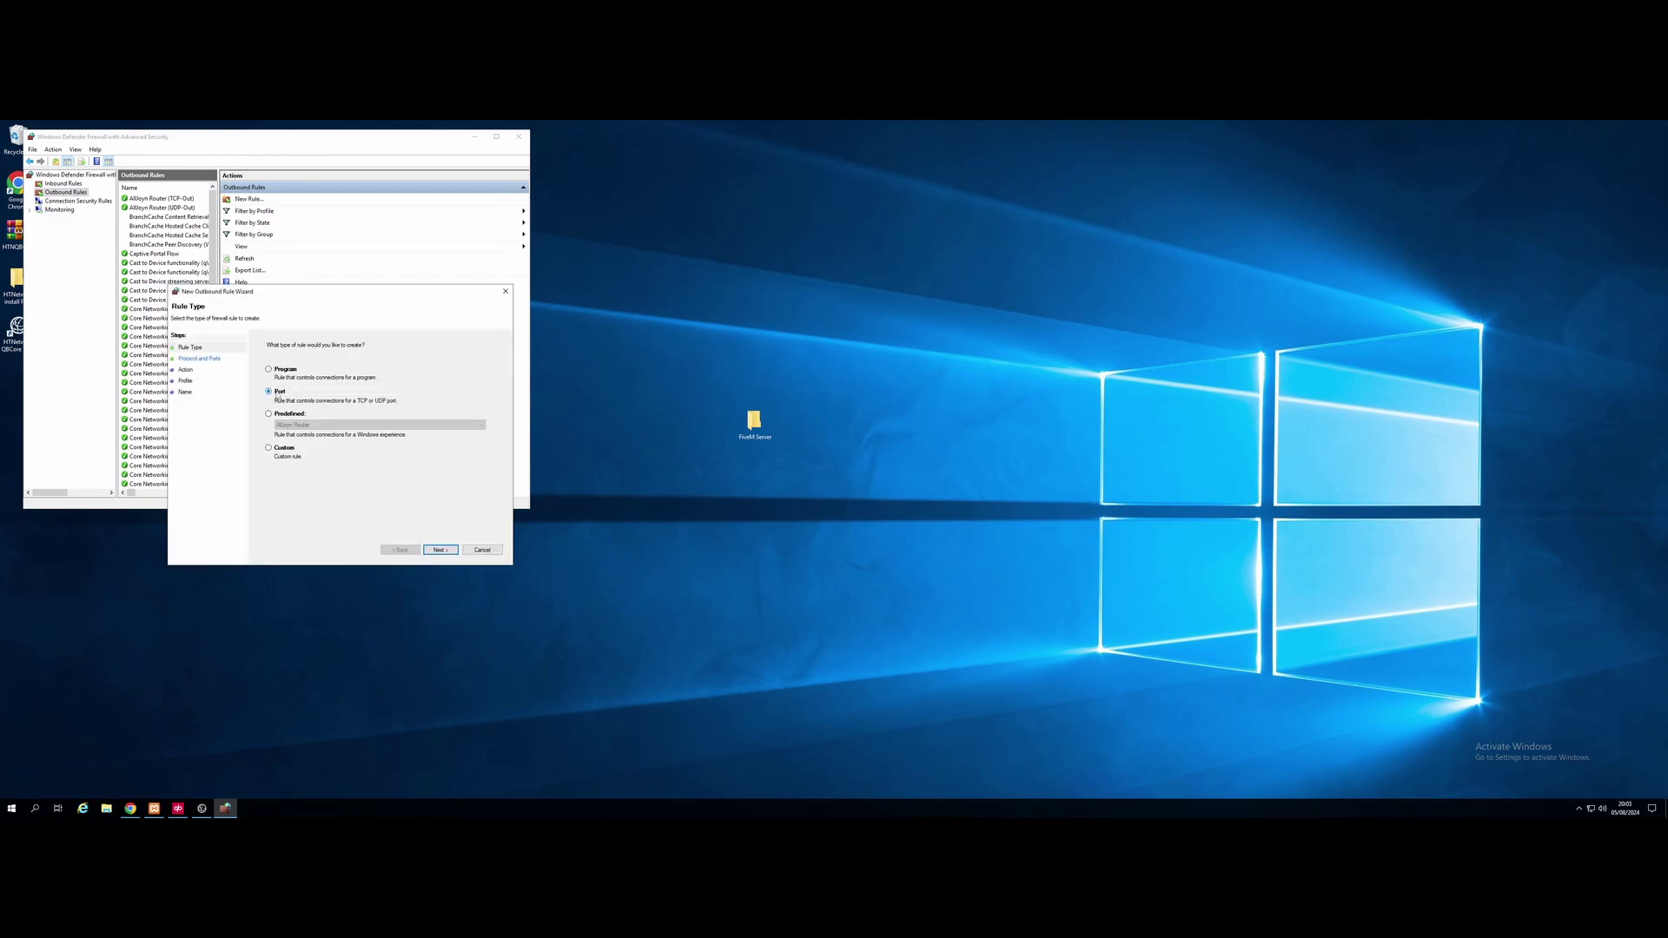
click(431, 551)
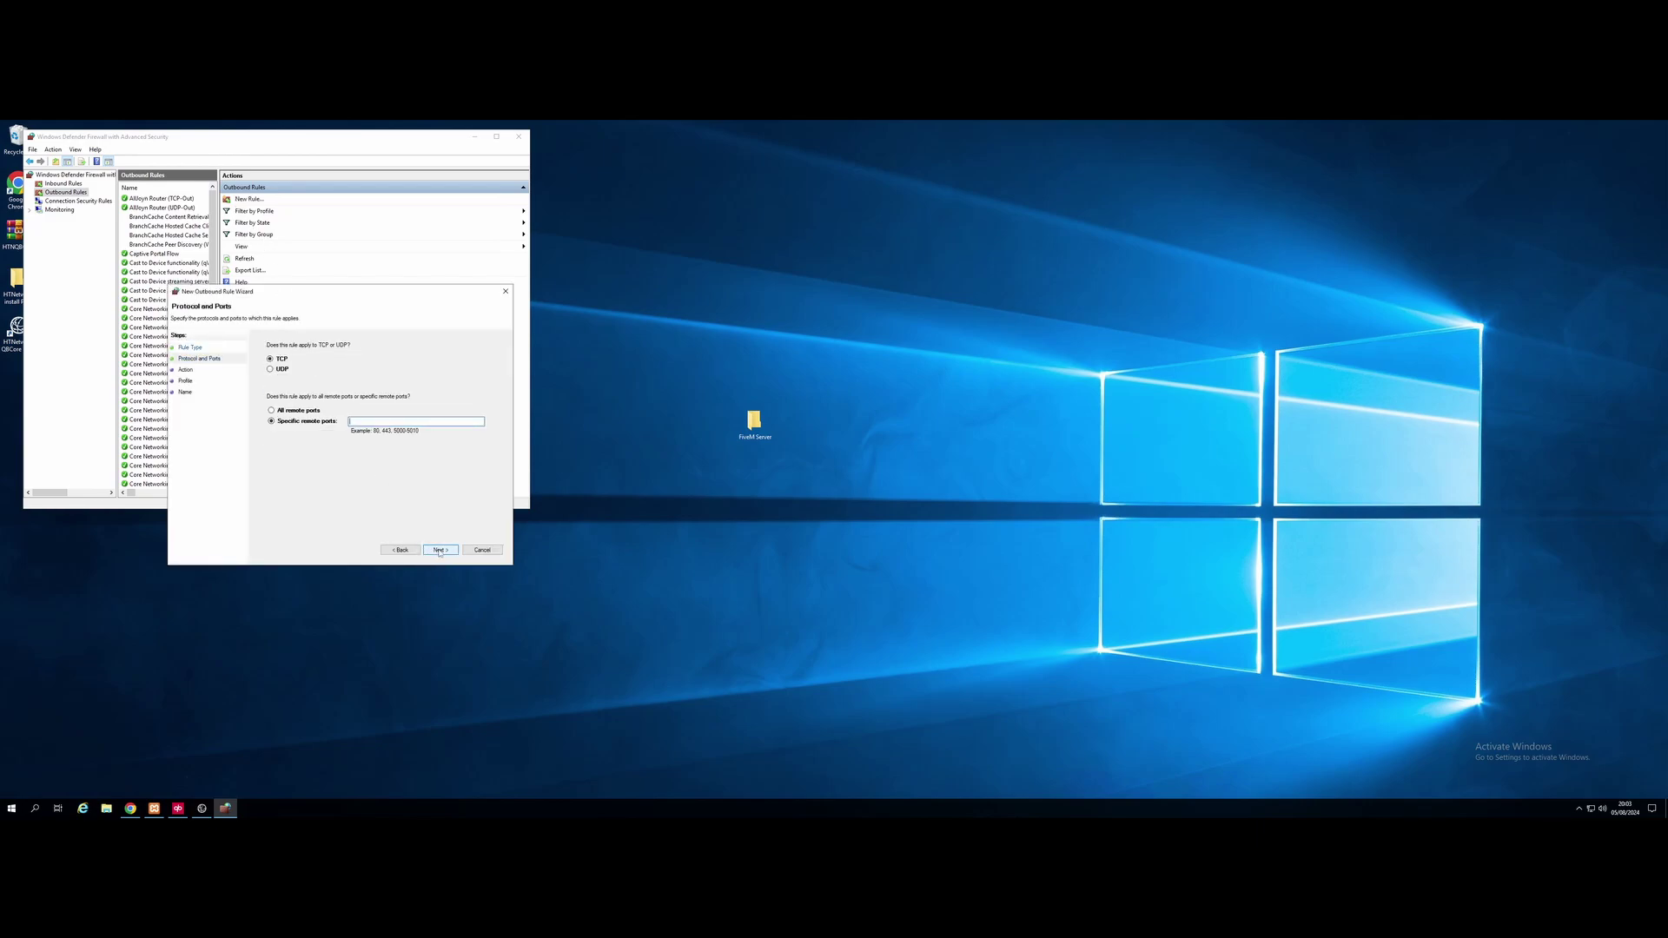
click(440, 551)
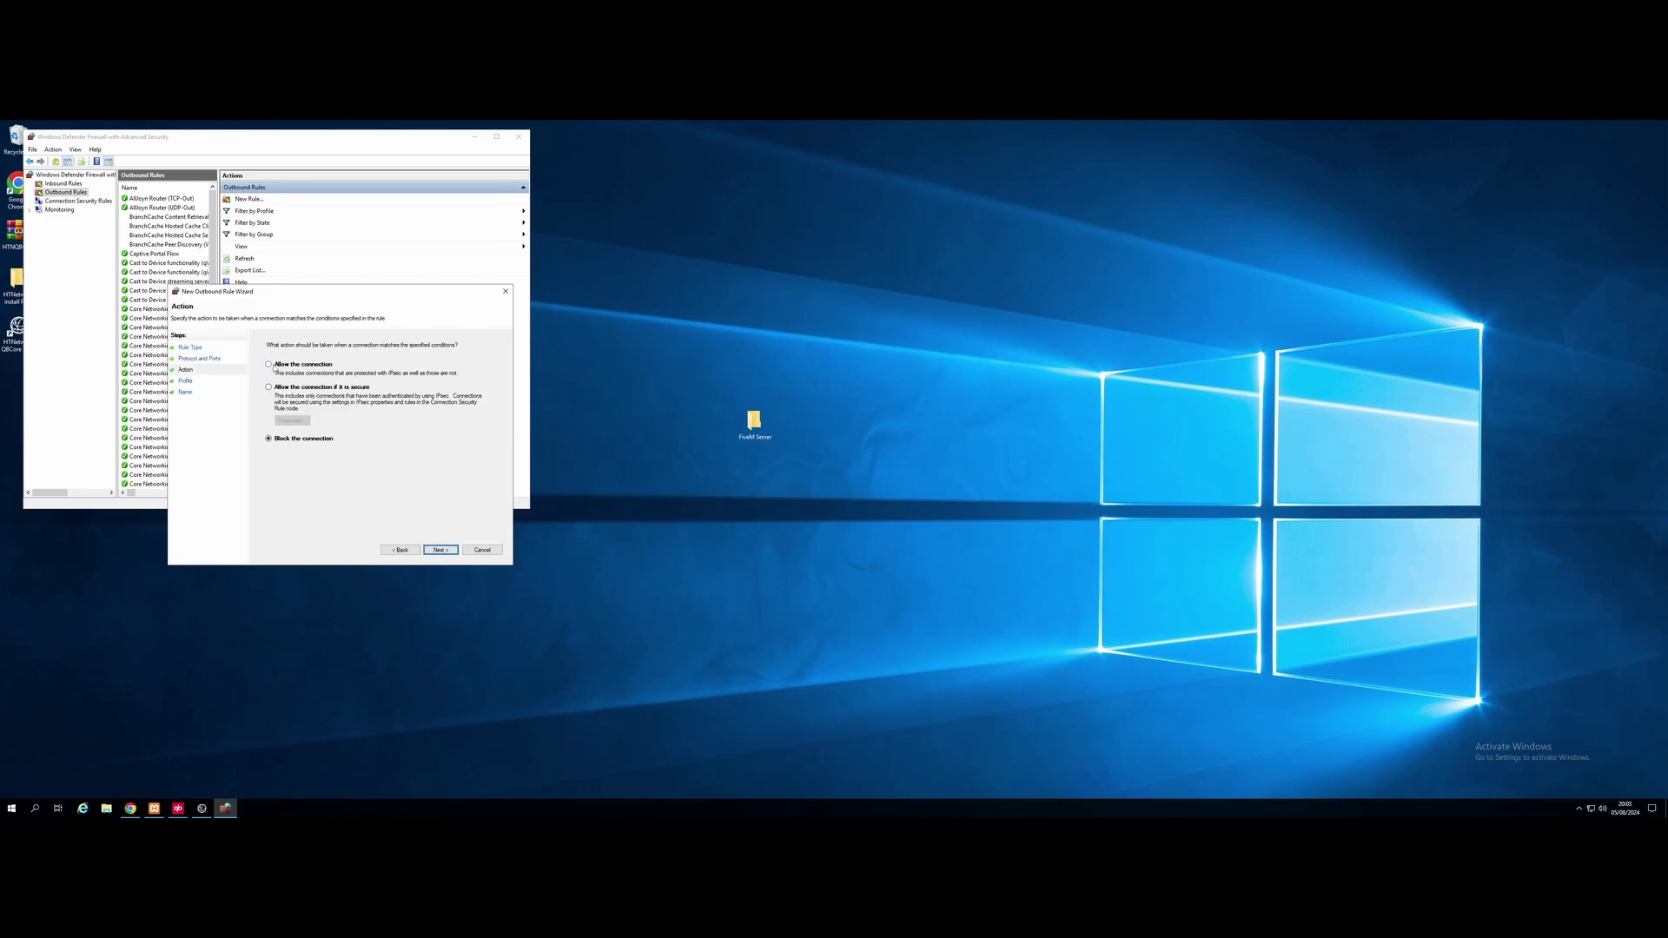
click(446, 550)
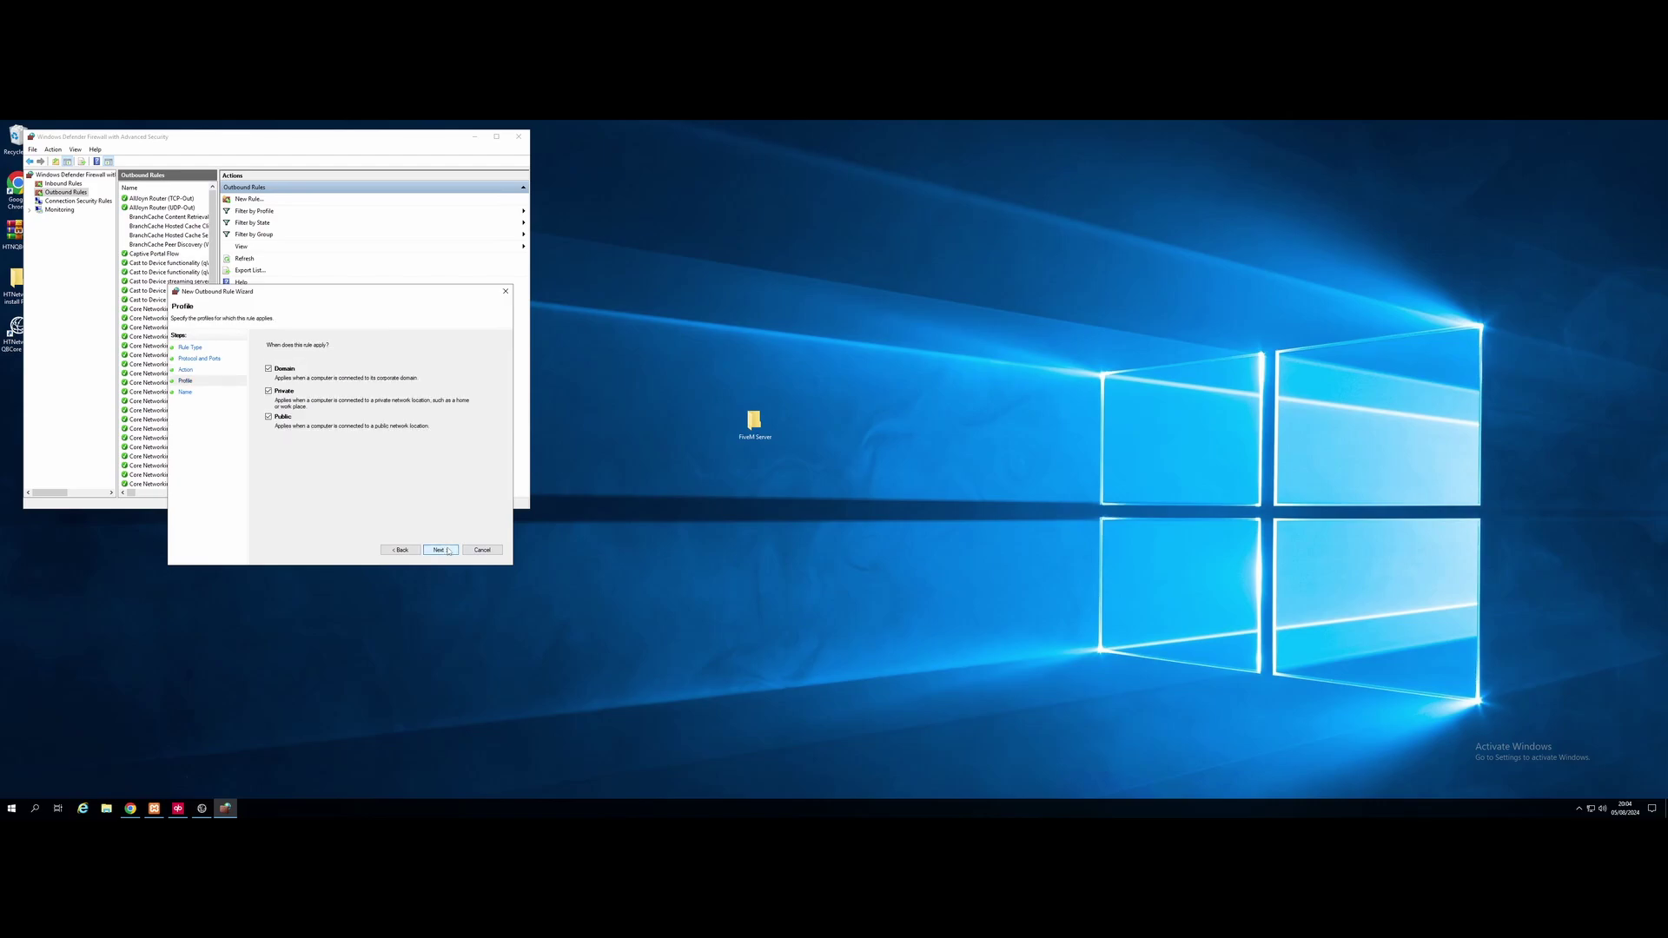
click(448, 550)
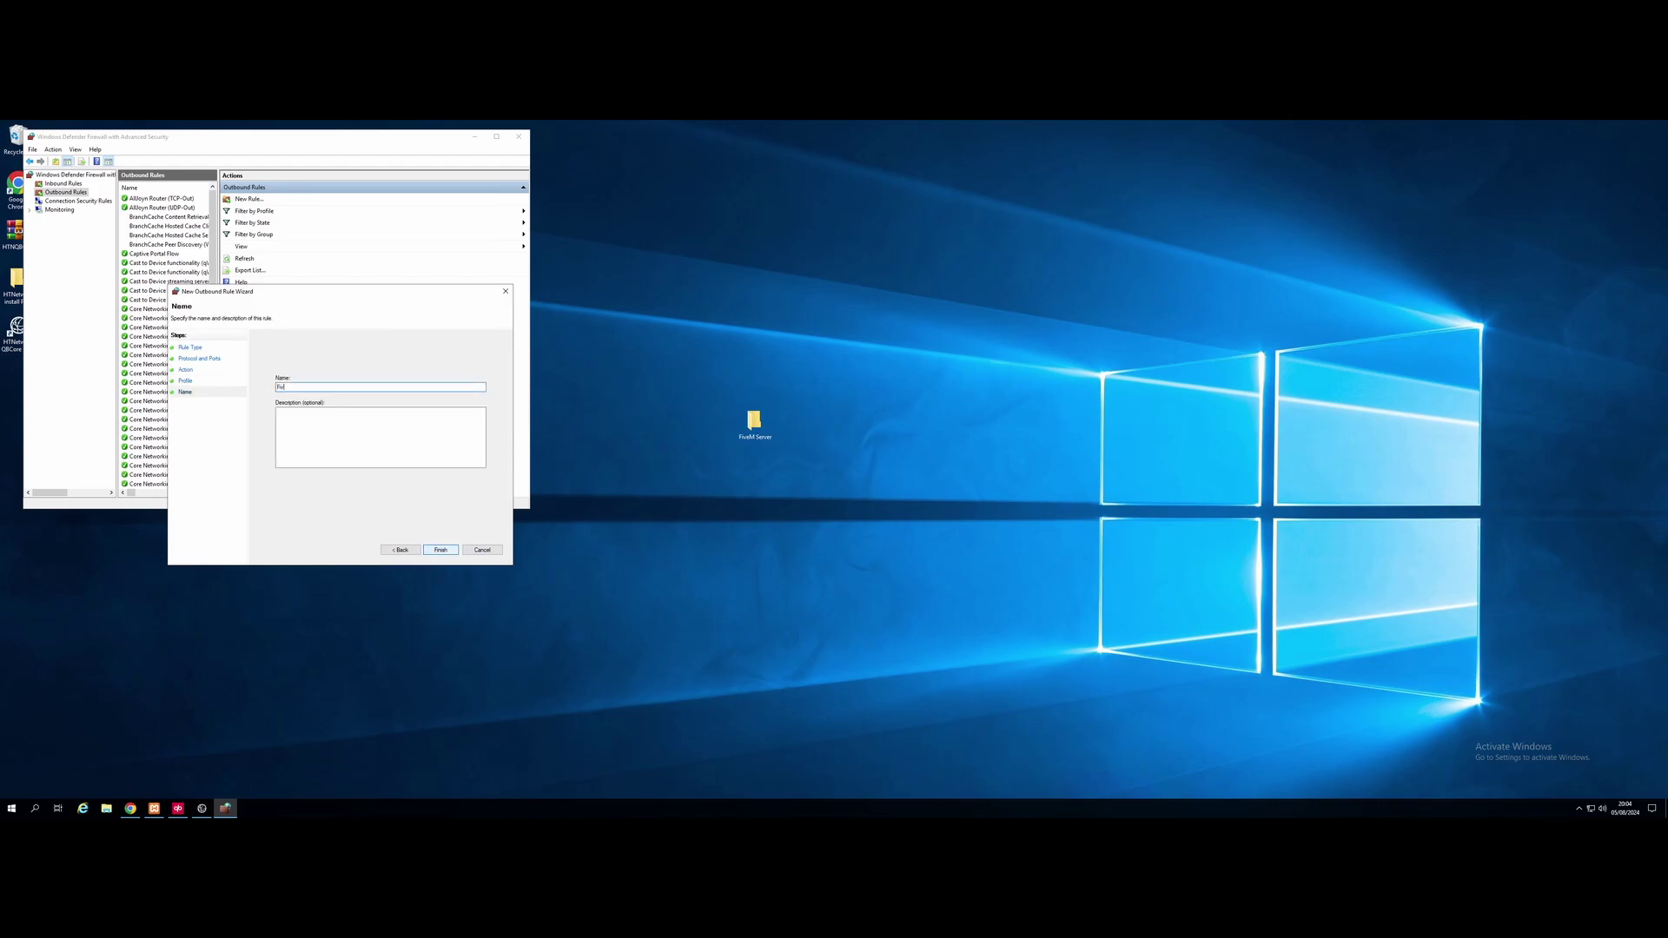
click(444, 549)
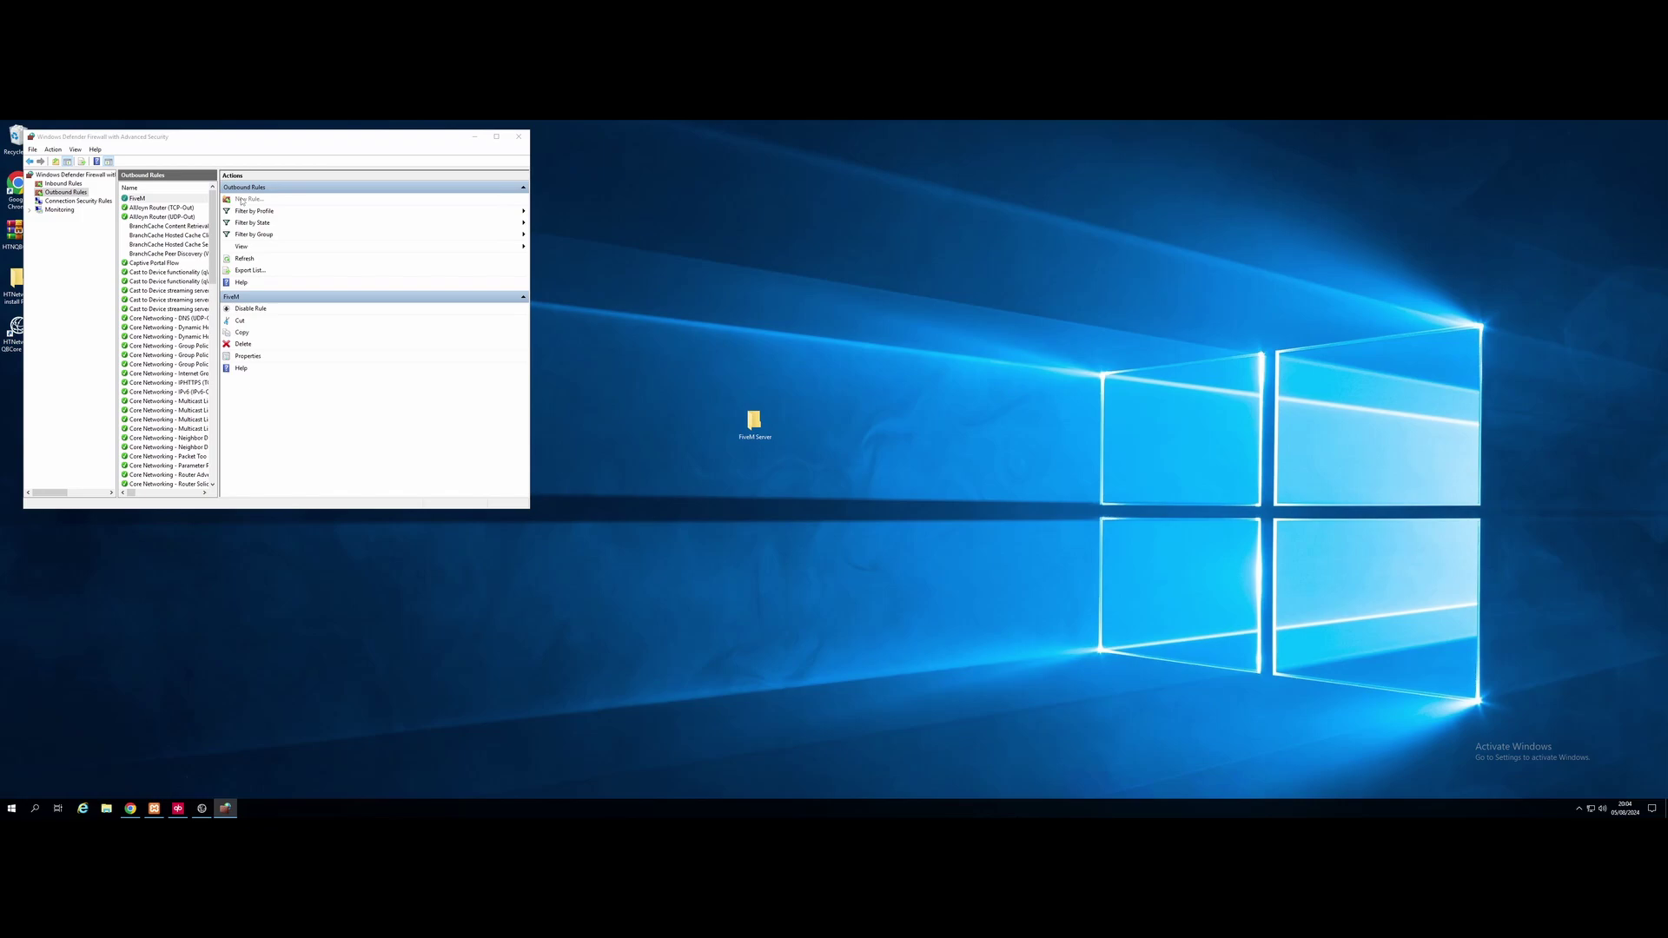
- Add a second outbound FiveM rule using UDP on remote port 30120
click(128, 240)
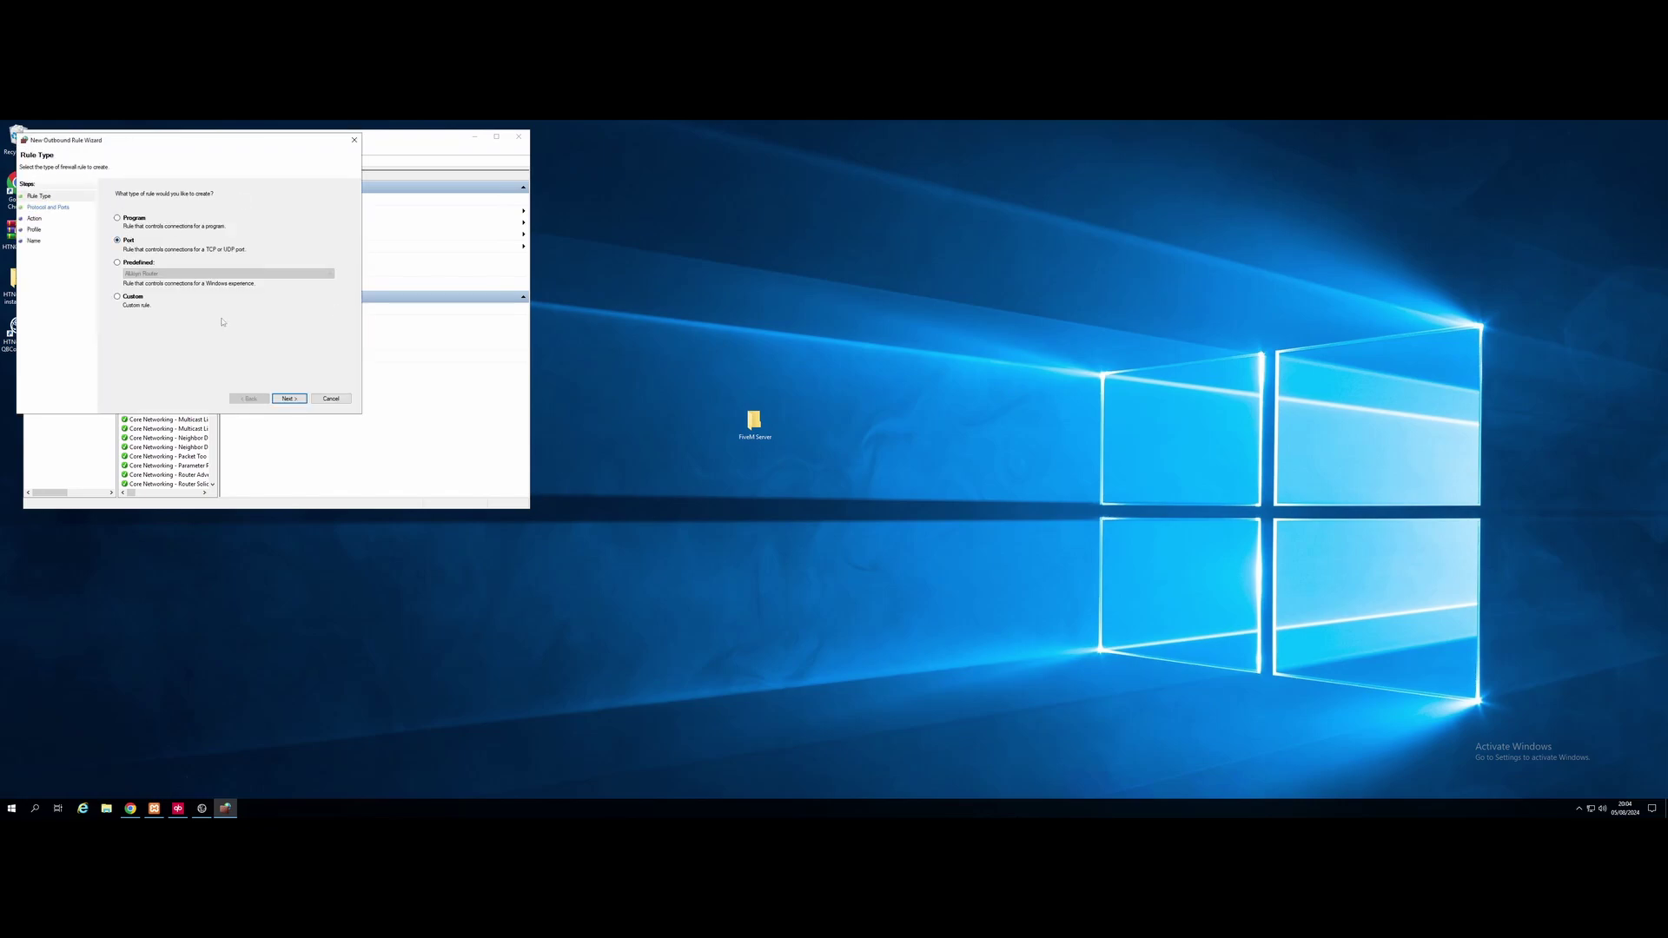
click(289, 398)
click(119, 218)
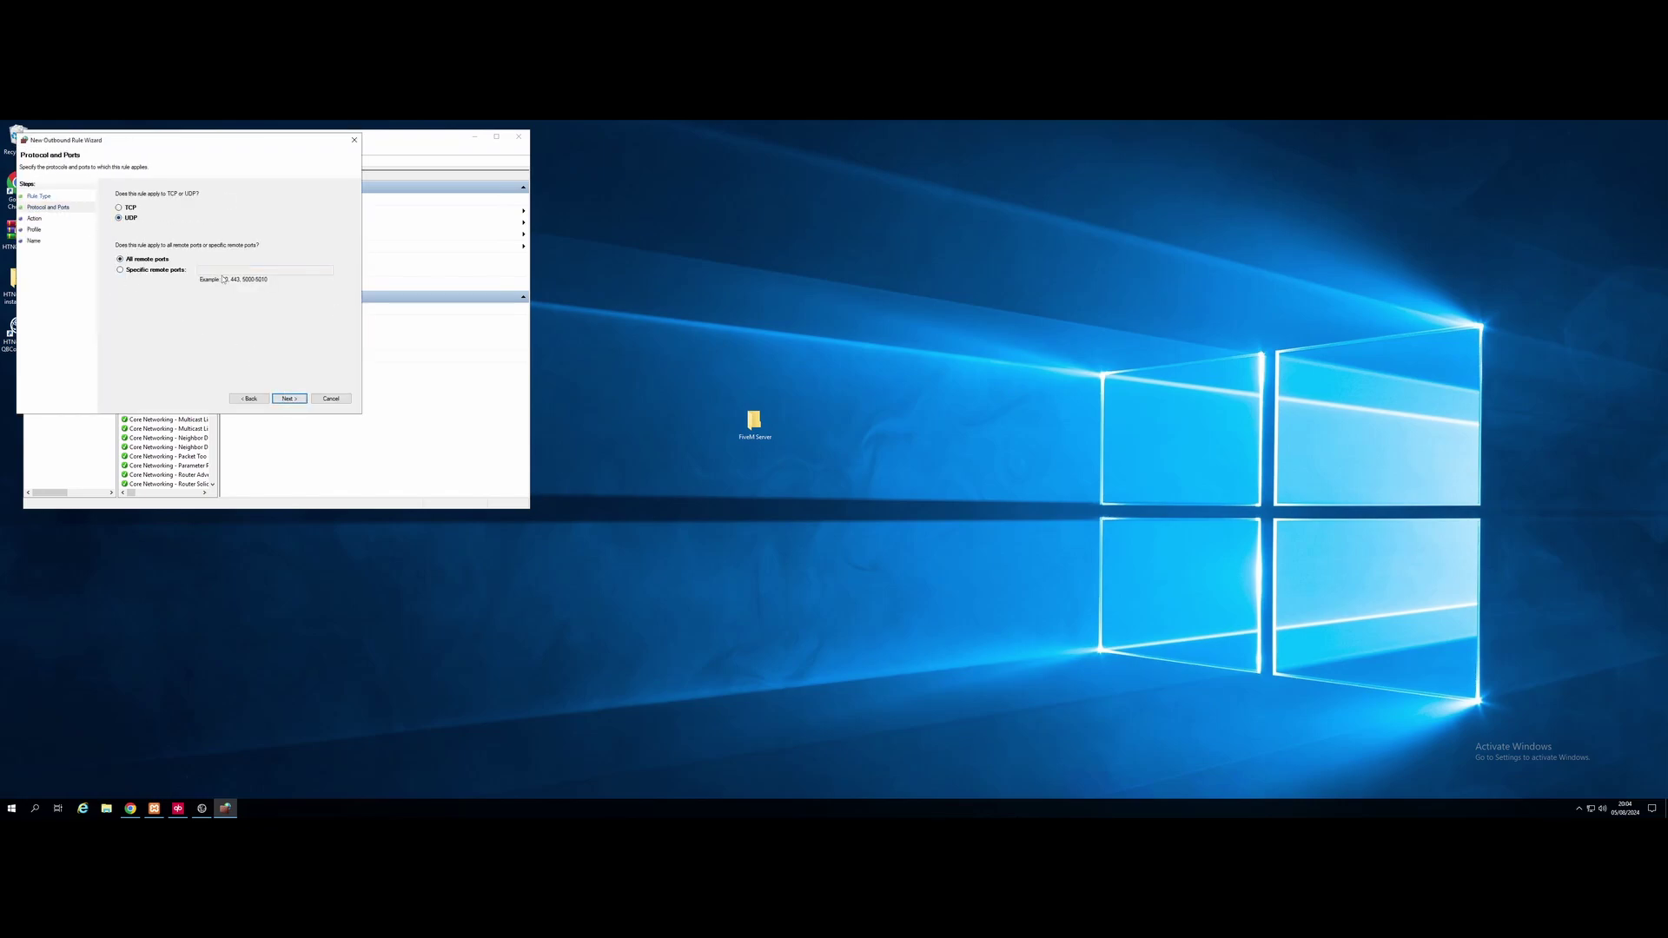
click(151, 270)
key(Return)
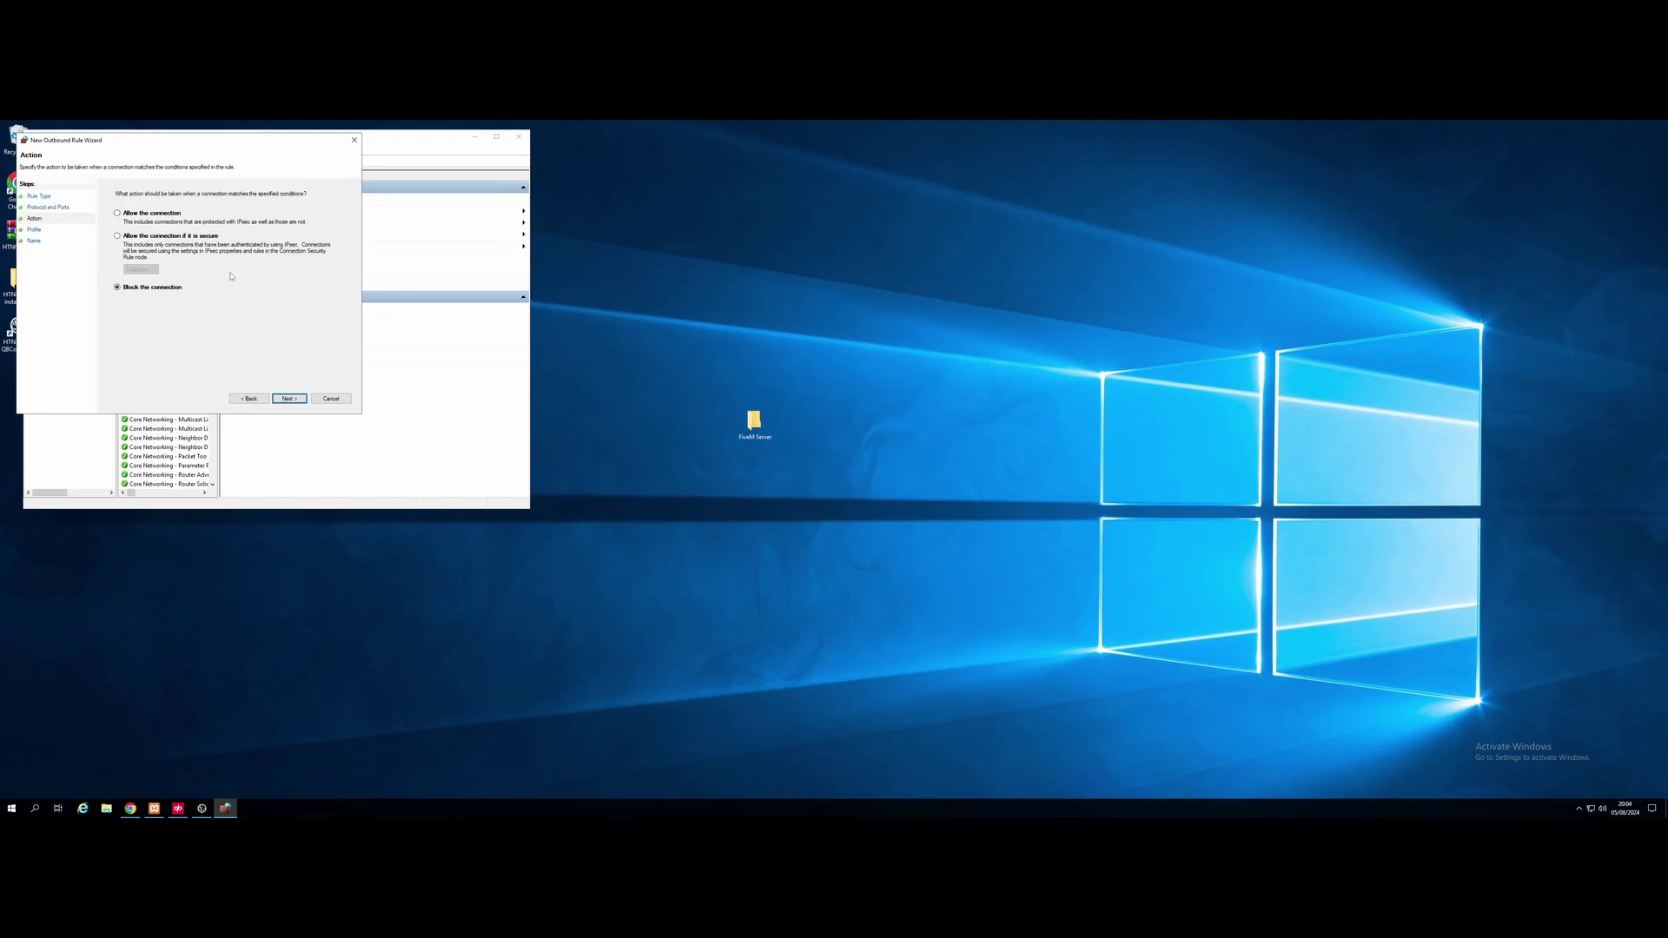
click(298, 399)
click(298, 398)
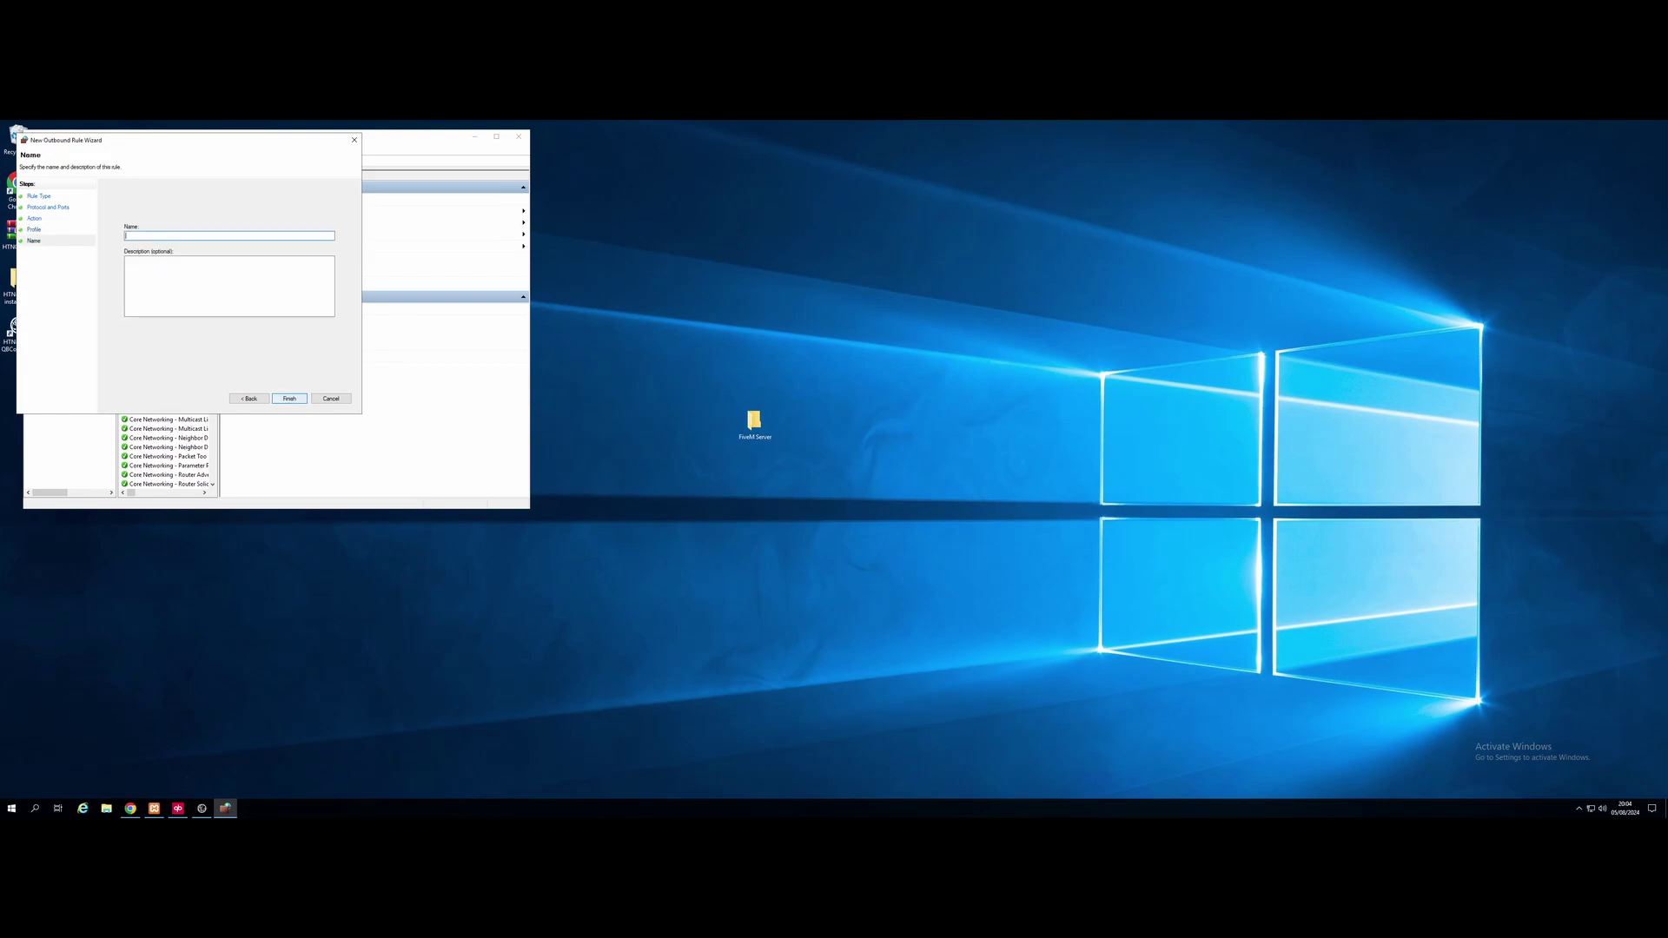
click(297, 399)
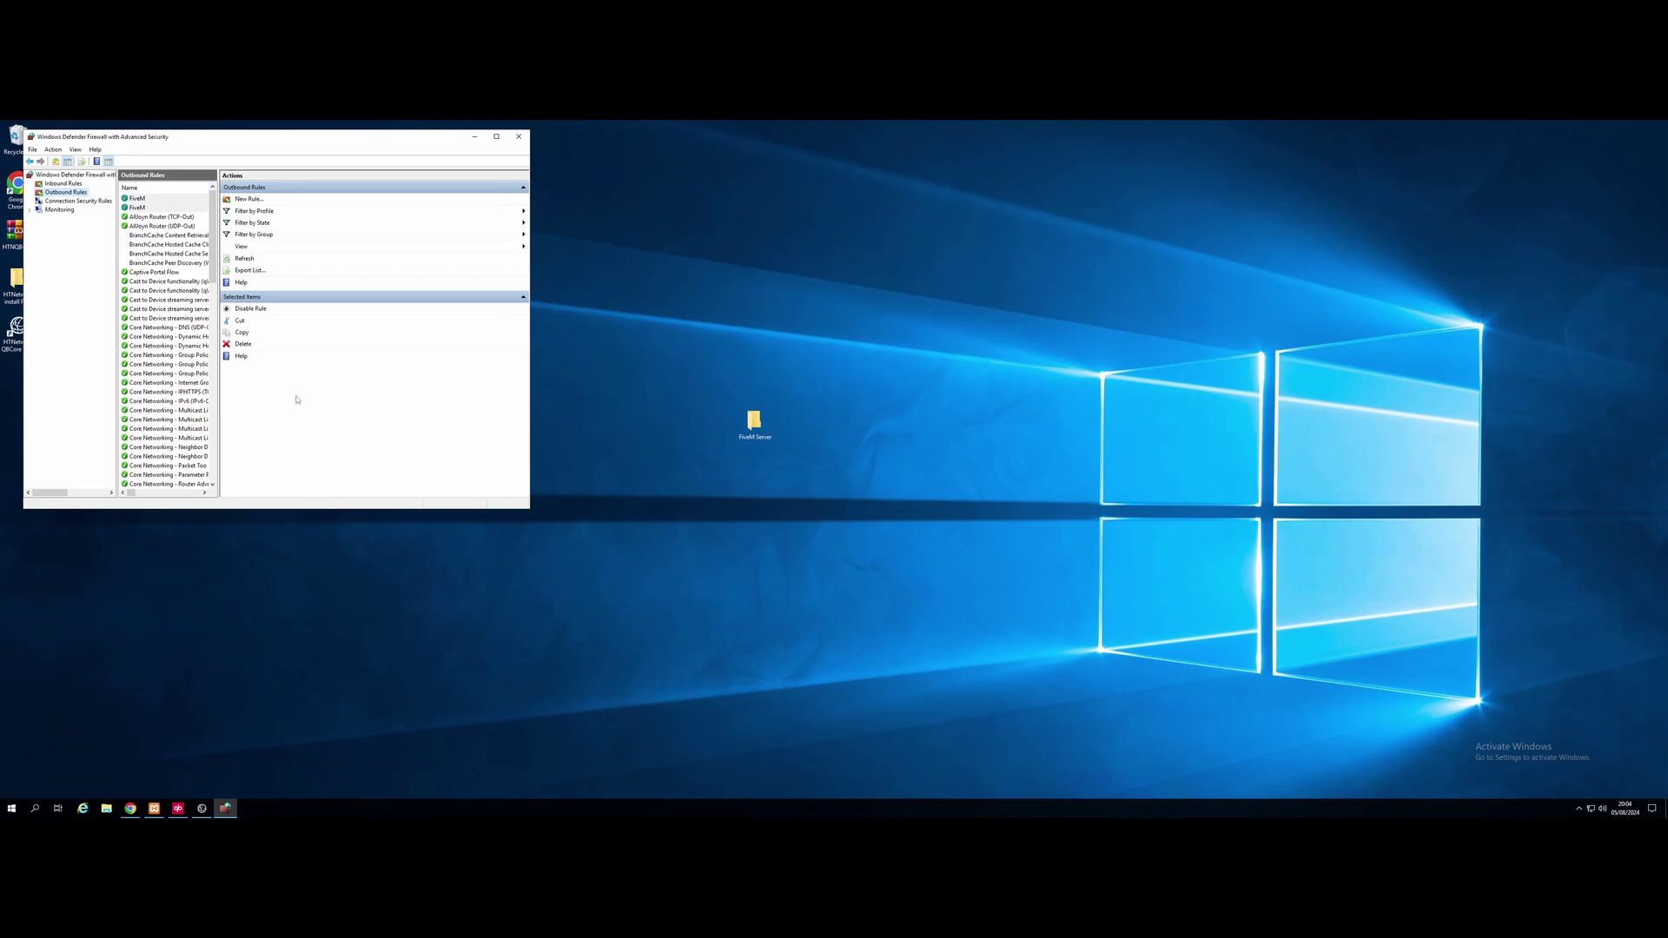
- Close the firewall and HTNetwork installer windows, then bring up the FXServer console and stop the server
click(518, 138)
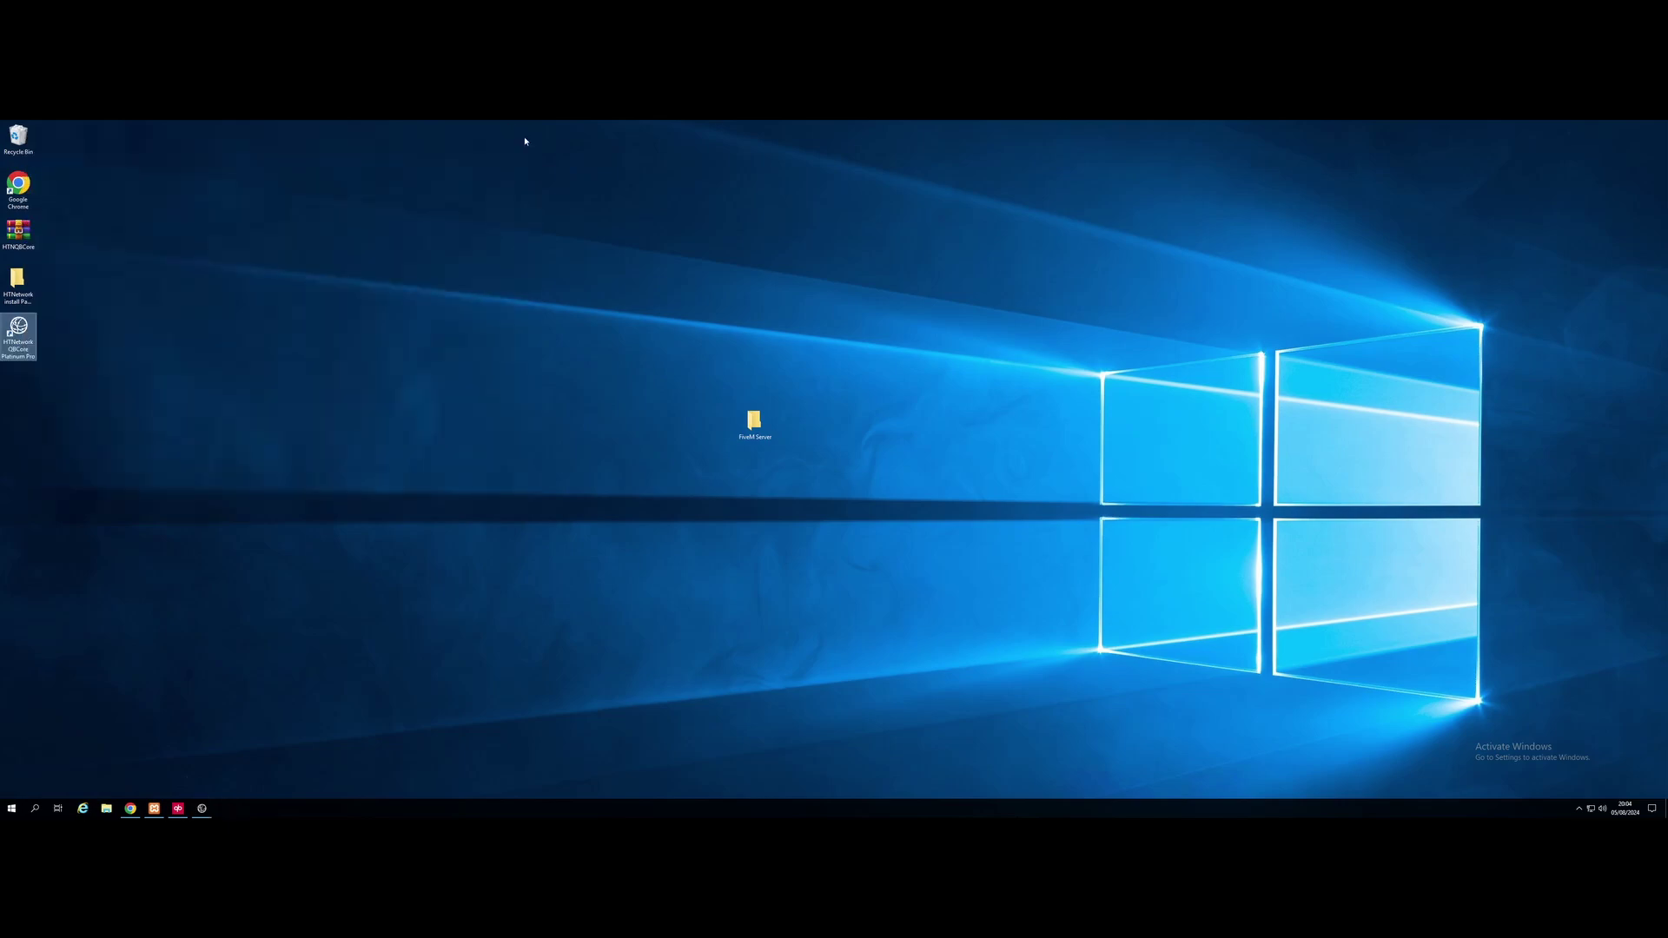
click(201, 808)
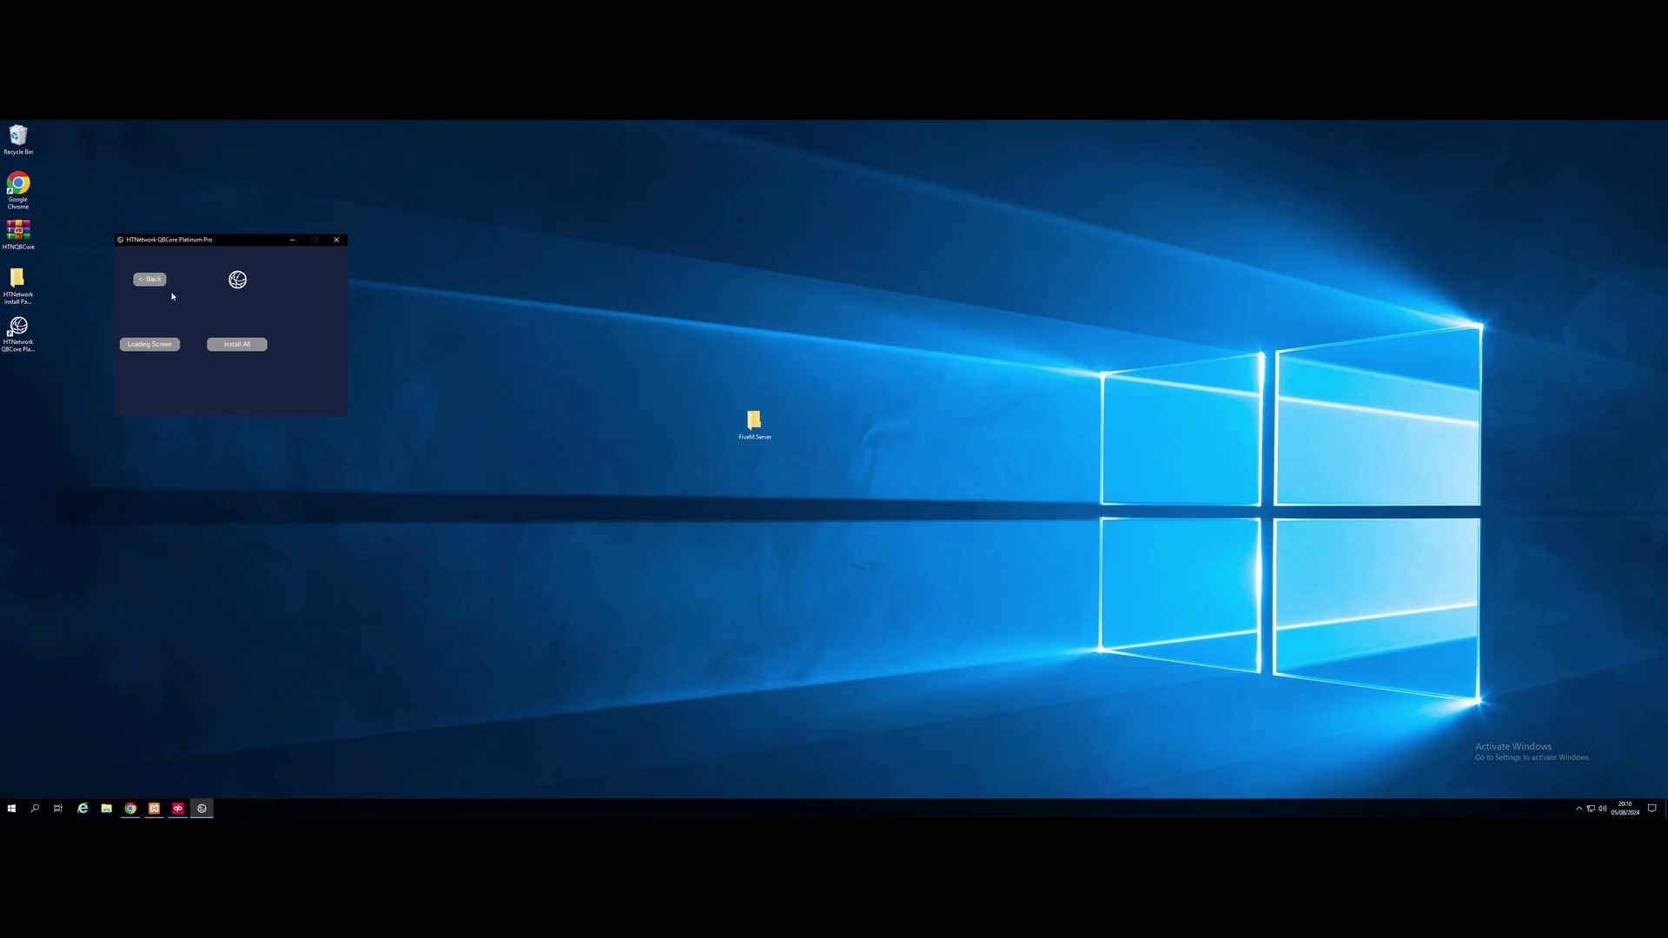
click(335, 241)
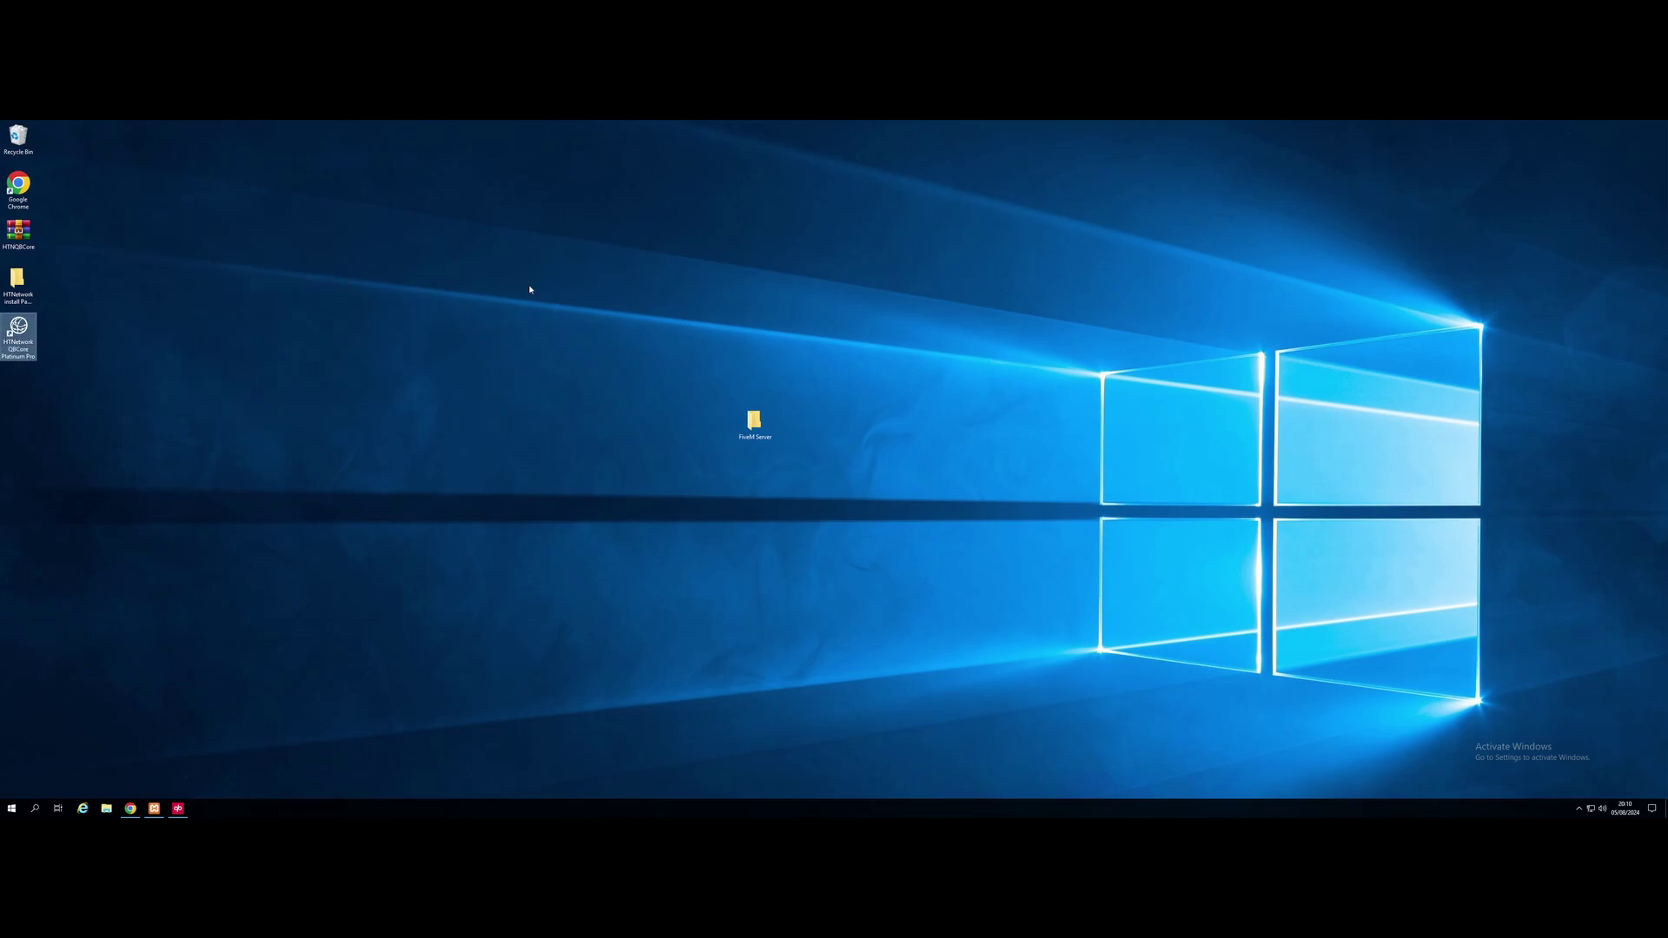
click(179, 808)
click(618, 278)
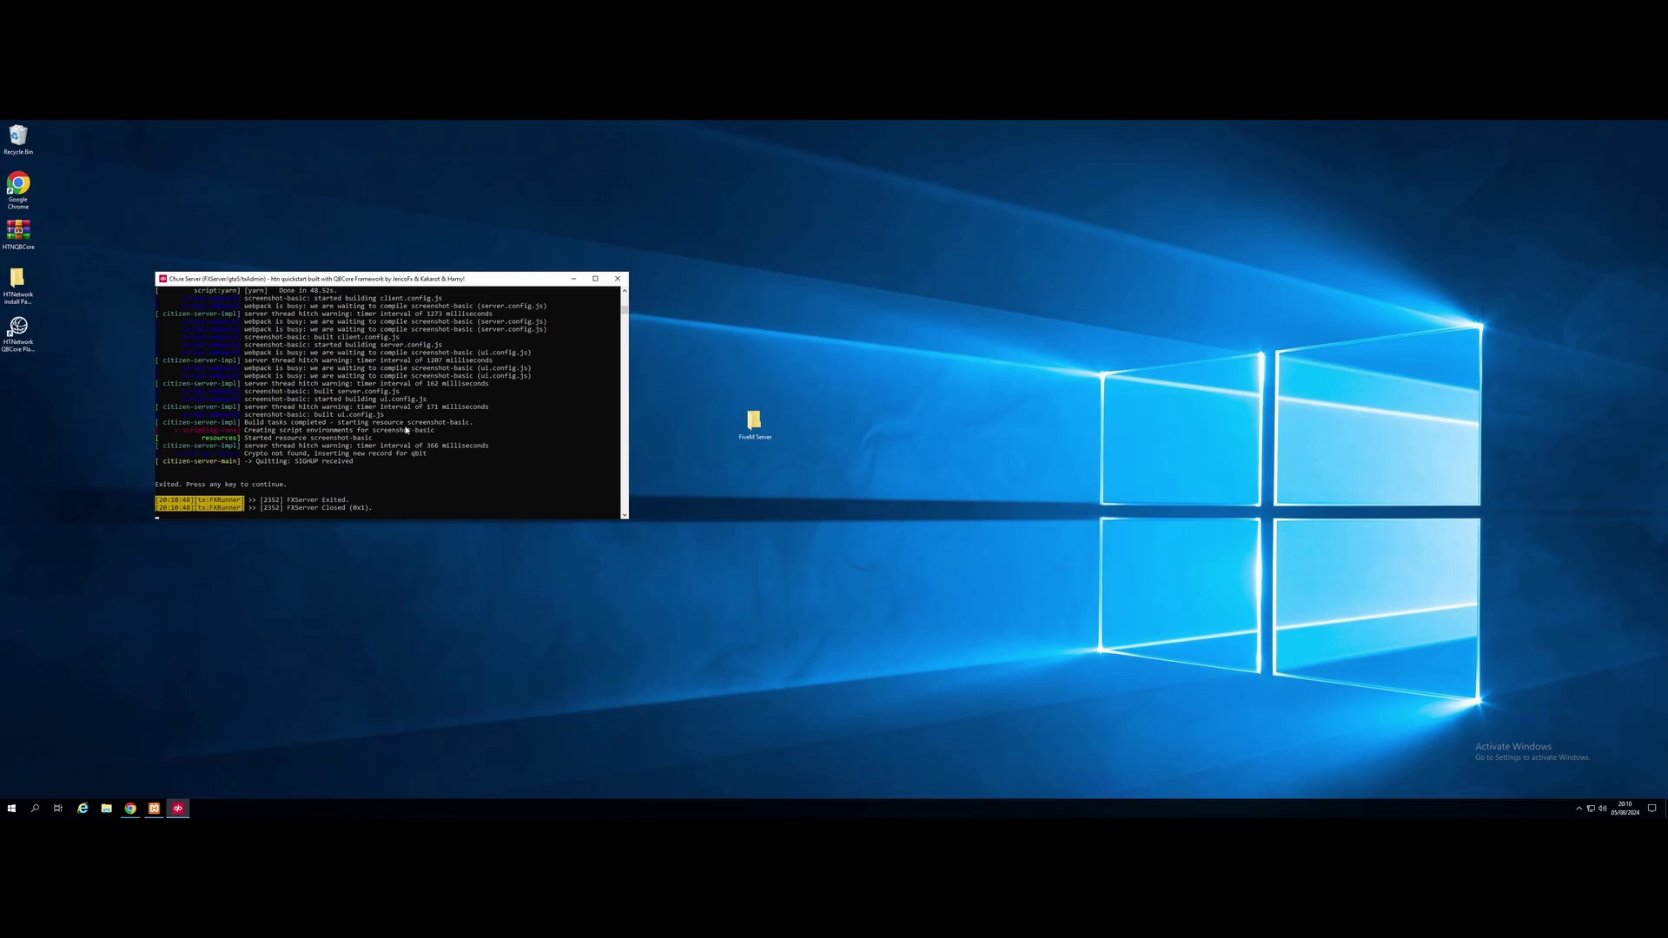
- Relaunch the server with start_9260_default from the FiveM Server folder and minimise the remote session
double_click(755, 425)
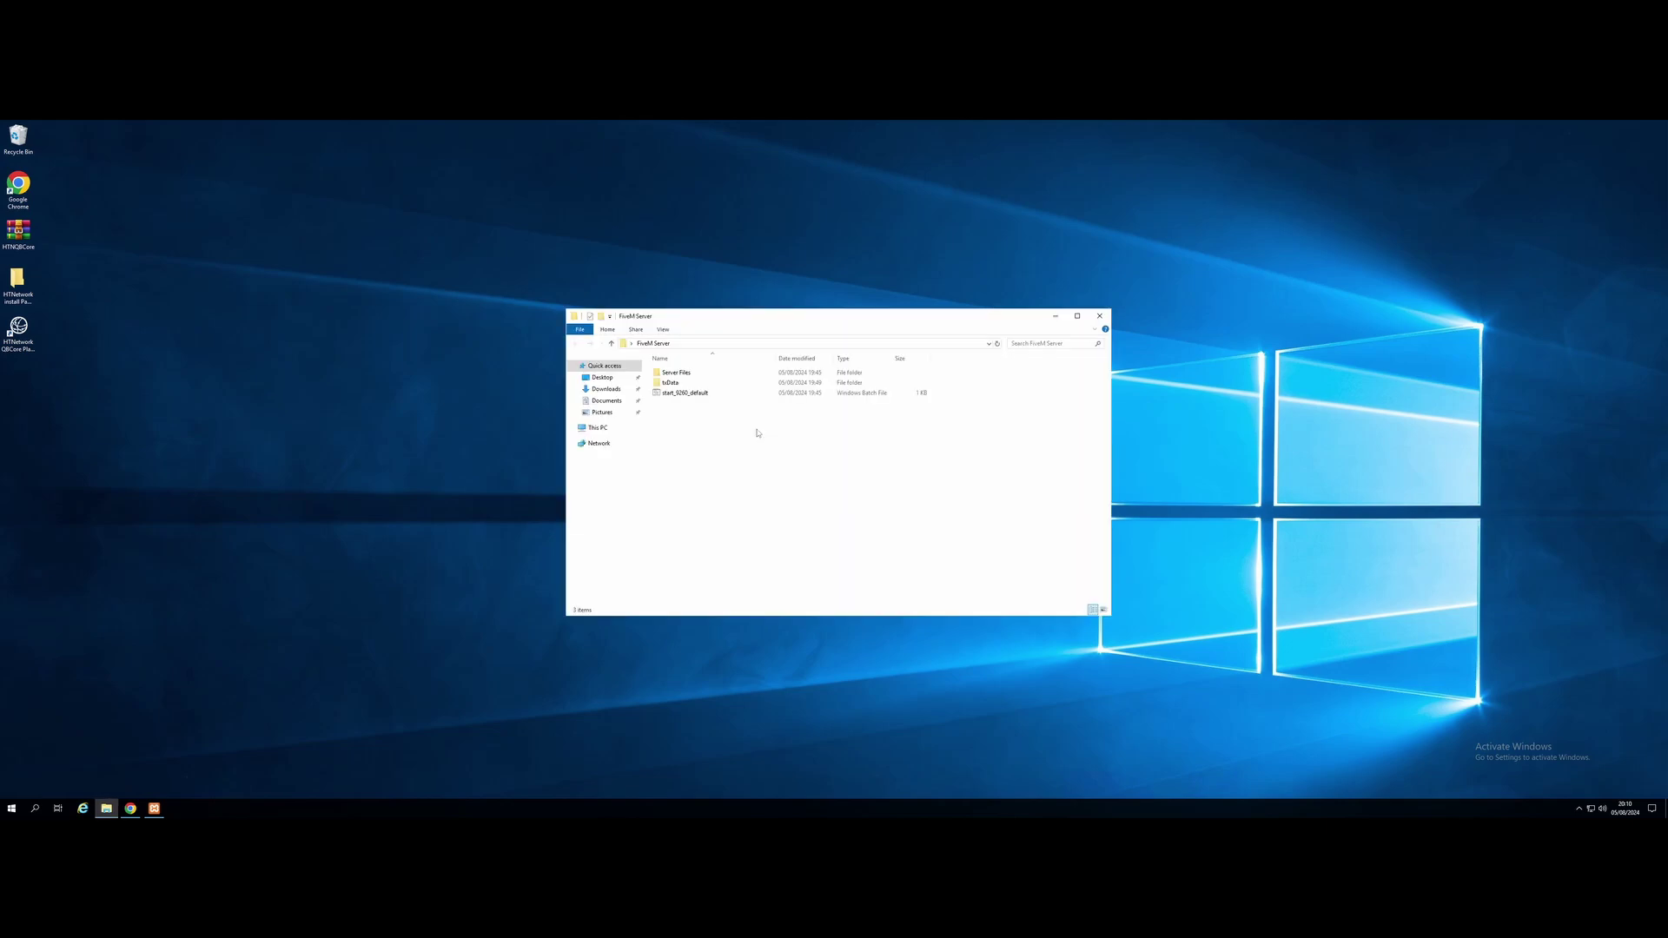
double_click(683, 394)
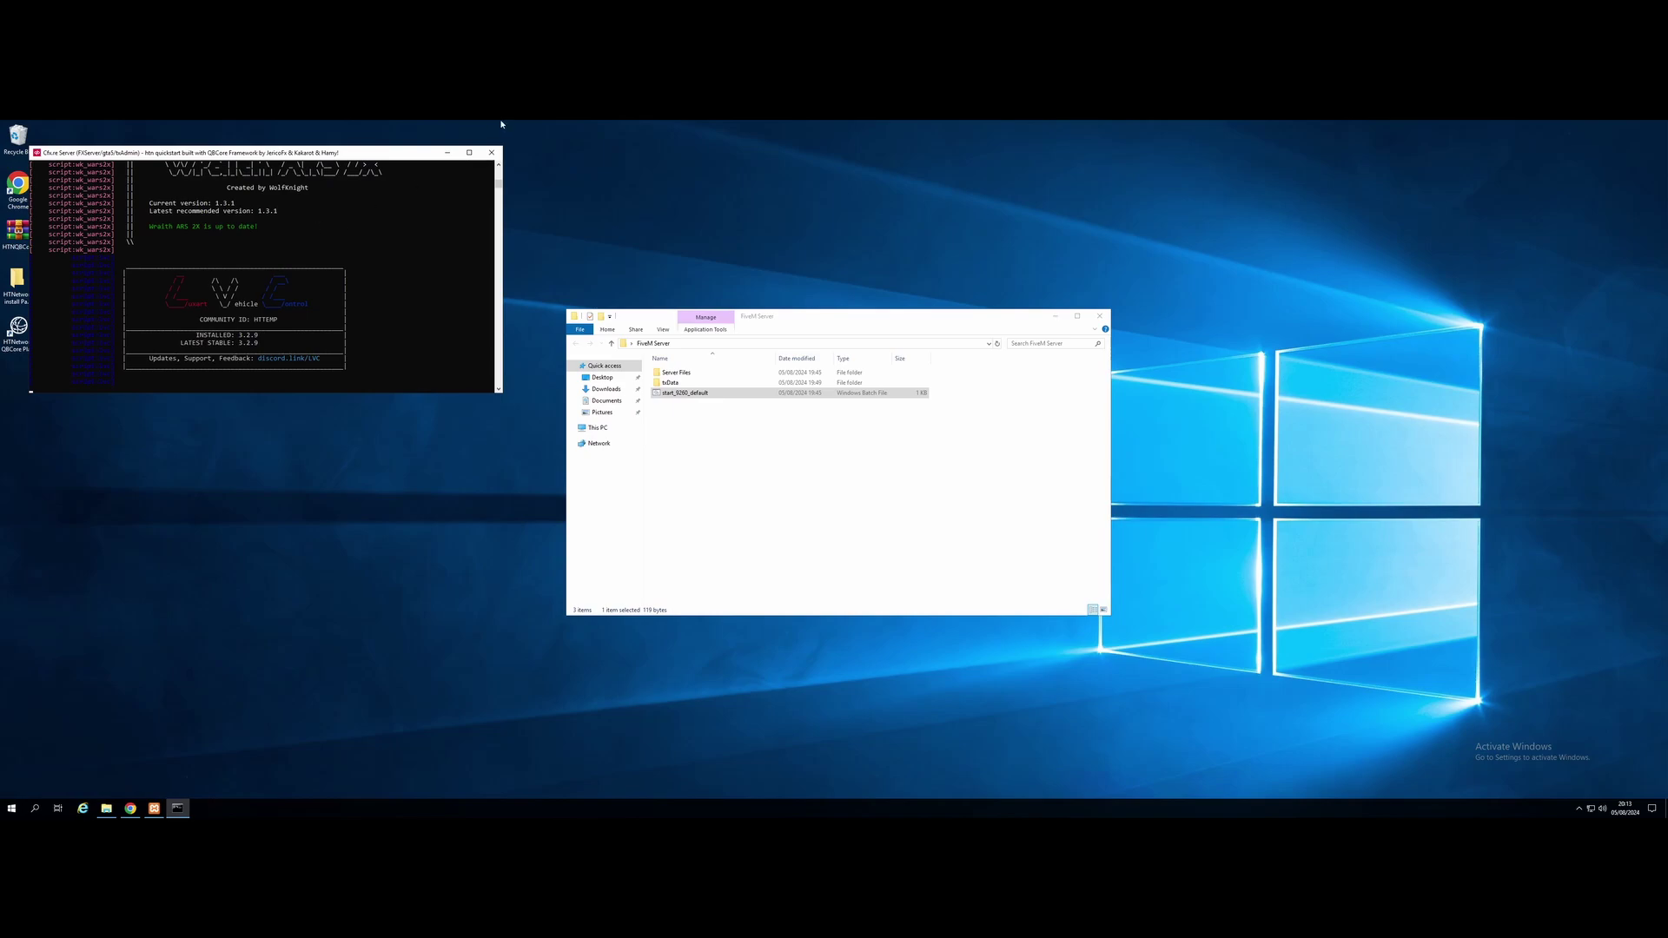
mouse_move(782, 122)
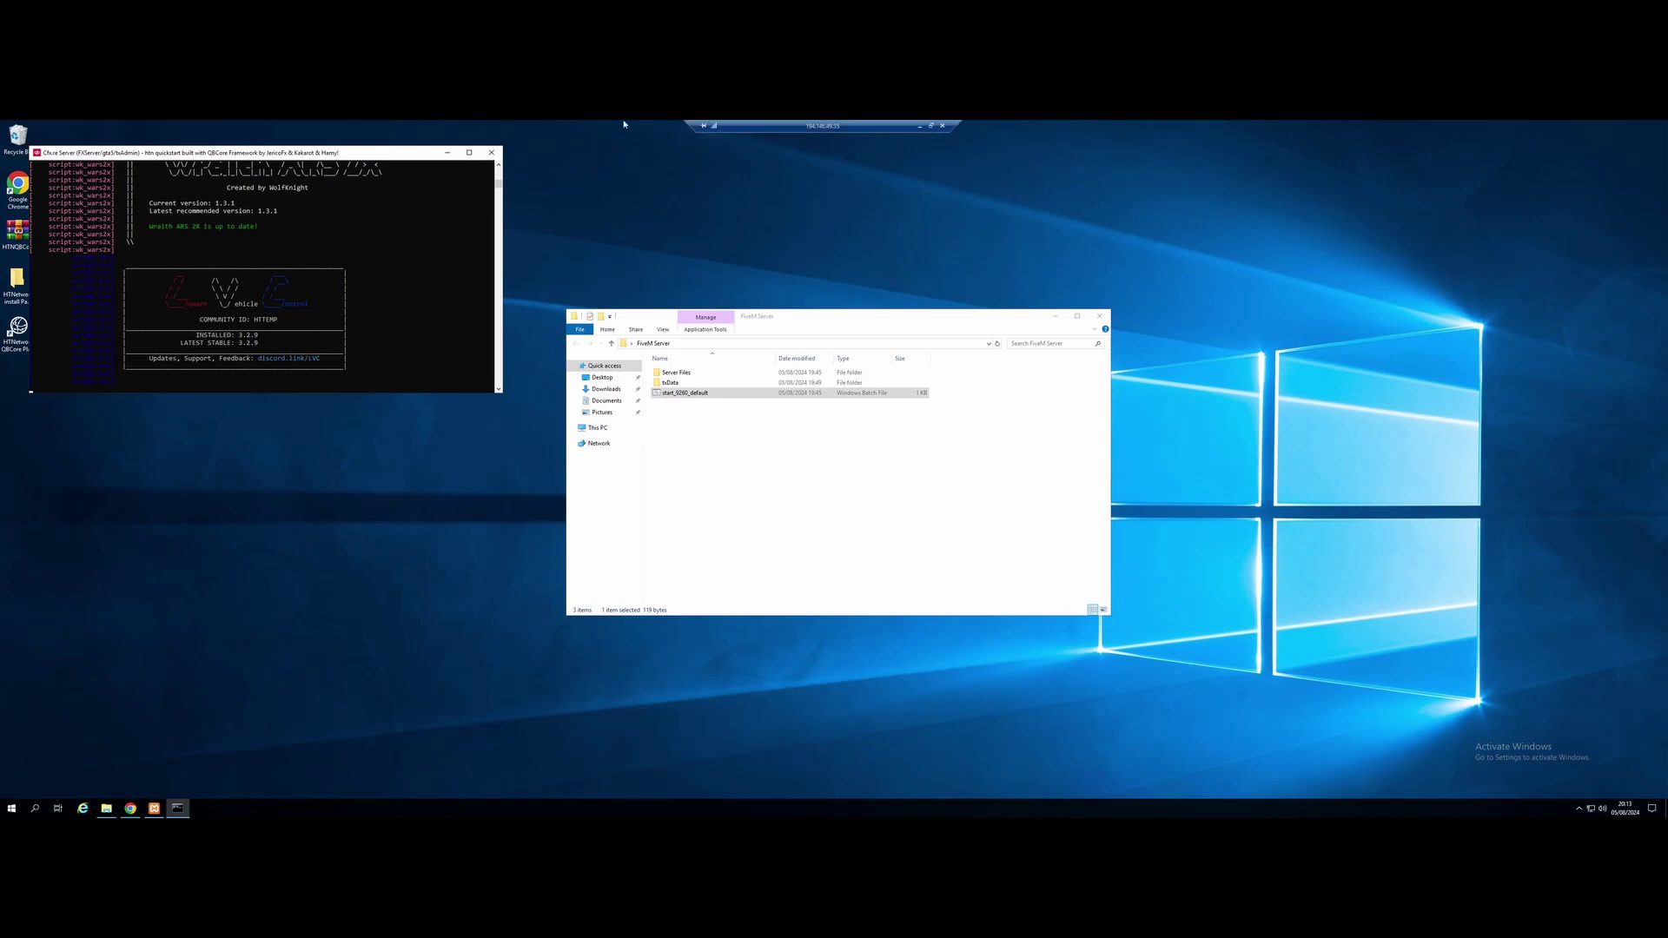
click(920, 127)
- Search the local PC for FiveM and launch the FiveM app
click(743, 807)
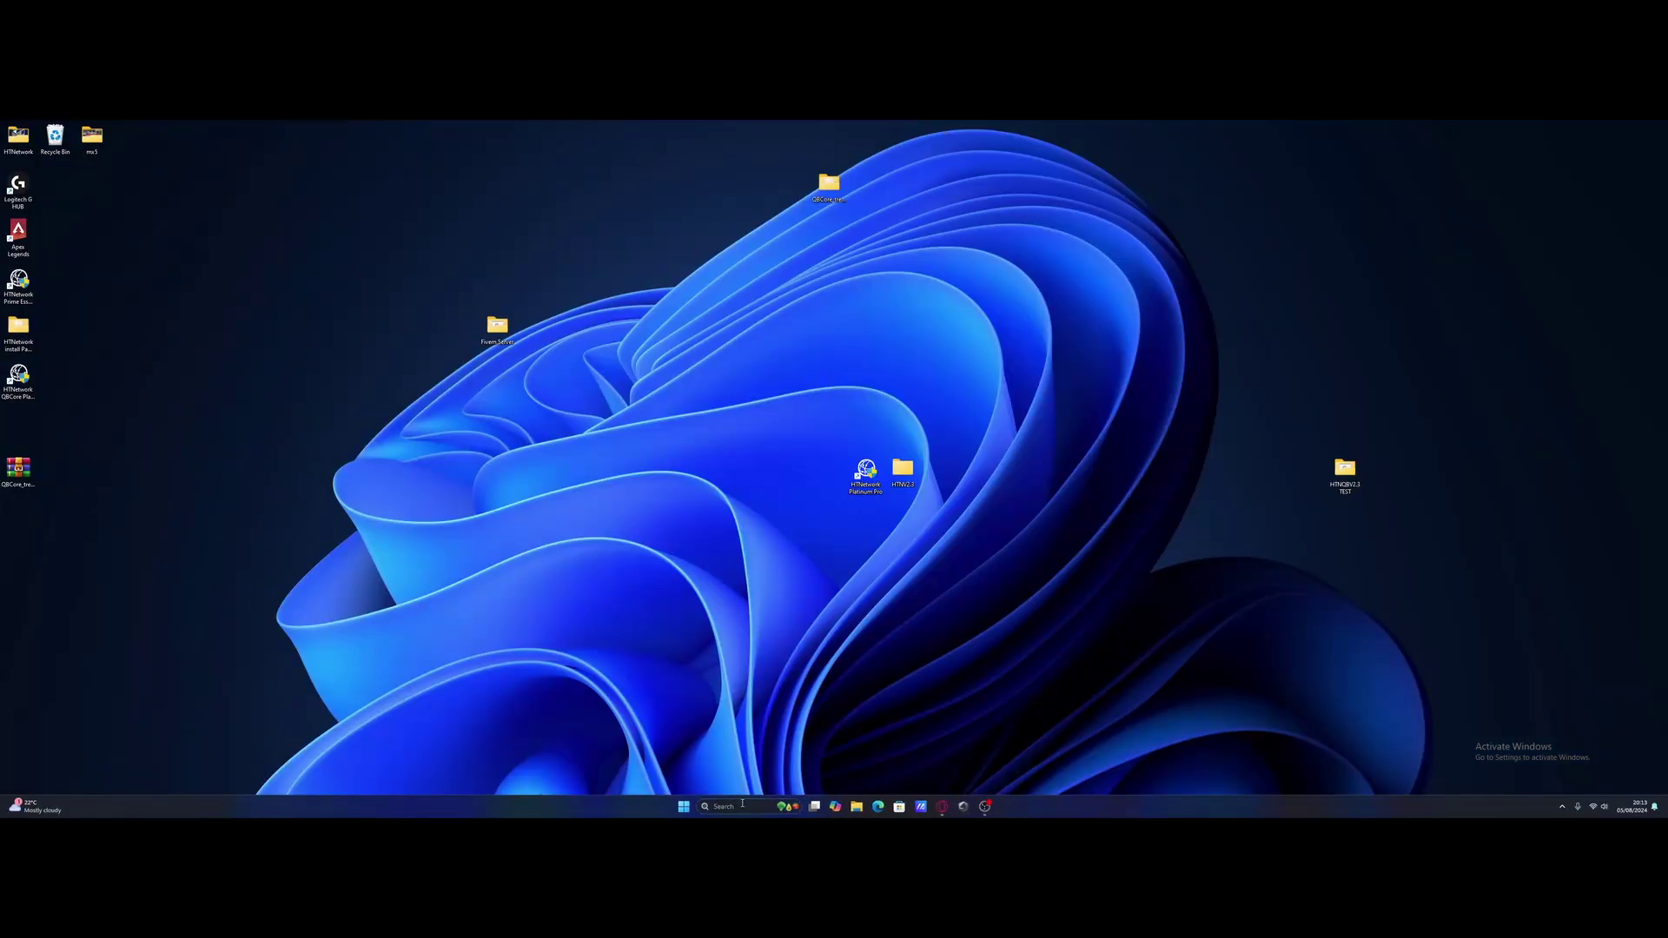
text(FiveM)
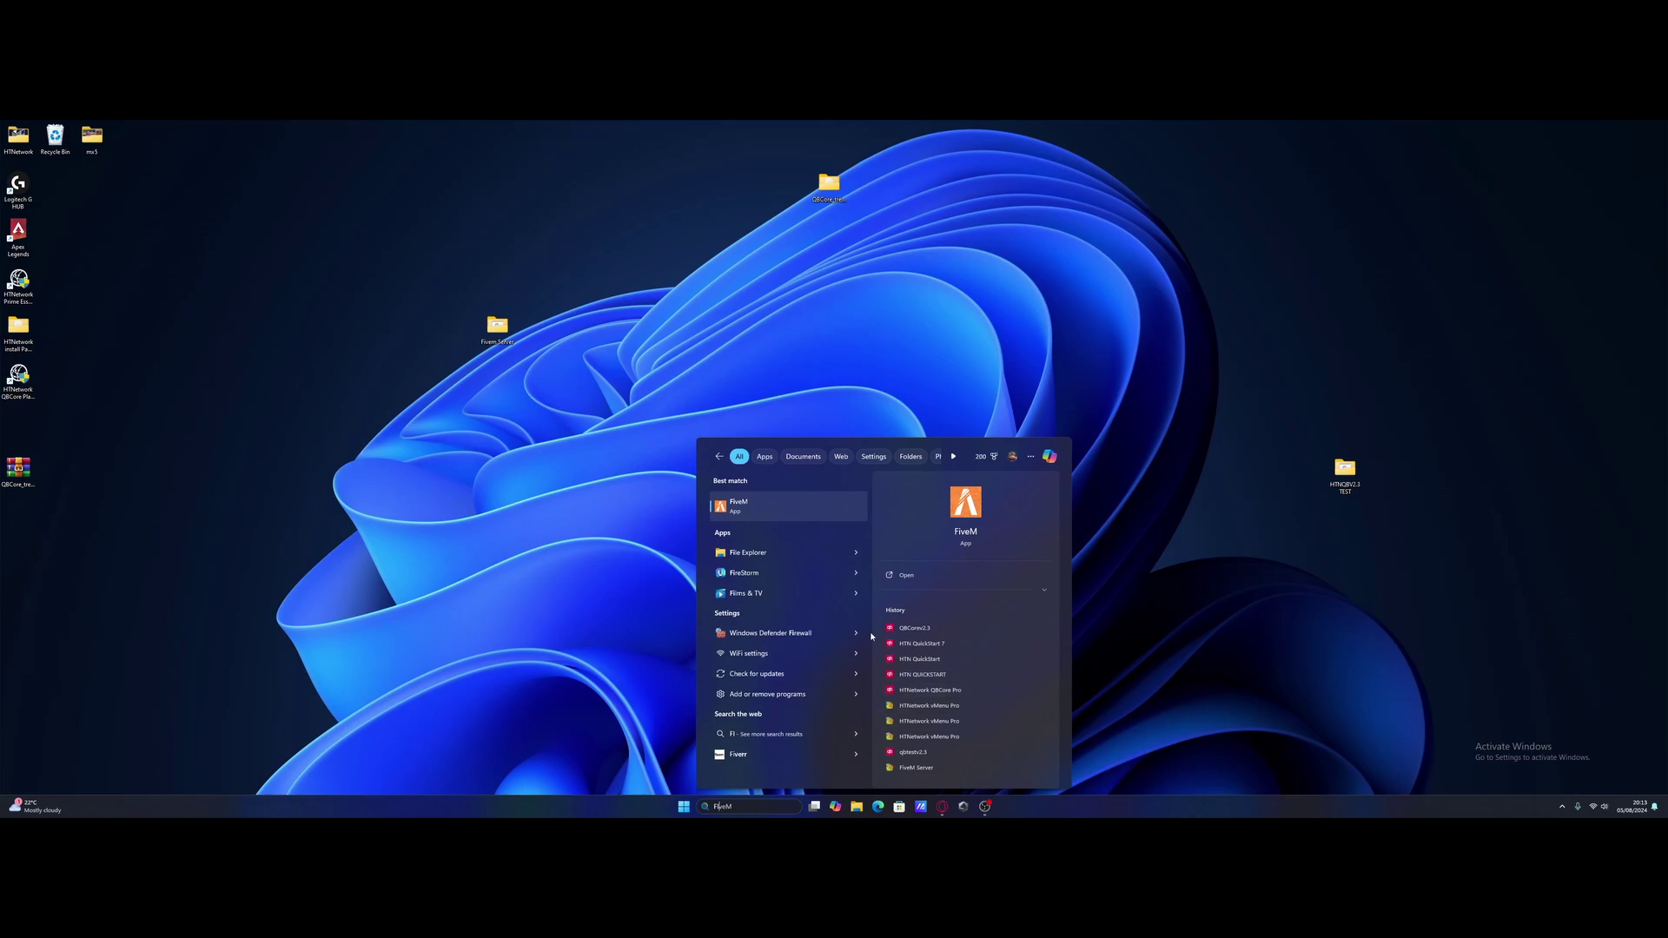
click(908, 576)
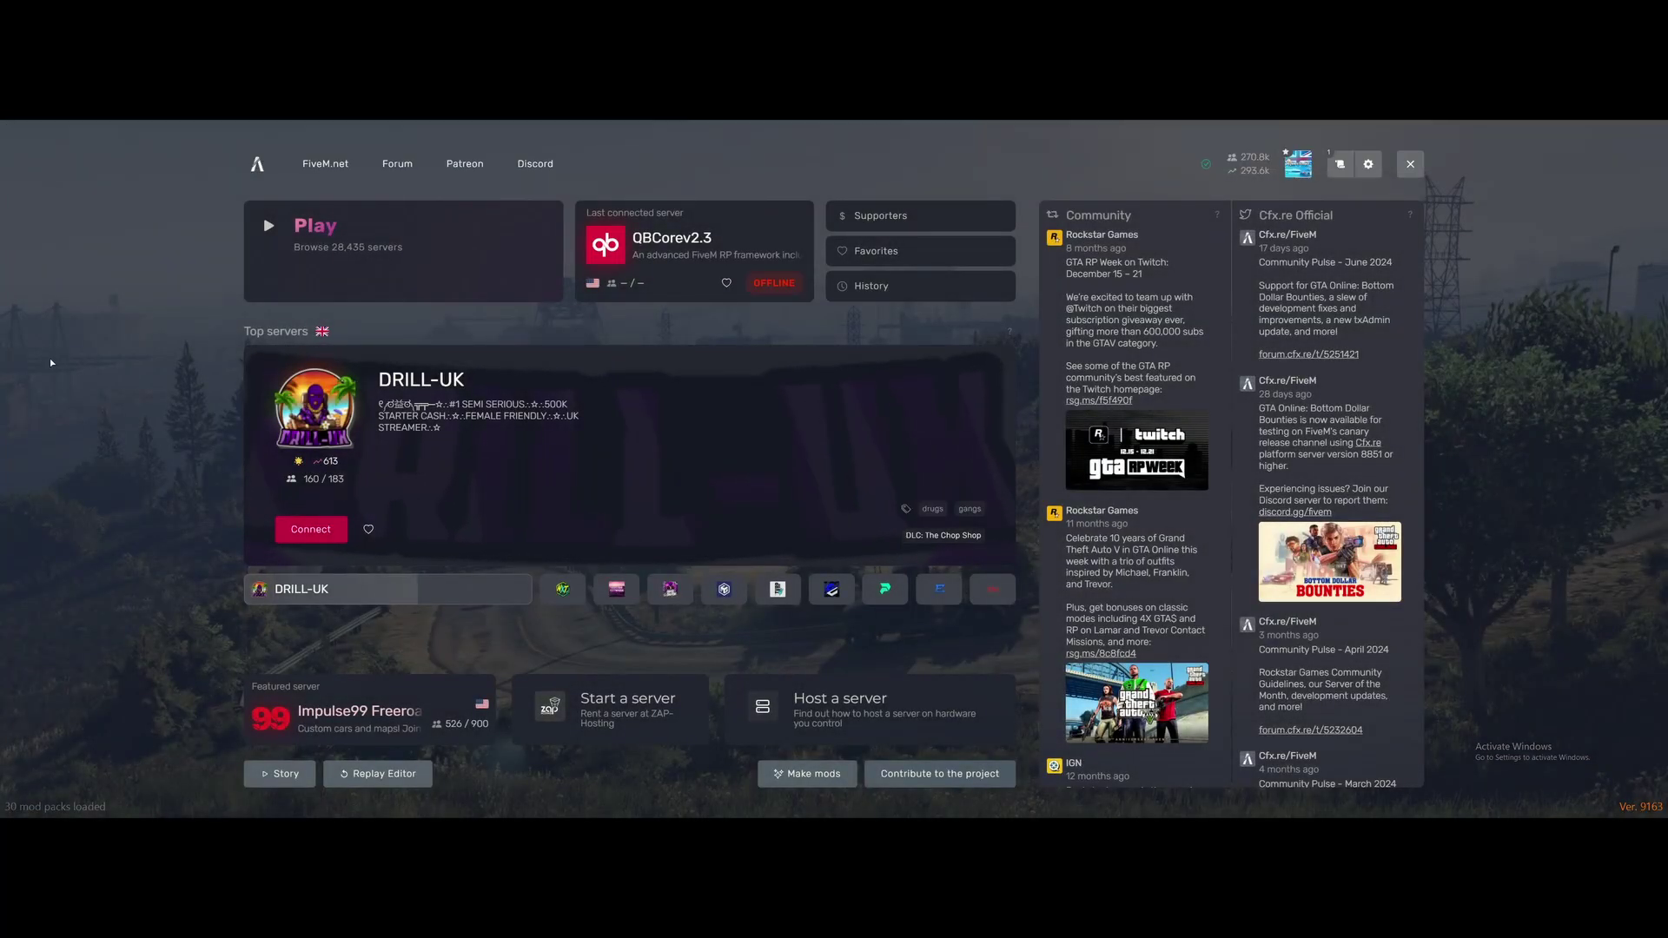
- Open the F8 console and enter connect 194.146.49.35
key(F8)
text(connect)
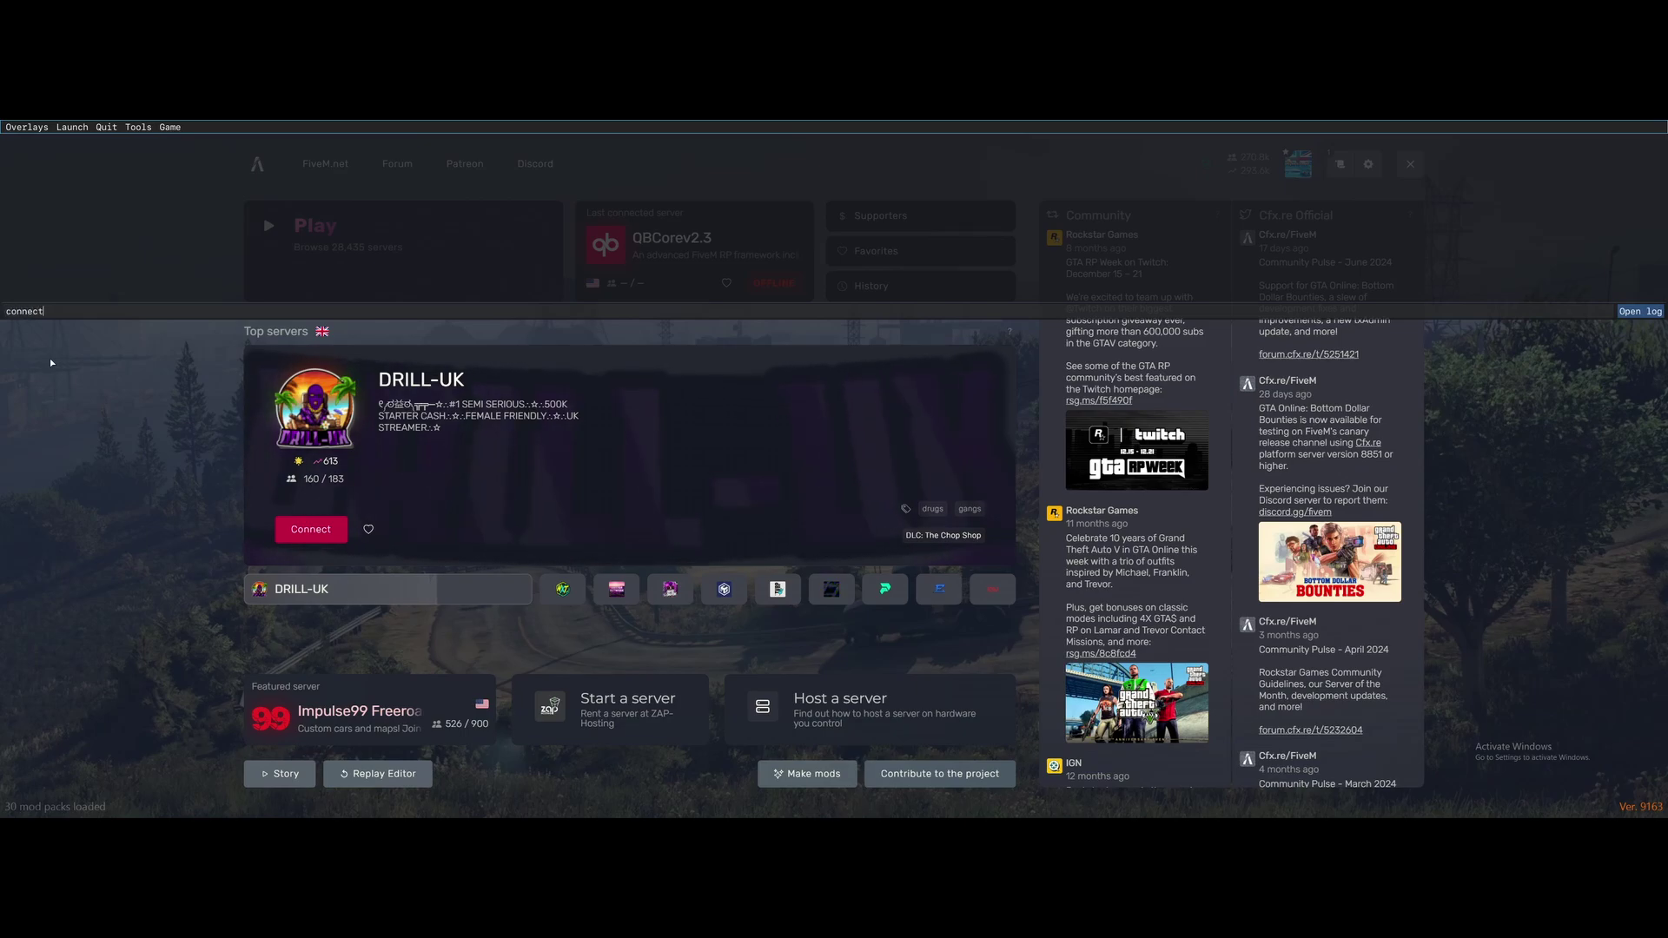
text( 194.146.49.35)
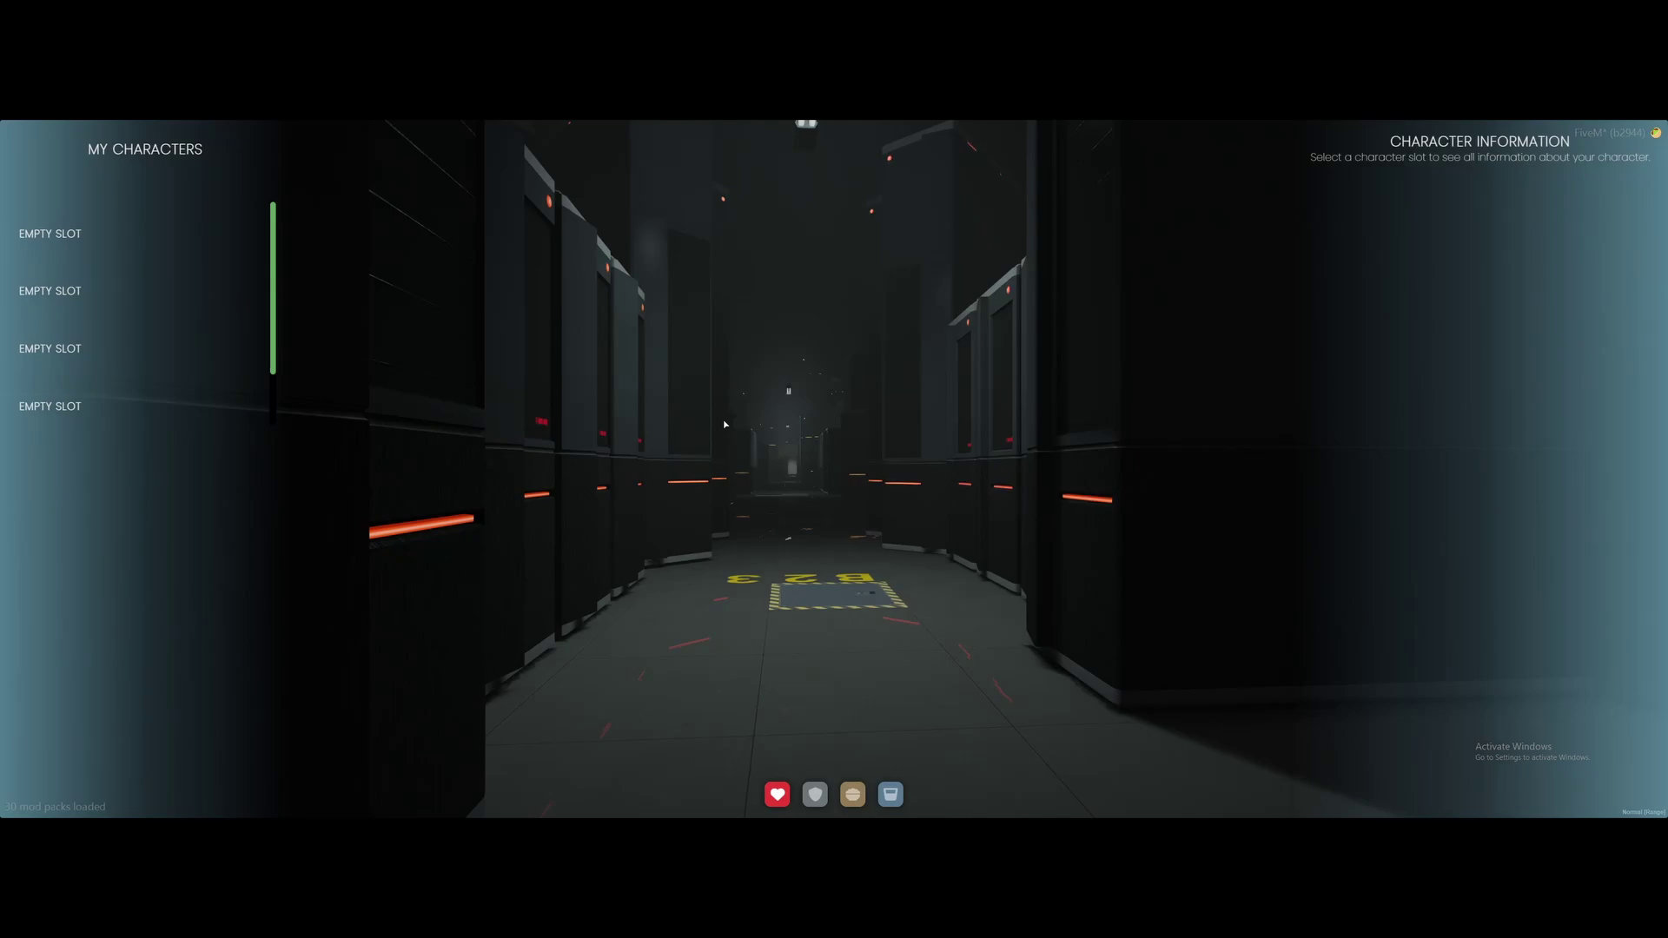
- Select the first EMPTY SLOT under My Characters
click(102, 246)
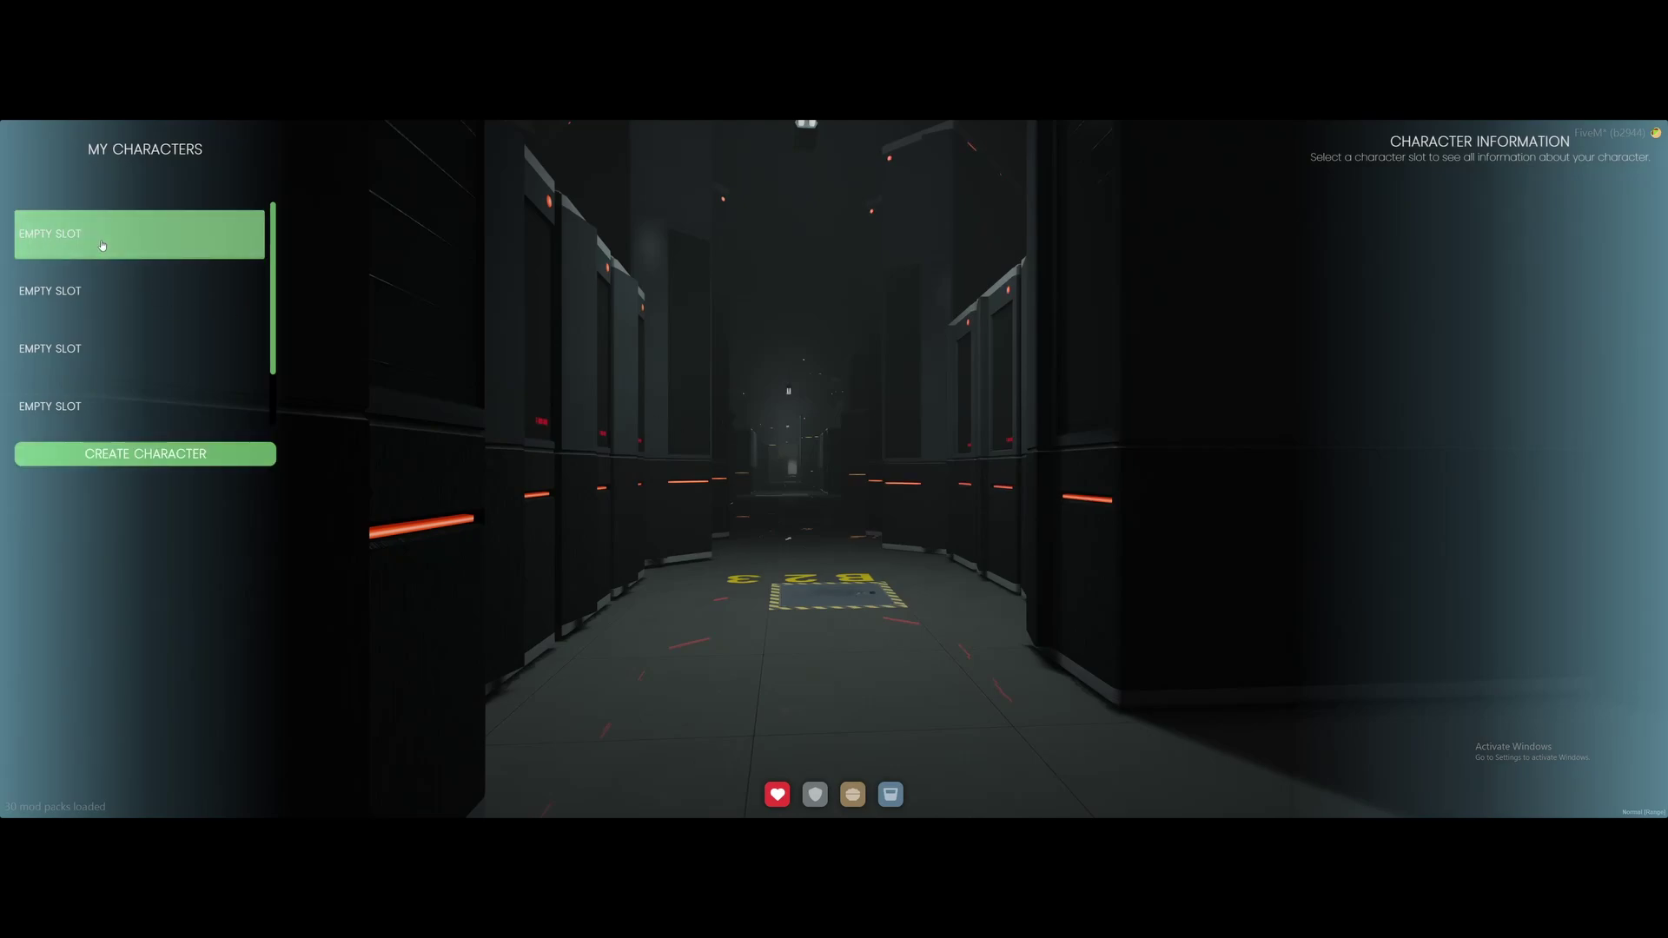